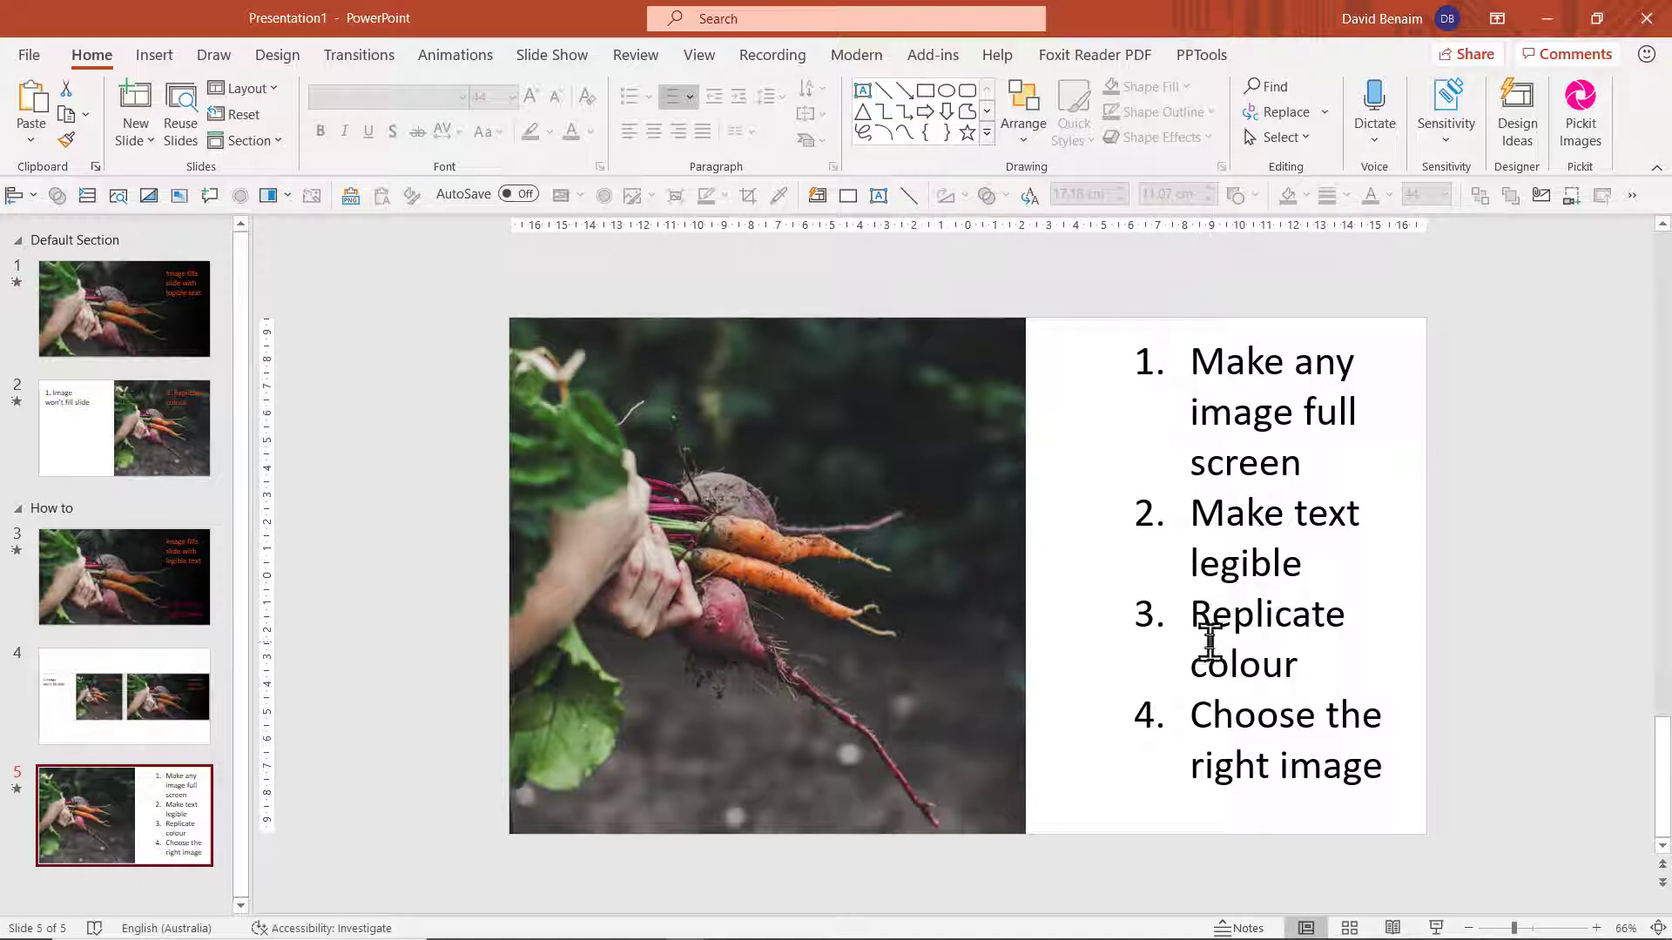
Step: Crop the slide 5 photo to a 16:9 aspect ratio and shift the image down inside the crop frame
click(799, 450)
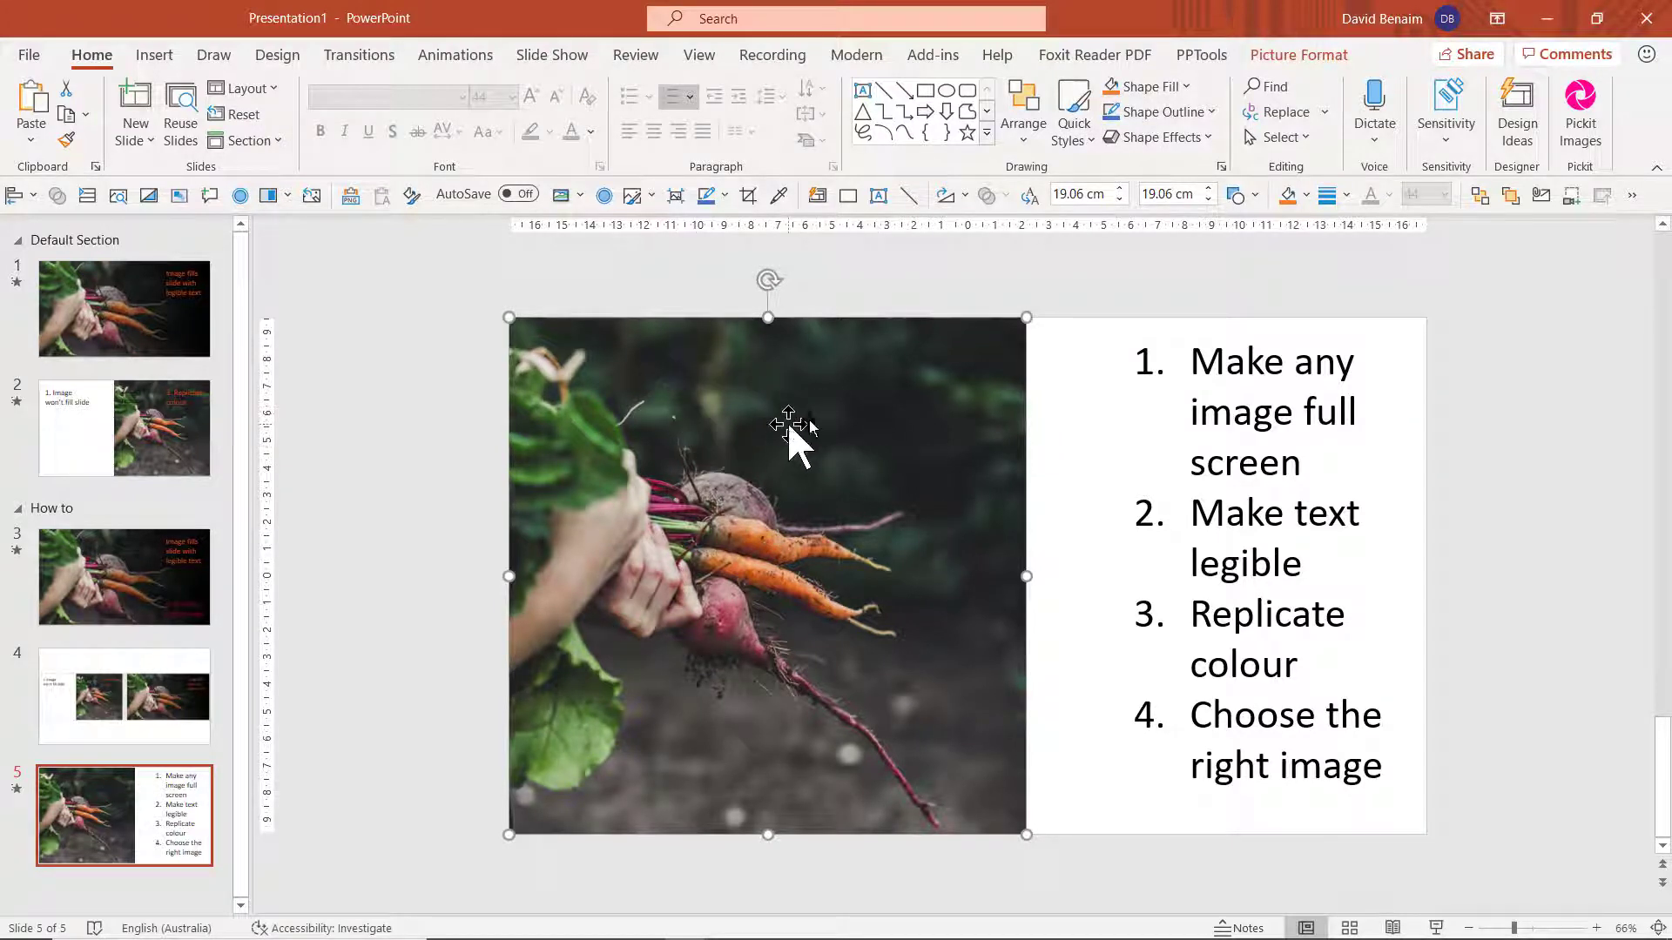
click(1318, 56)
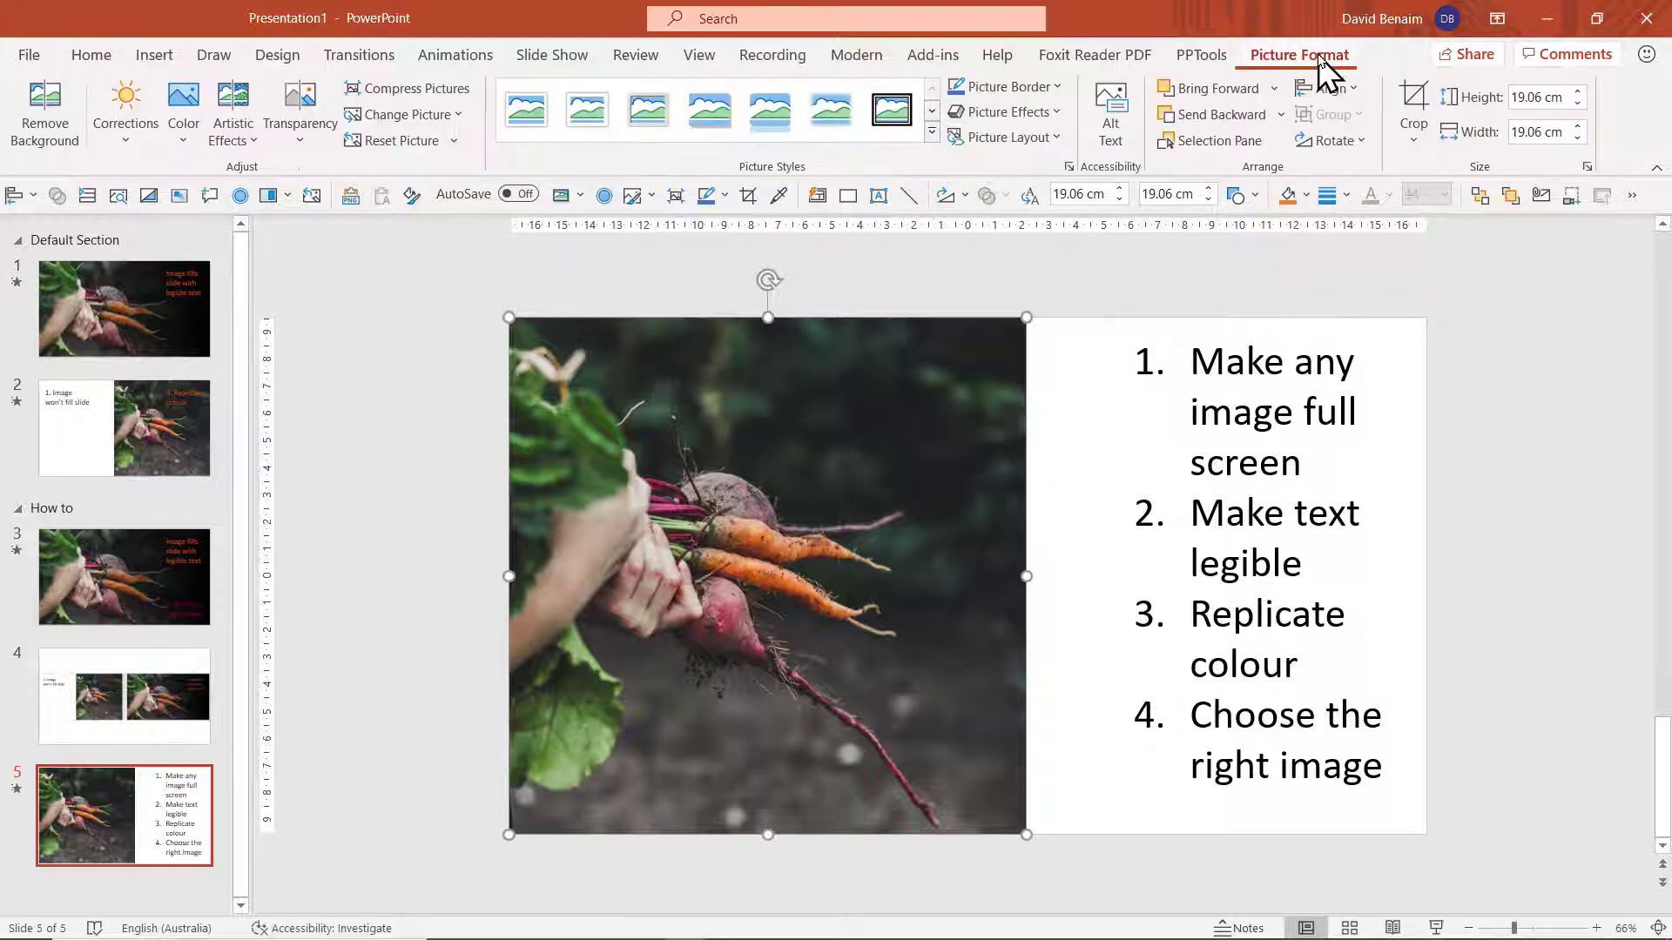
click(1413, 139)
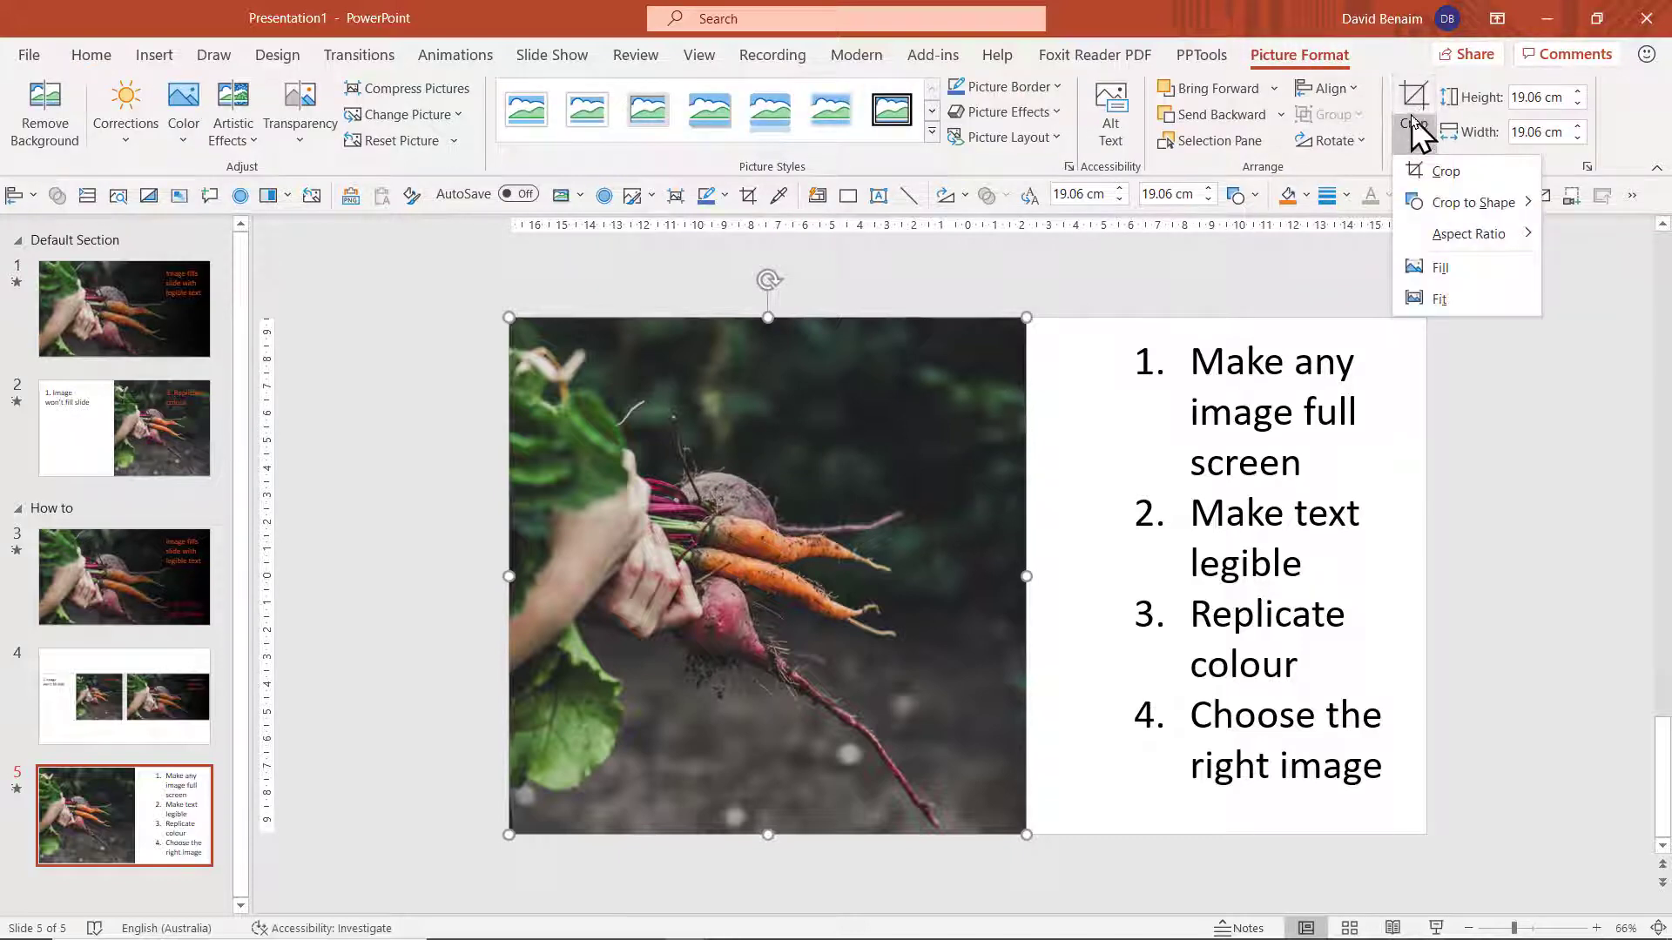
mouse_move(1454, 240)
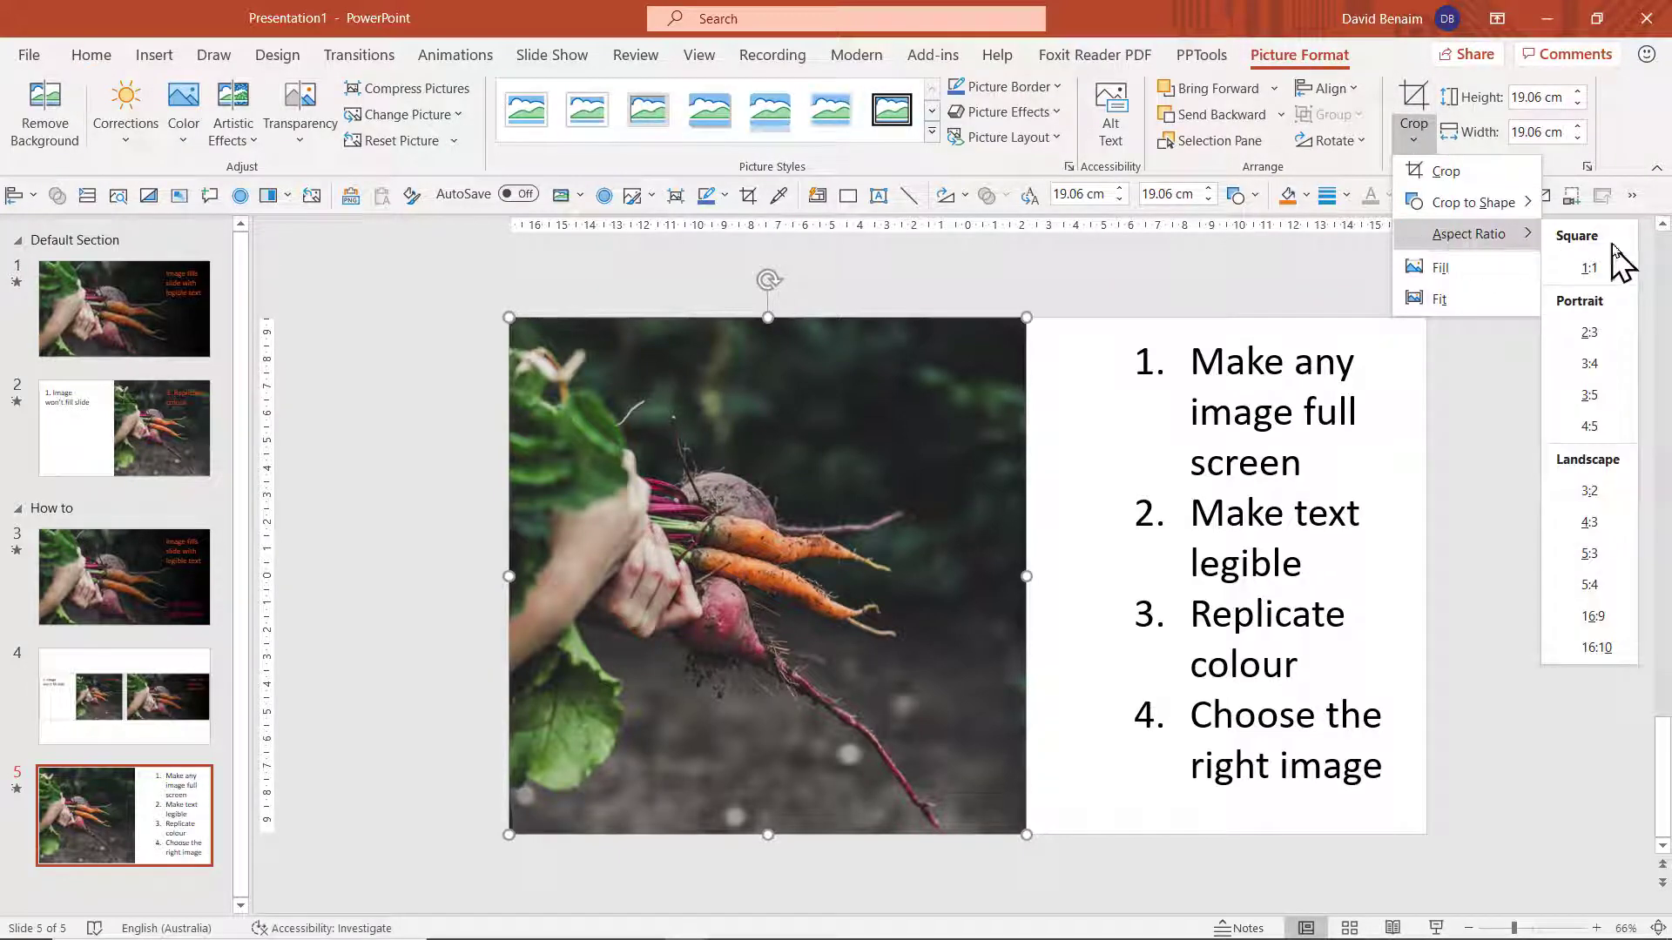
click(1612, 618)
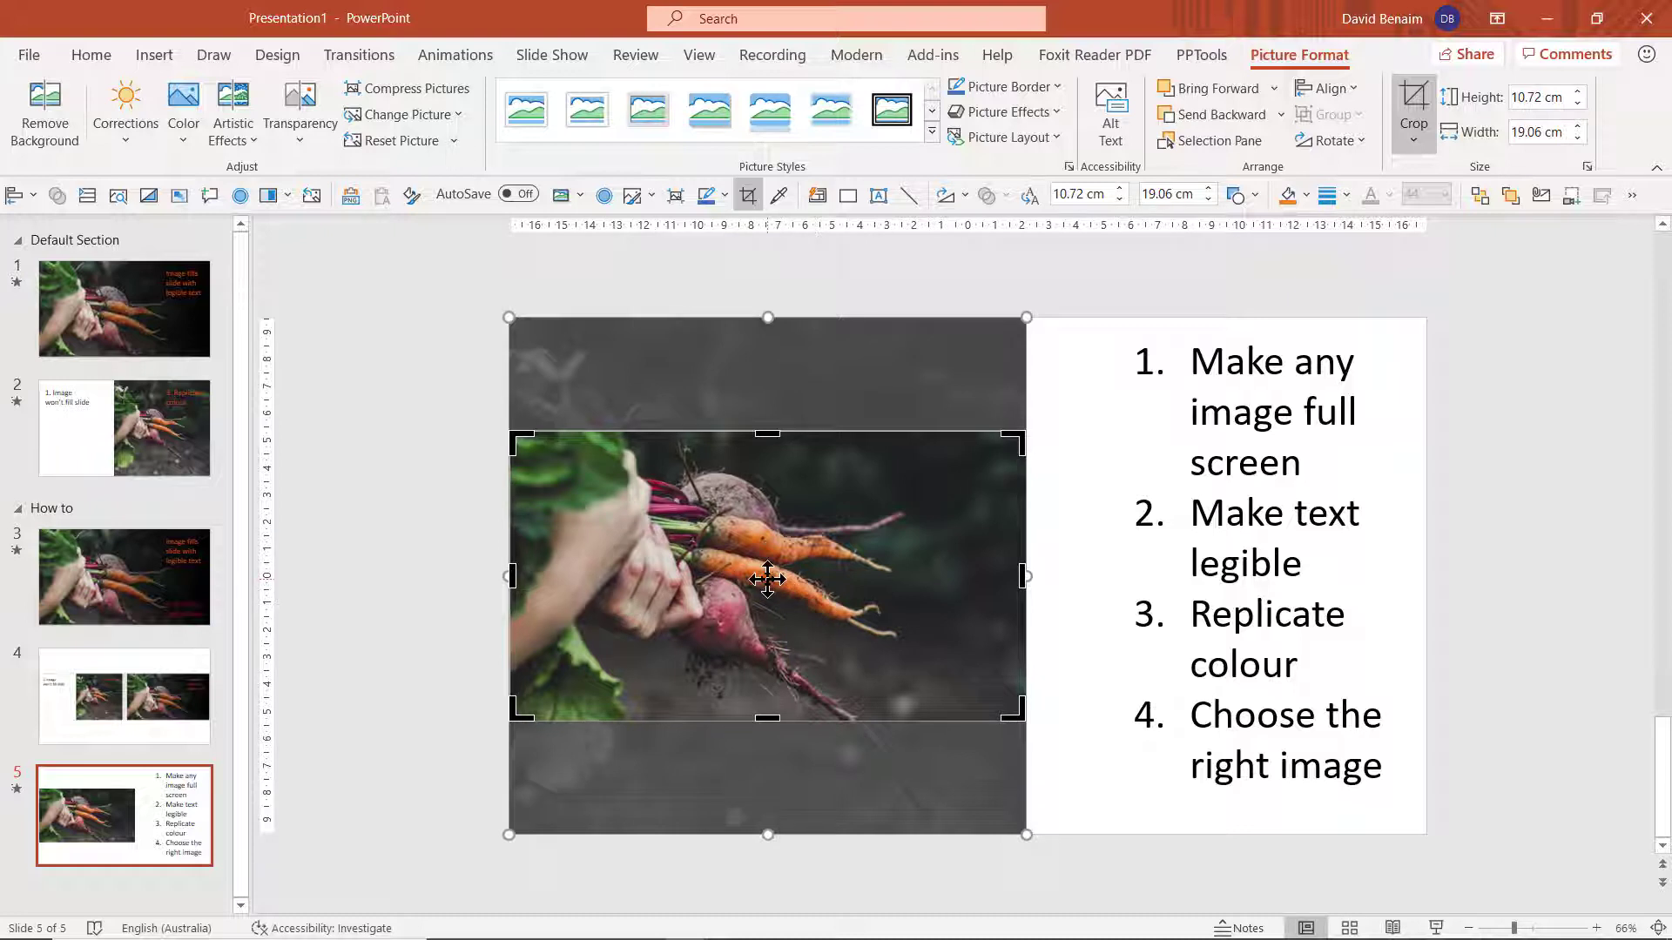
drag(757, 564, 747, 604)
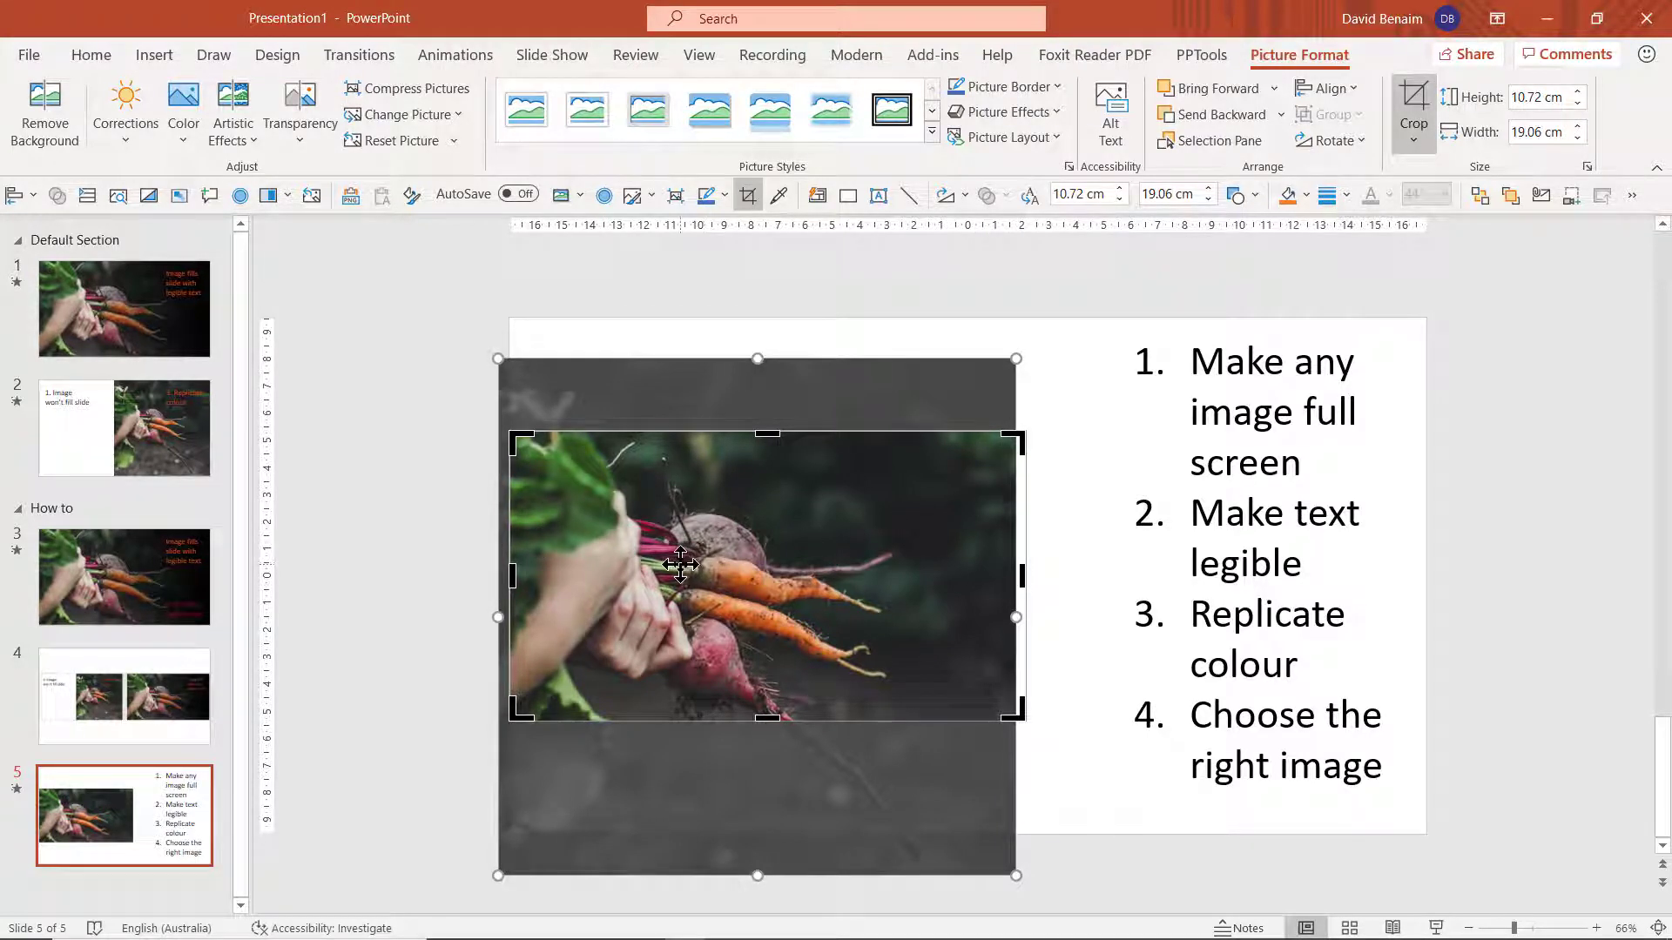
drag(680, 565, 741, 573)
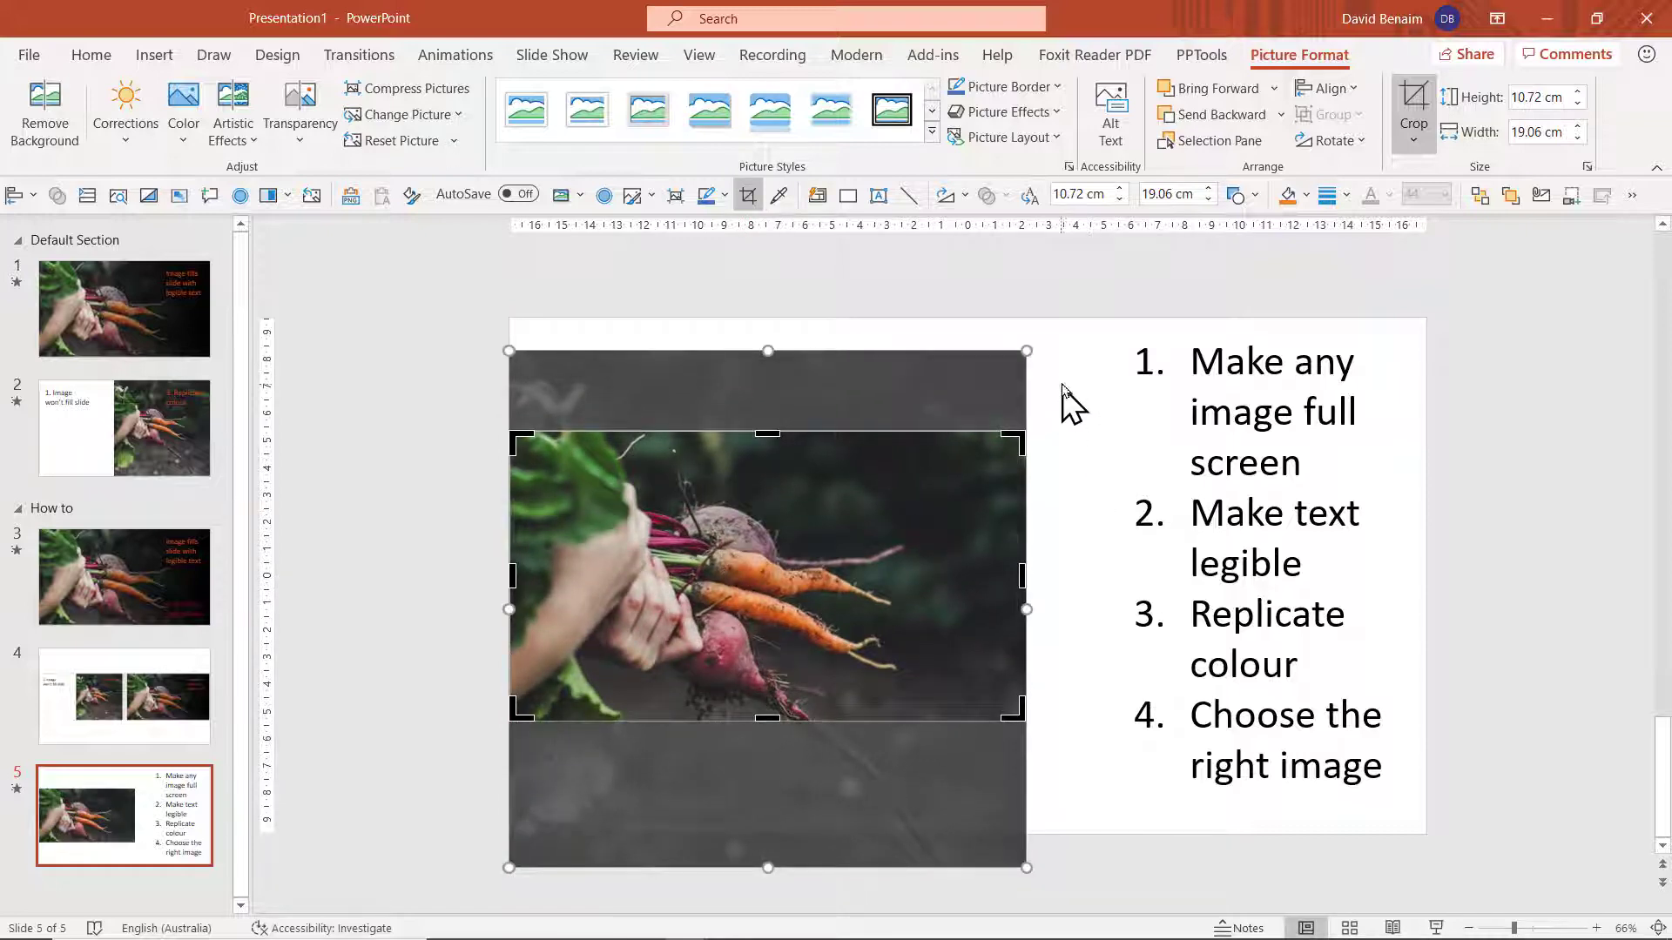
Step: Move the cropped photo to the top edge and enlarge it to fill the slide at 19.05 × 33.87 cm
click(1071, 348)
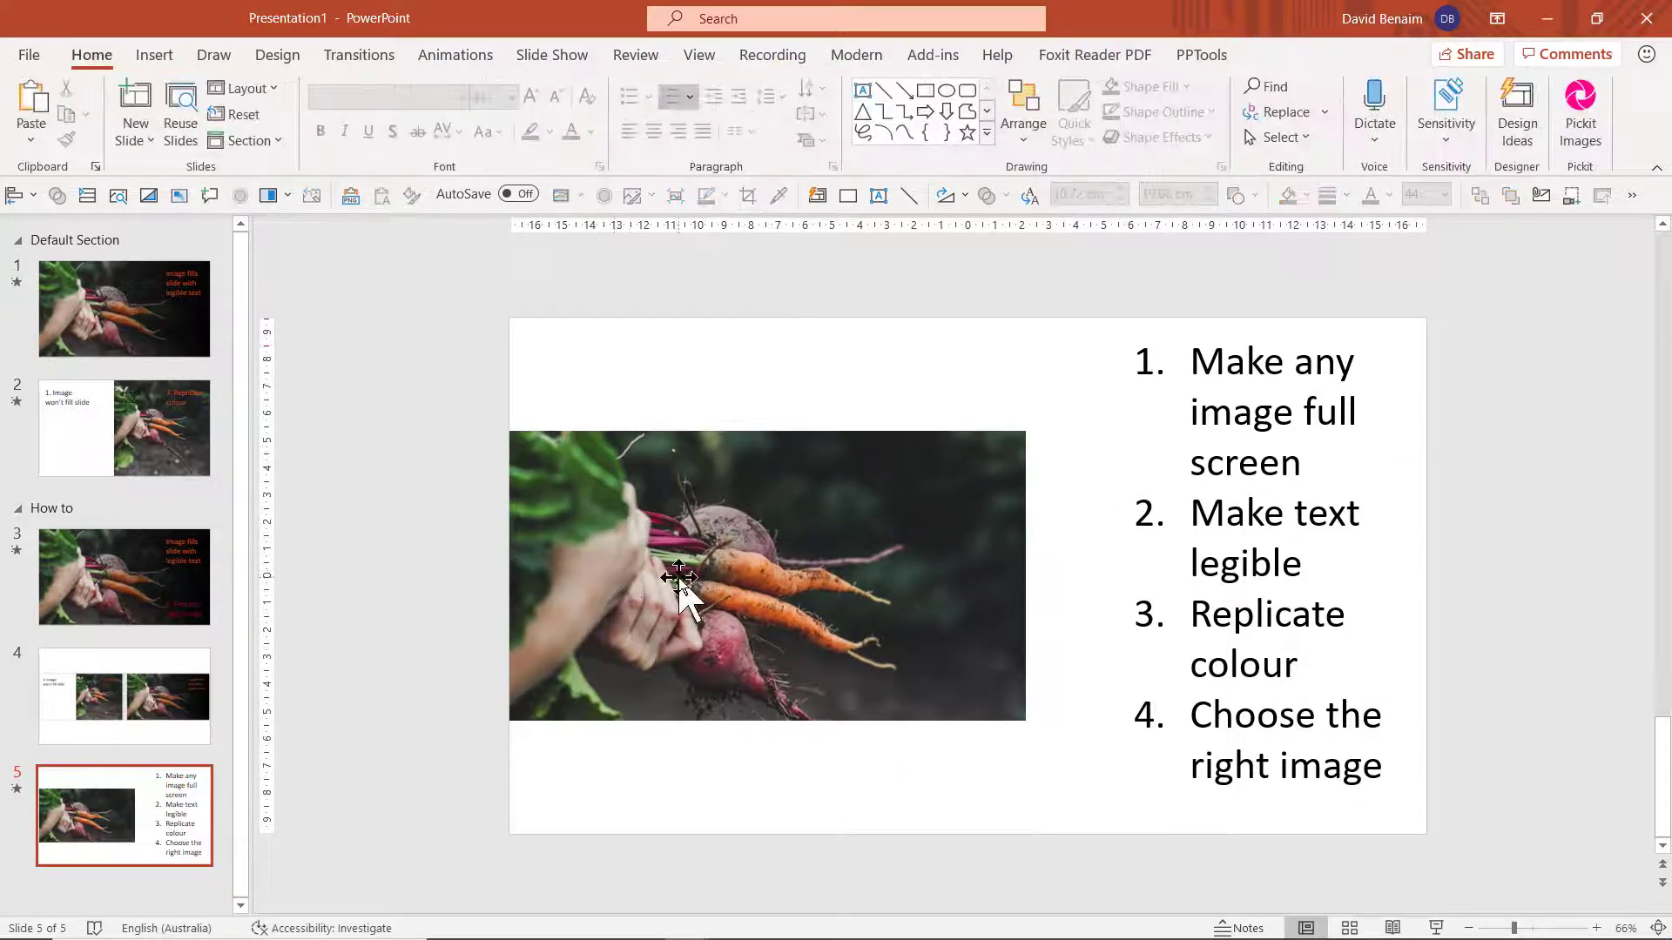
drag(664, 528, 663, 415)
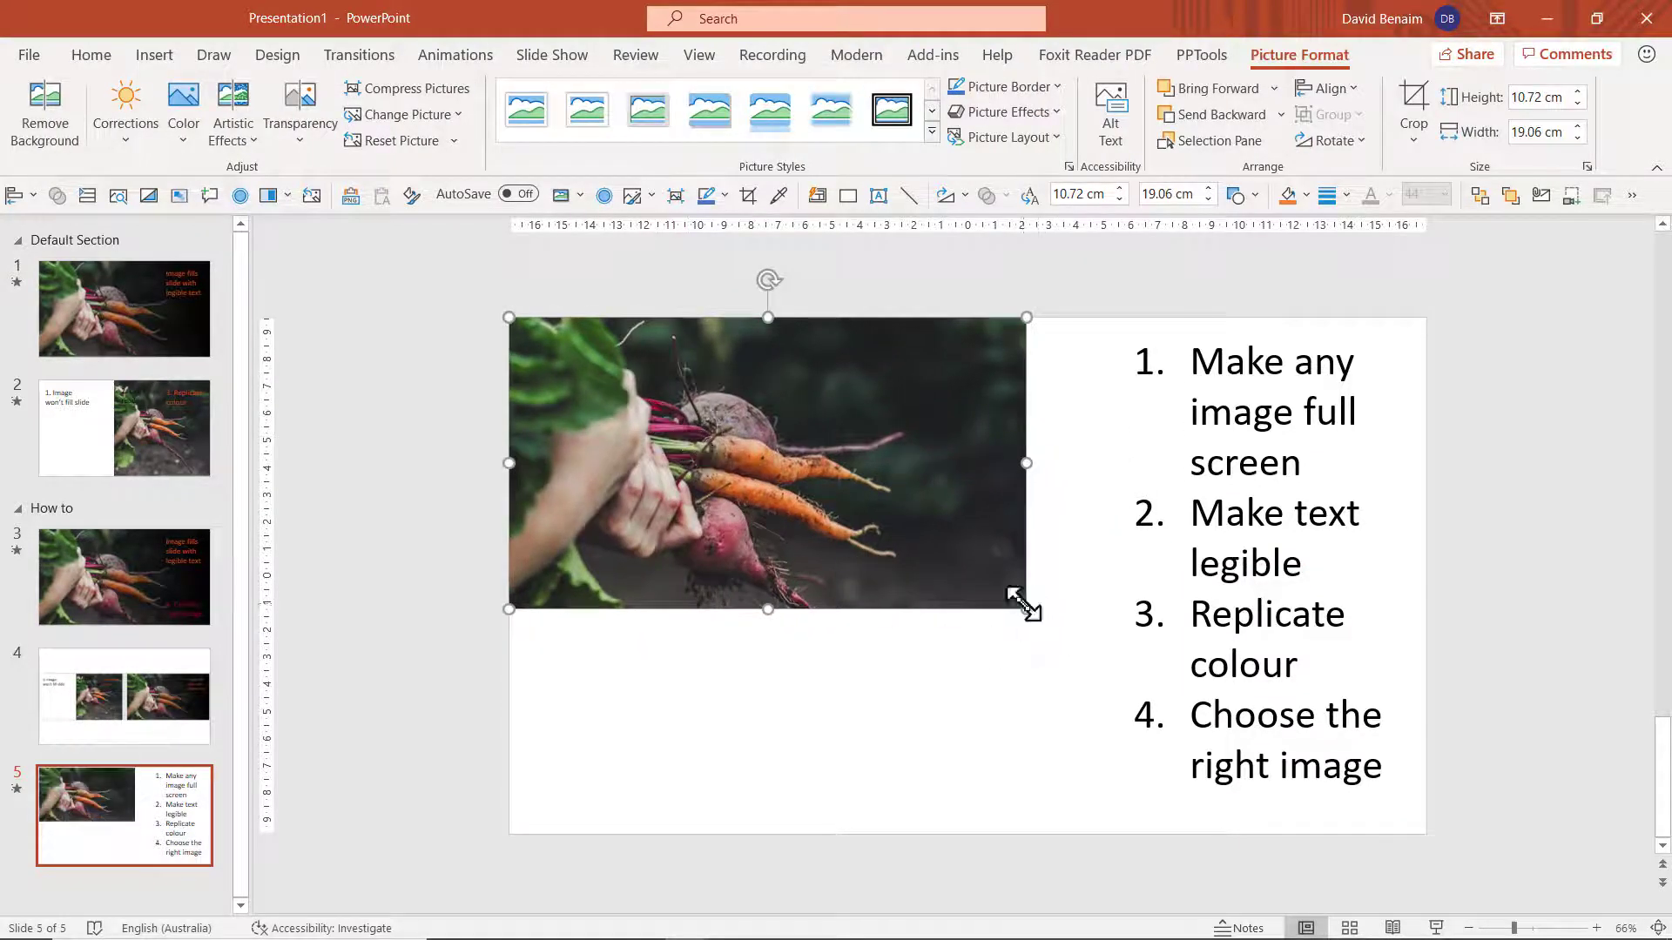
drag(1018, 601, 1429, 788)
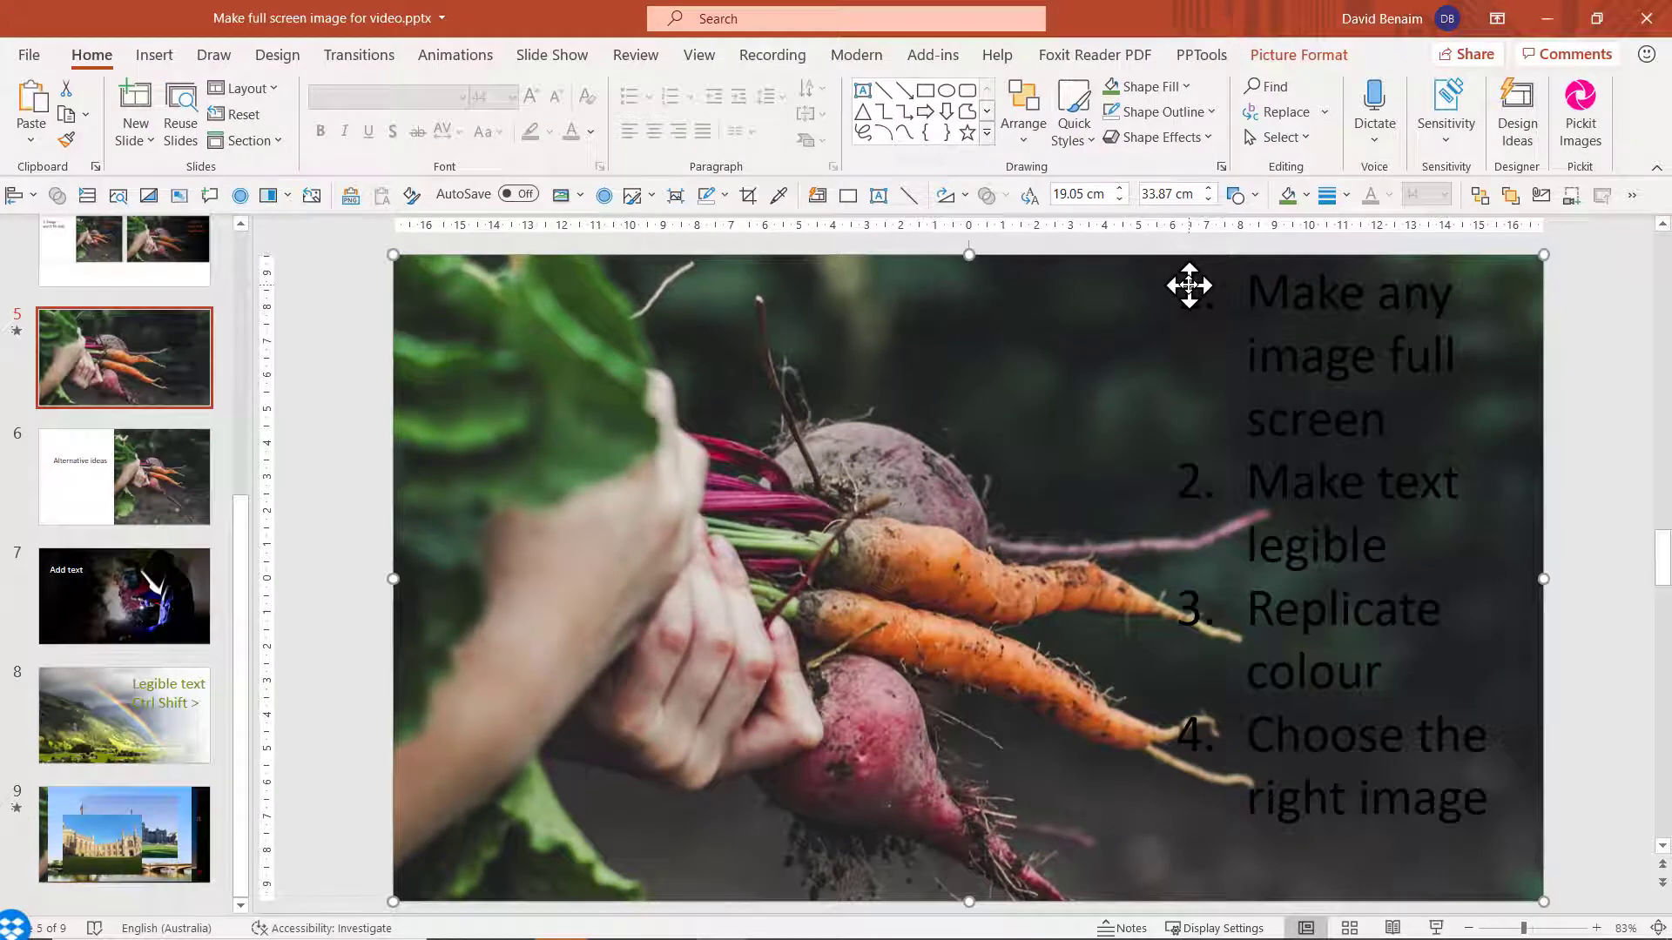
Step: On slide 6, try stretching the photo to full width, then undo to keep the right-hand square
click(125, 465)
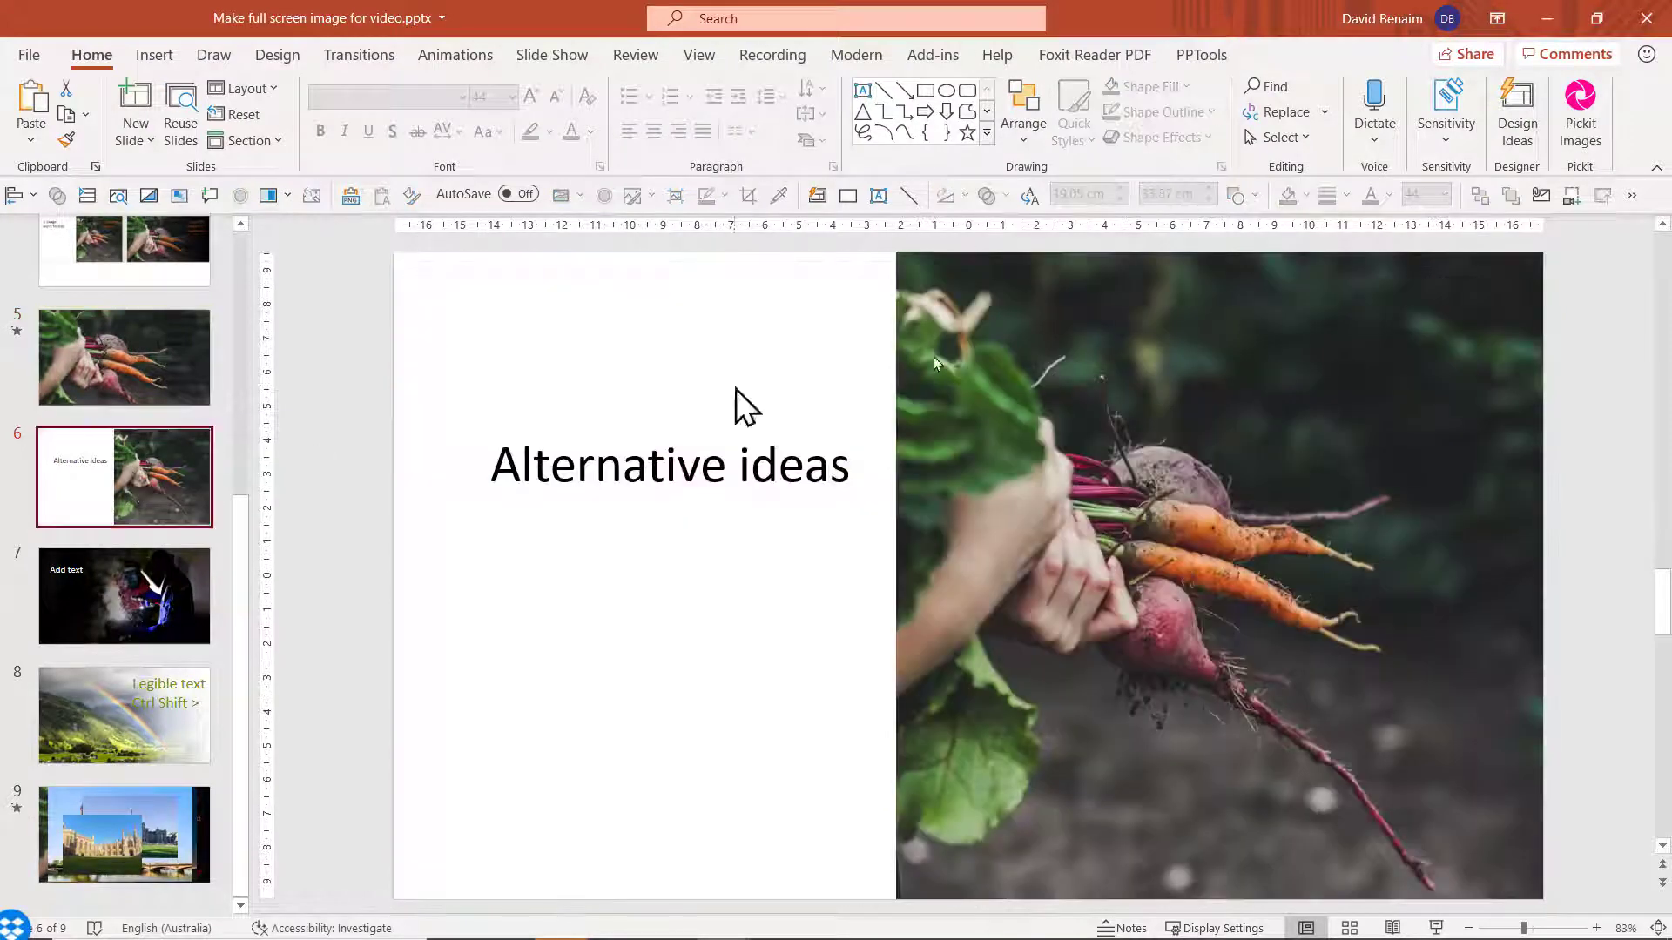
click(1187, 349)
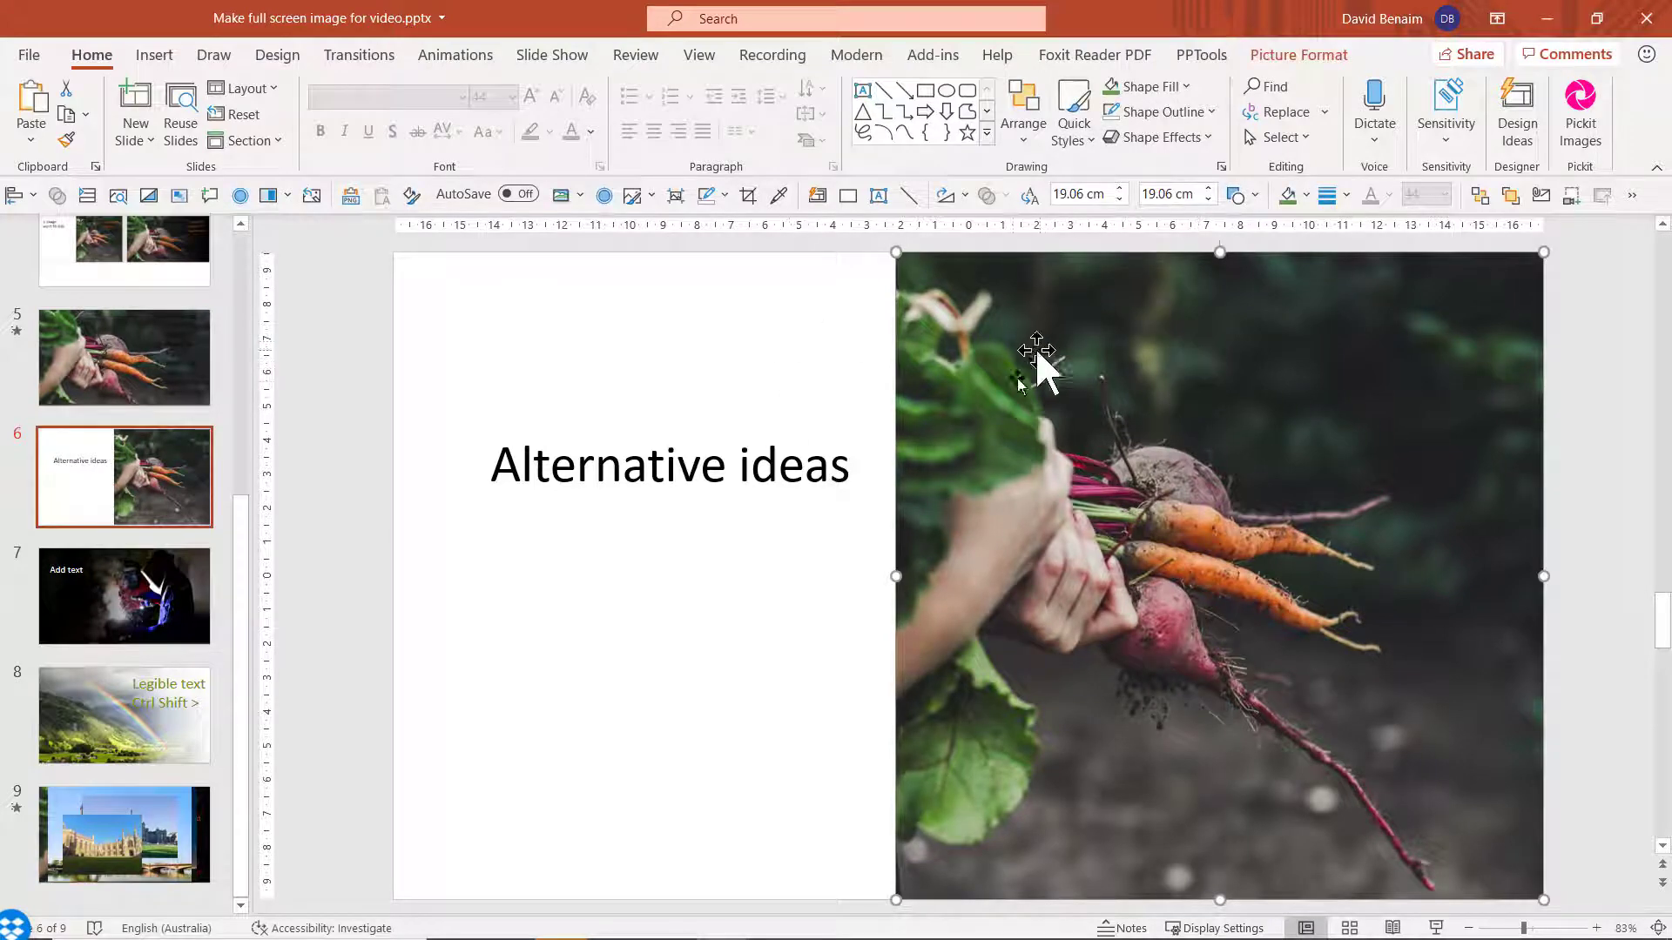
drag(896, 575, 393, 545)
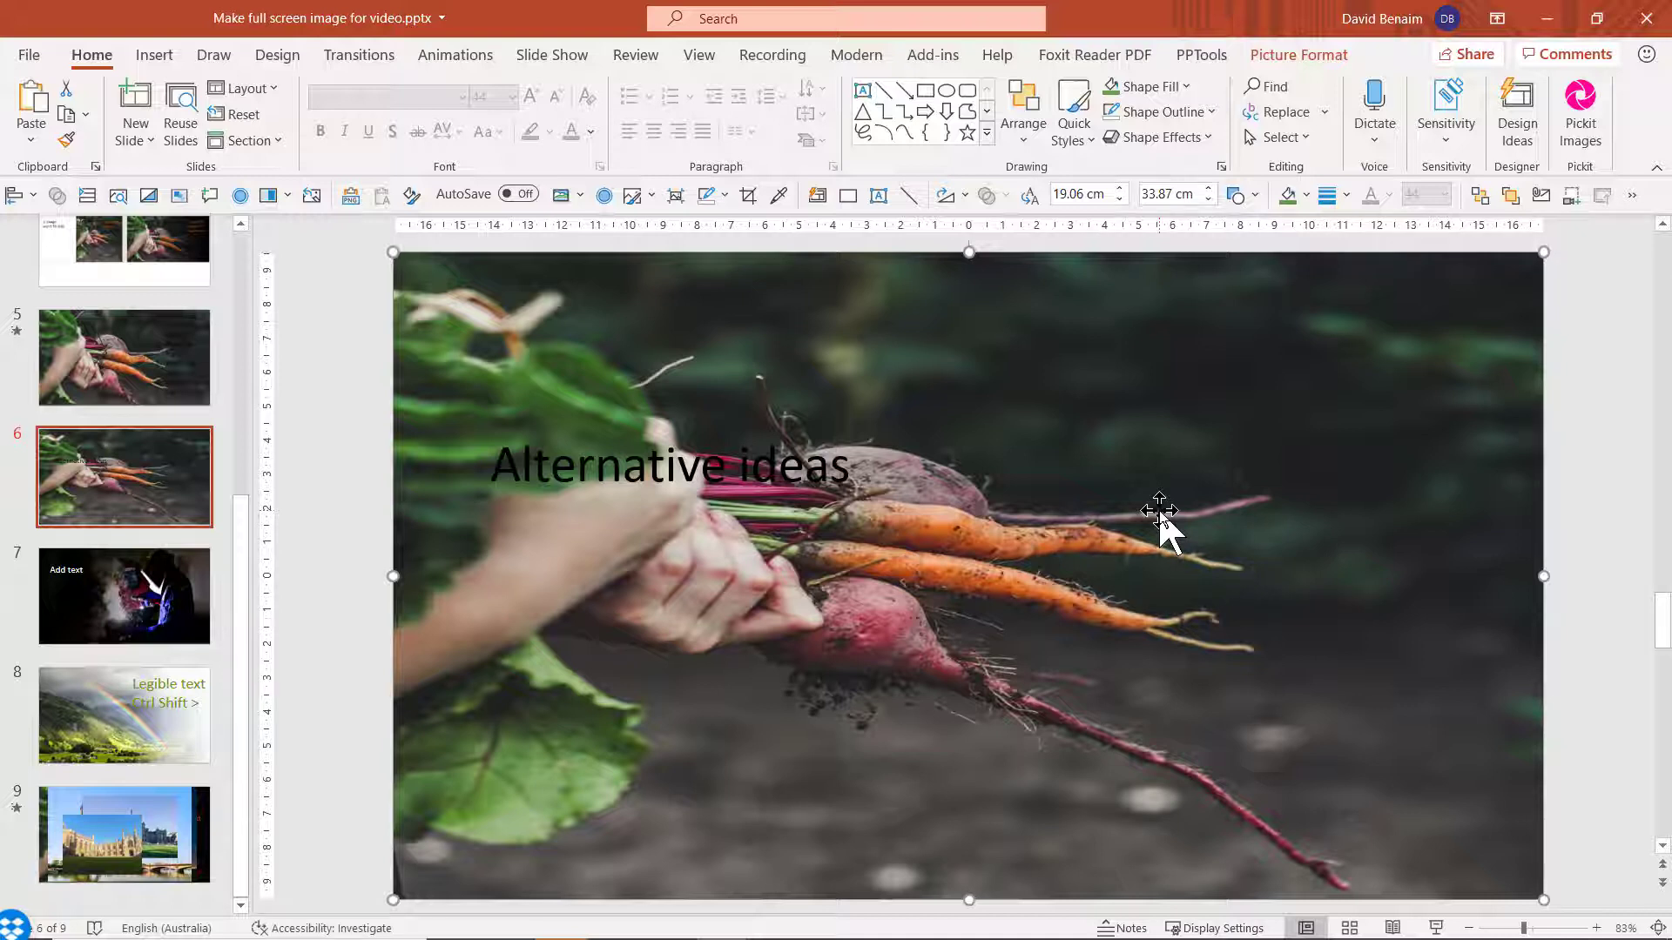
key(alt+1)
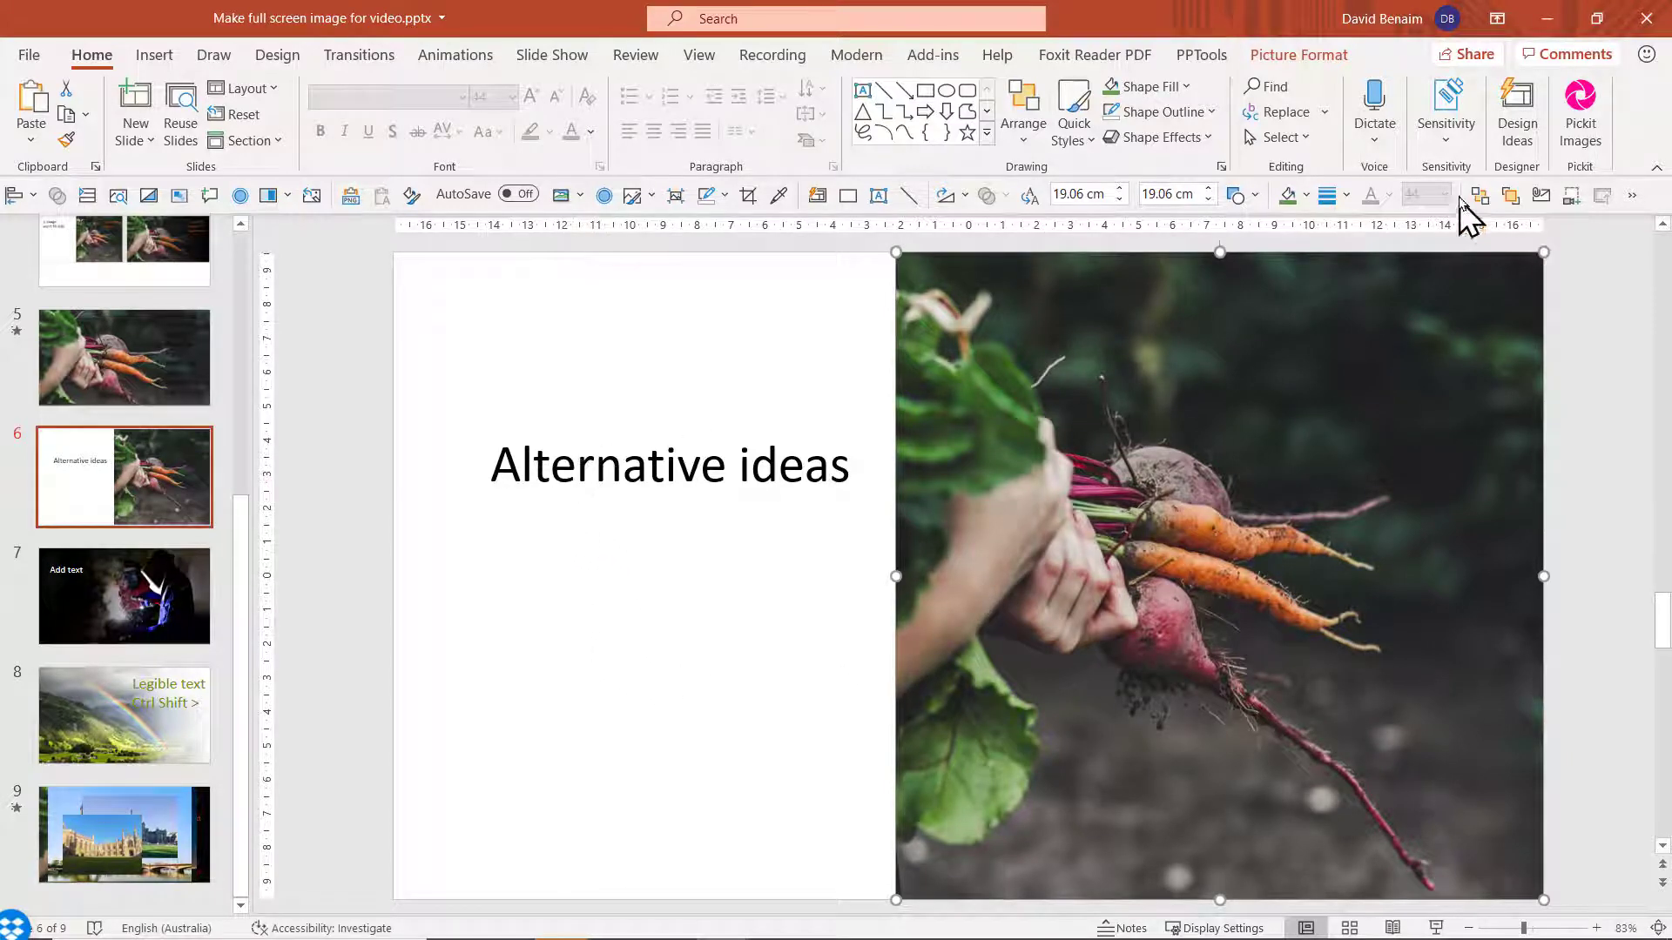
Step: Try several Design Ideas suggestions: dark layout, white fade, full-image, oval and curved-image designs
click(1516, 122)
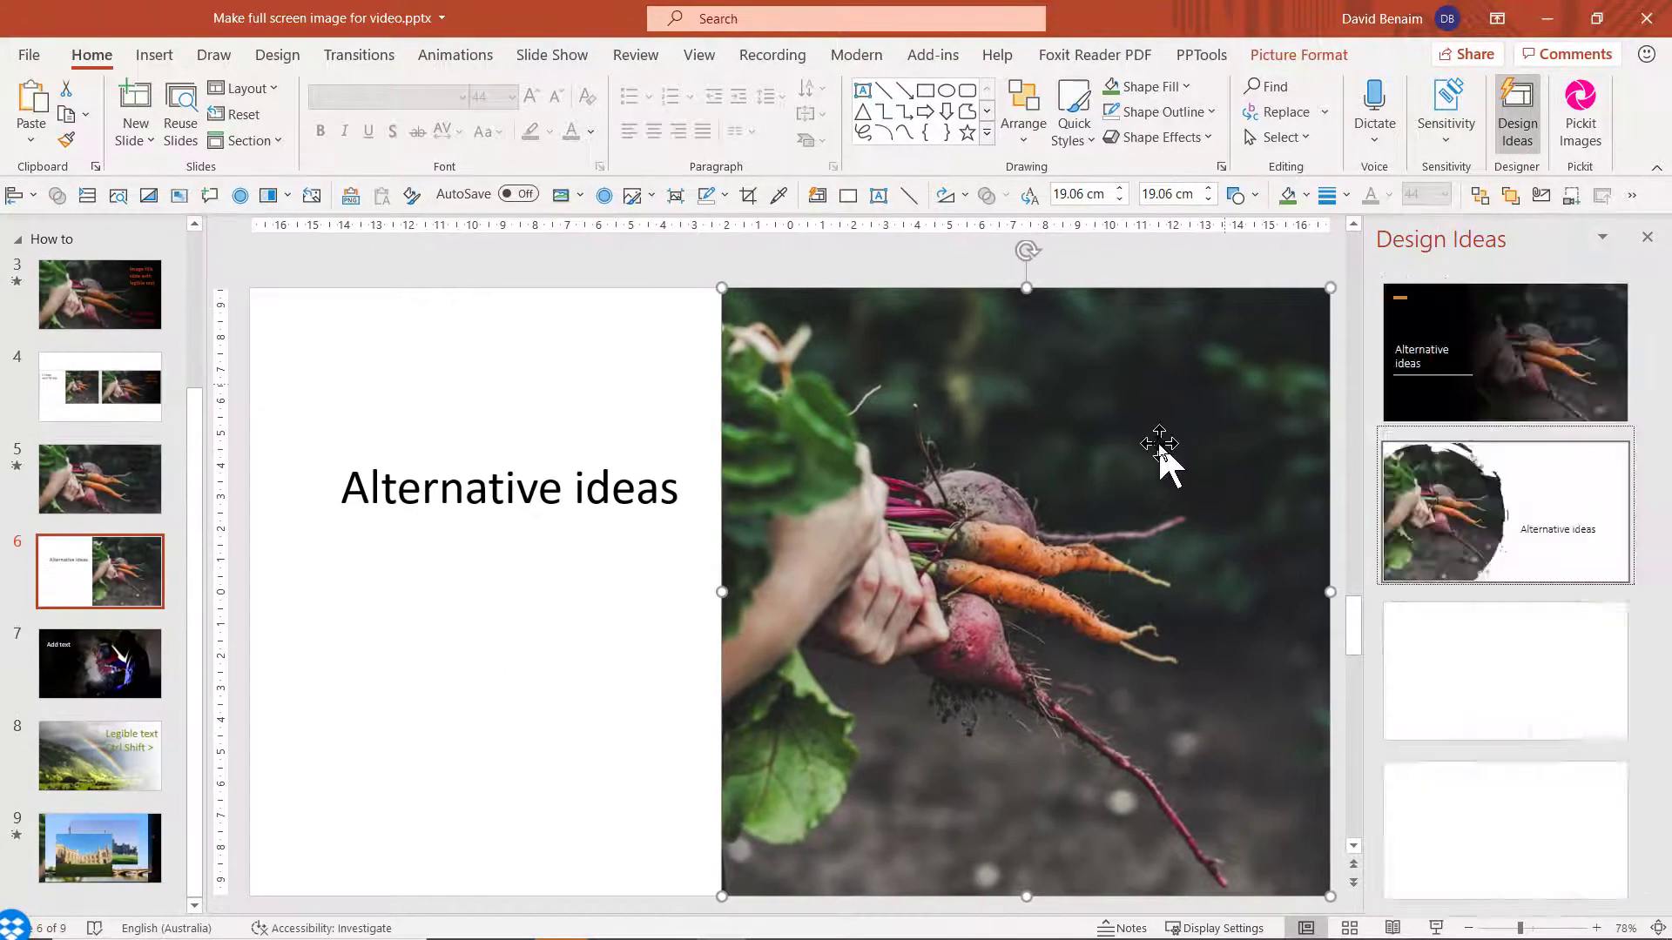
click(1549, 359)
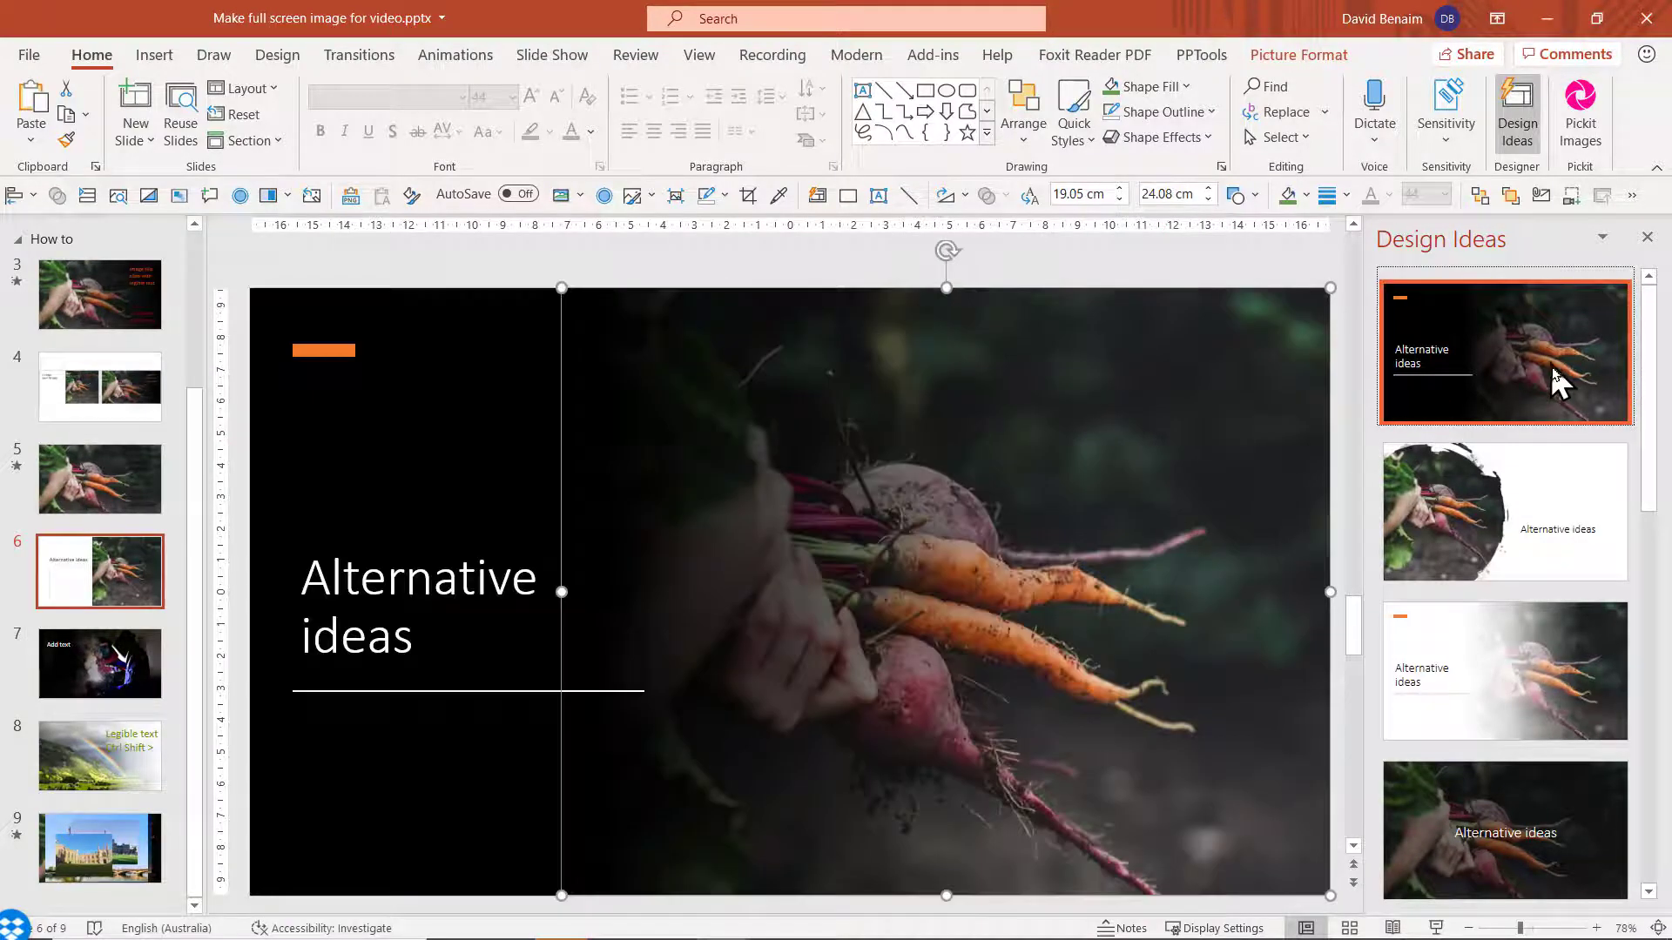
click(1543, 629)
click(1497, 795)
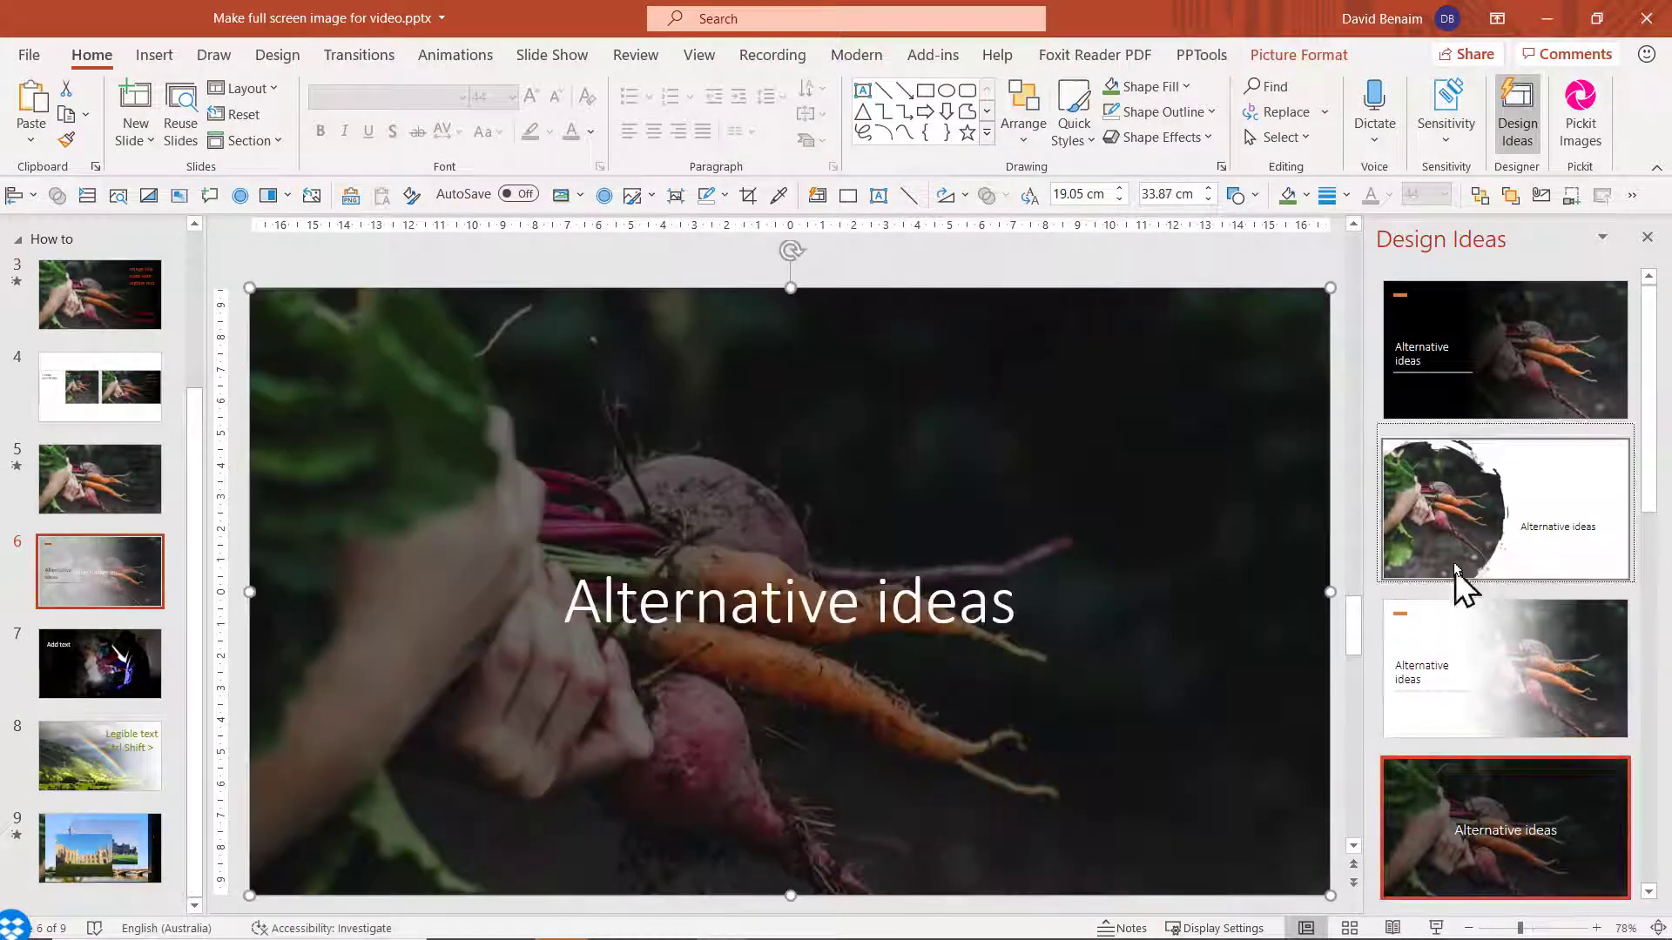
scroll(1486, 592, down, 3)
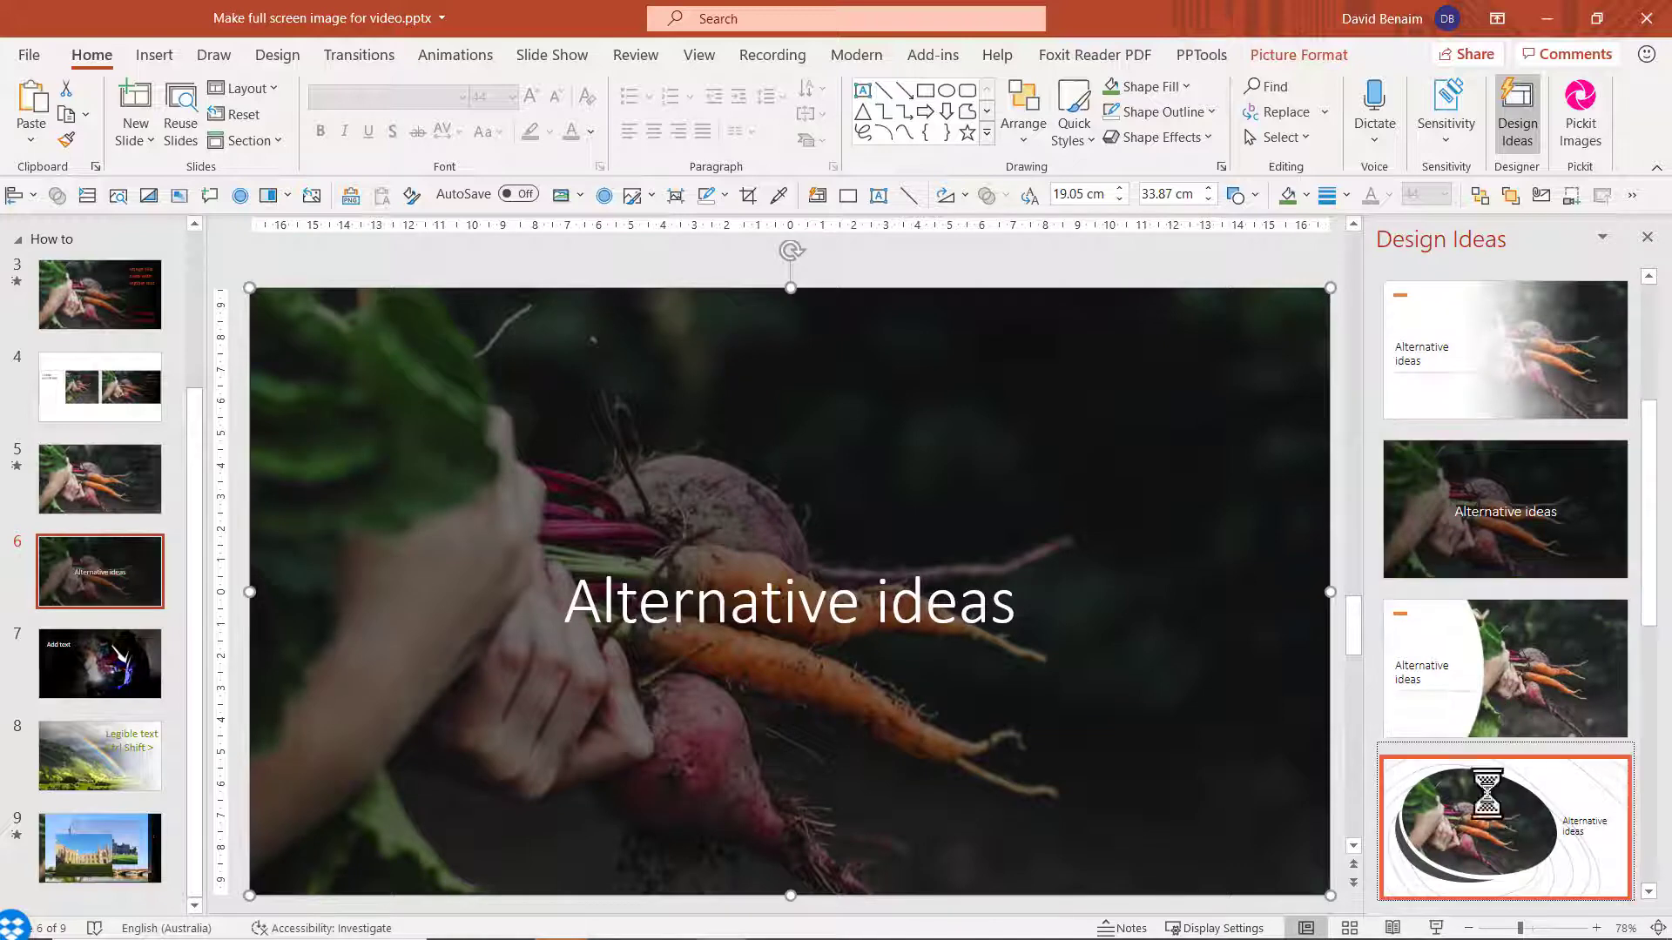
click(1487, 790)
scroll(1486, 748, down, 5)
click(1480, 688)
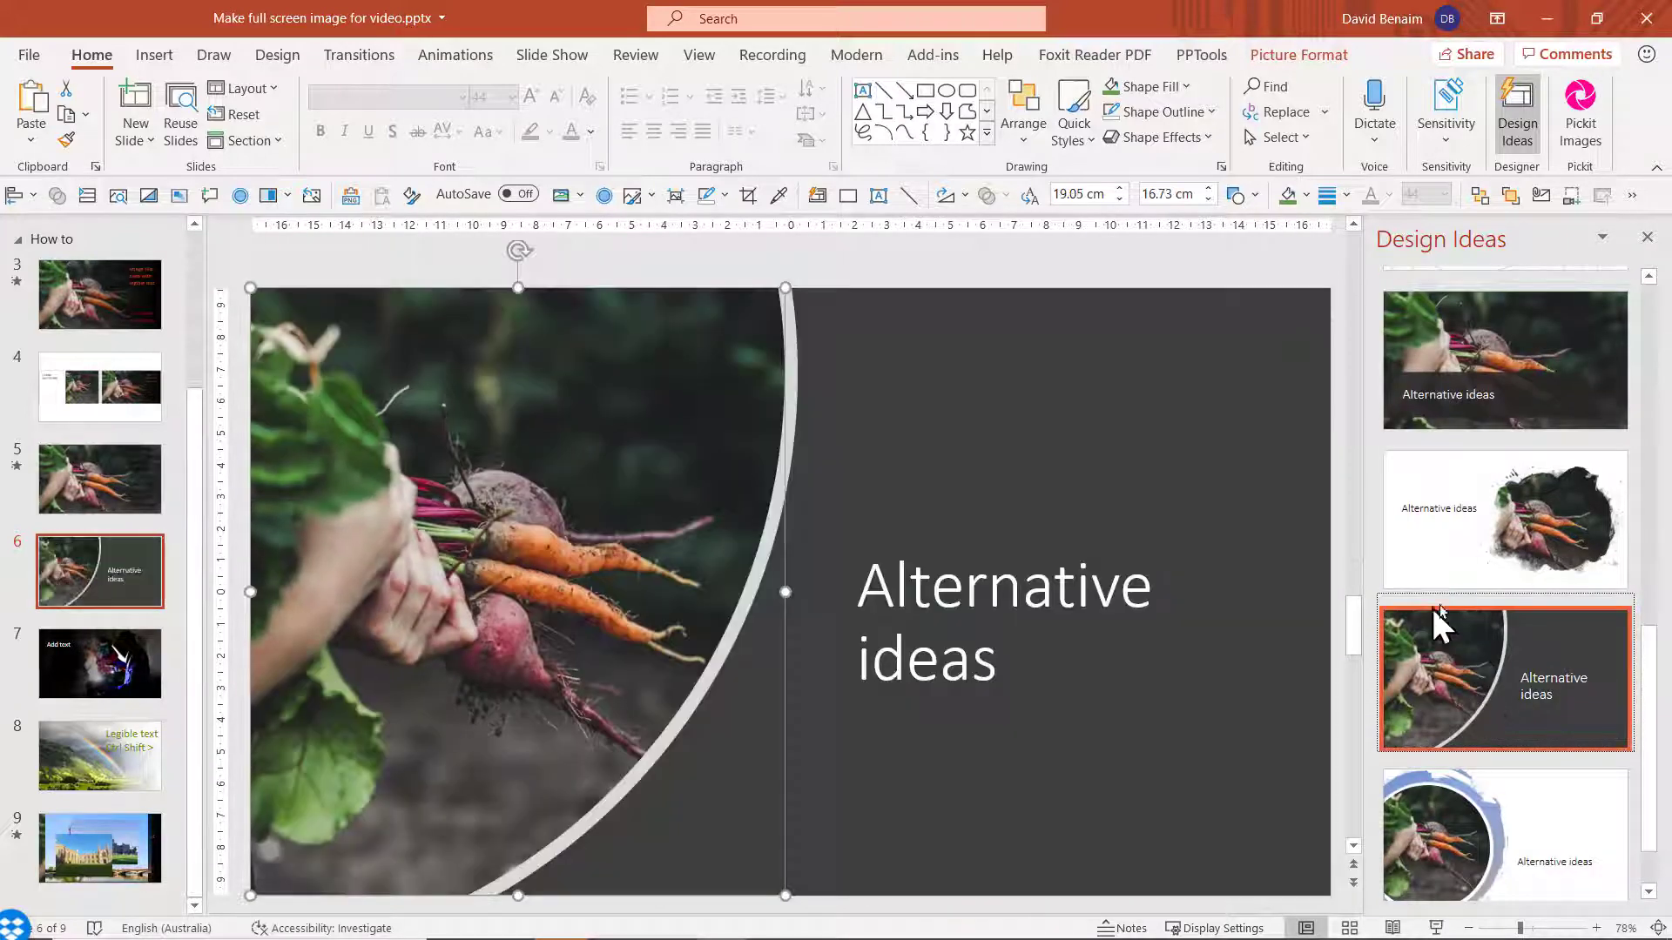
scroll(1442, 606, down, 2)
Step: Load more design suggestions and apply the full-image layout with the centred white title
click(1467, 852)
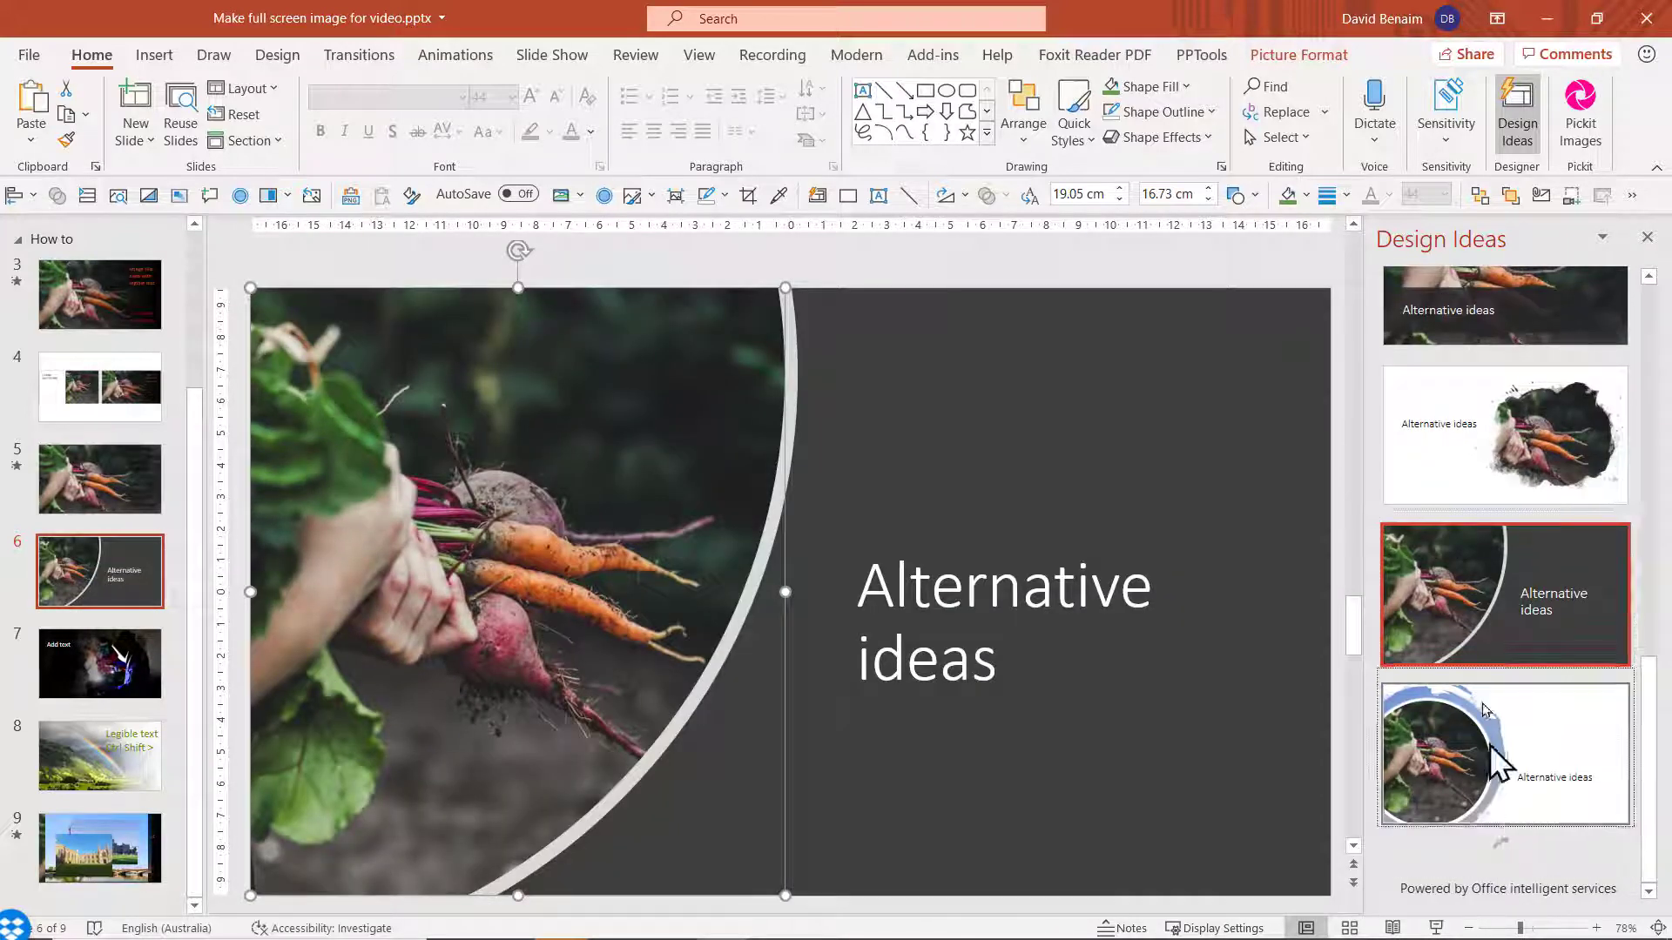
scroll(1522, 578, down, 5)
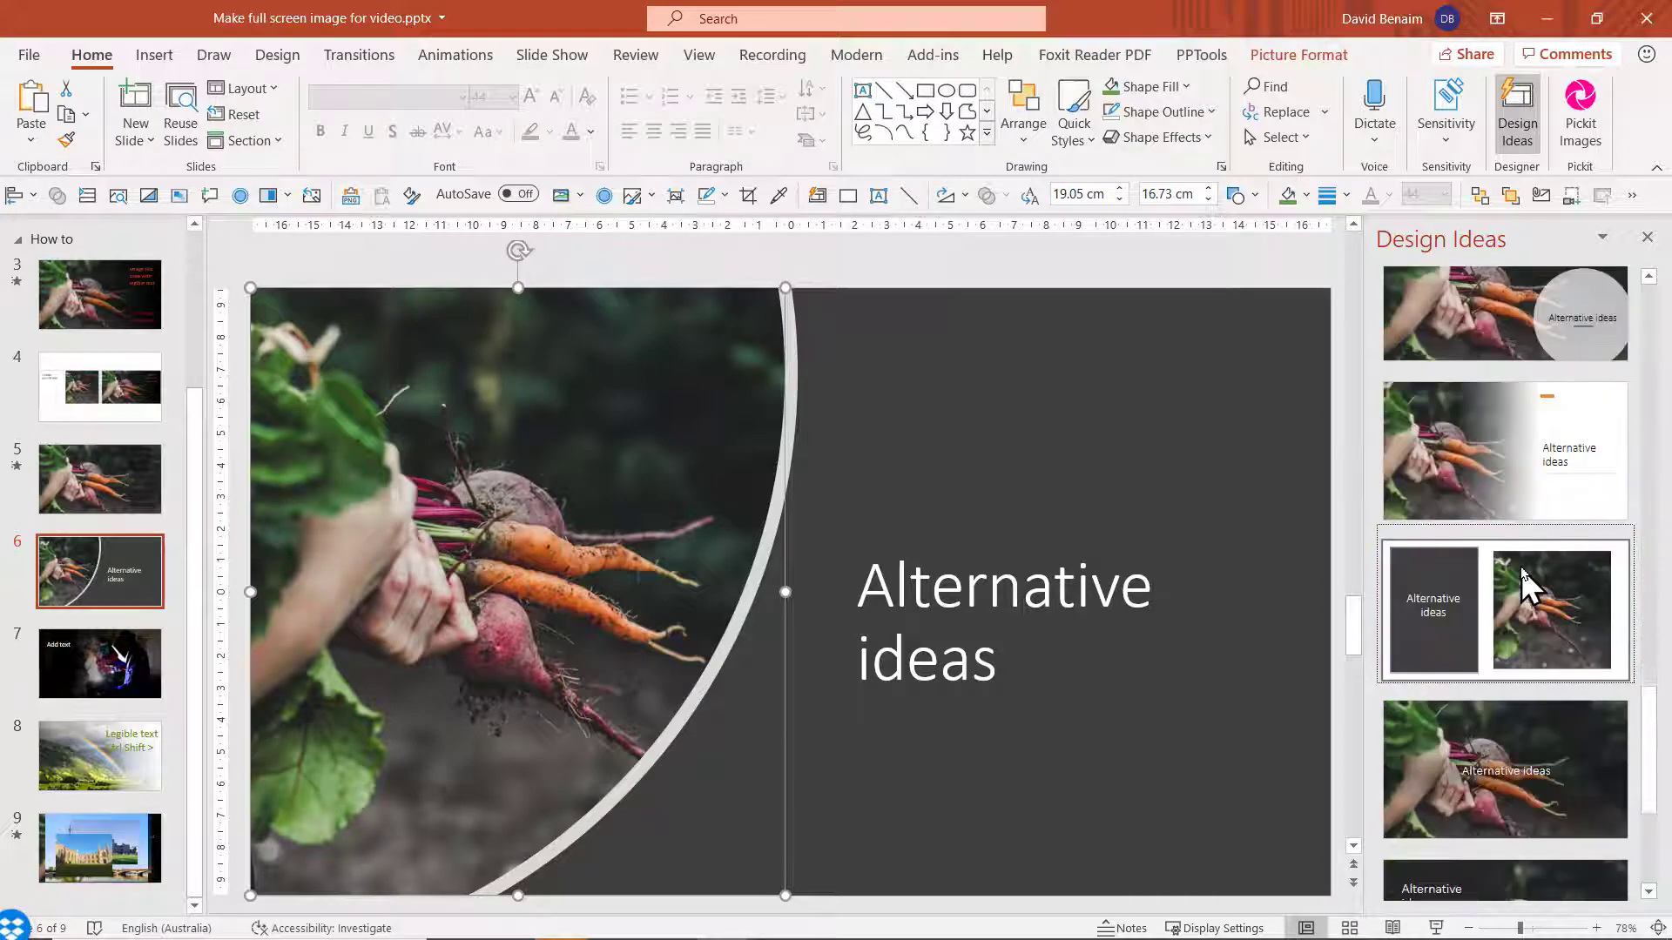
click(1525, 731)
scroll(1484, 766, down, 3)
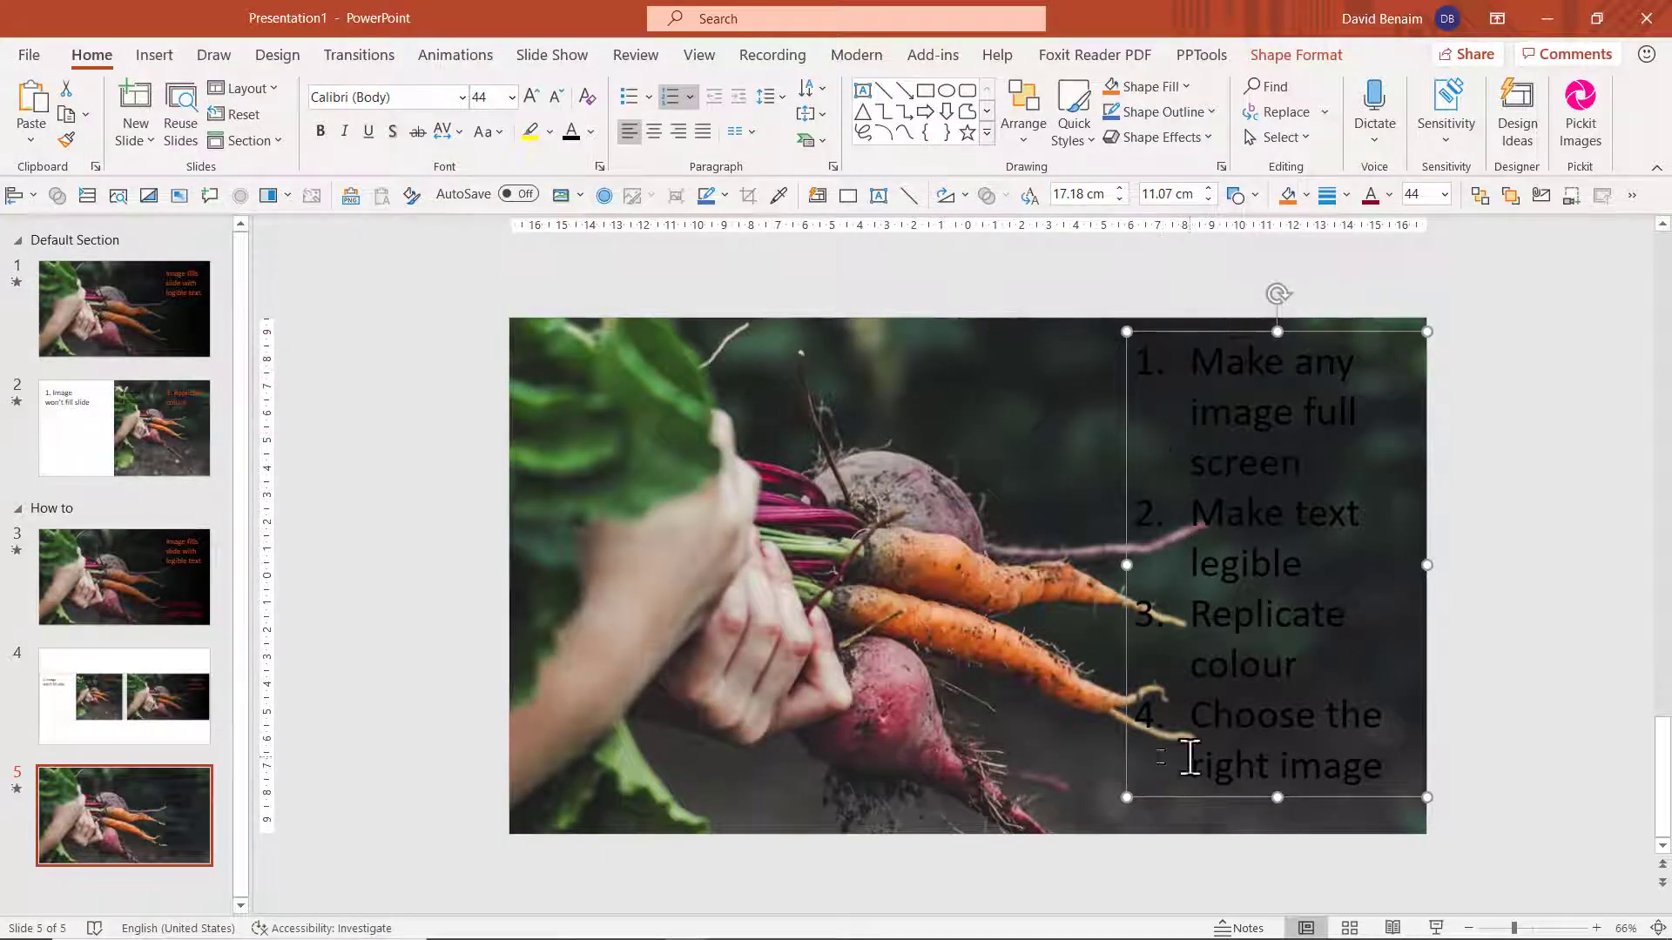
Step: Change the numbered list's font colour to White and deselect to check legibility
click(592, 132)
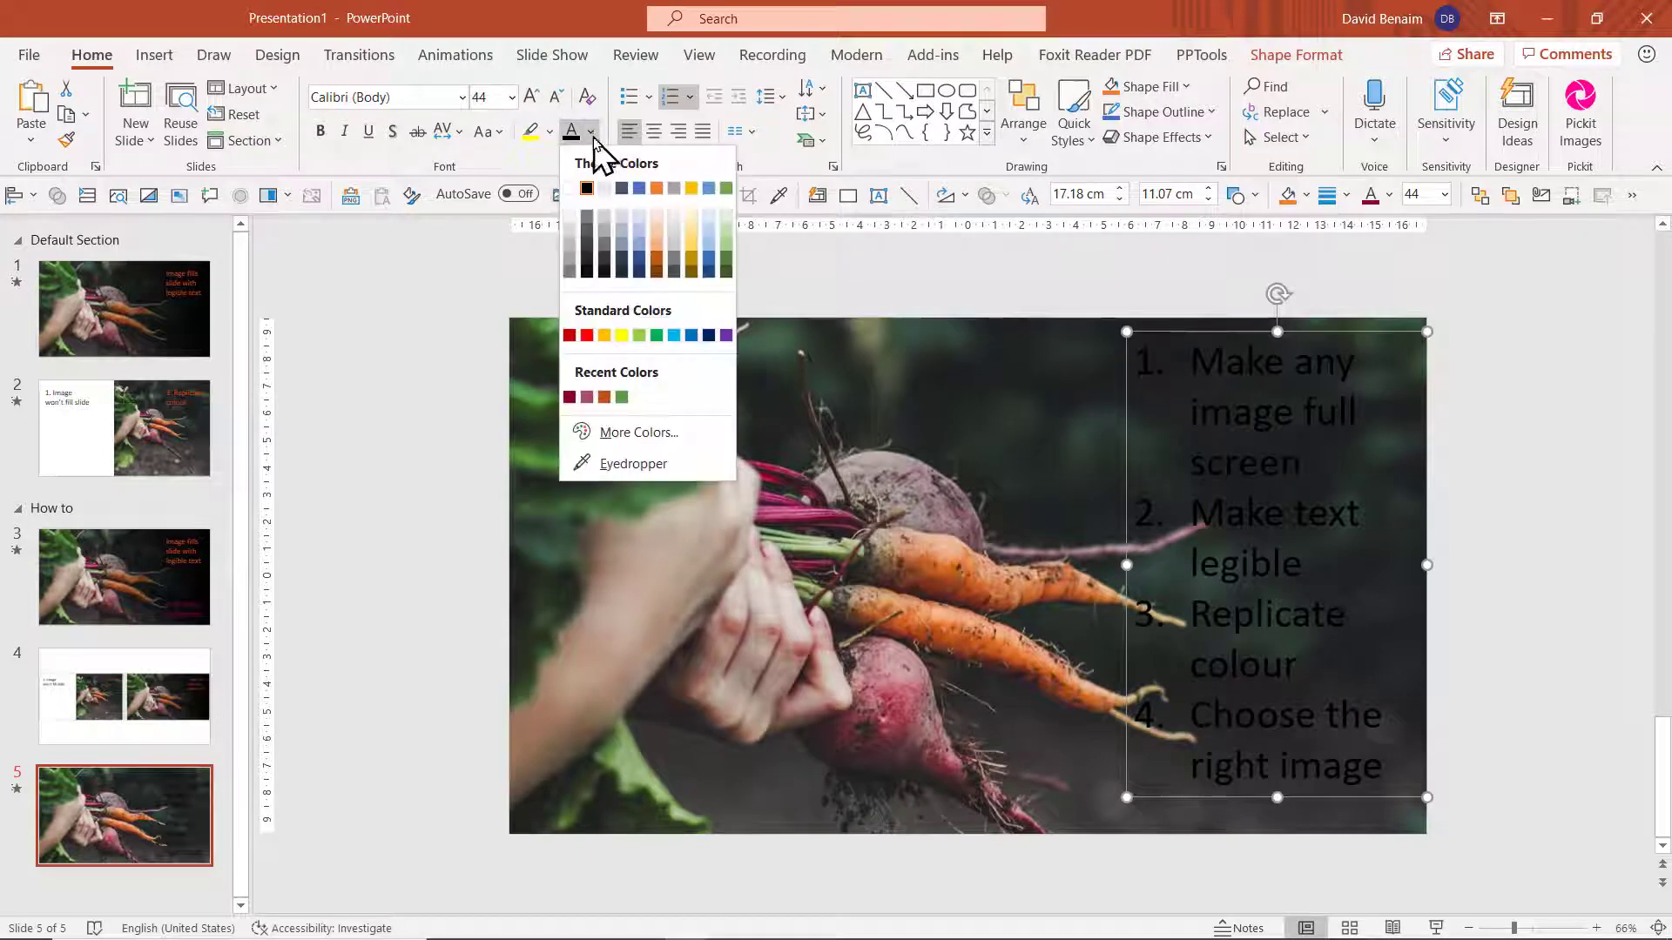
click(570, 189)
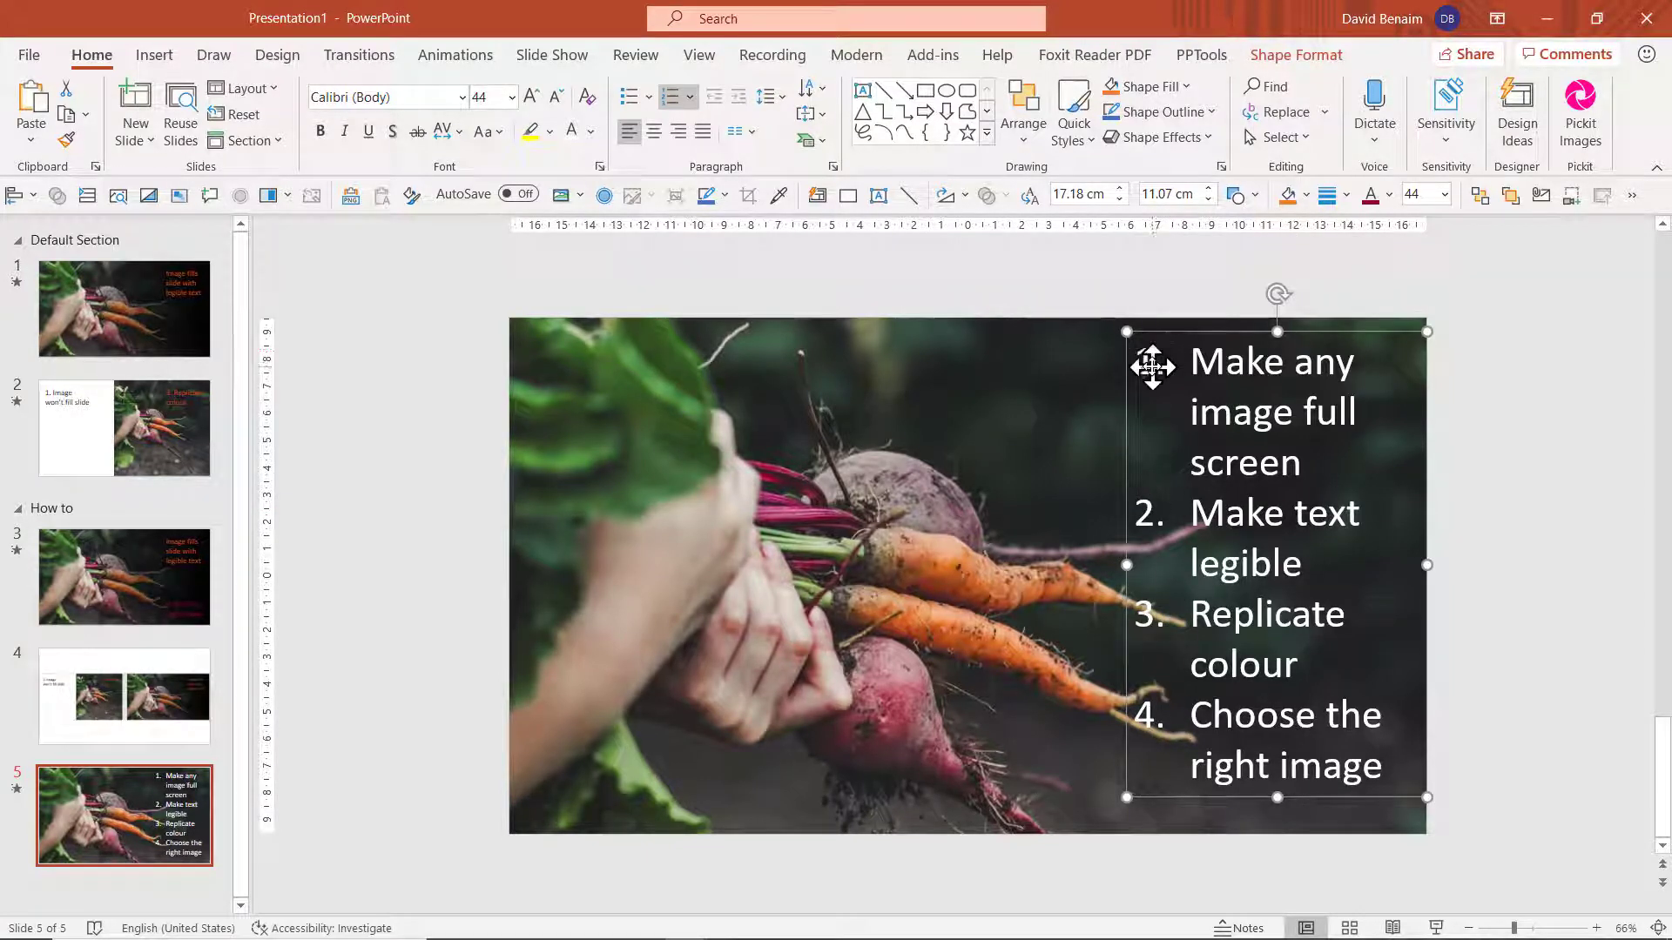
click(1177, 279)
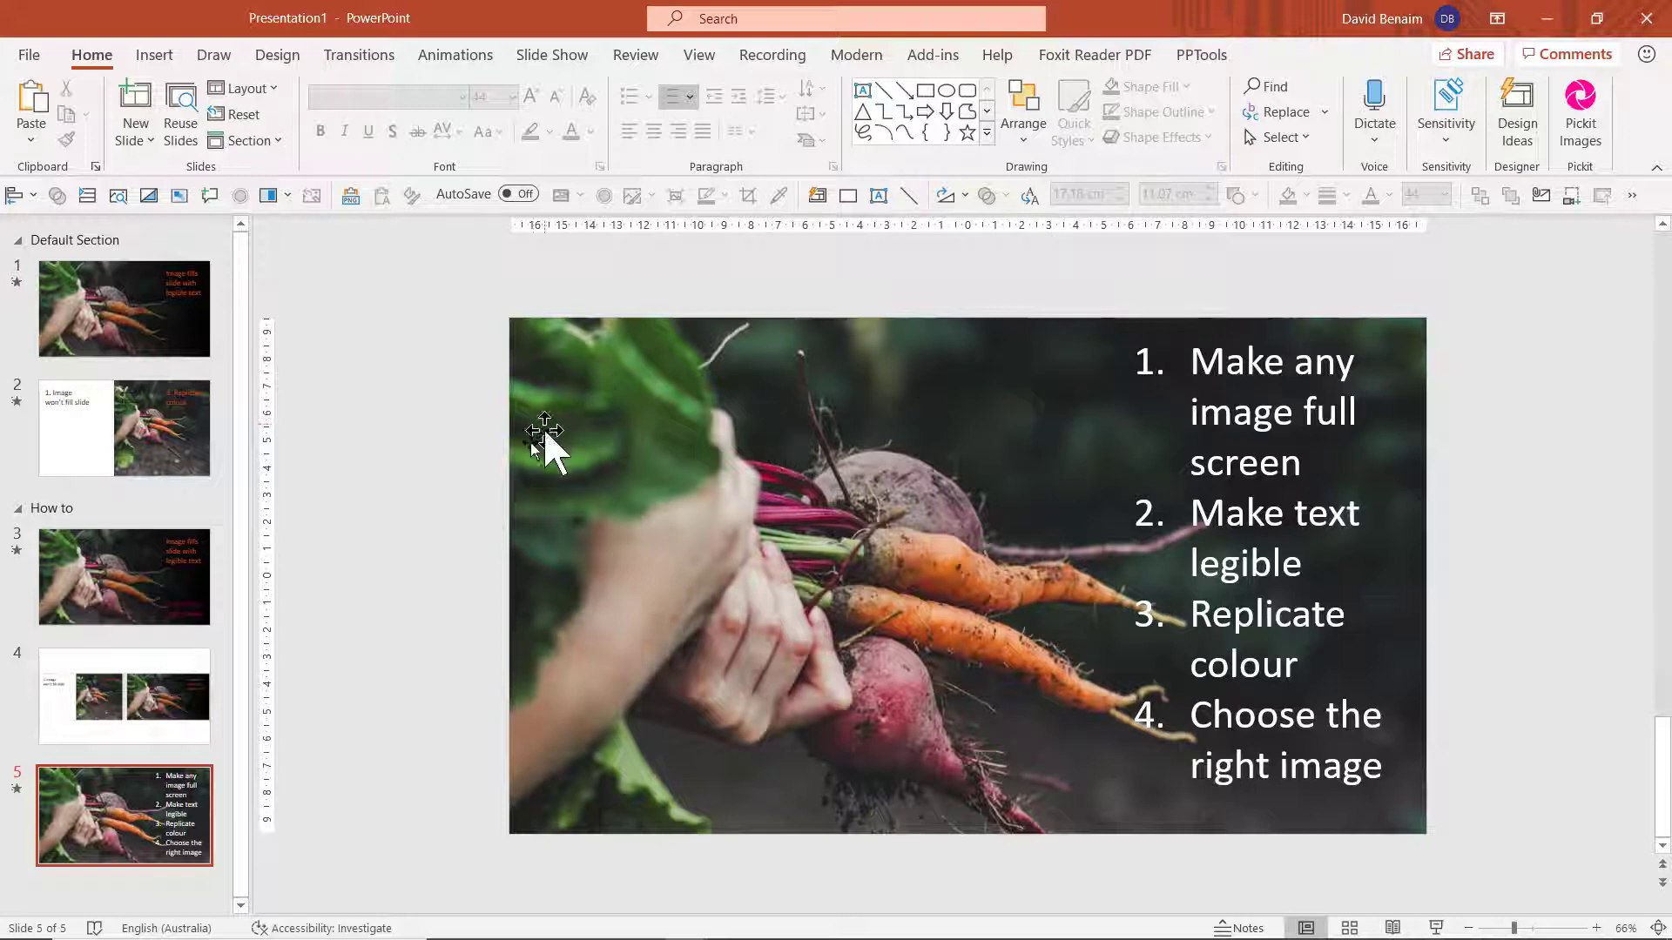
Step: Draw a rectangle over the slide's right half and give it a gradient fill
click(929, 92)
drag(1428, 316, 940, 837)
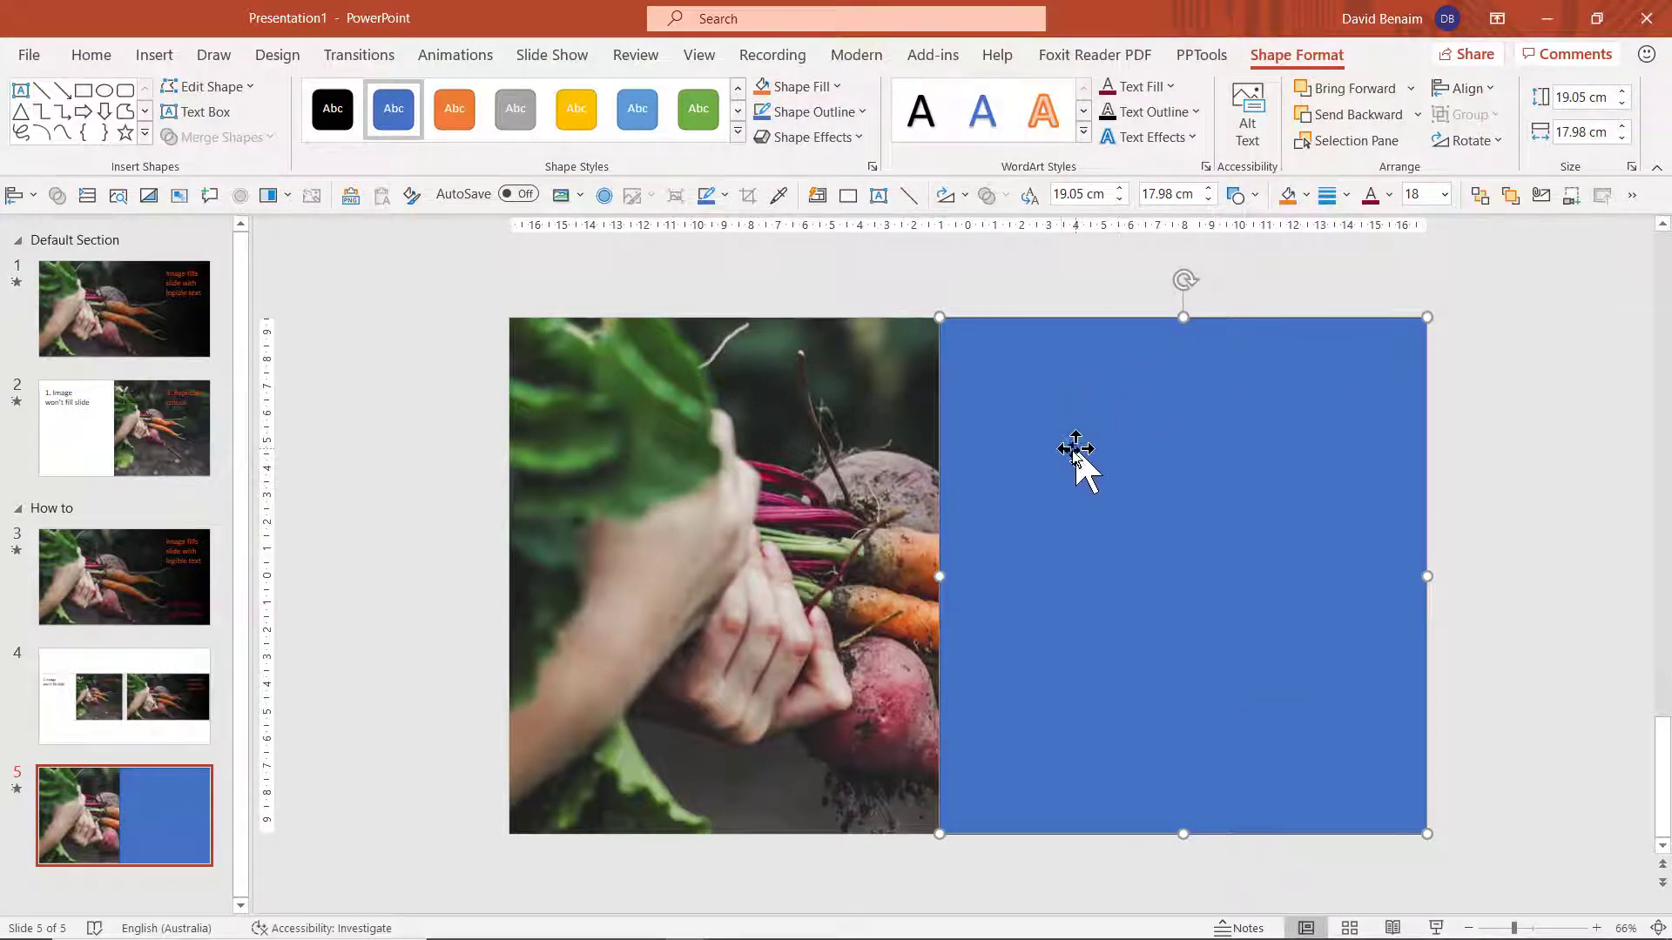
right_click(995, 338)
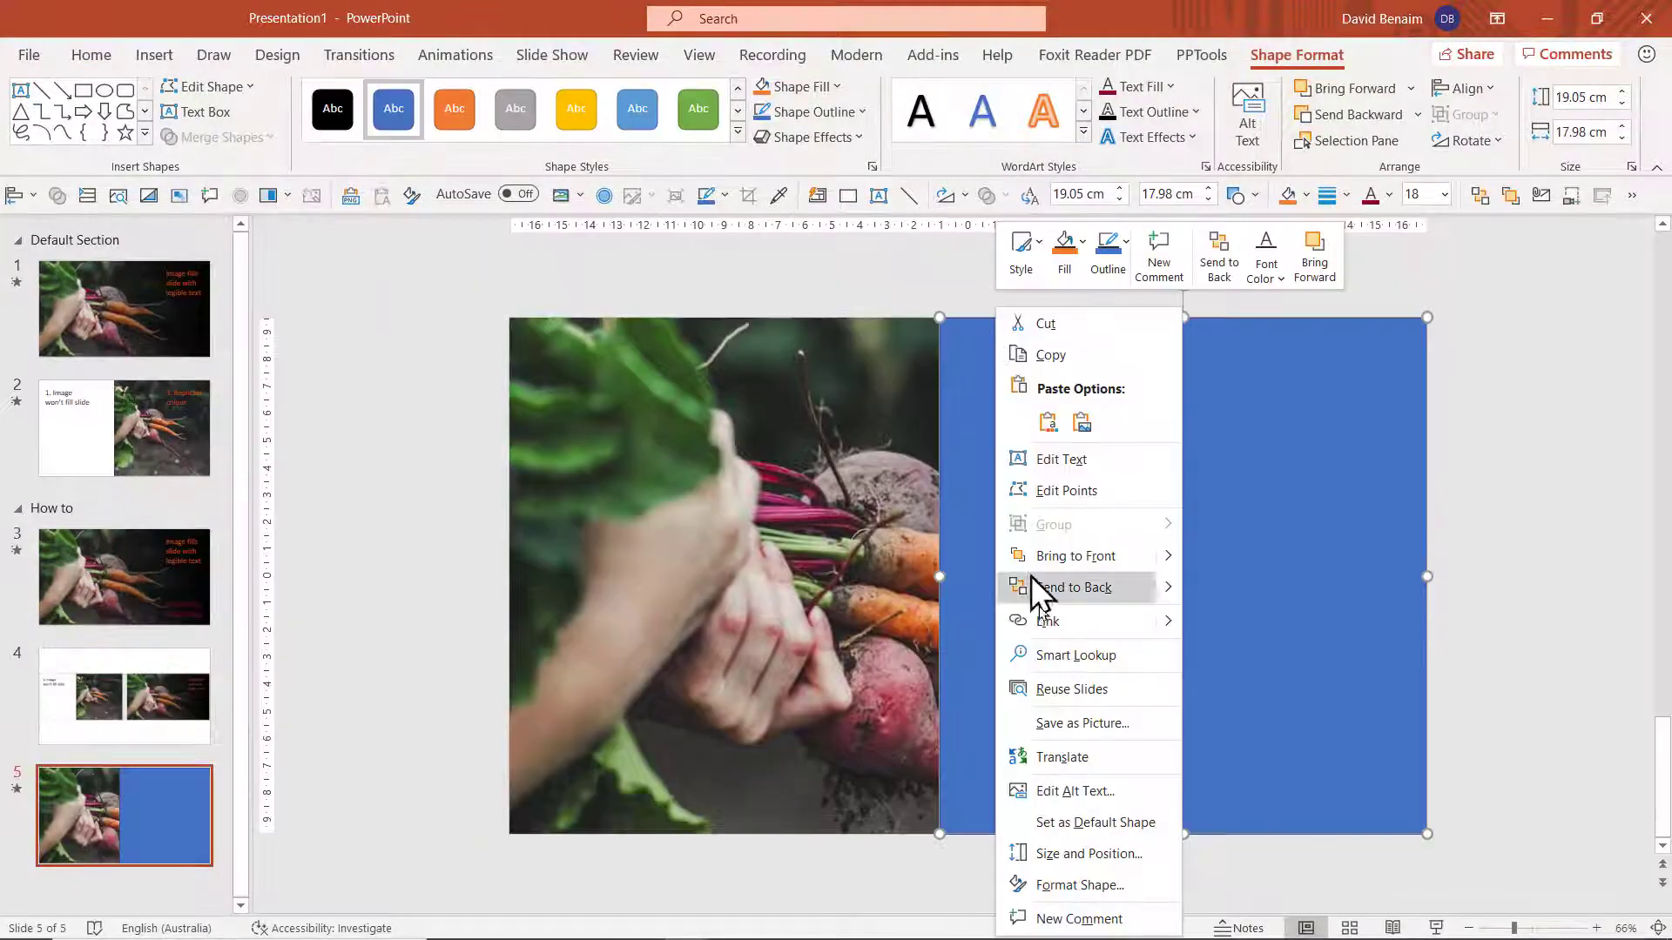
click(1073, 916)
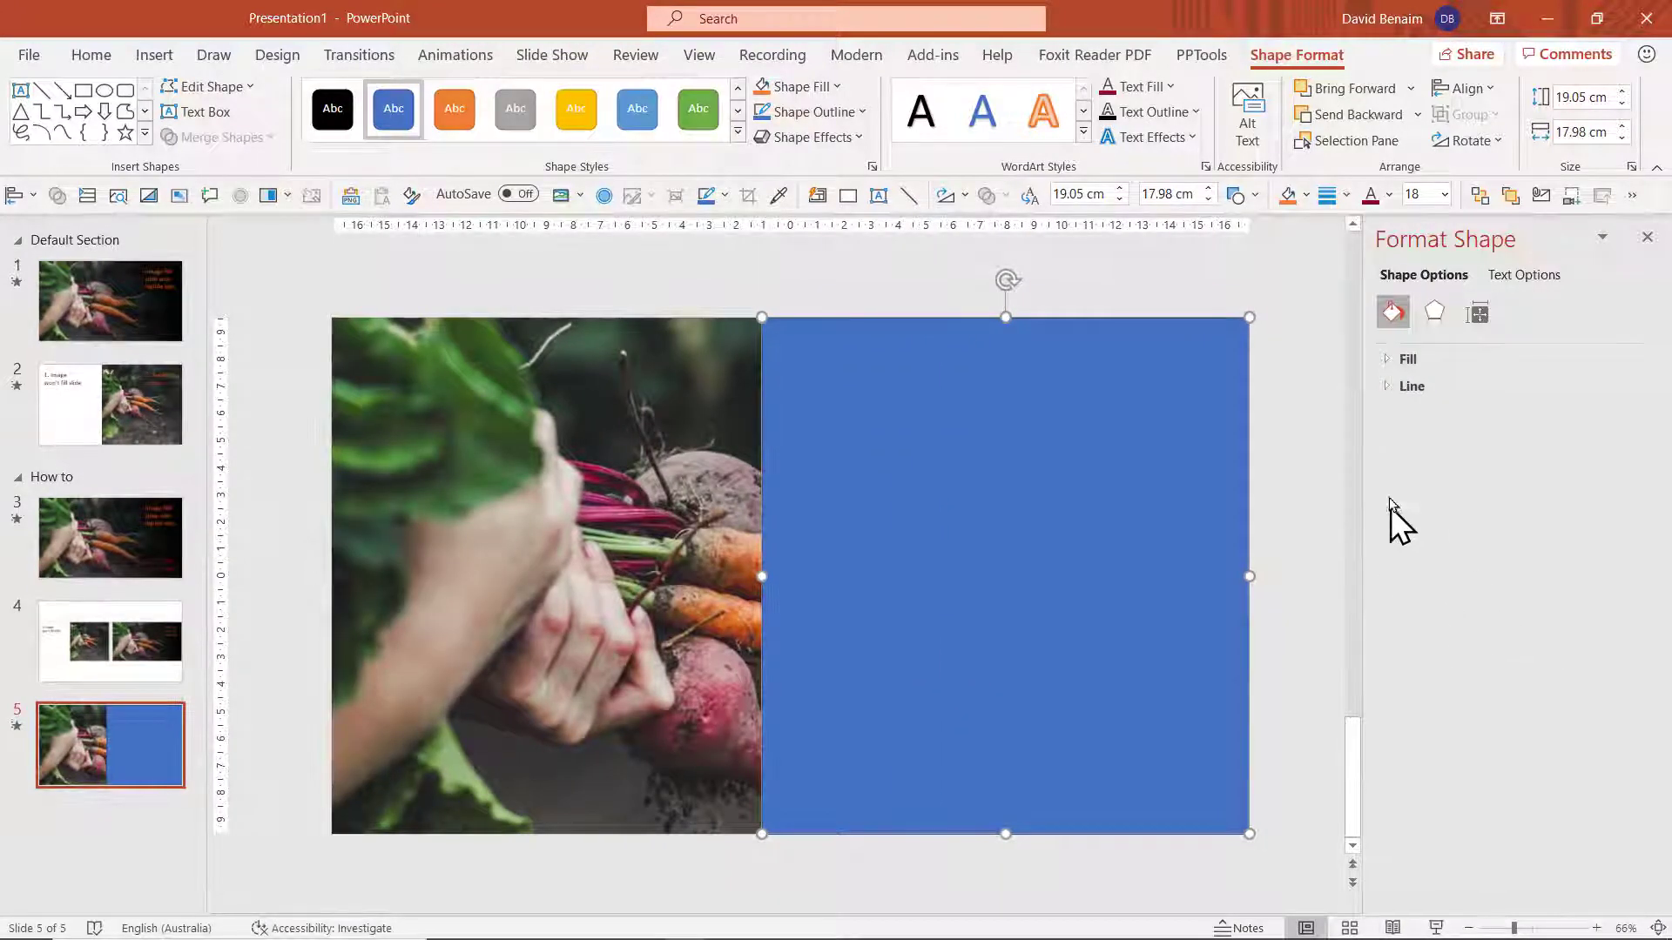
click(1403, 364)
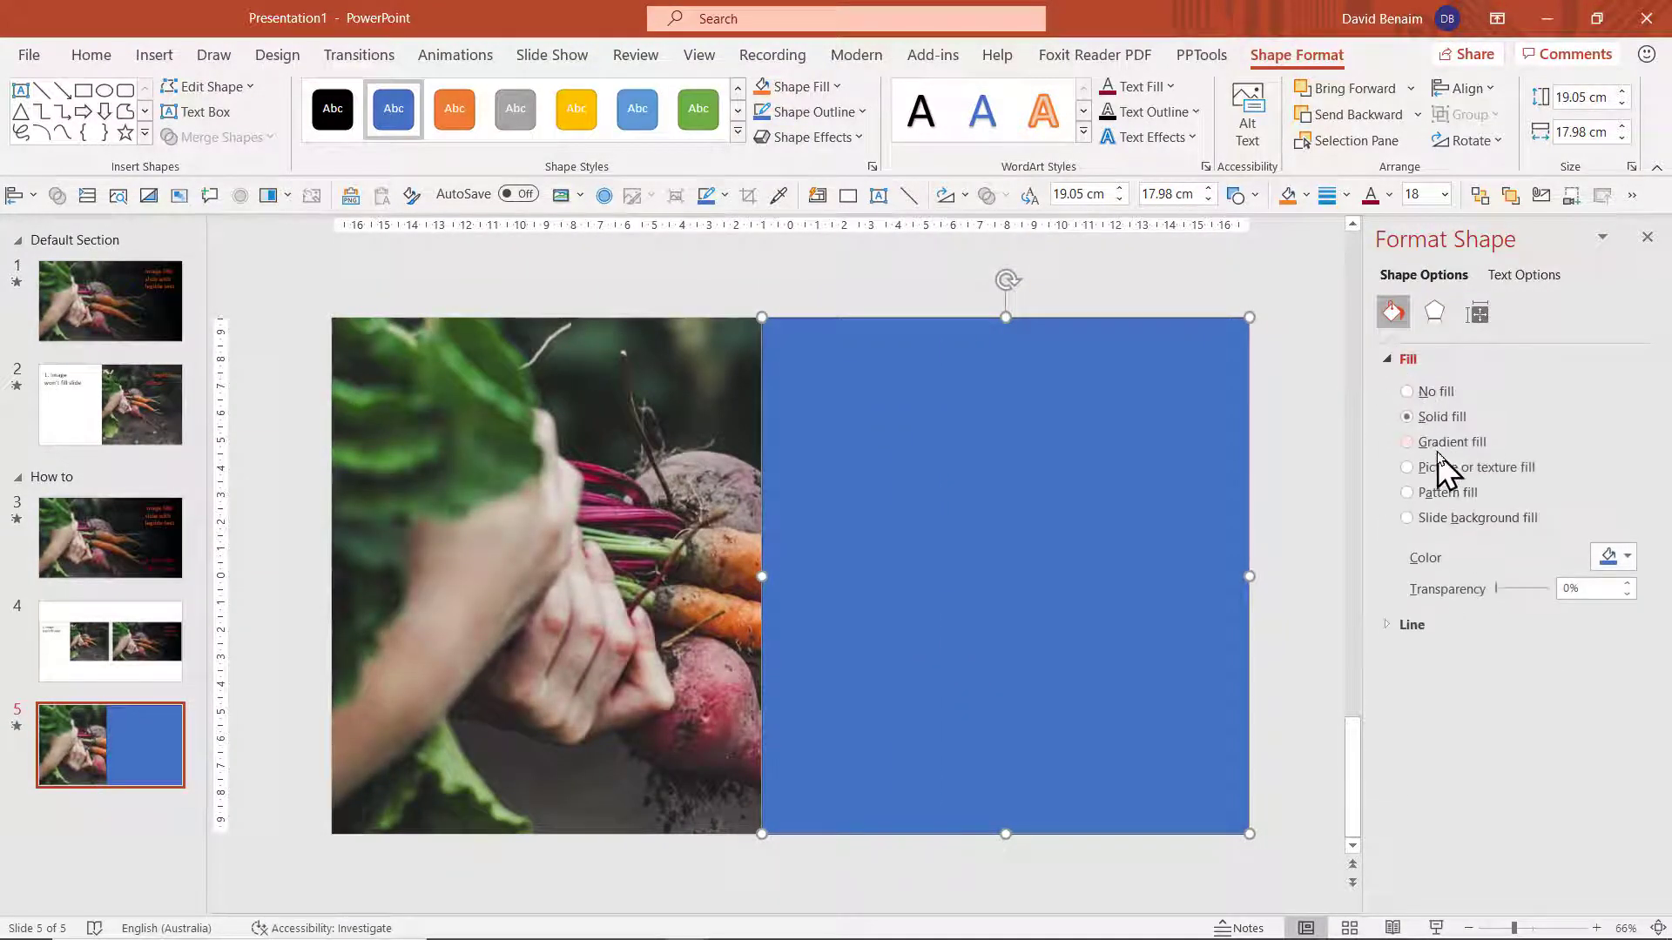
click(1445, 443)
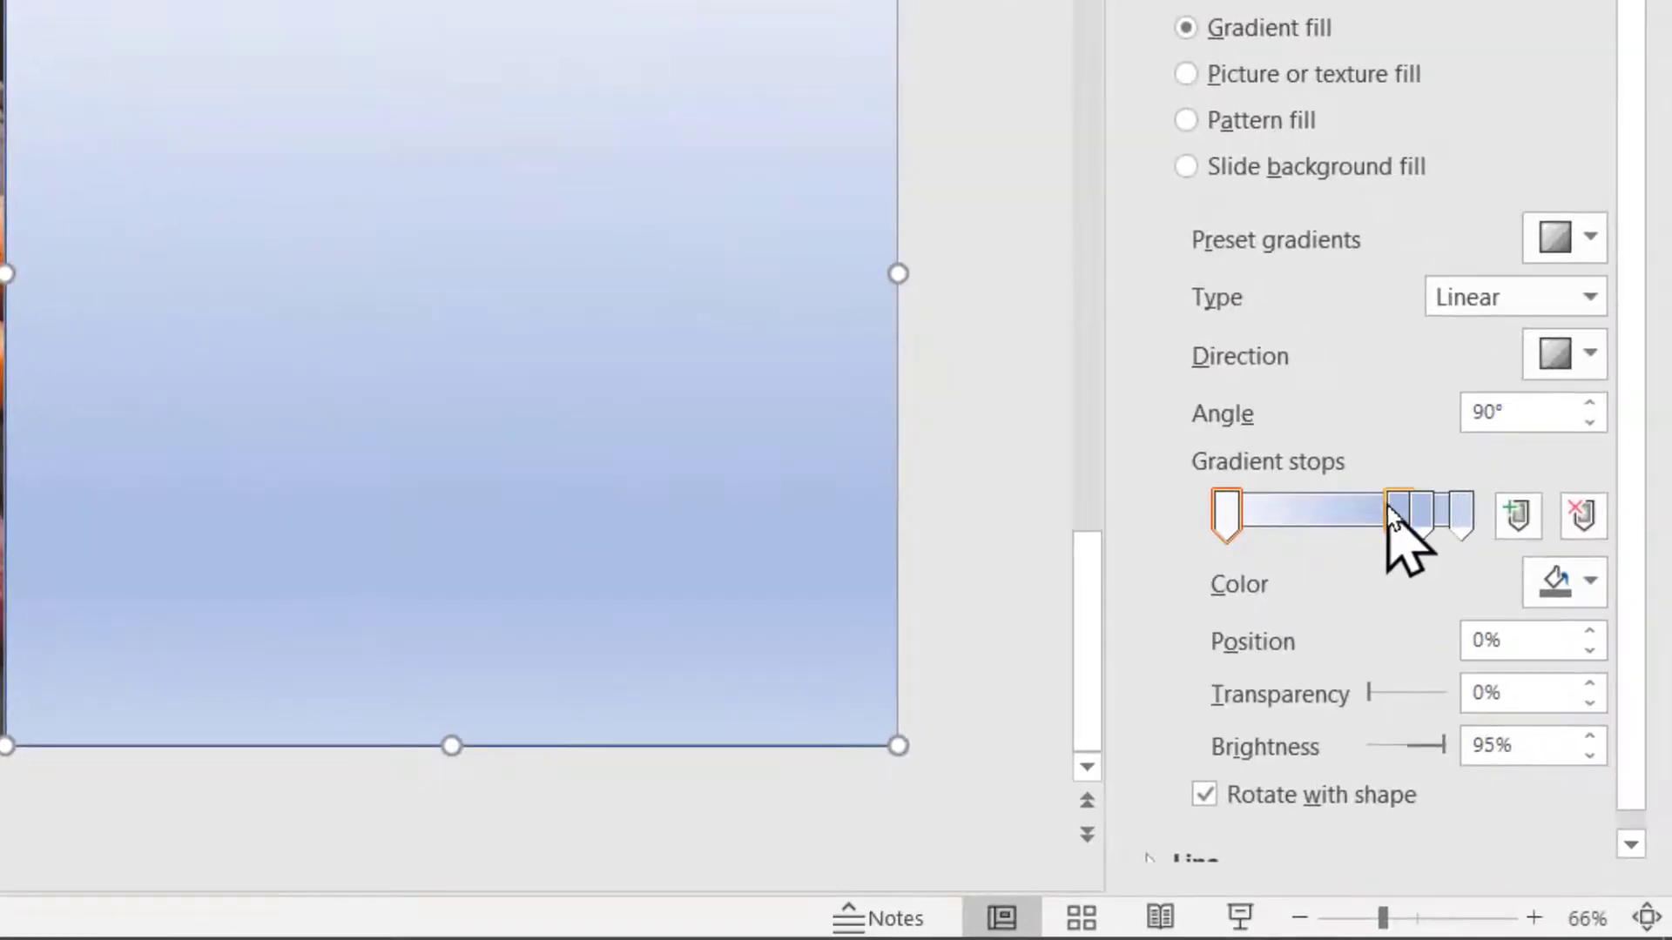
Step: Remove the 74% and 83% gradient stops and set the gradient direction to linear right
click(1393, 511)
key(Delete)
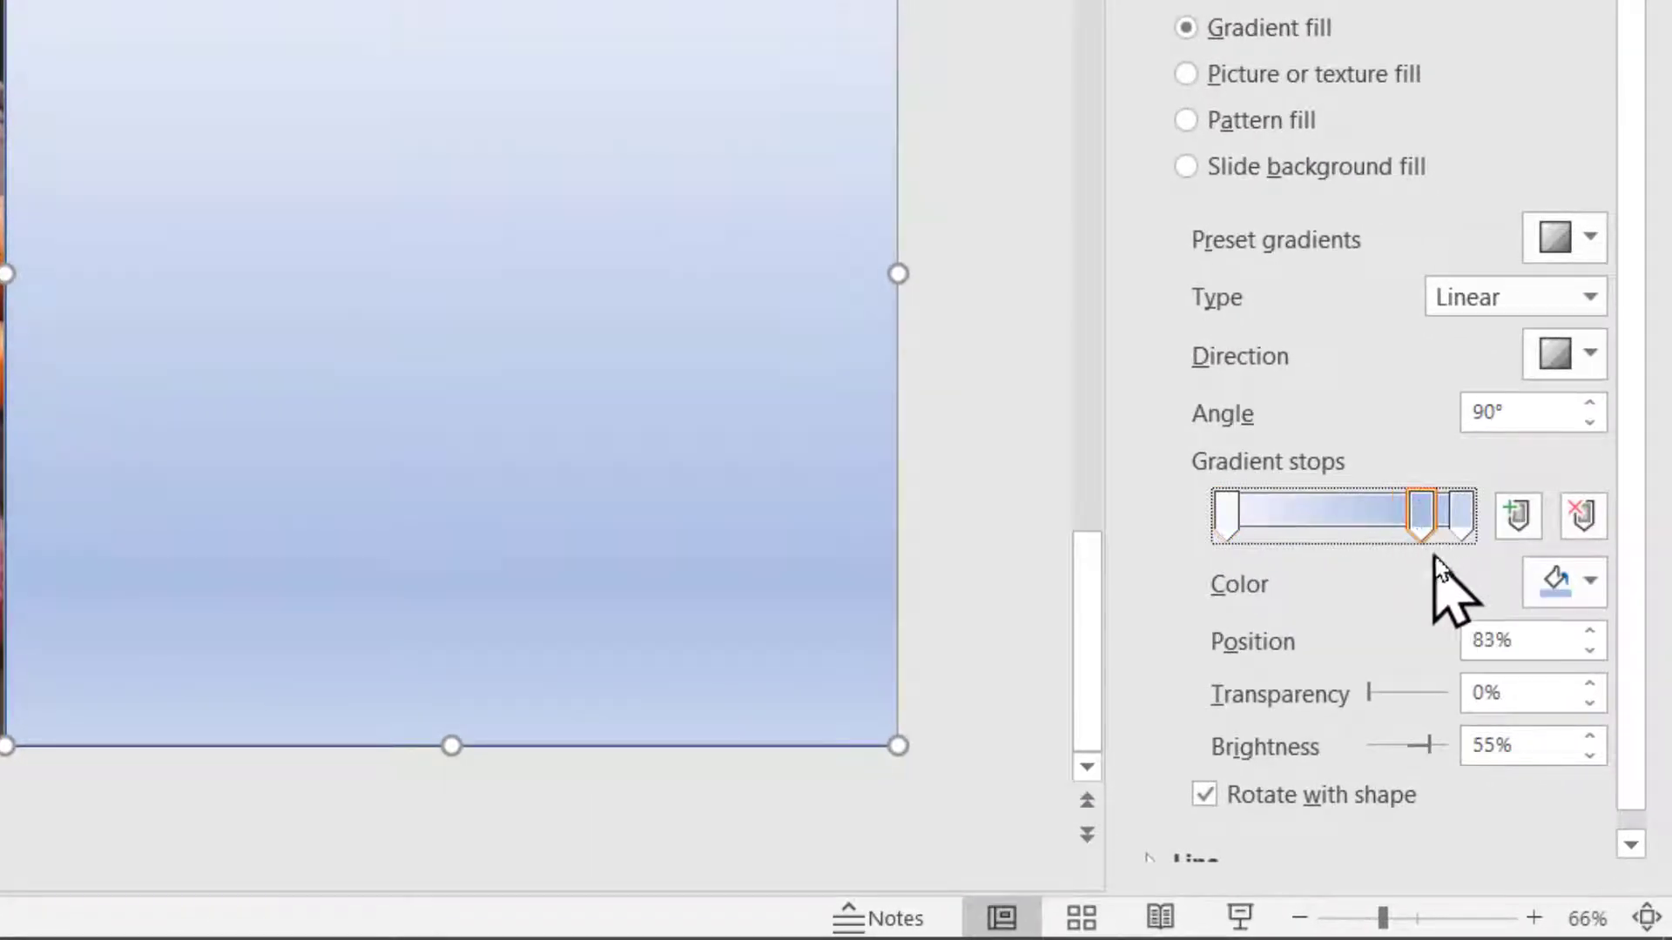
drag(1435, 556, 1444, 556)
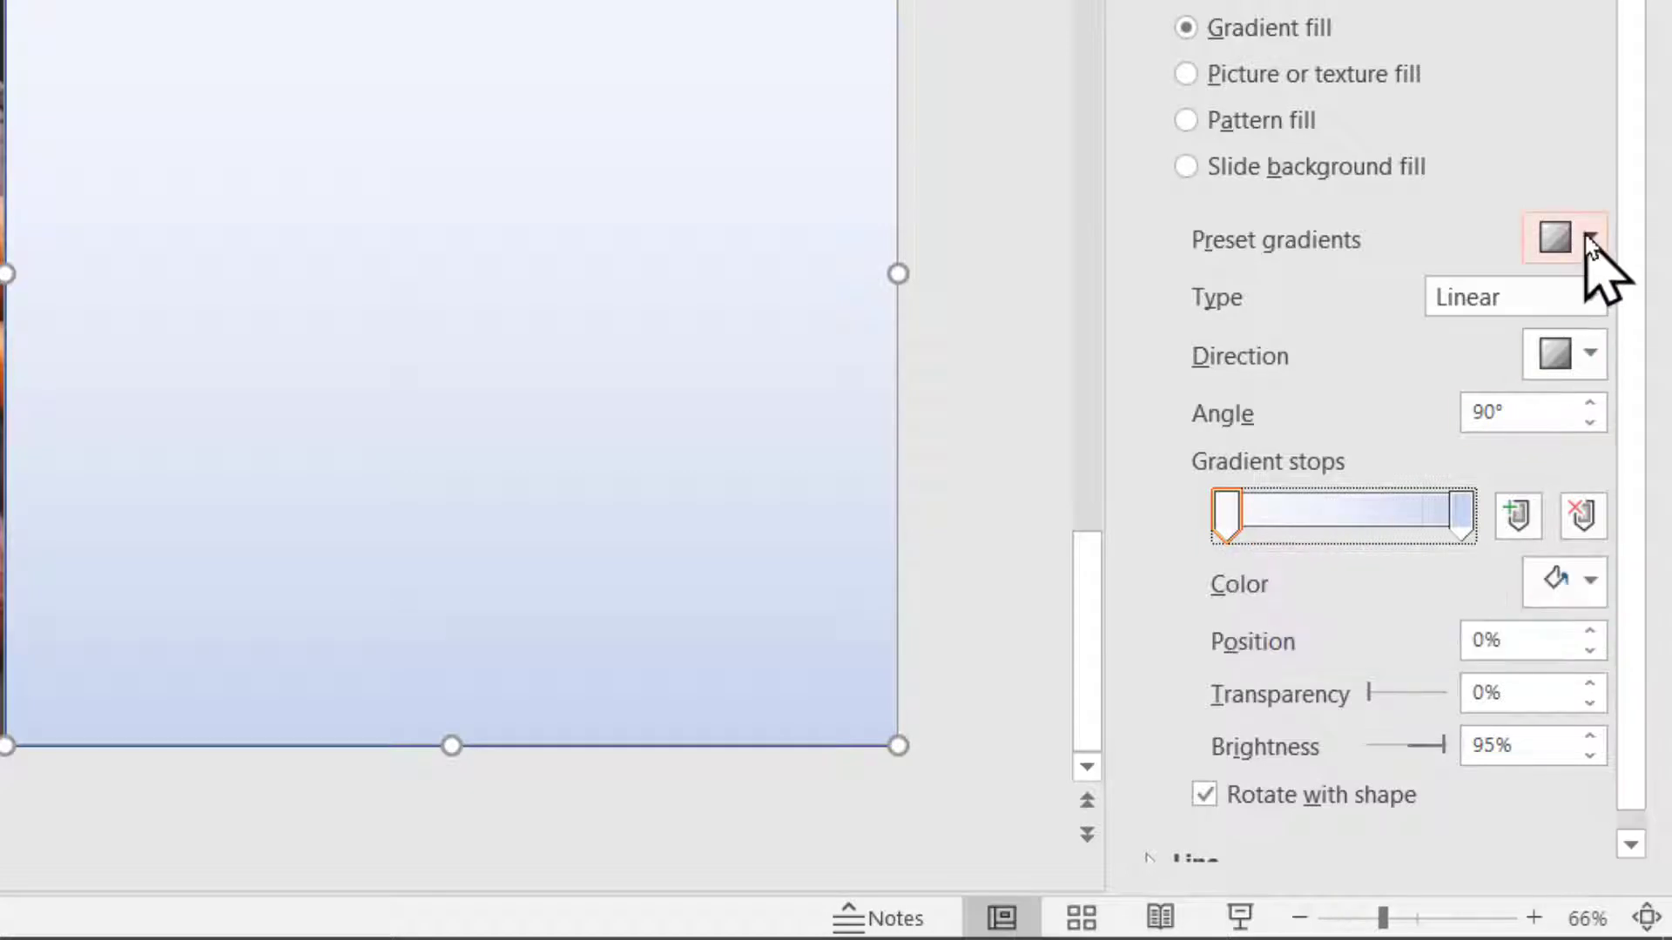
click(1589, 355)
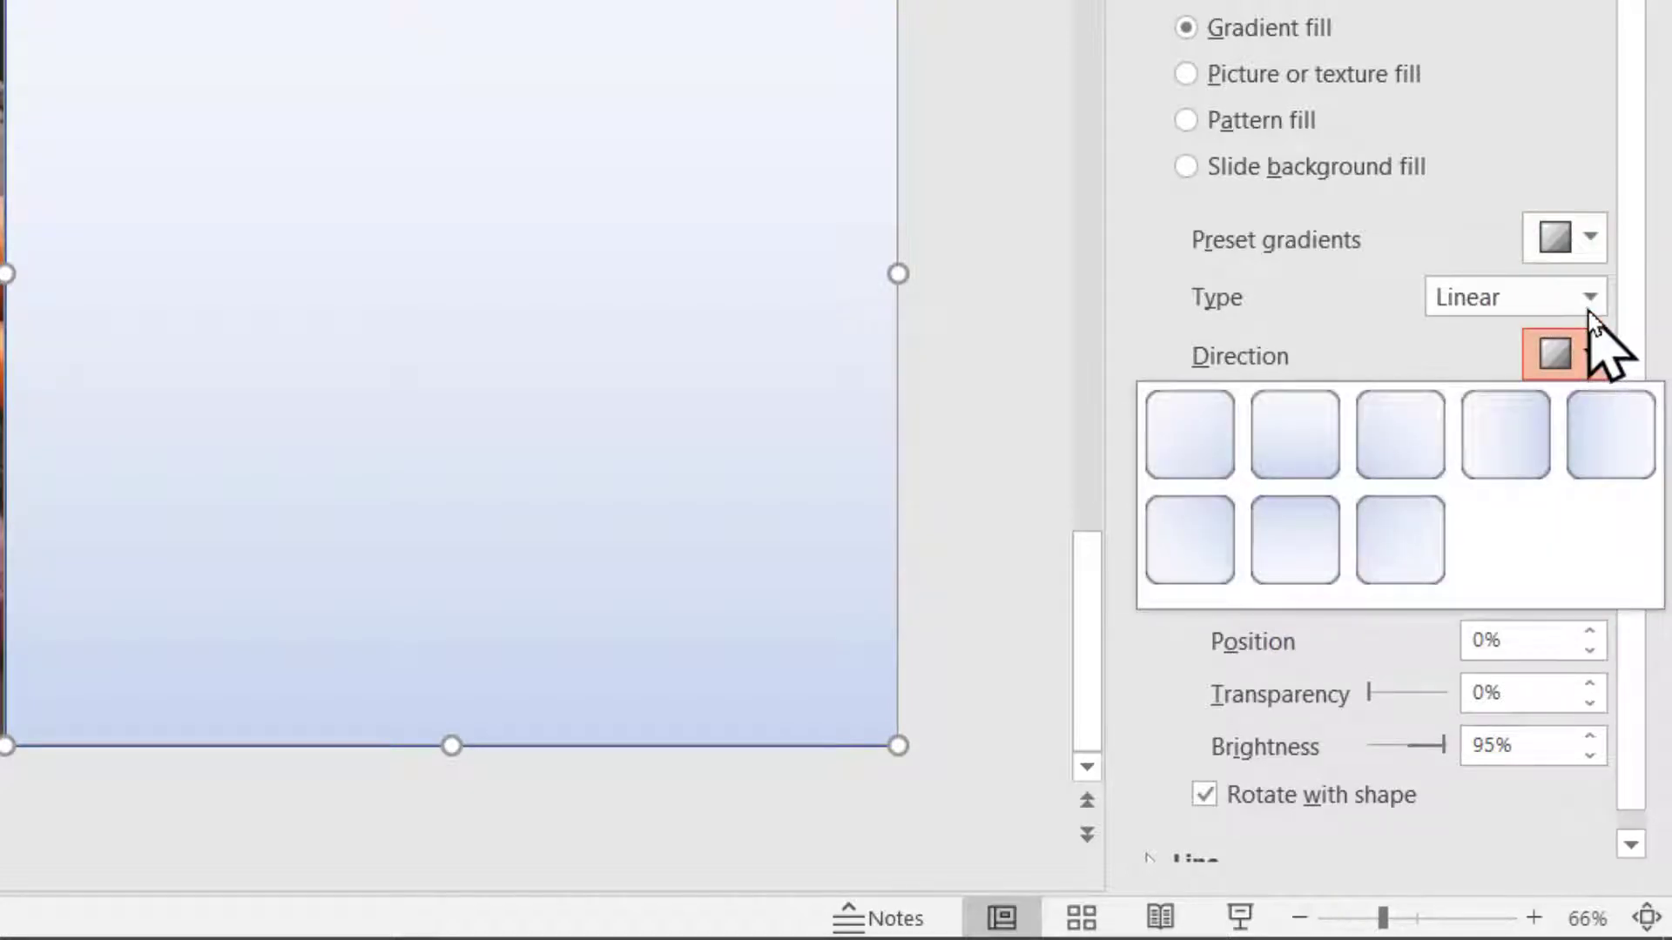
click(1481, 459)
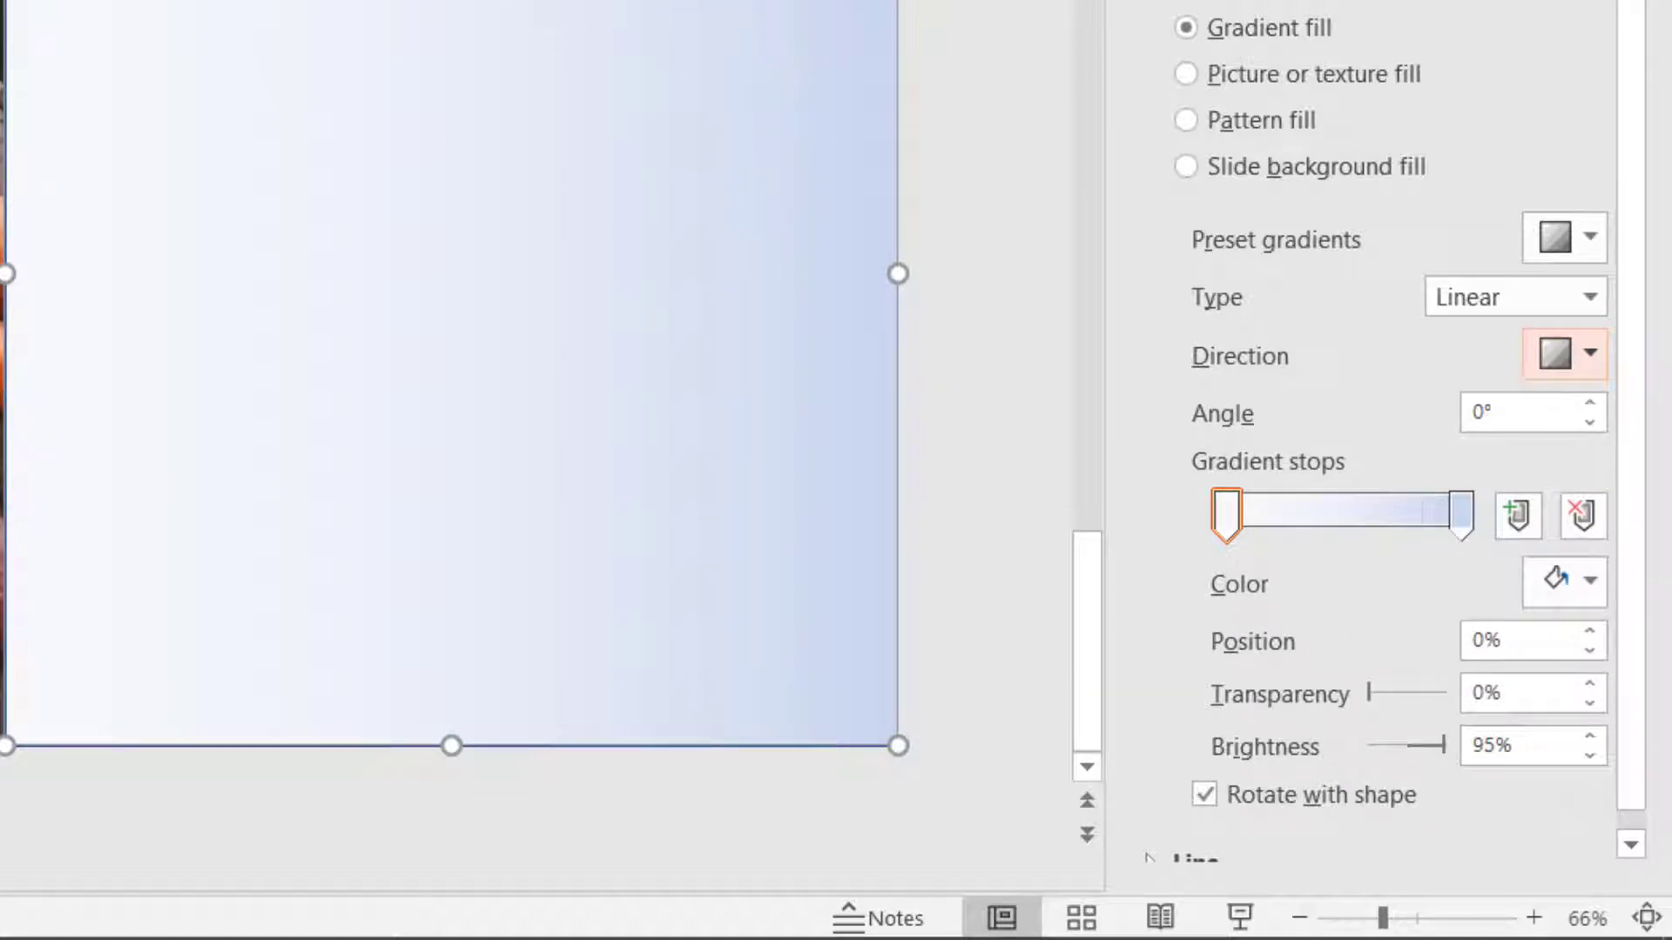
Step: Reposition the rectangle back over the right half, aligned with the slide's bottom edge
drag(462, 8, 432, 174)
drag(269, 119, 253, 75)
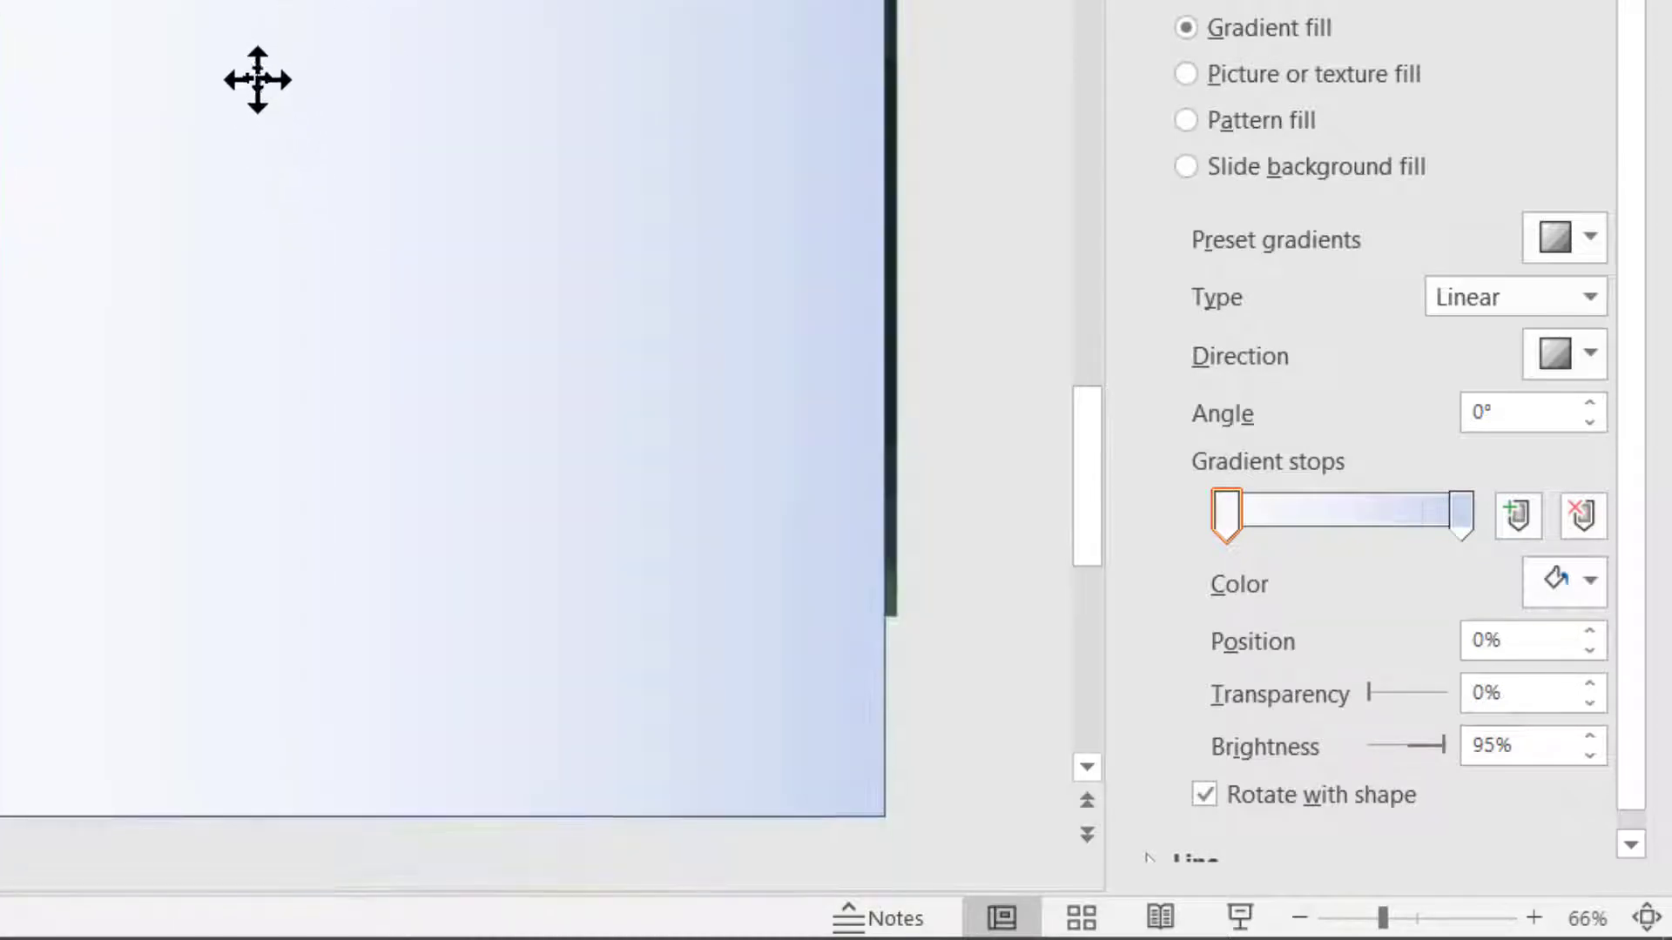
drag(897, 807, 898, 745)
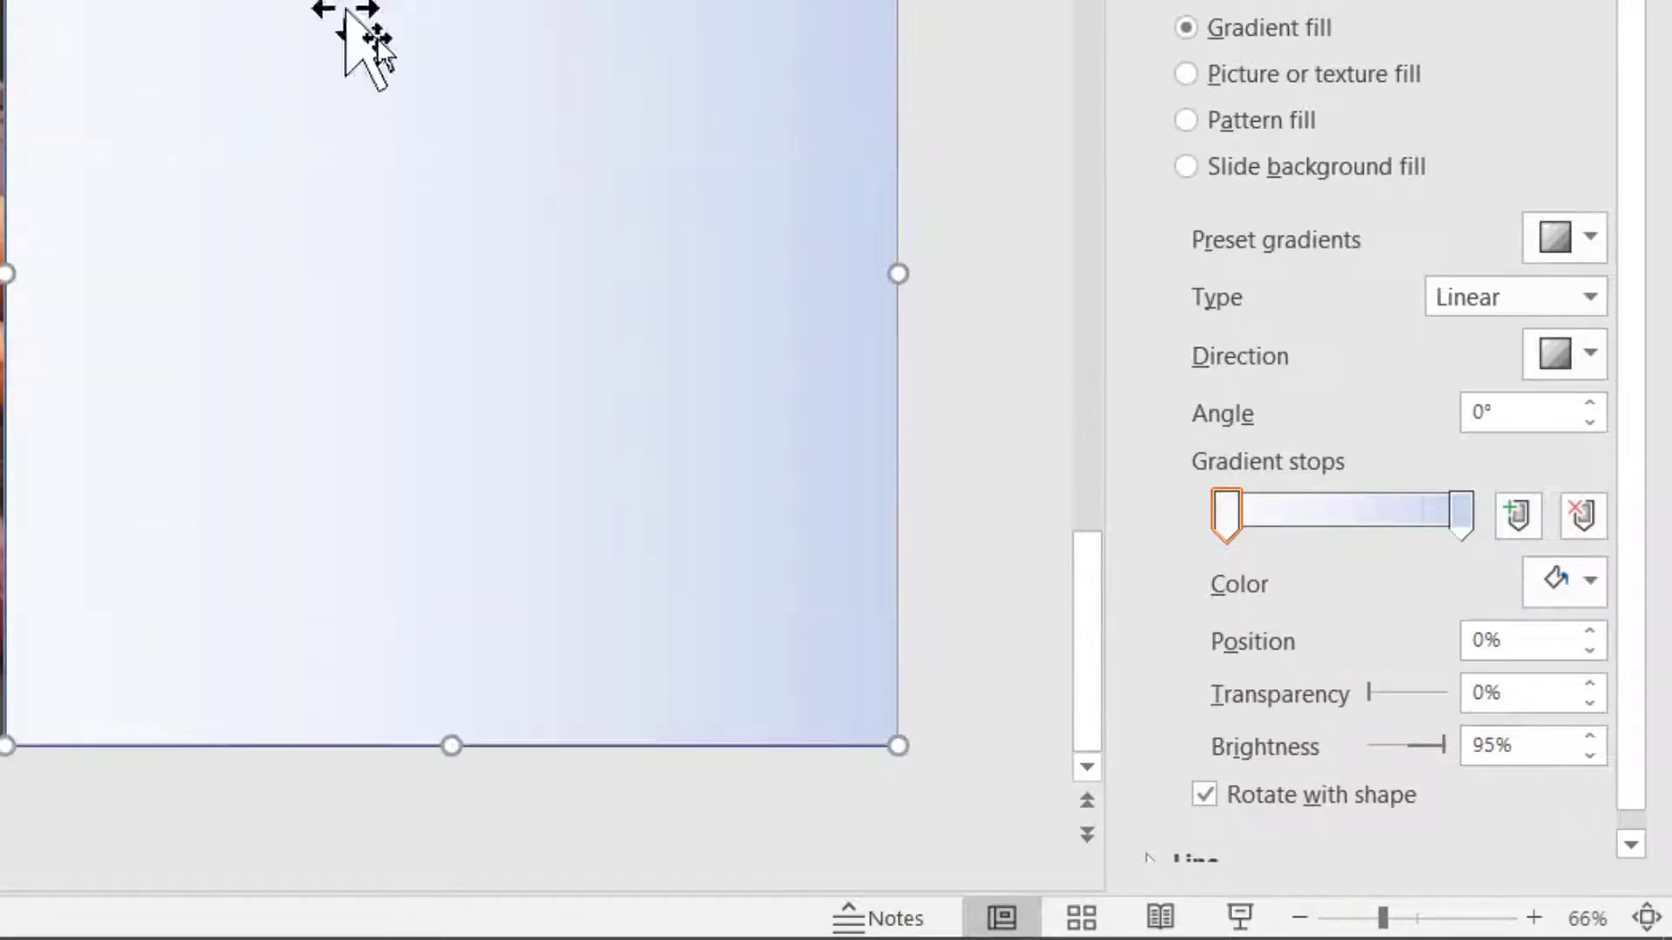
Step: Set both the first and last gradient stops to black
click(1218, 519)
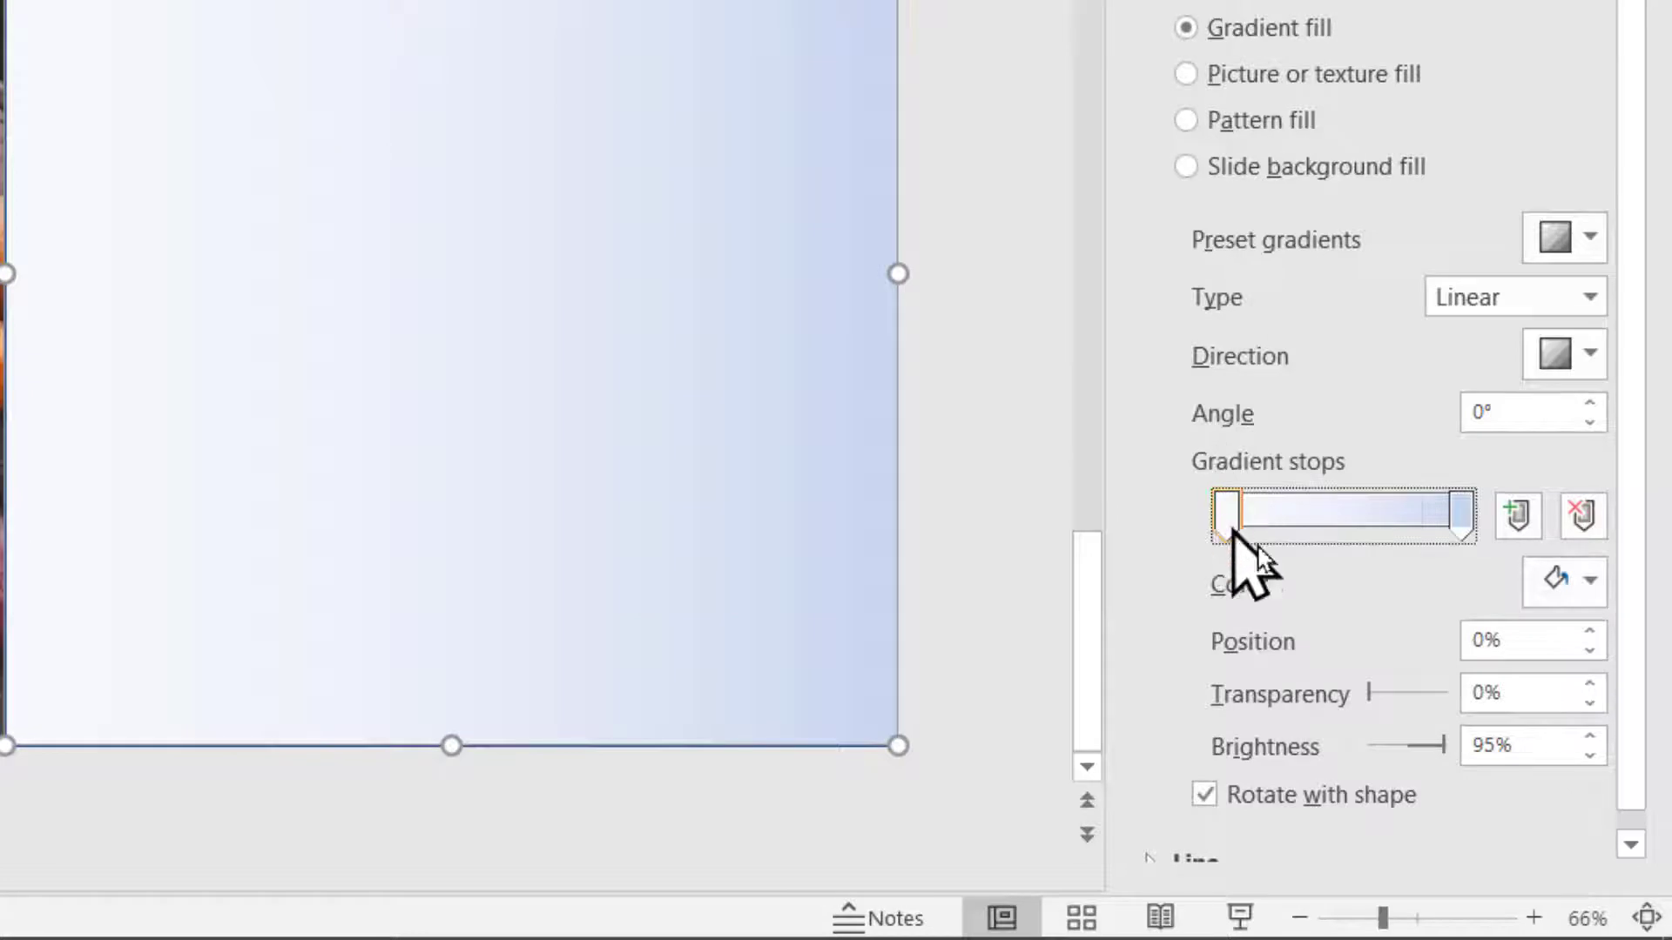
click(1576, 584)
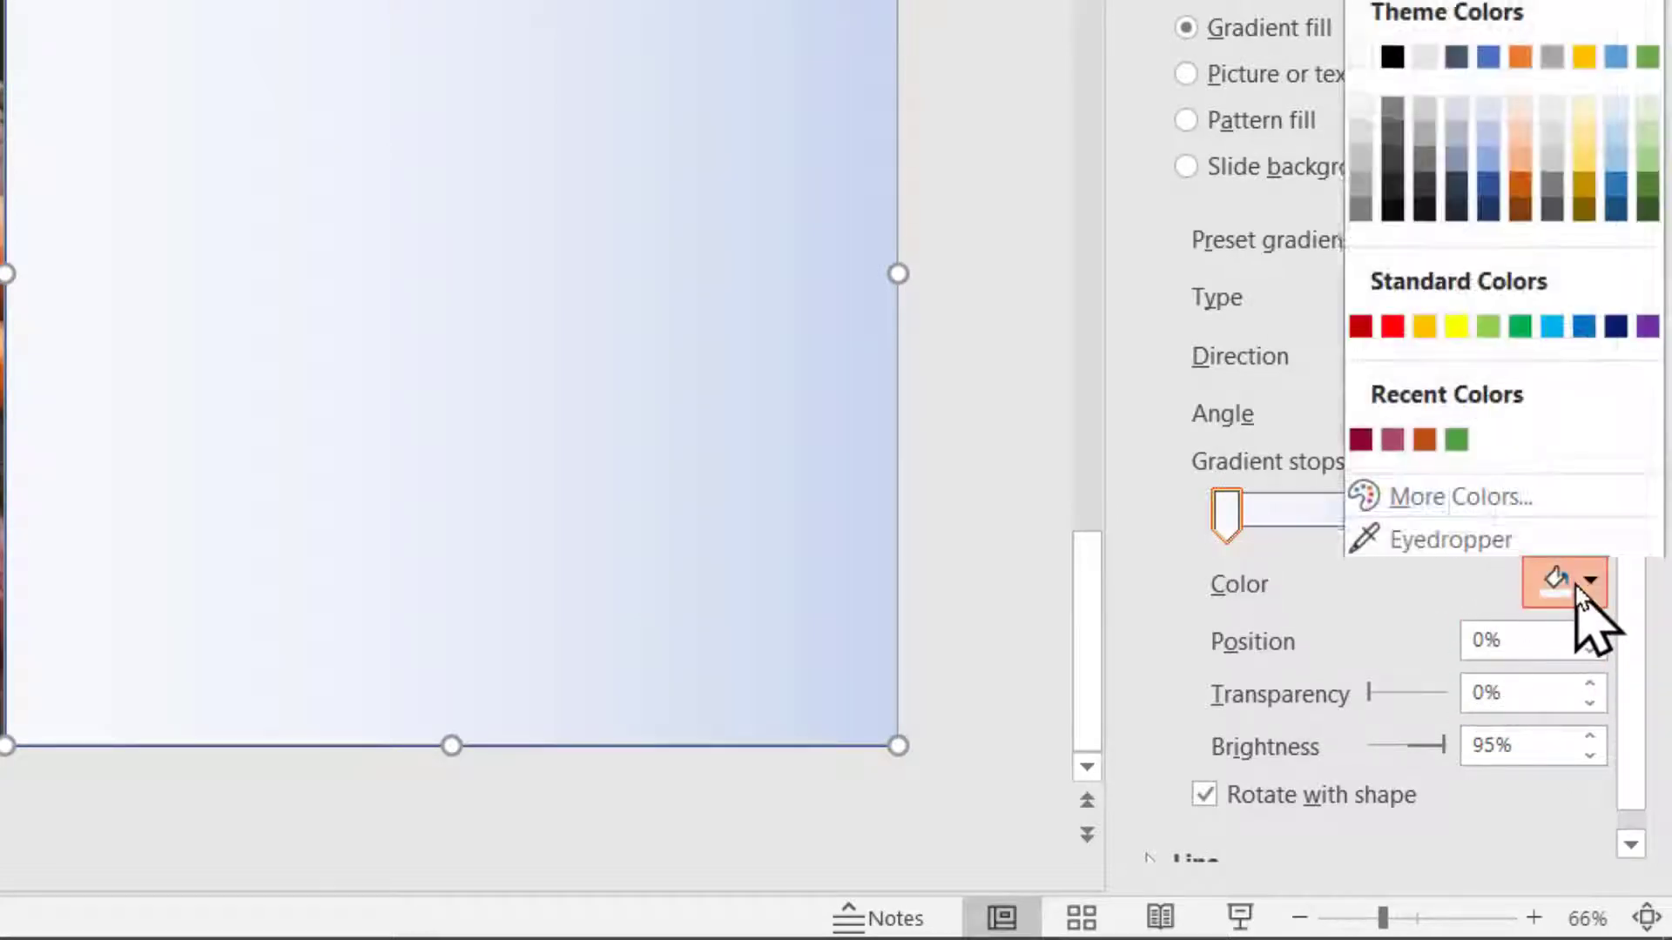
click(1394, 54)
click(1462, 514)
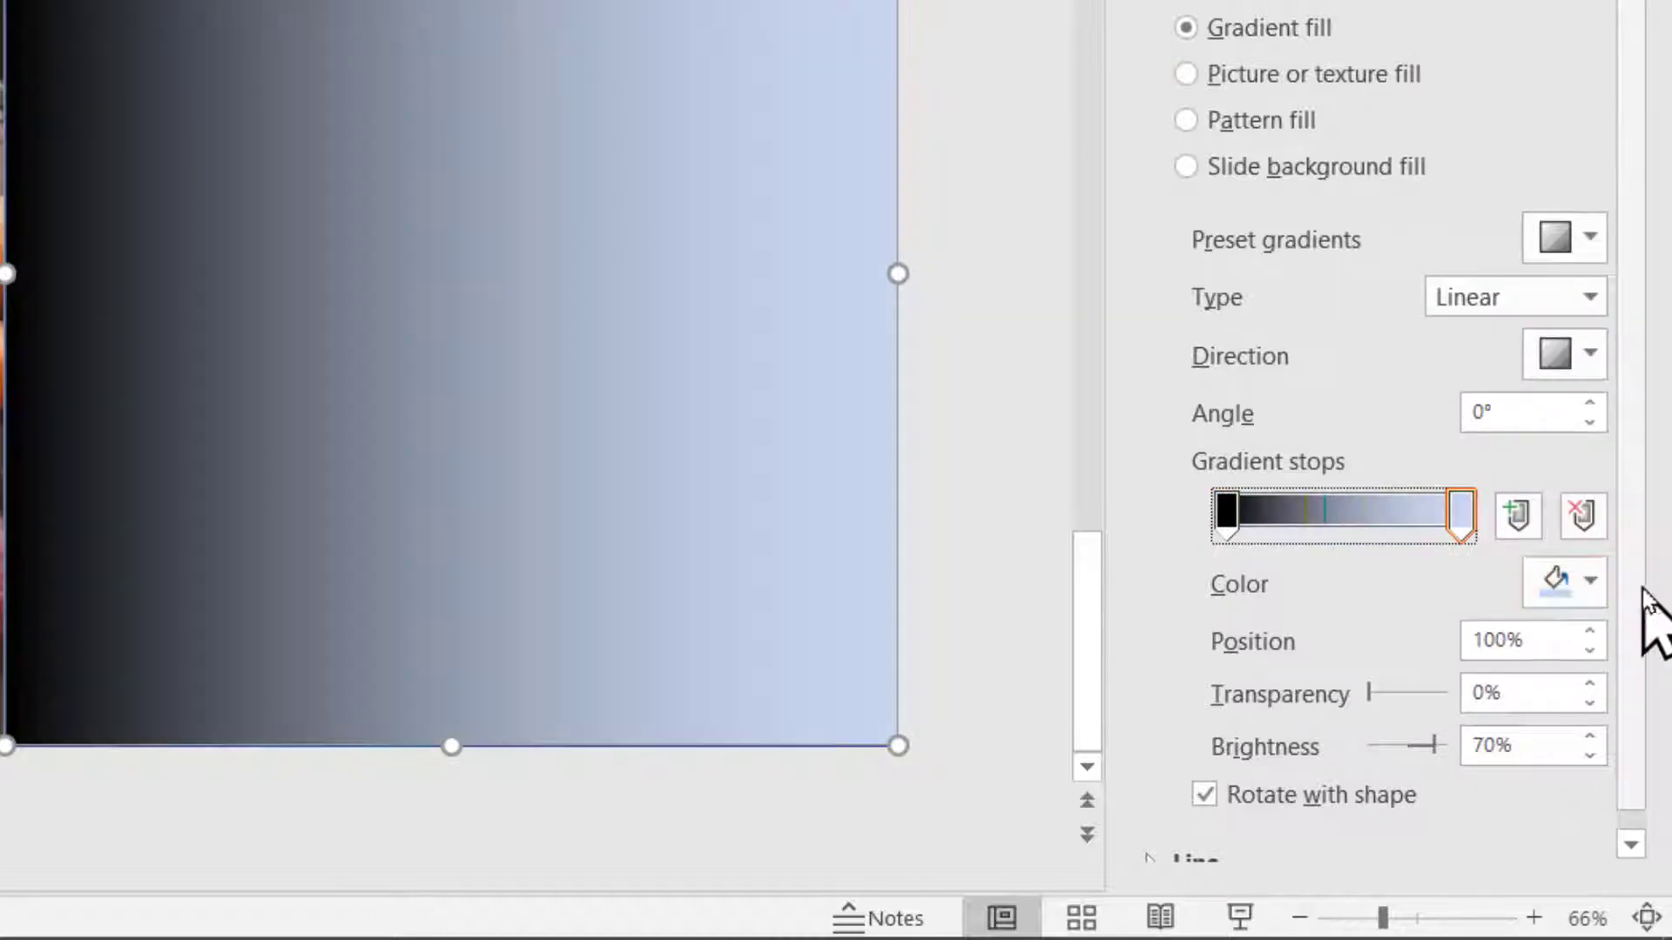
click(1594, 584)
click(1396, 55)
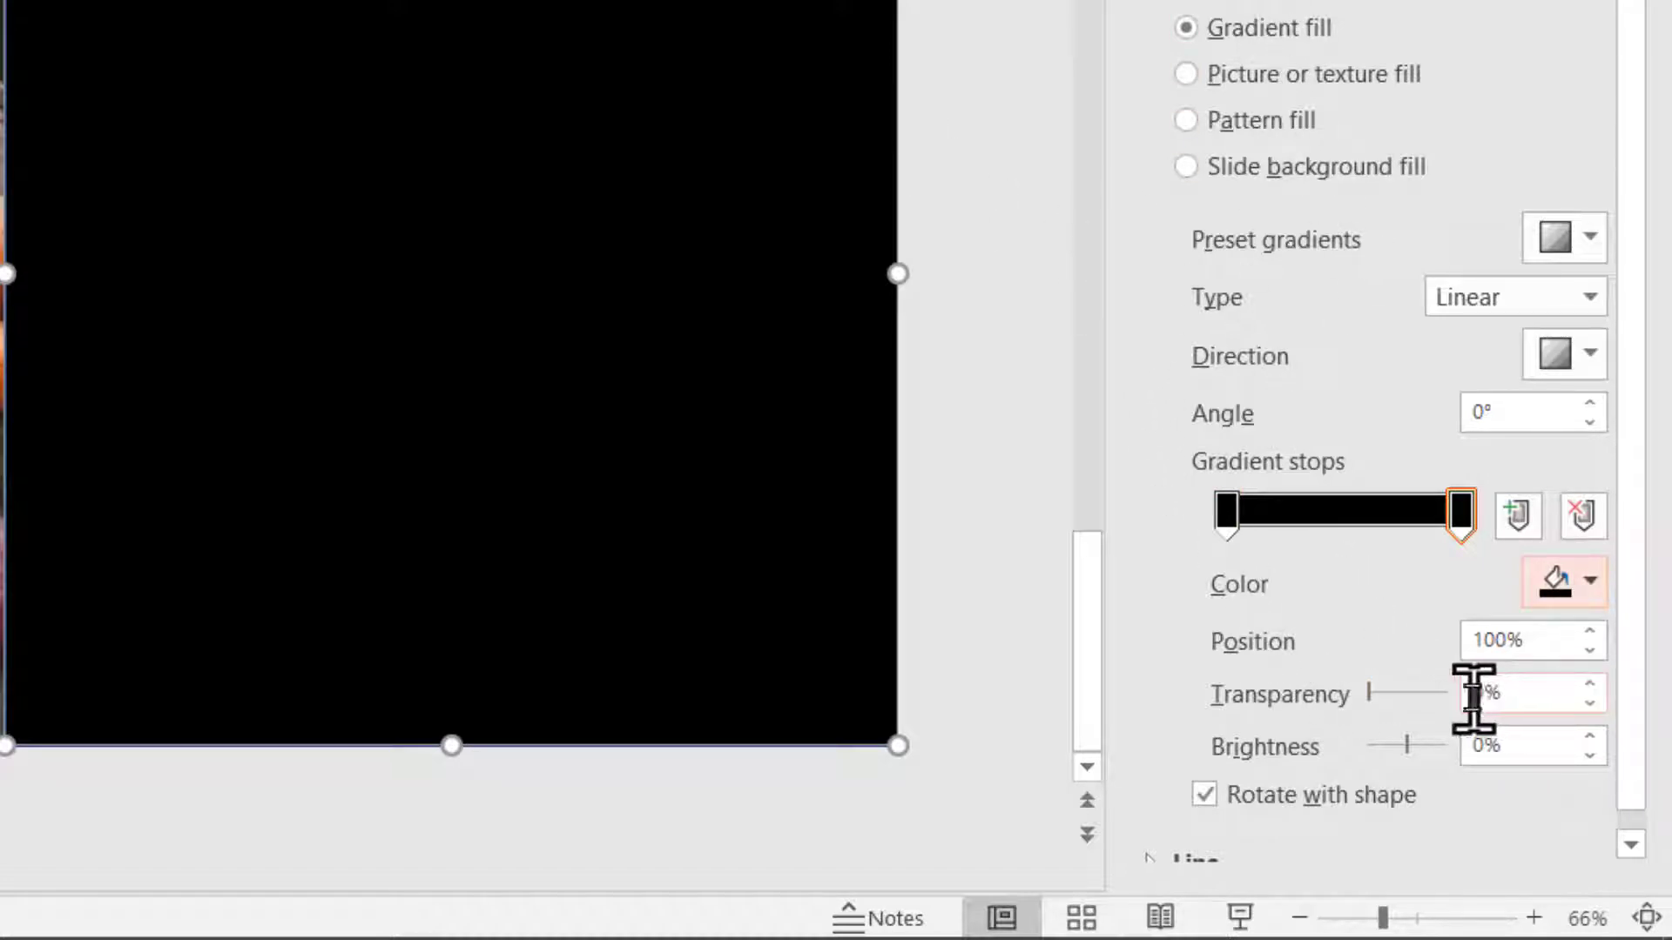
Step: Give the first gradient stop 100% transparency and set the rectangle's line to No line
click(1231, 512)
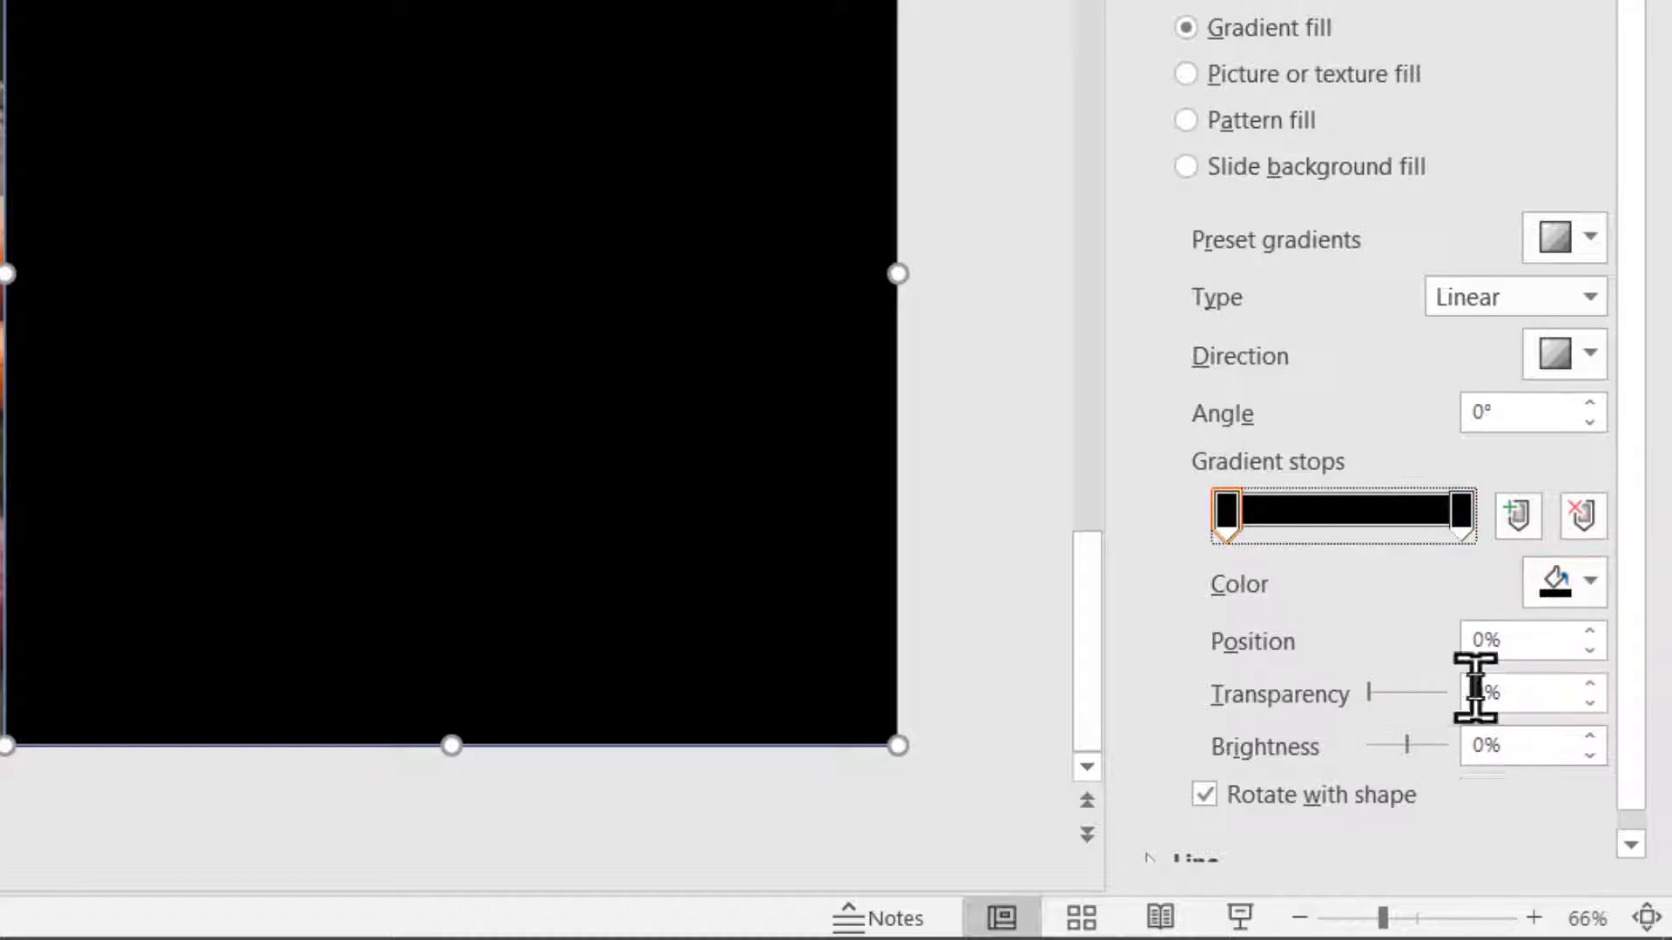
click(1478, 691)
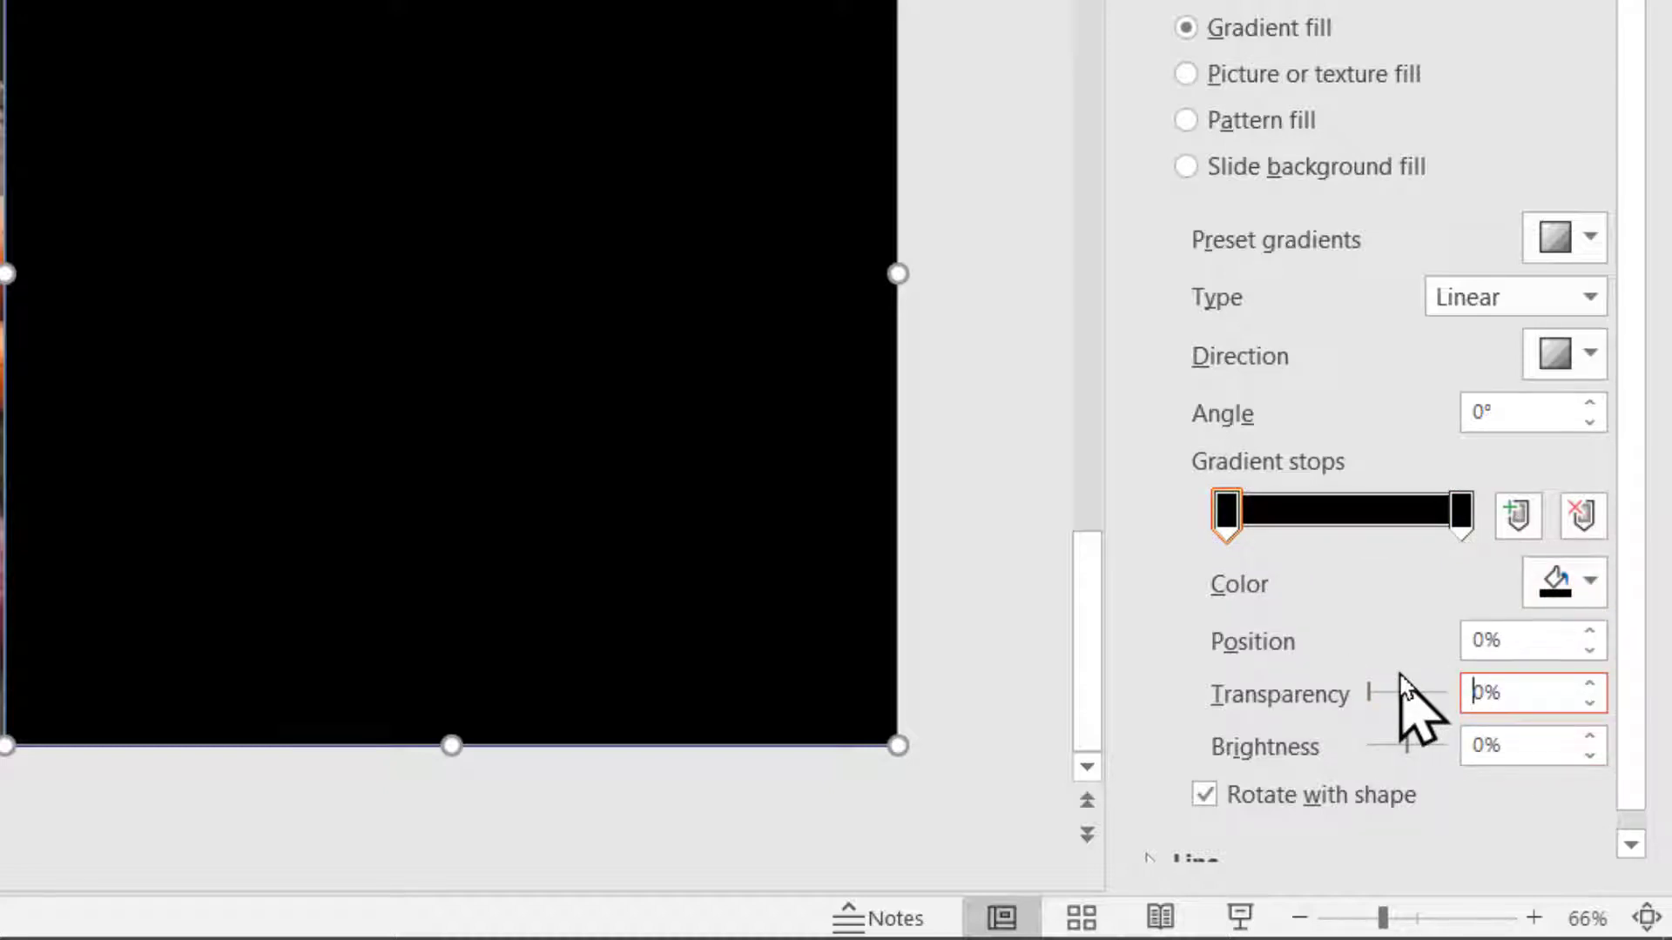
text(10)
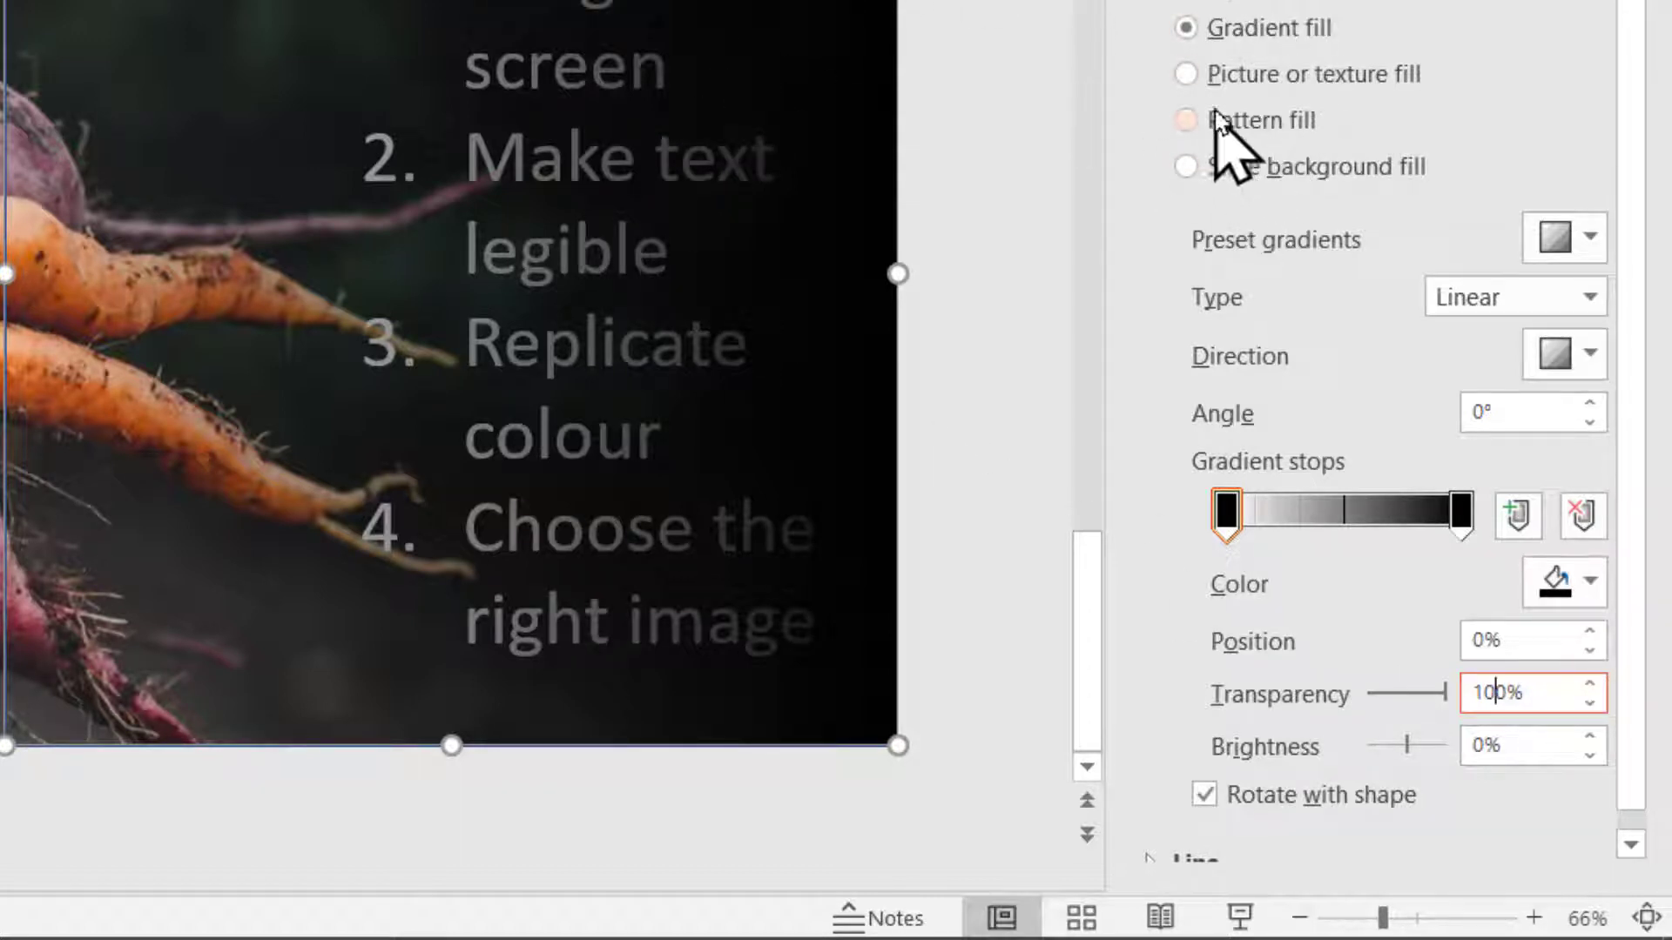
scroll(1284, 262, down, 1)
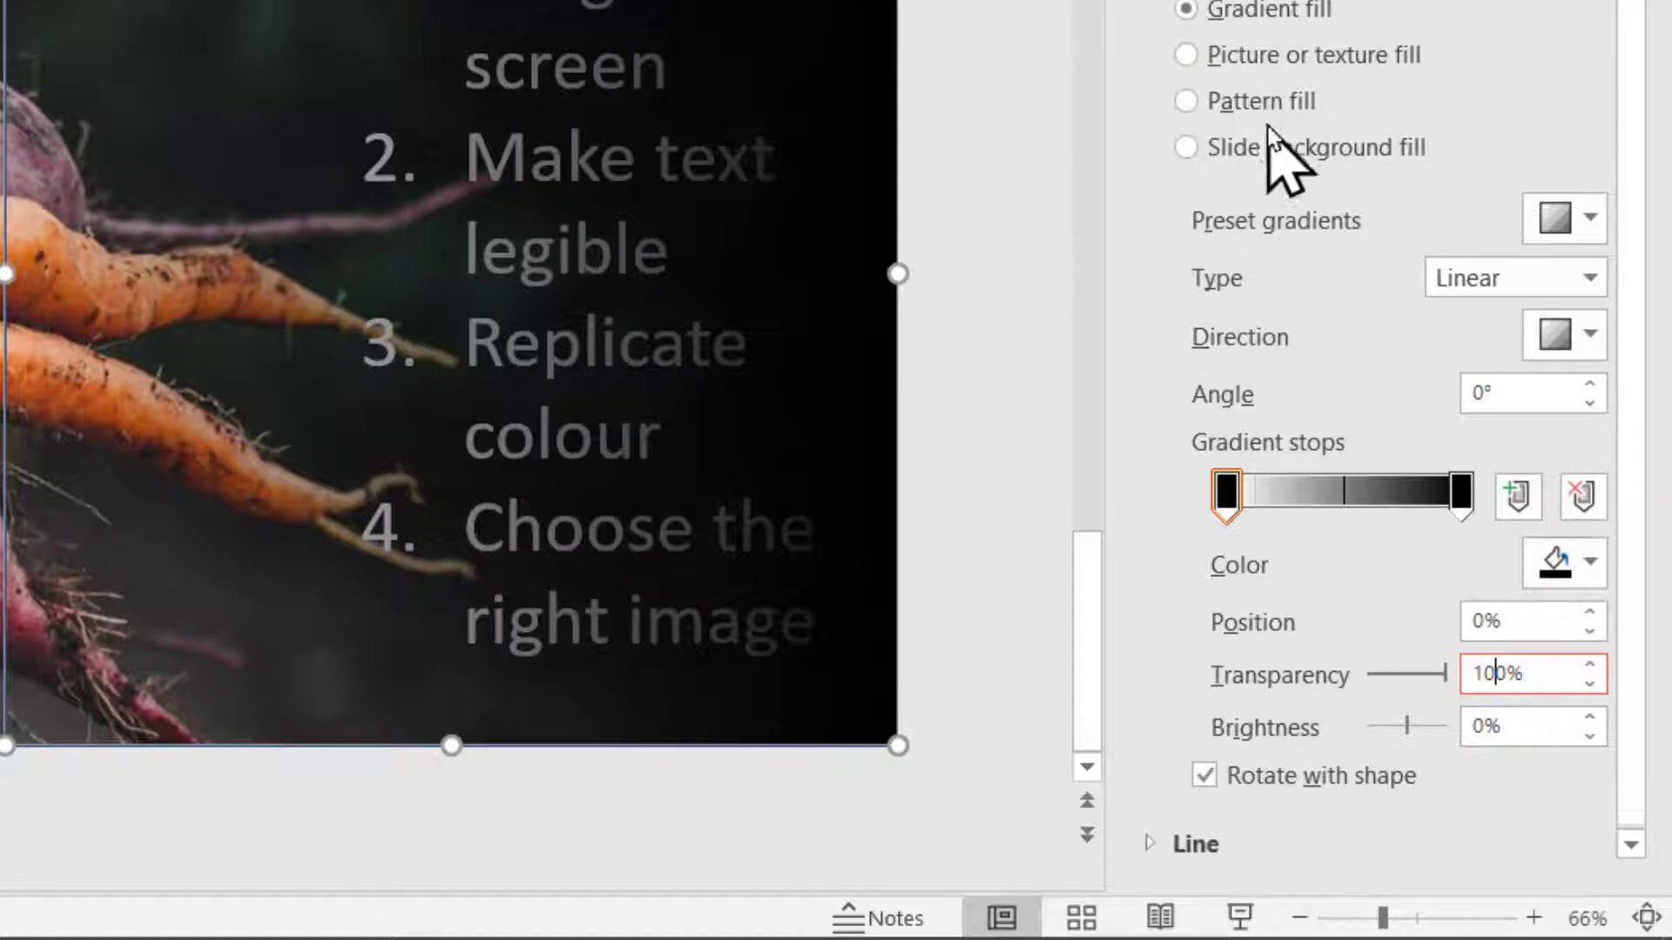
click(1202, 841)
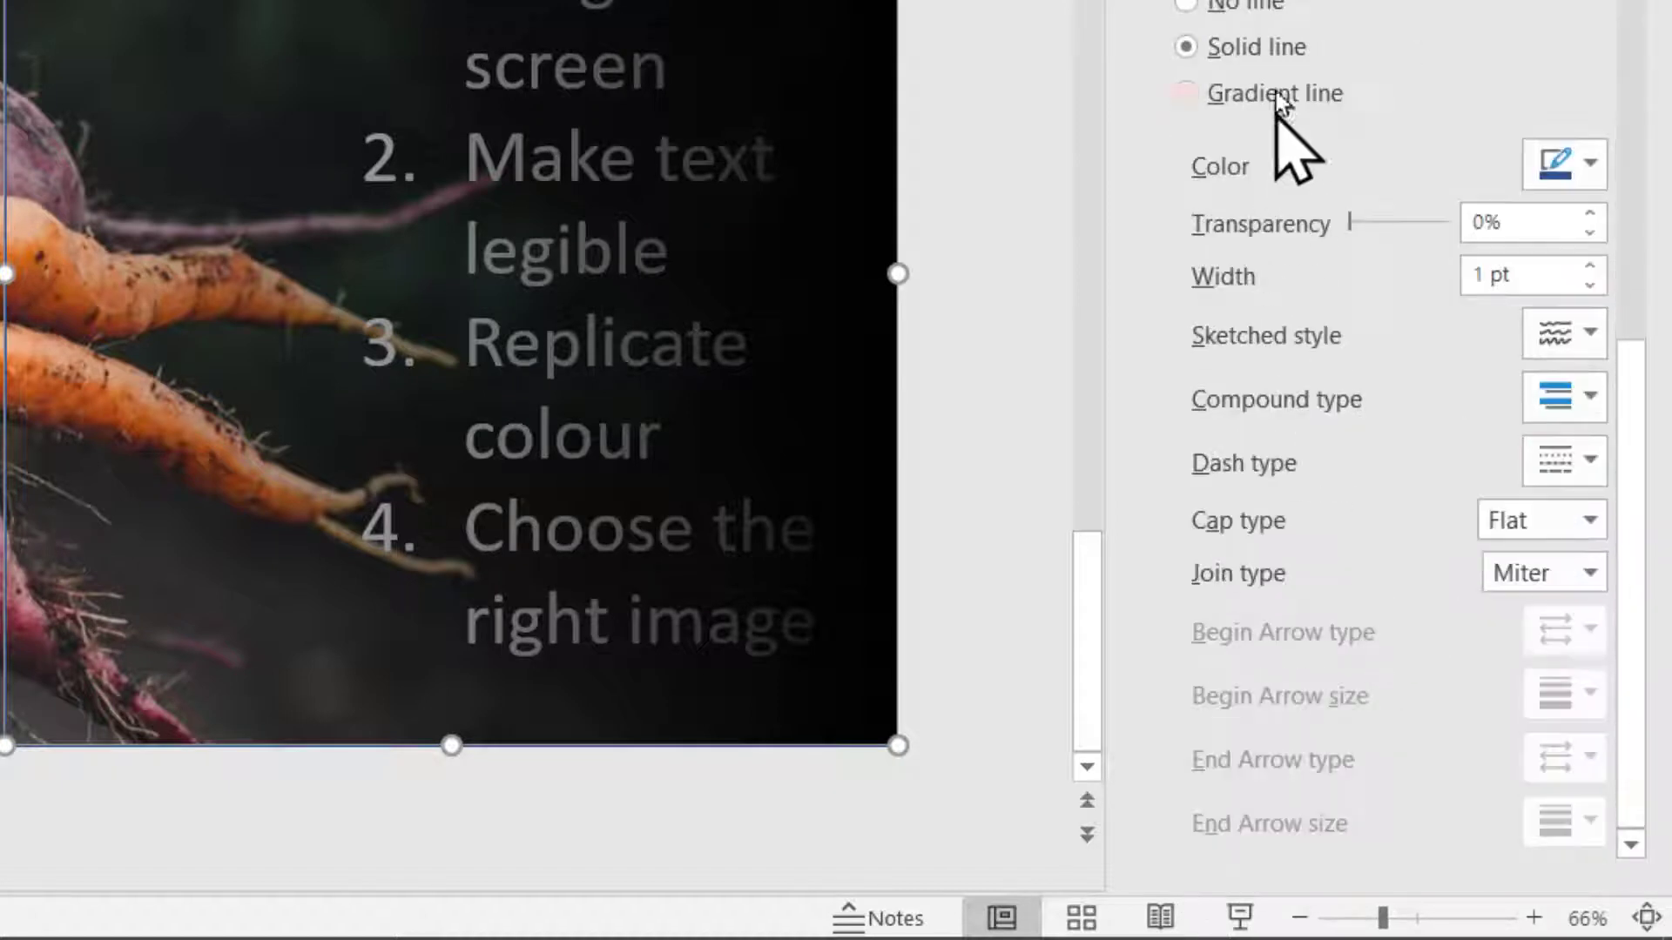
click(1256, 11)
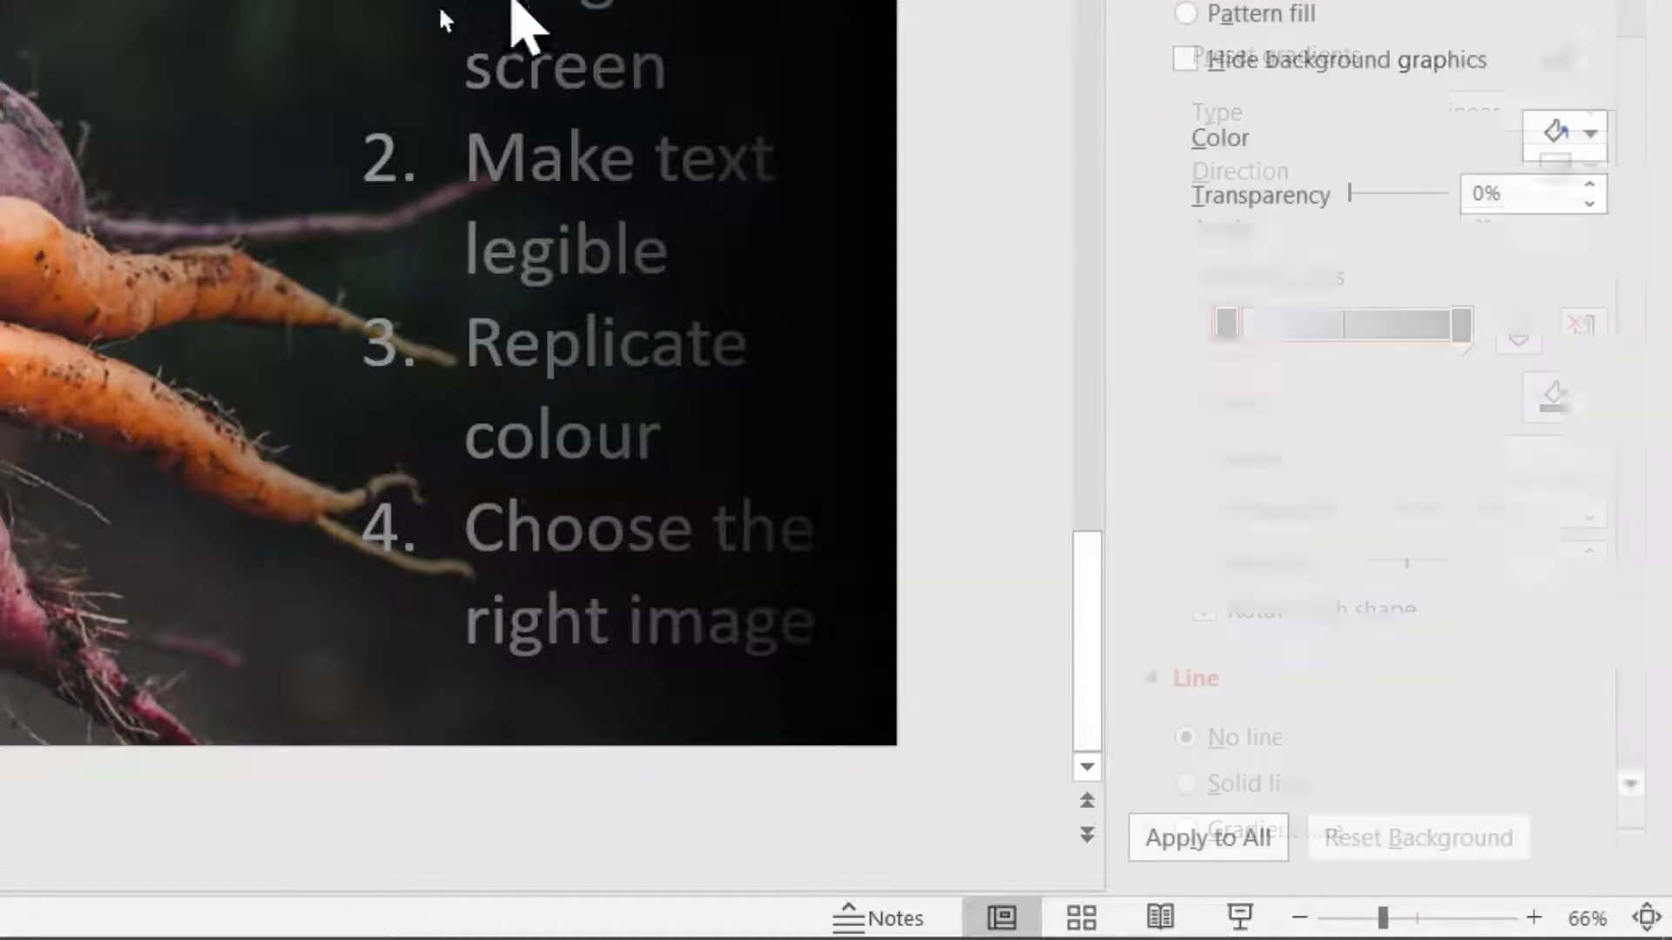
click(180, 17)
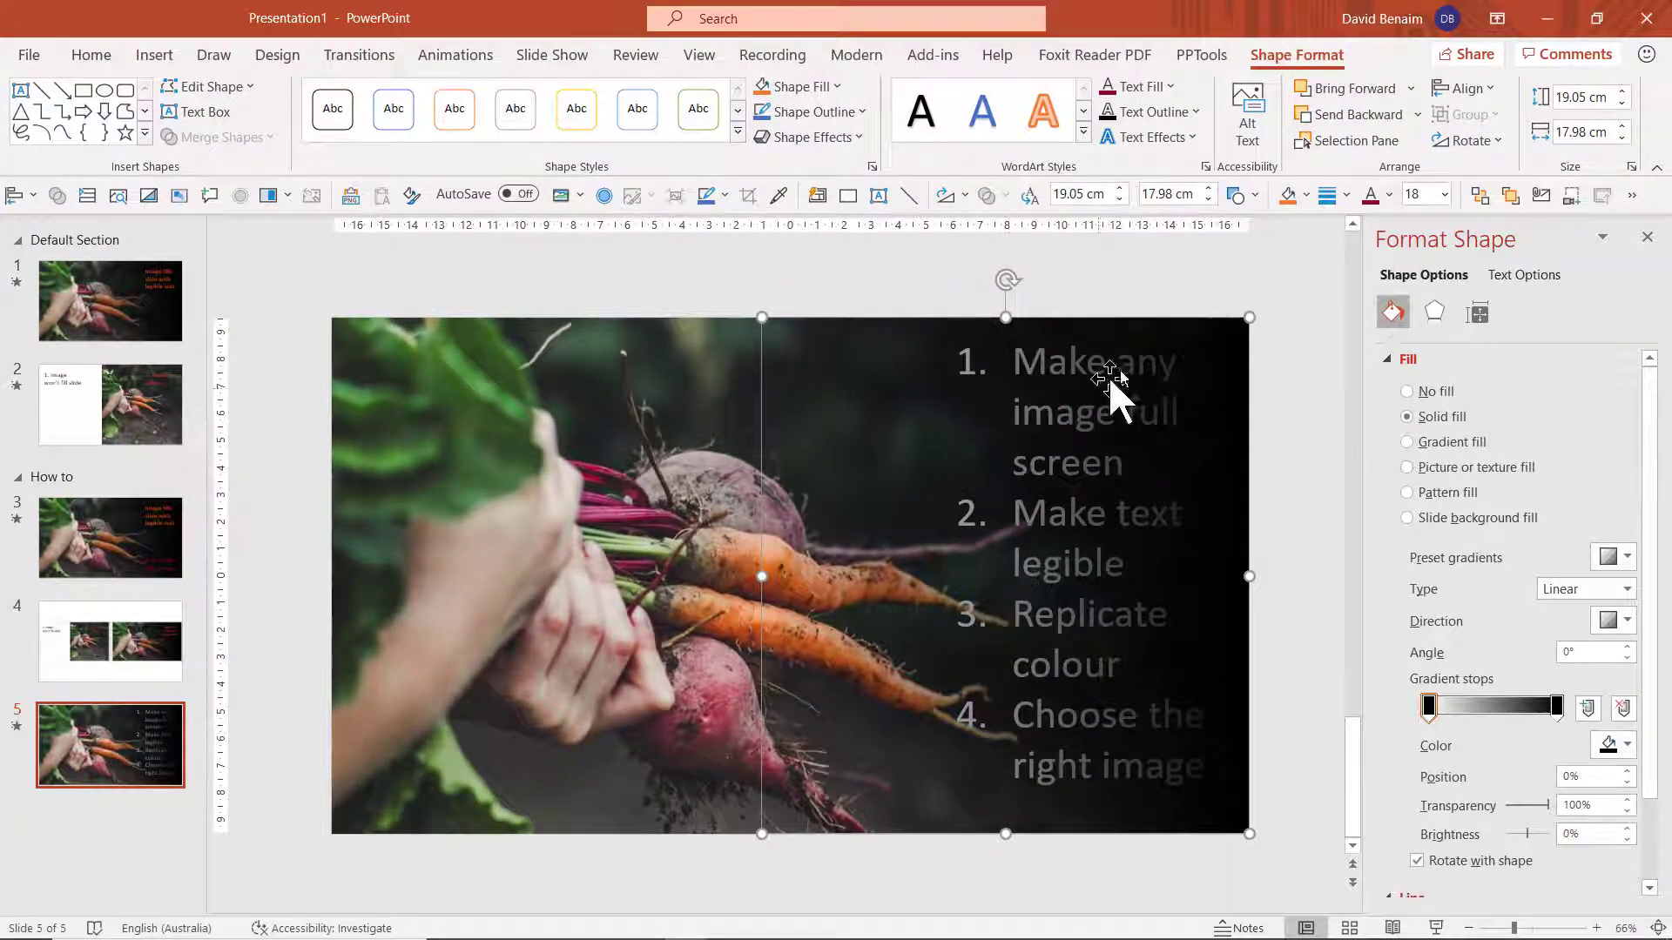
Step: Send the gradient rectangle behind the list and nudge the list text box up slightly
click(1354, 118)
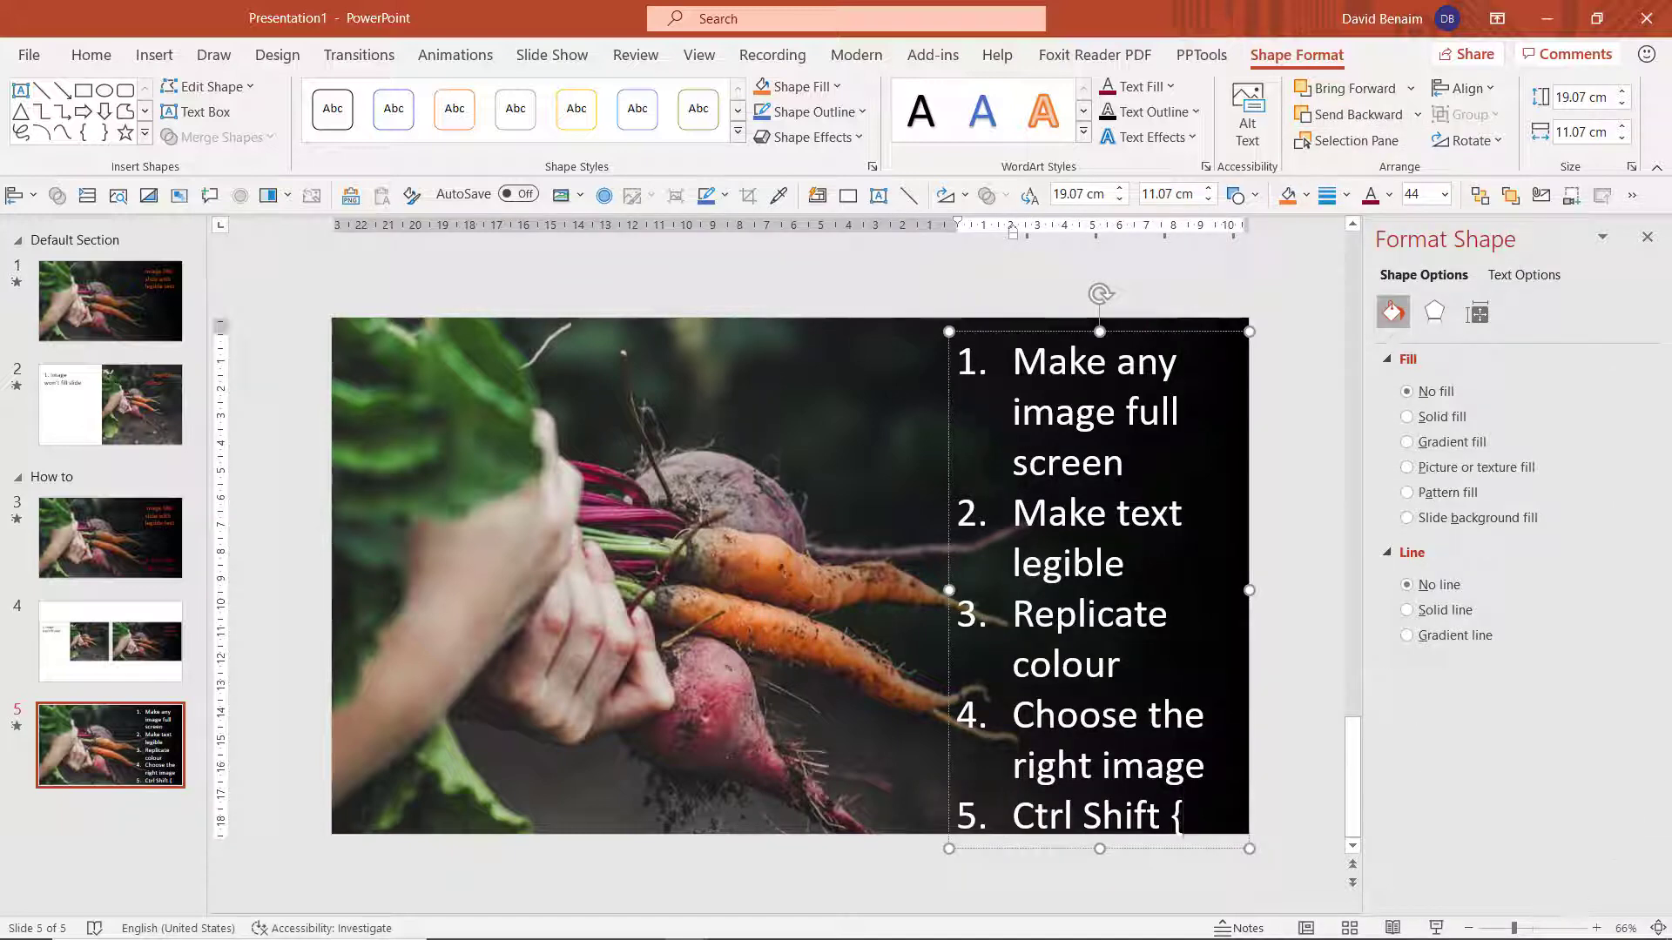
click(1245, 432)
drag(1245, 433, 1241, 421)
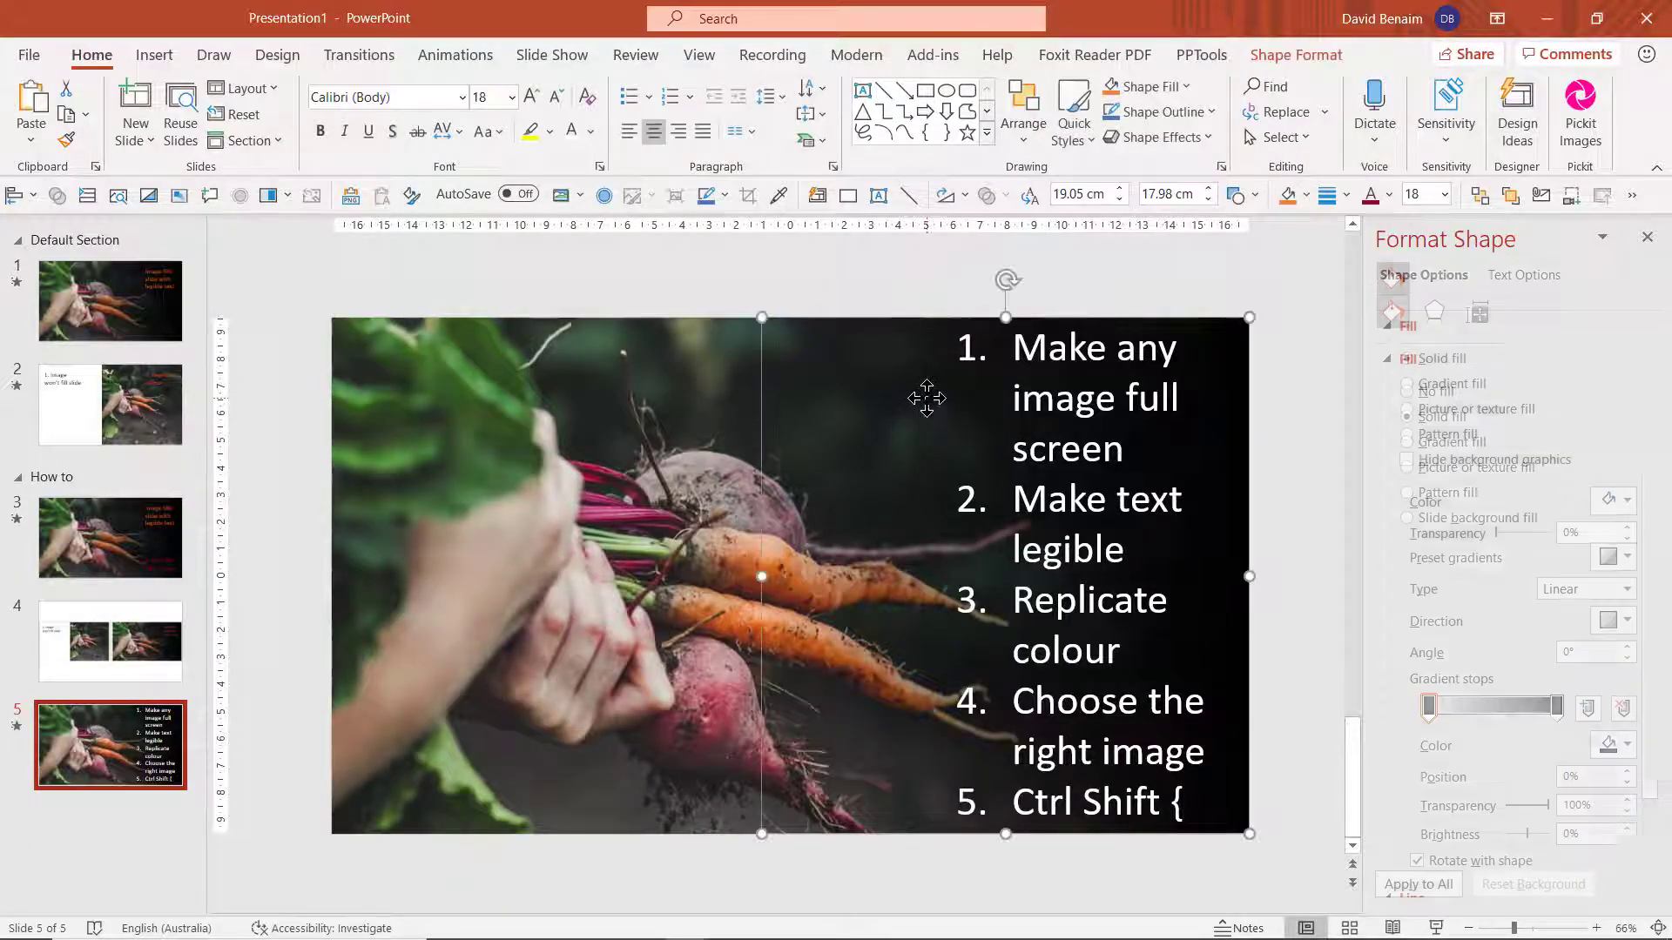
drag(758, 576, 542, 579)
key(ctrl+z)
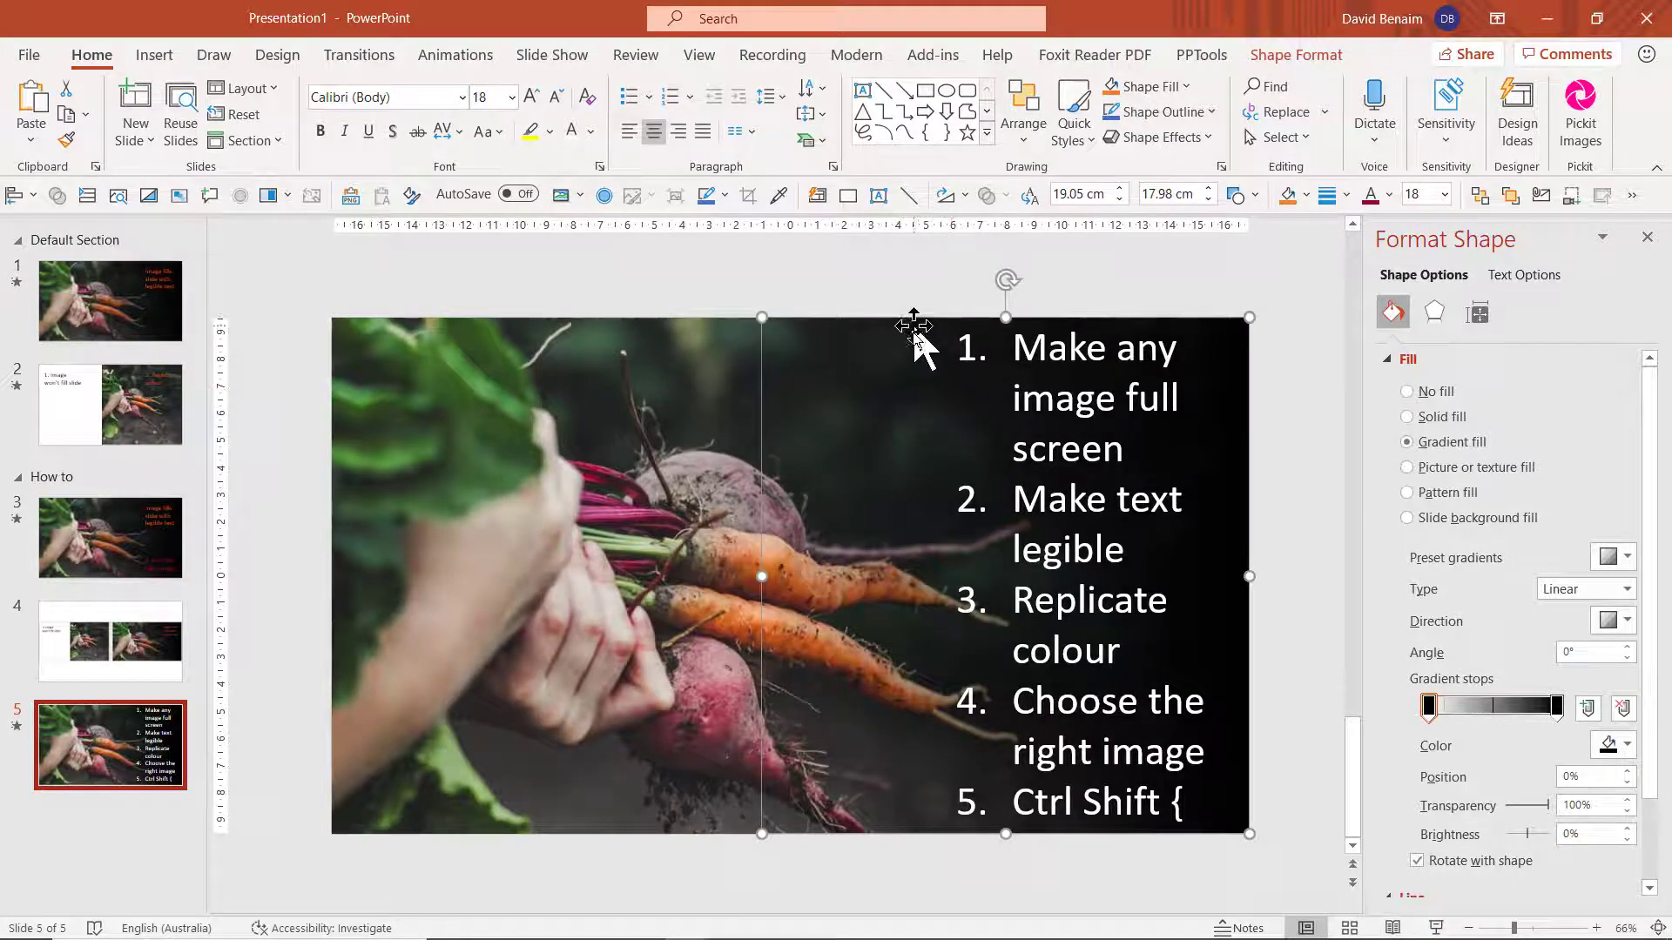
Step: Add a middle gradient stop at 60% with 20% transparency, then close the Format Shape pane
click(1587, 709)
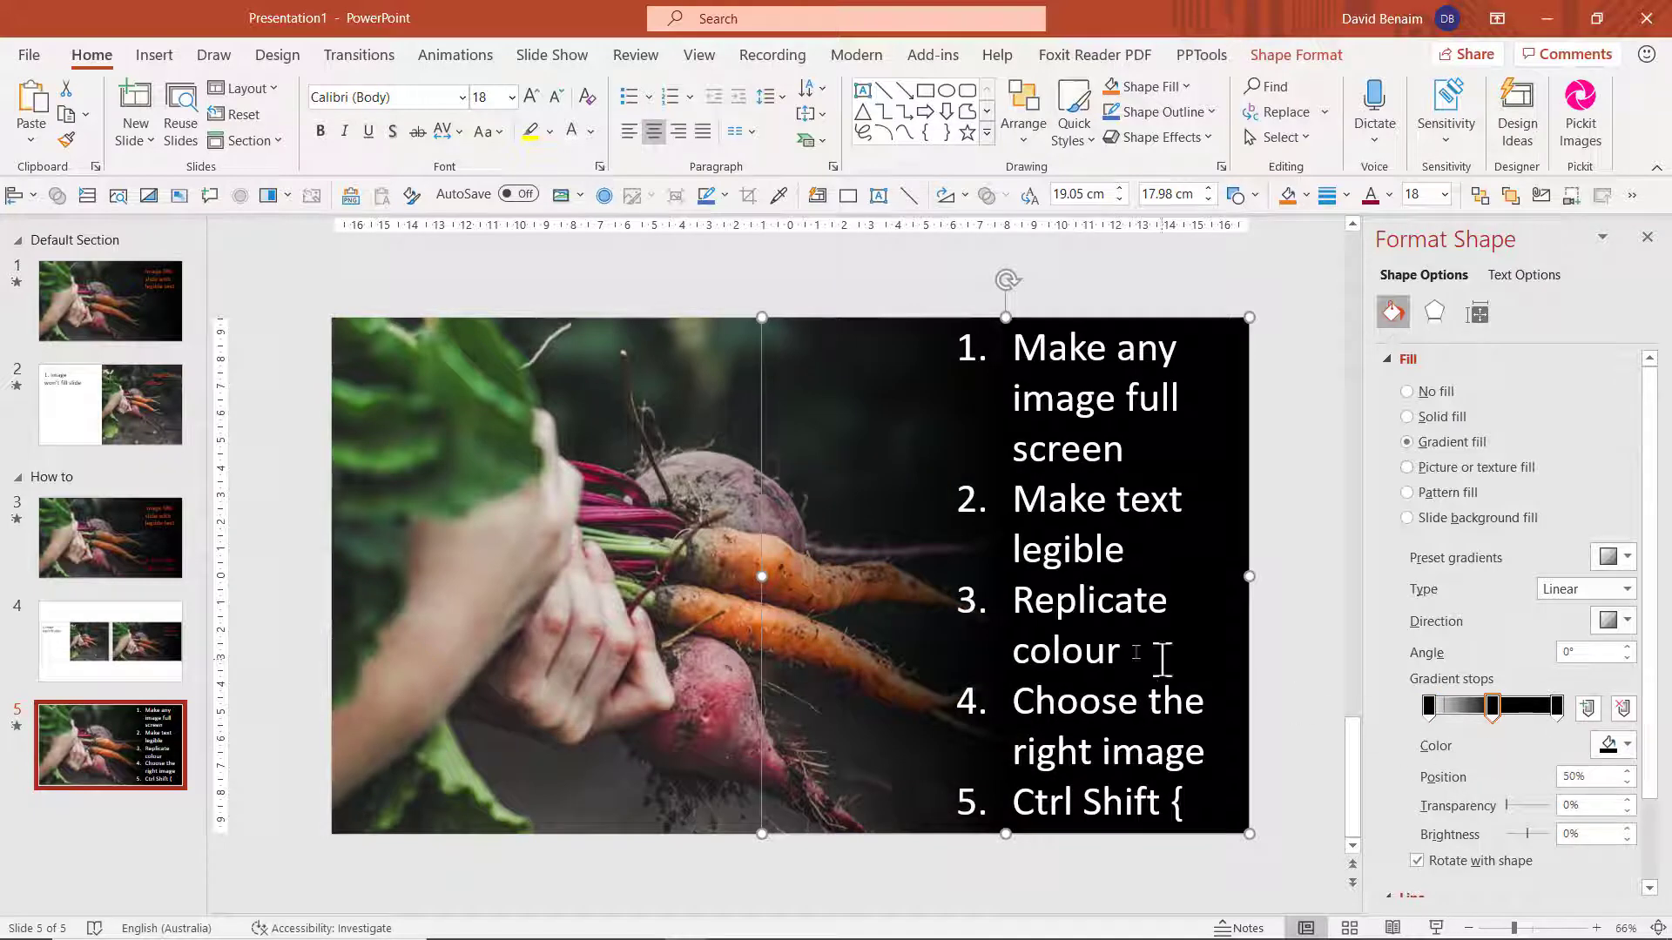
mouse_move(1495, 712)
mouse_down()
mouse_move(1509, 715)
mouse_move(1487, 714)
mouse_up()
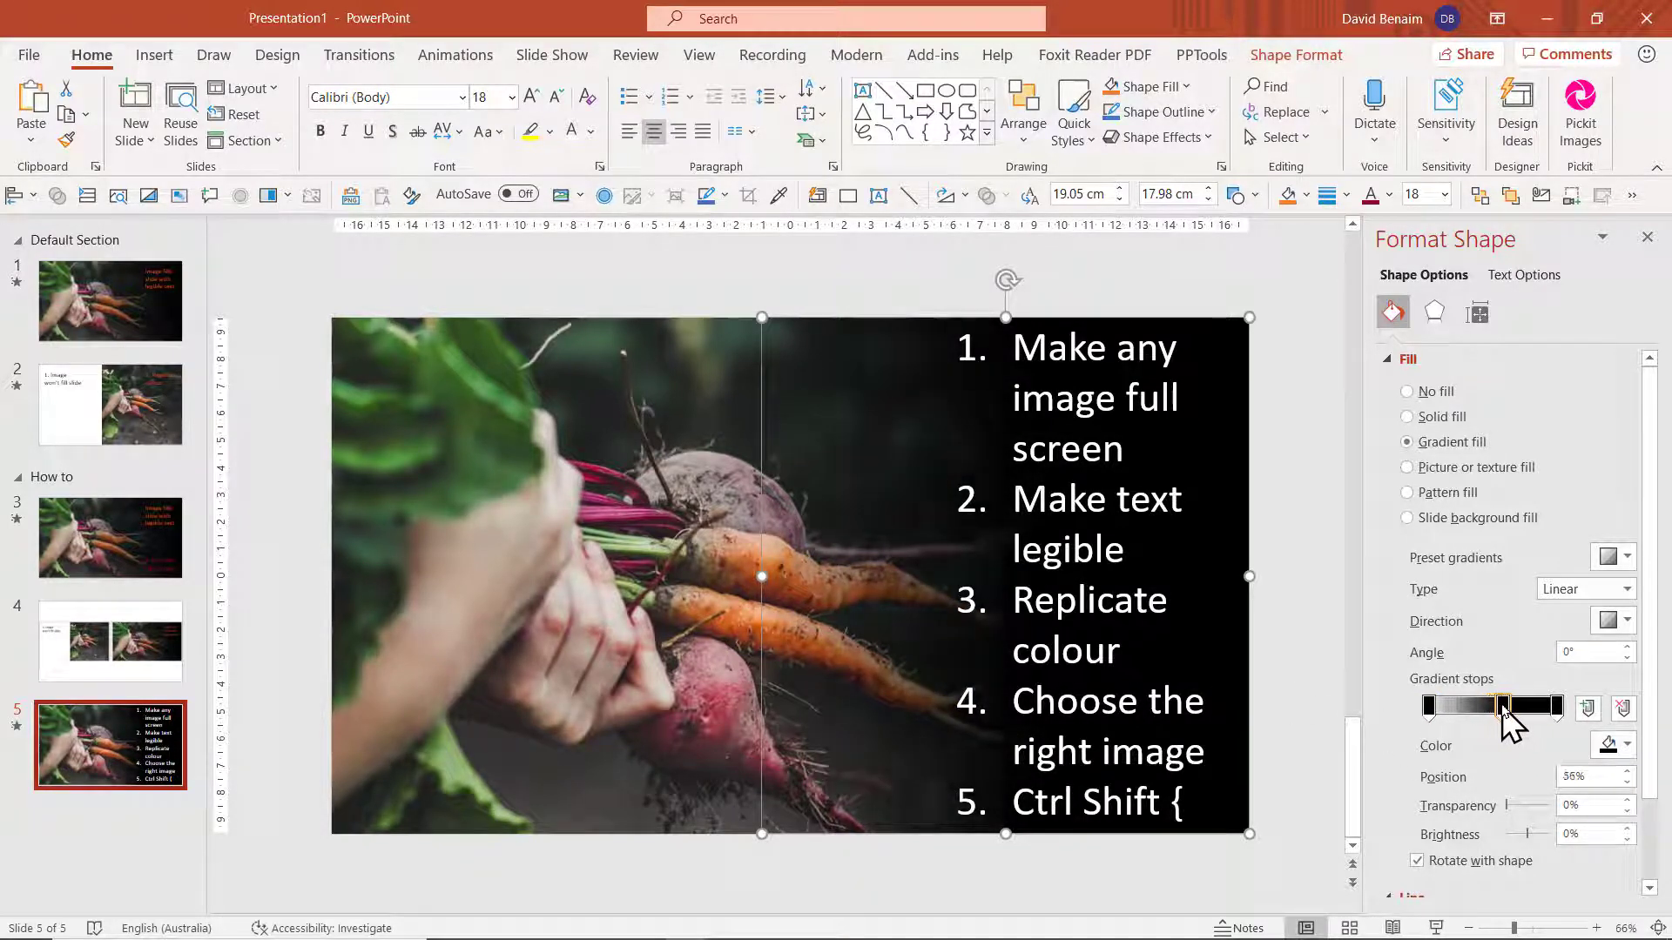
click(1506, 714)
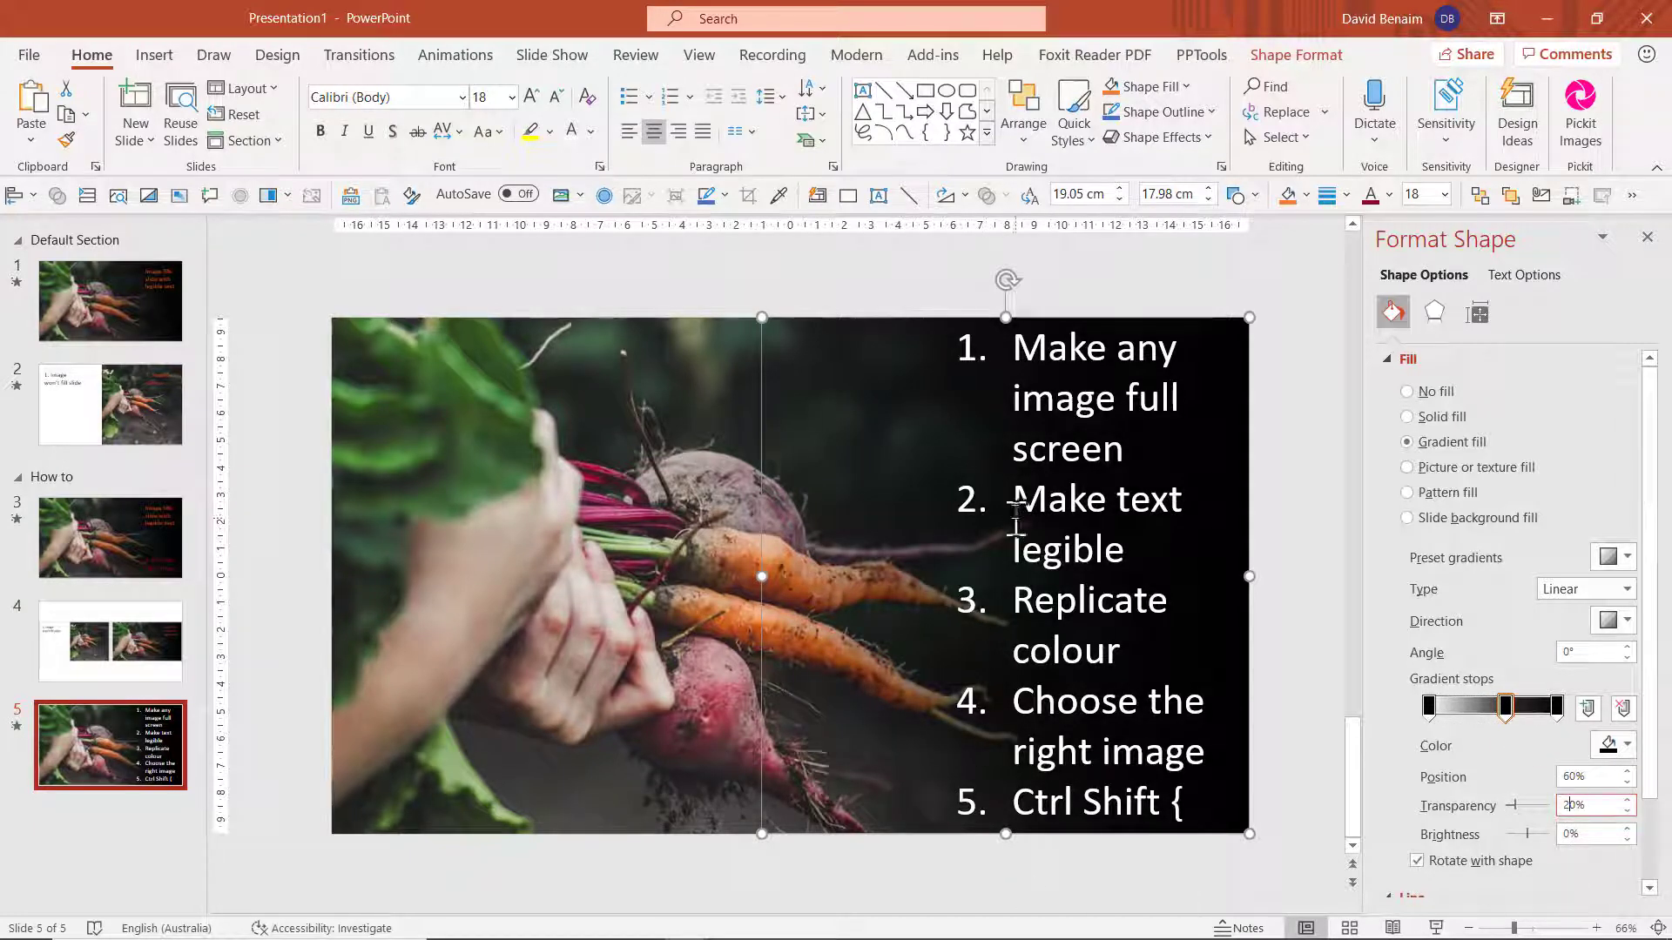
click(1240, 366)
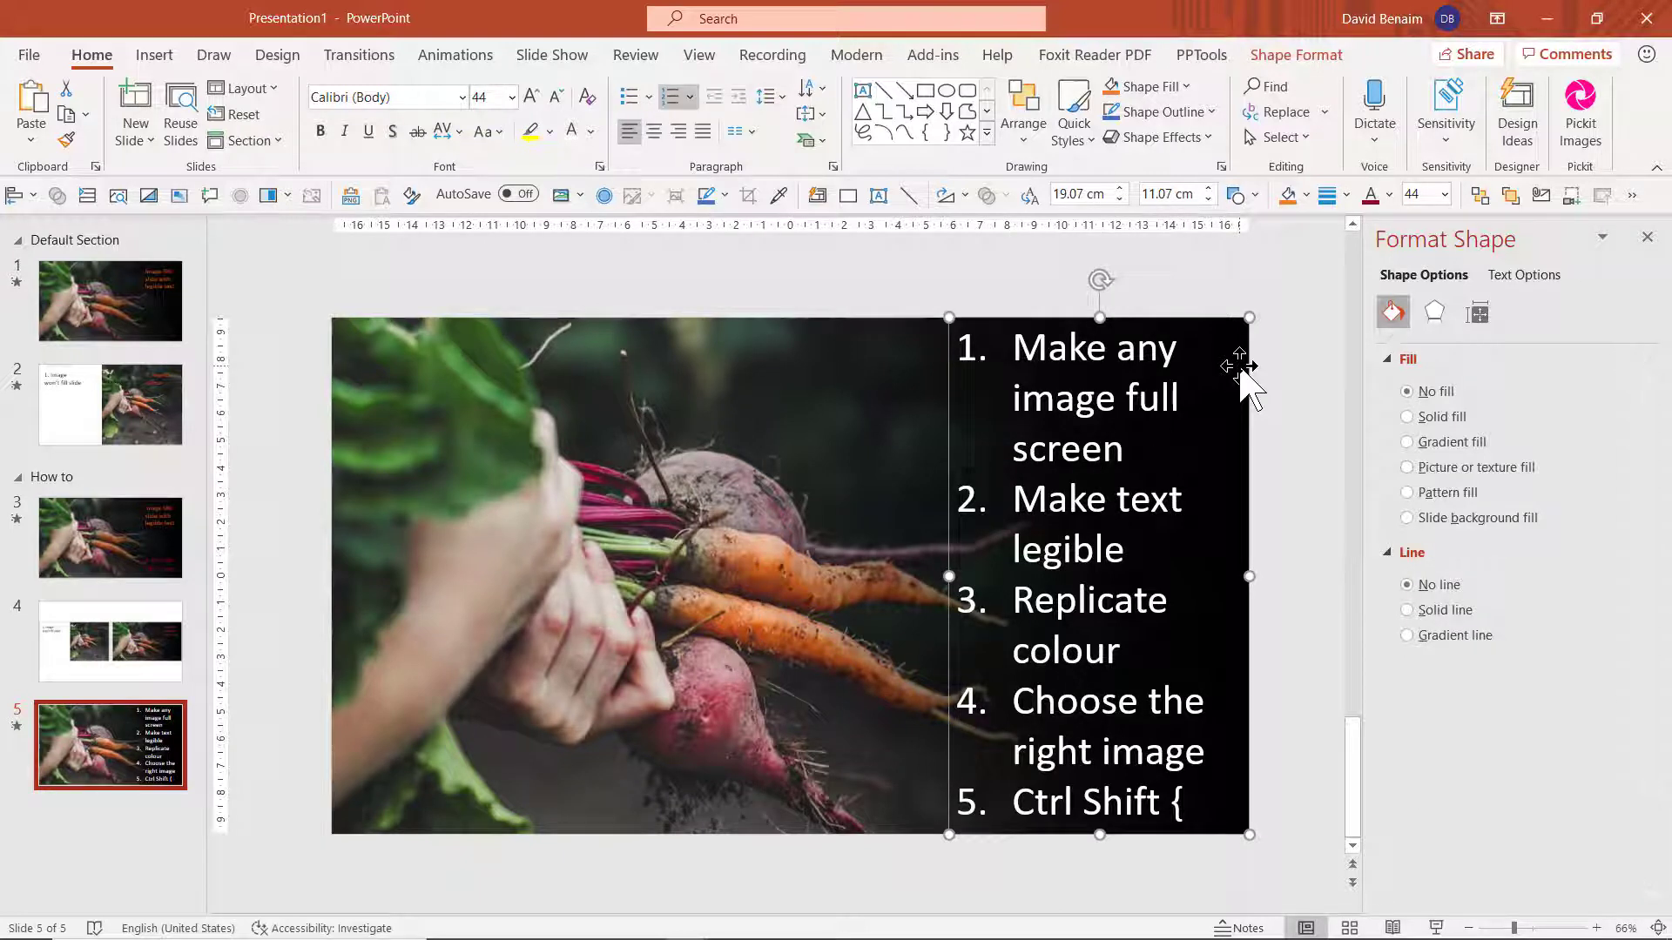
click(832, 431)
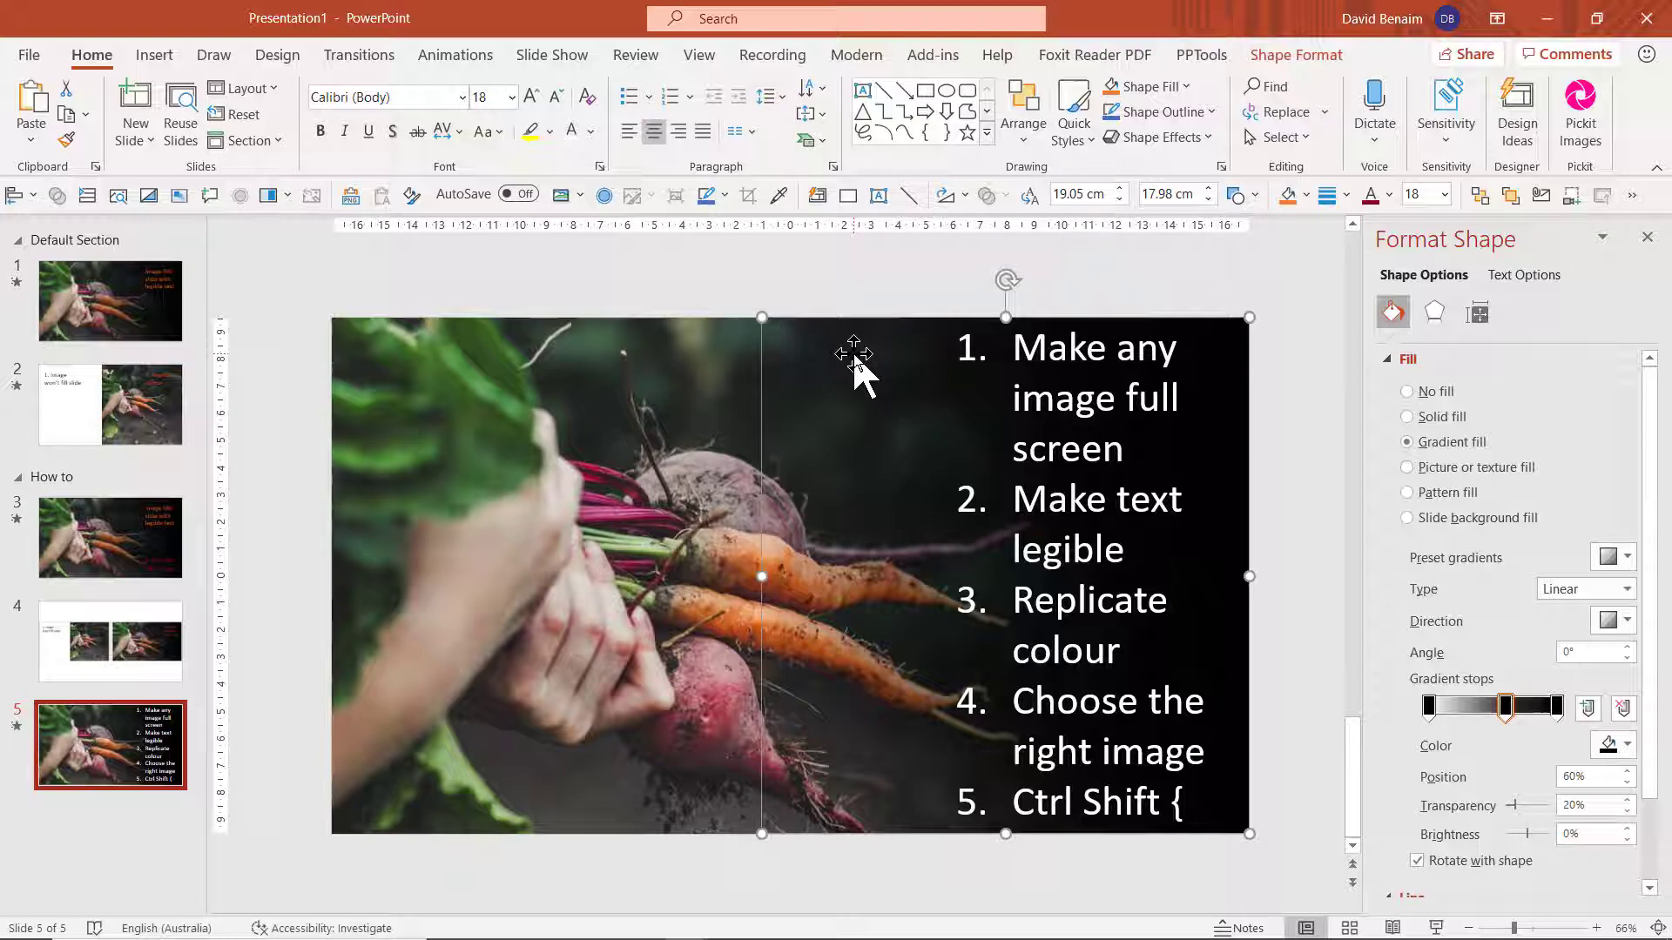
click(1647, 239)
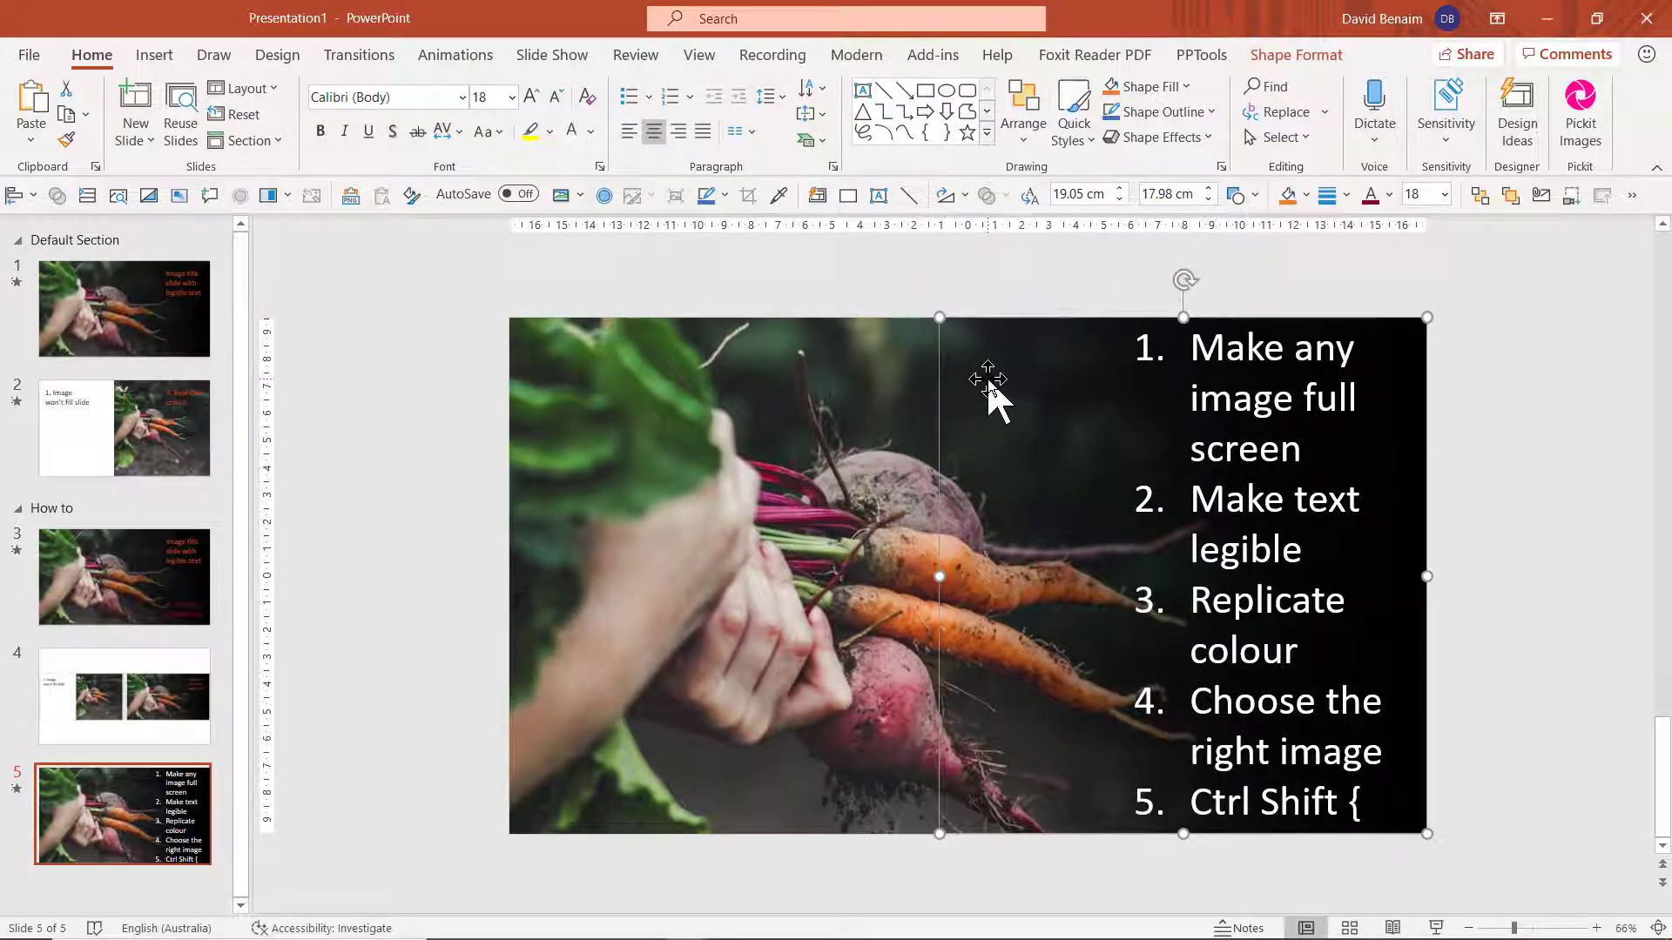
Step: Insert a new slide after slide 5 and paste the carrots photo onto it
click(159, 822)
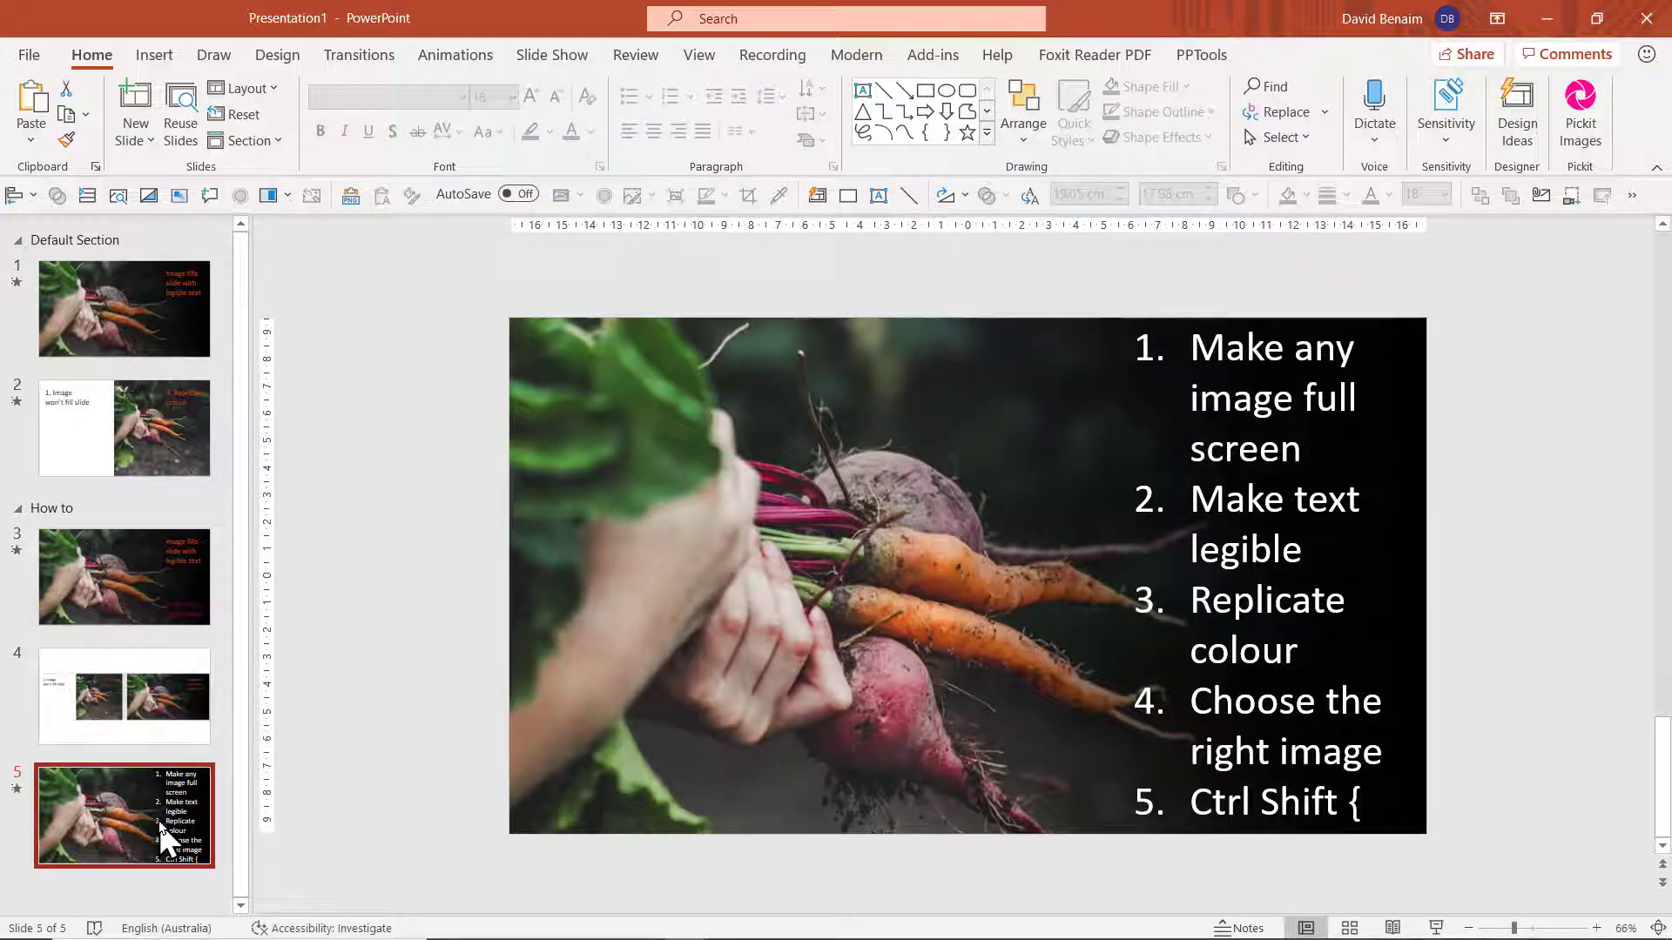
key(Return)
click(122, 749)
click(651, 442)
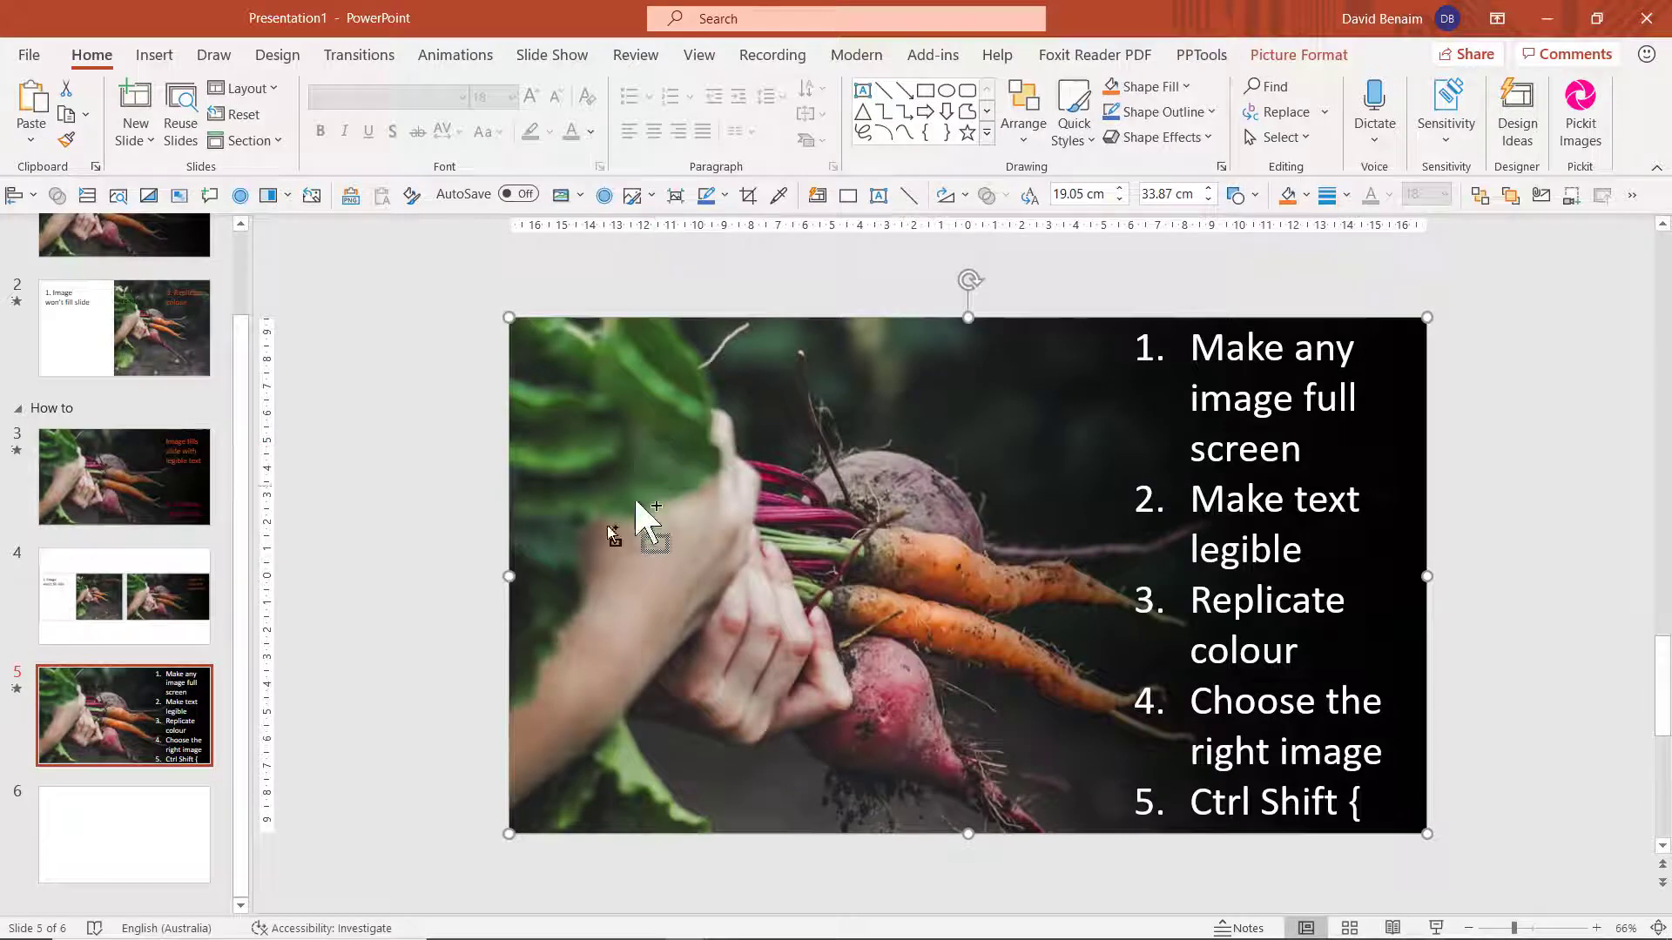
click(174, 862)
key(ctrl+v)
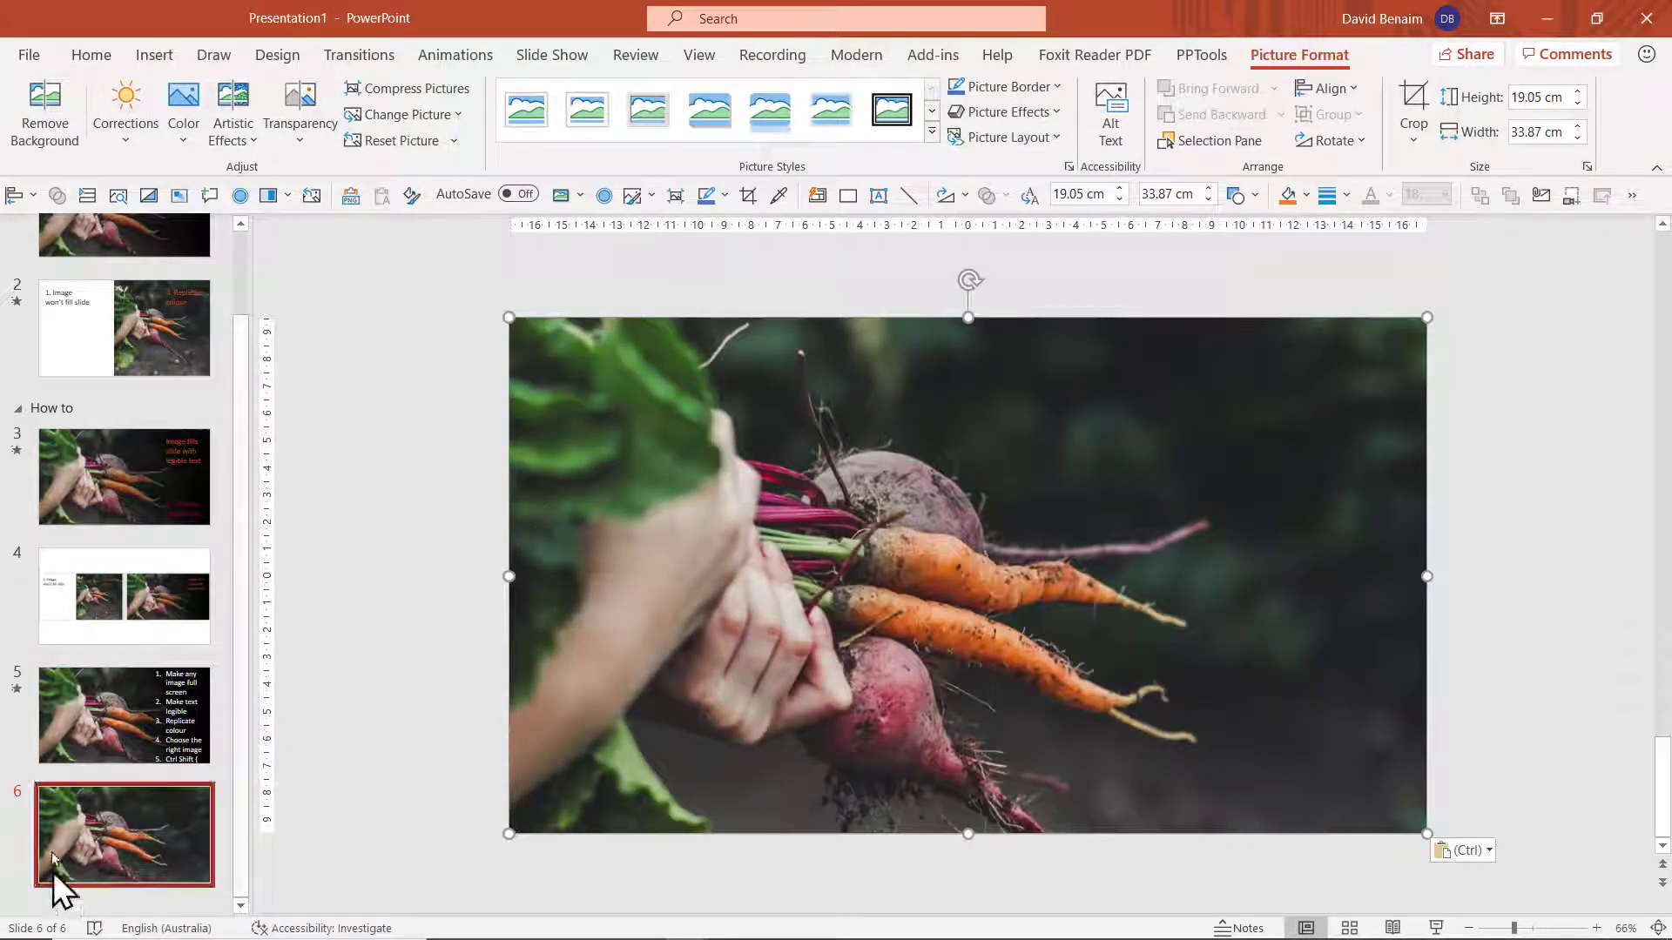
Step: Copy the dark gradient overlay from slide 5 and go to the welder slide 6
click(120, 746)
click(1419, 362)
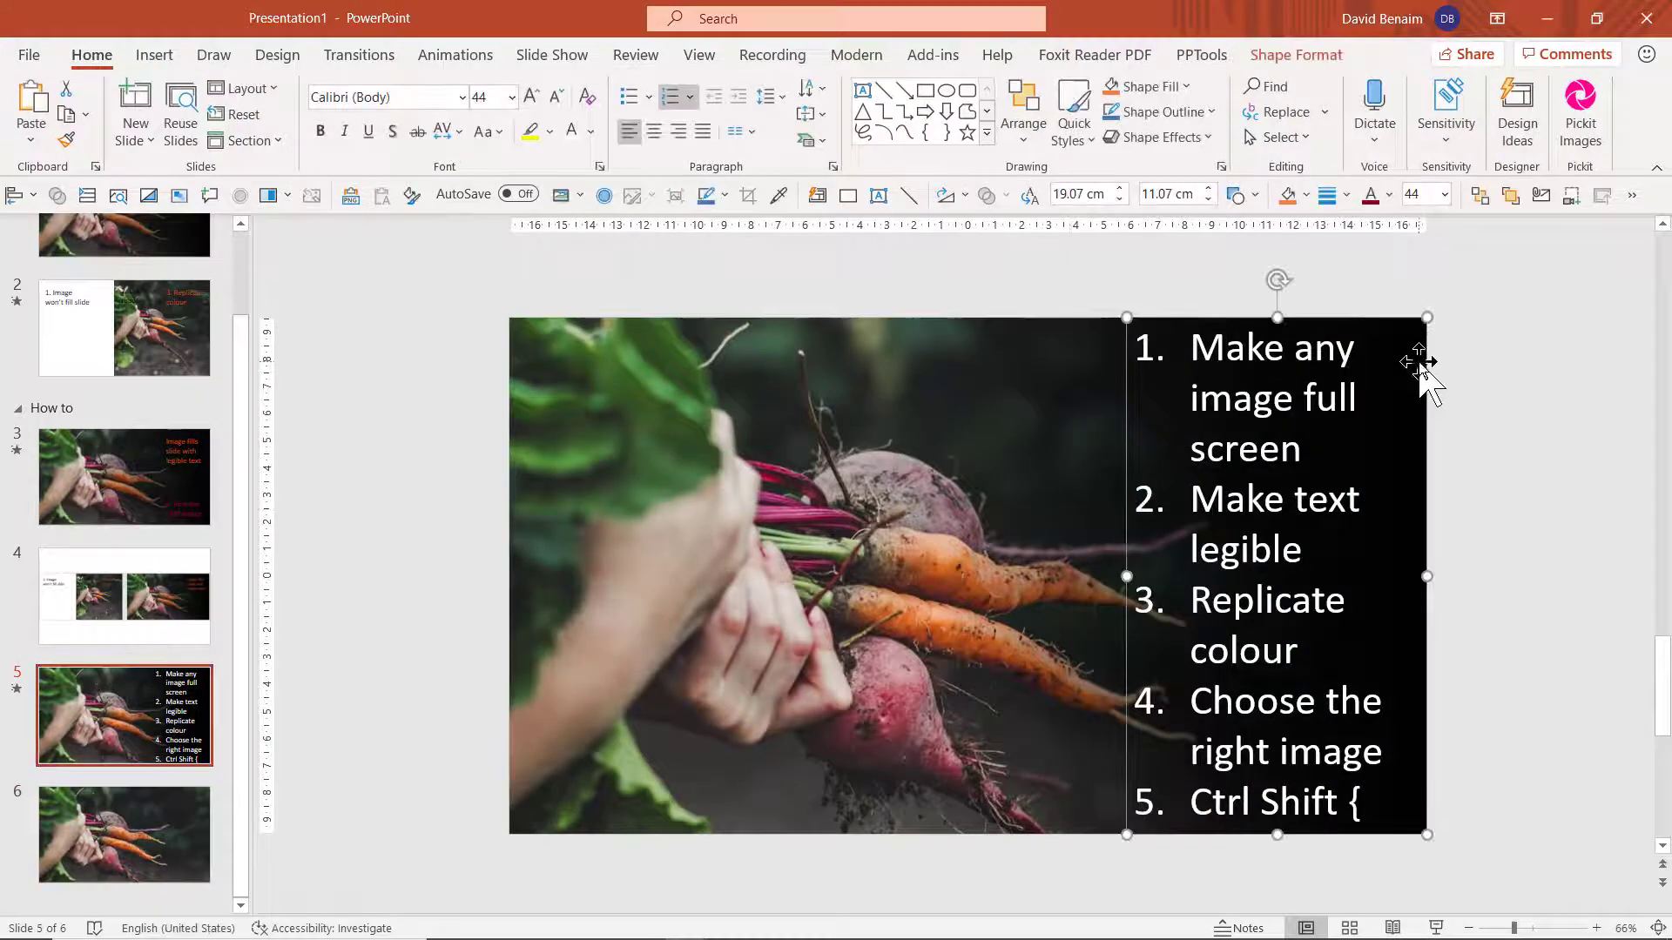
right_click(1050, 384)
click(1148, 359)
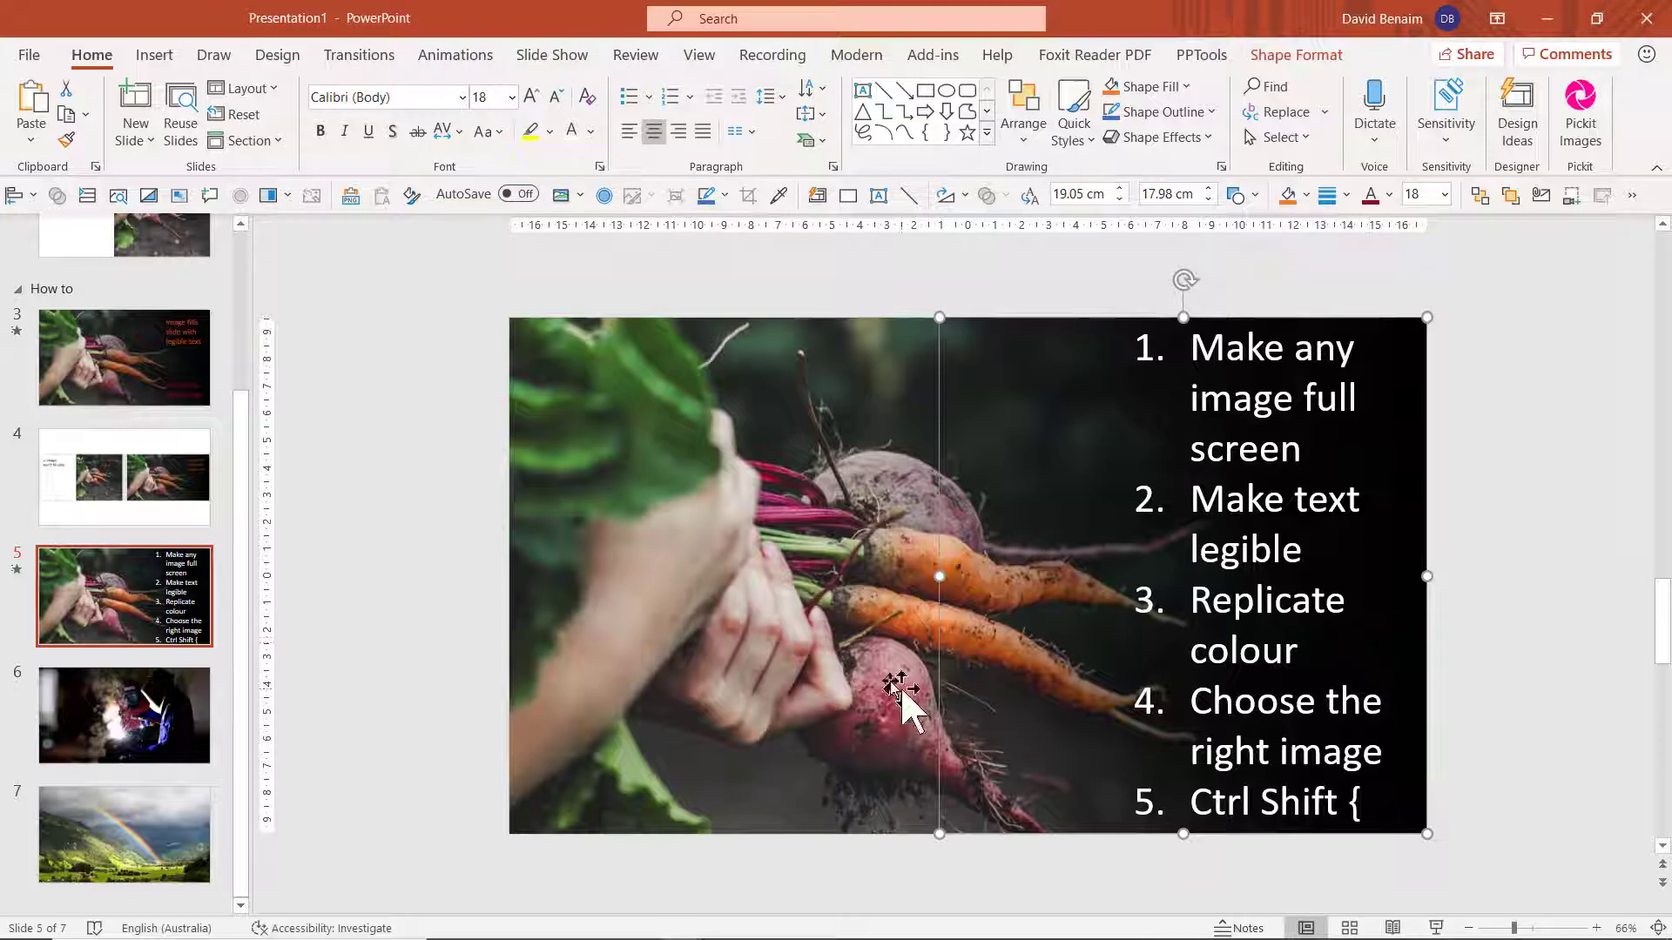
right_click(937, 509)
click(982, 444)
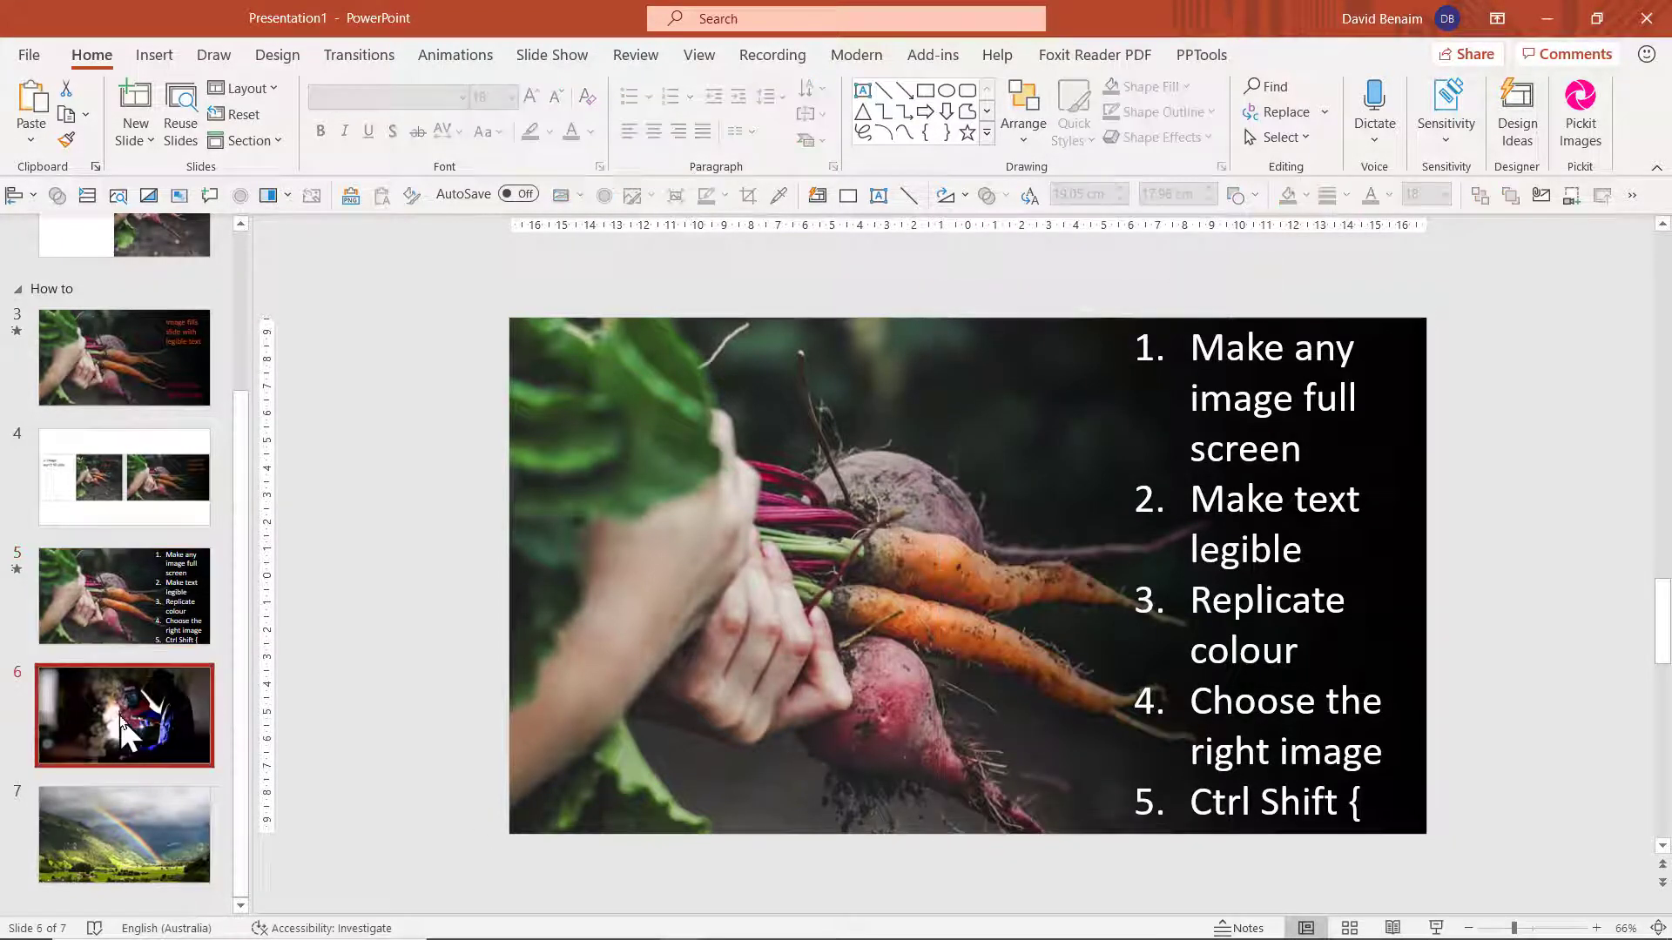
click(120, 717)
Step: Paste the gradient overlay onto the welder photo and move it toward the left
right_click(949, 503)
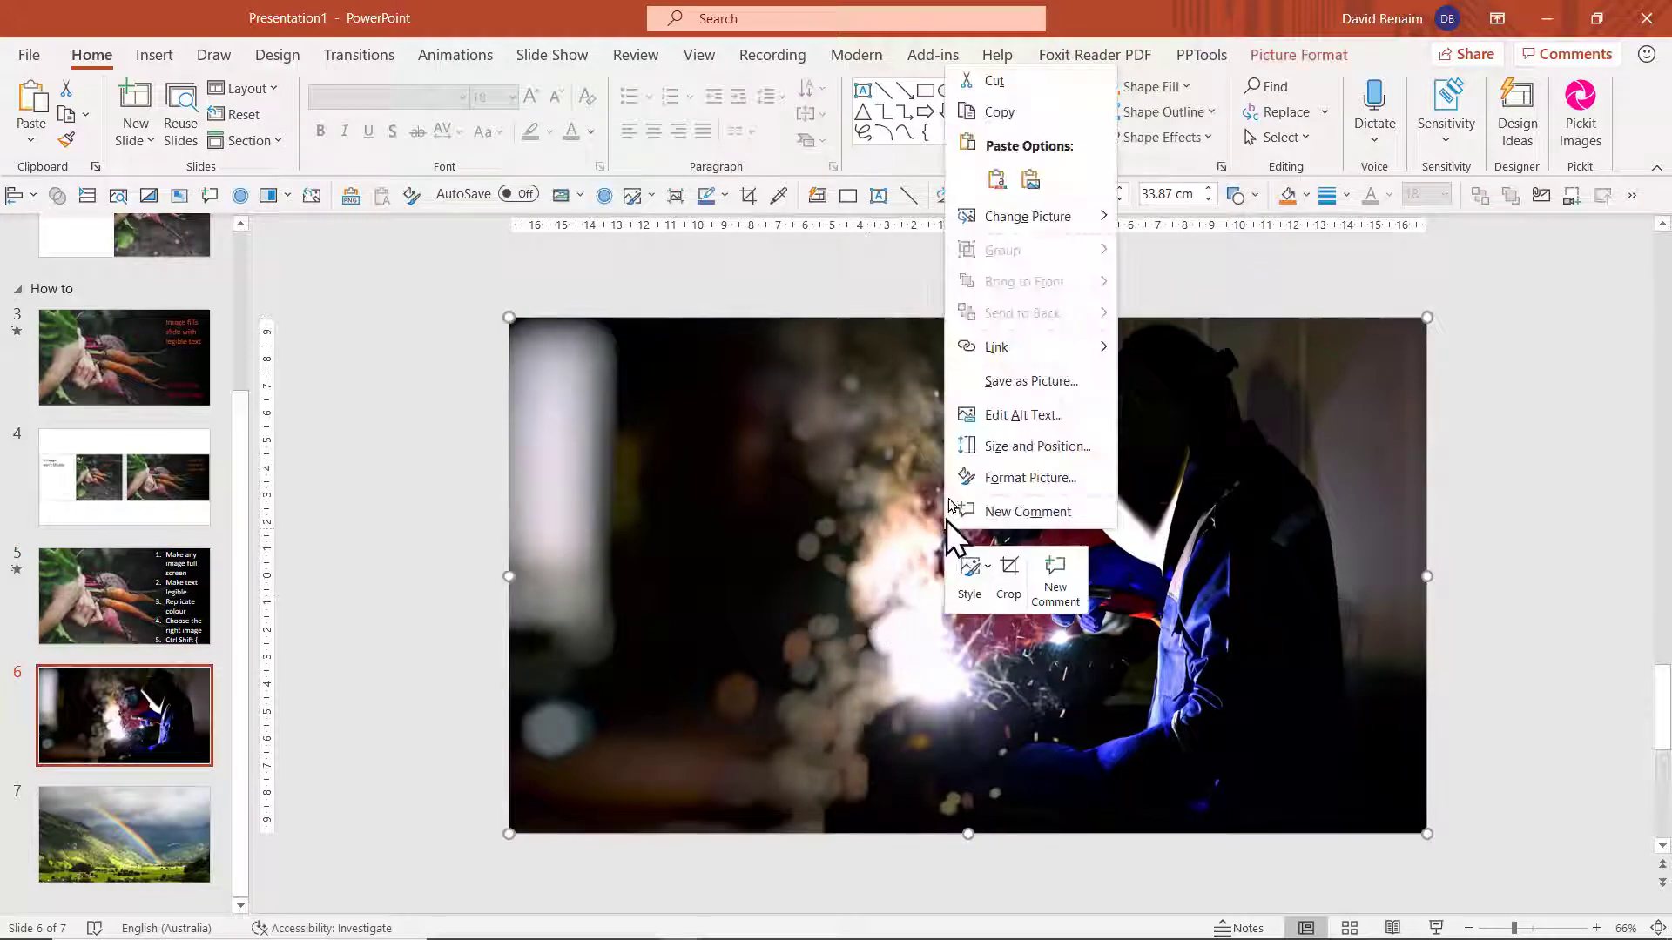
click(997, 180)
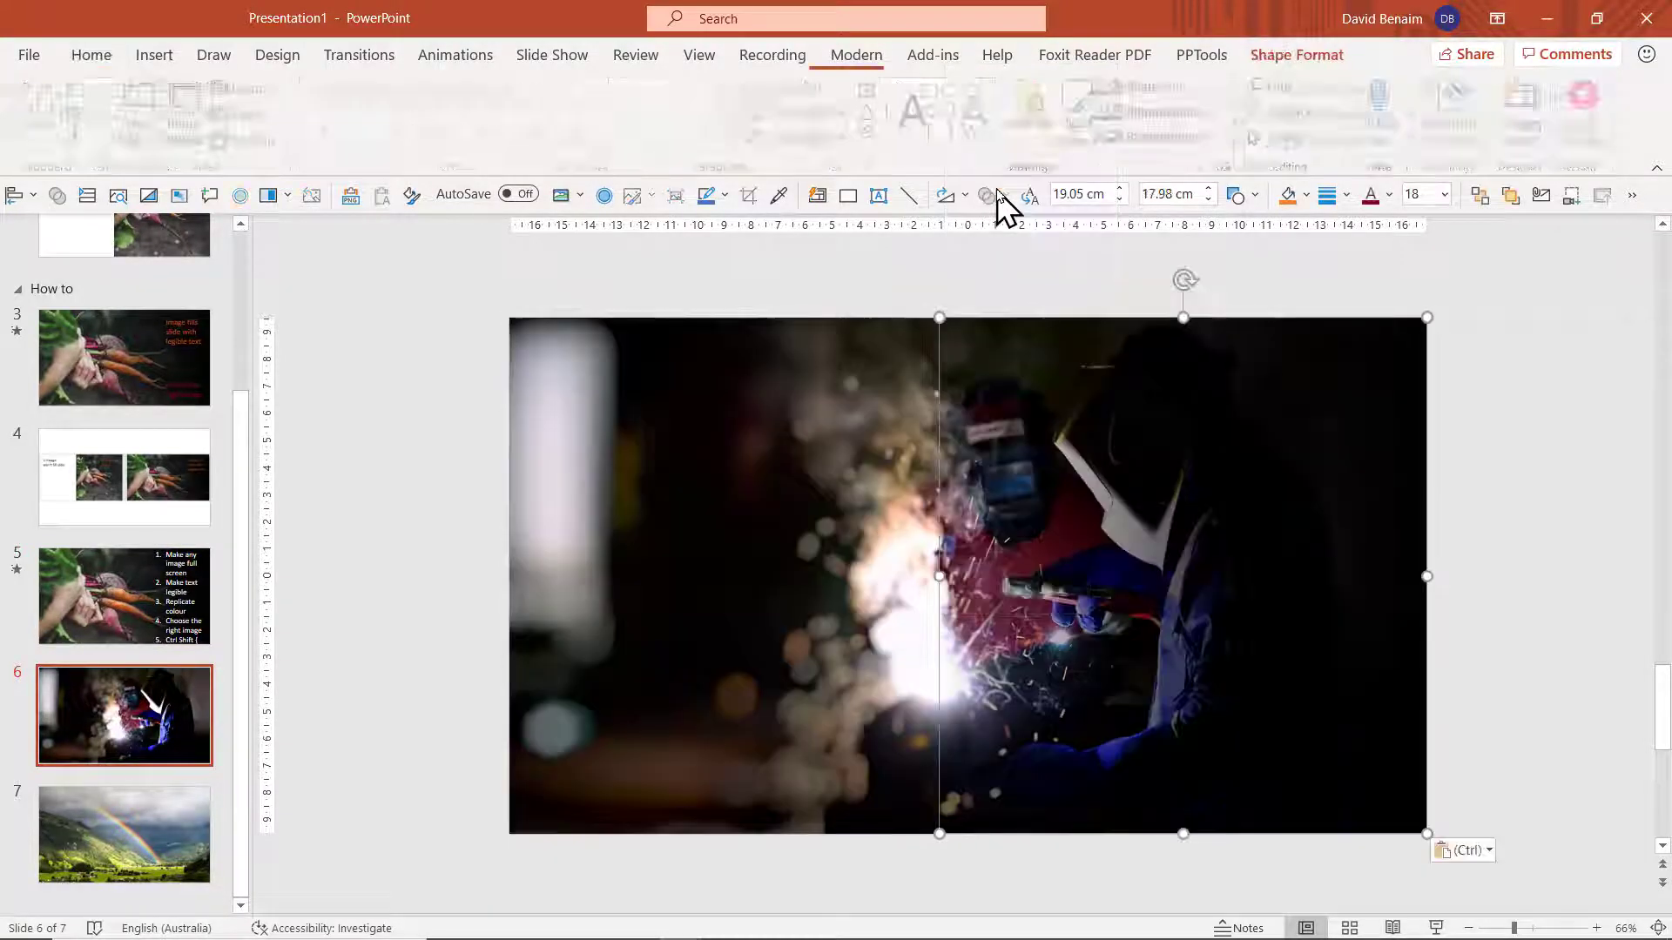
click(1511, 525)
drag(1355, 496, 766, 498)
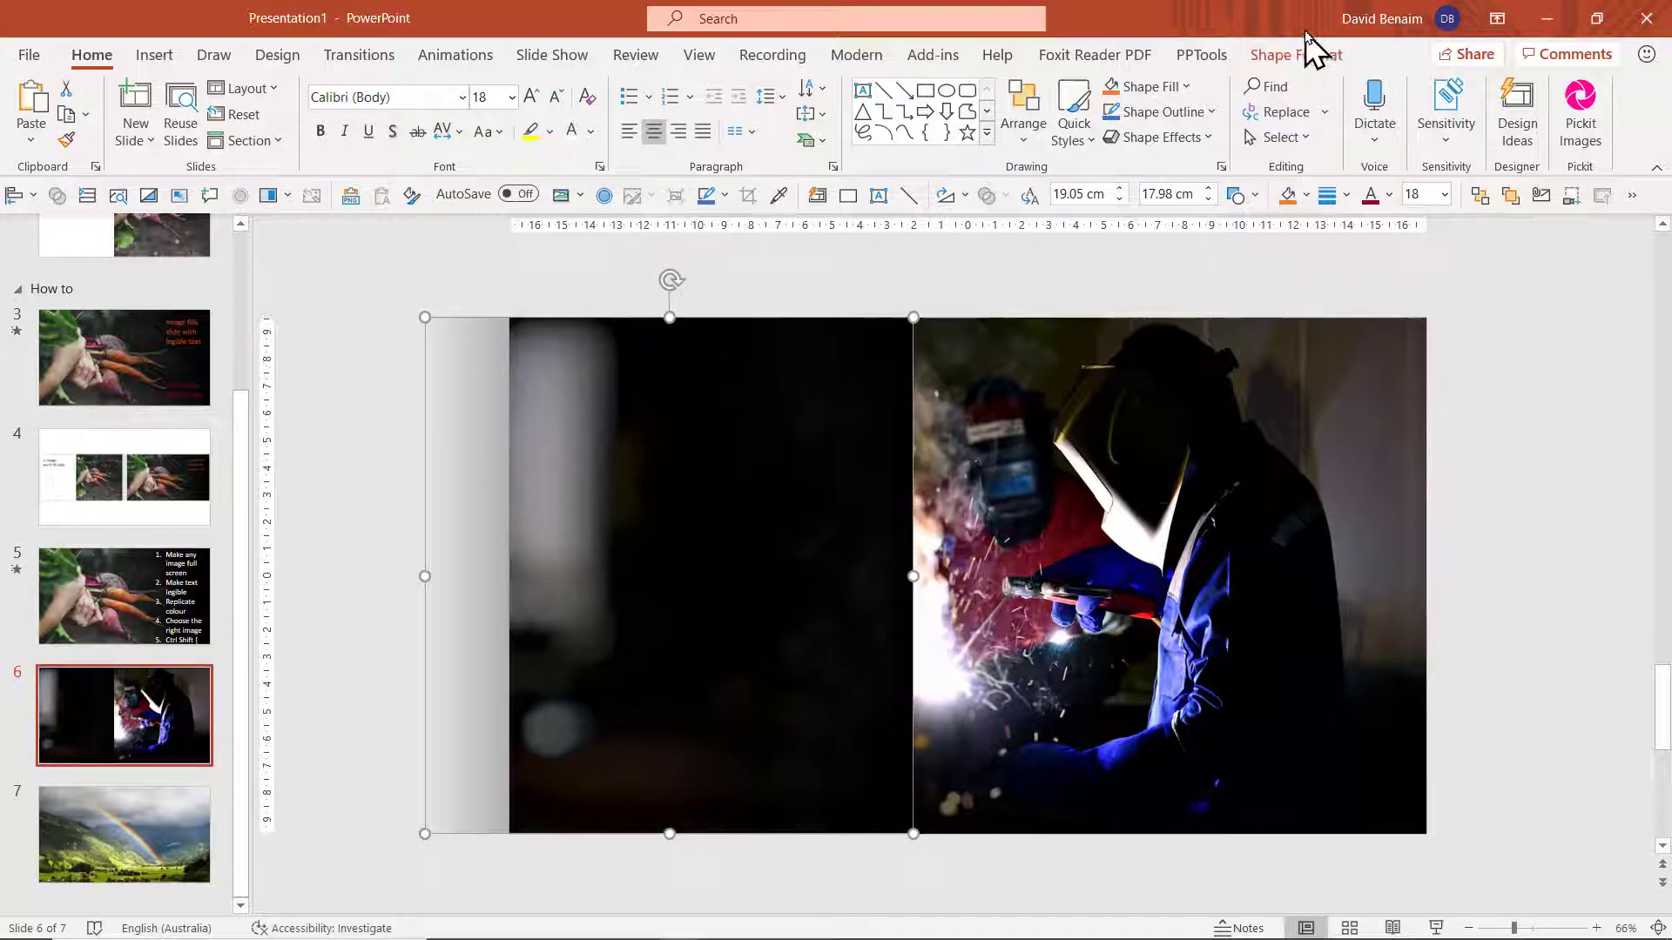
Step: Flip the overlay horizontally, align it to the left edge, and widen it to 21.22 cm
click(1293, 55)
click(1471, 141)
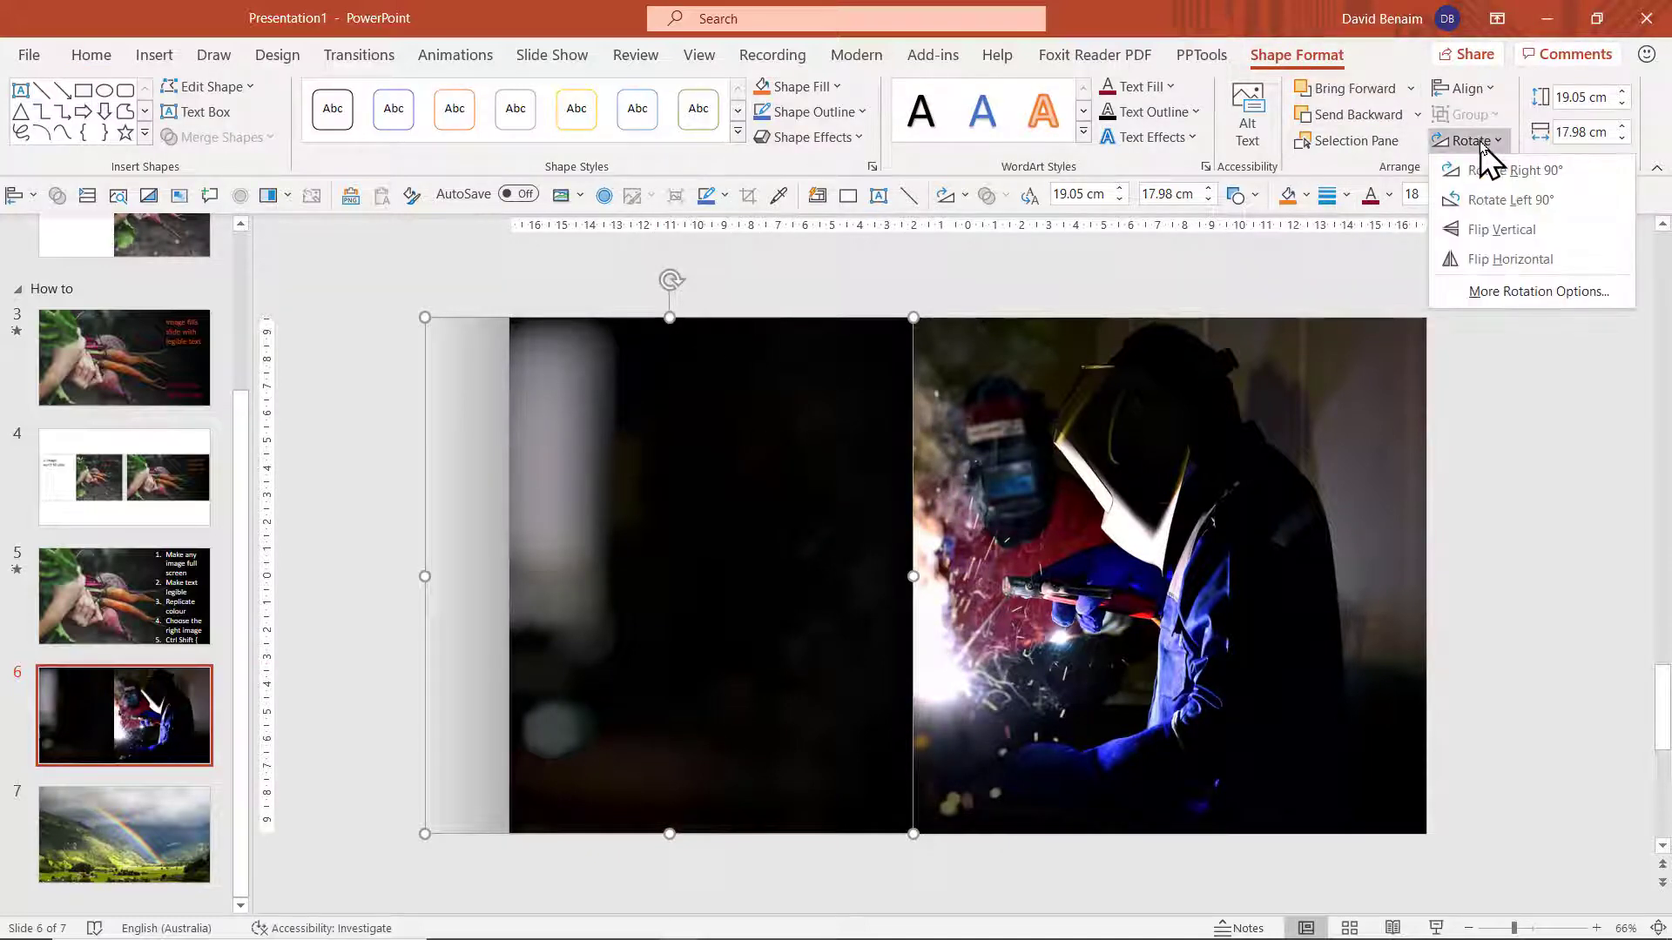
click(1516, 261)
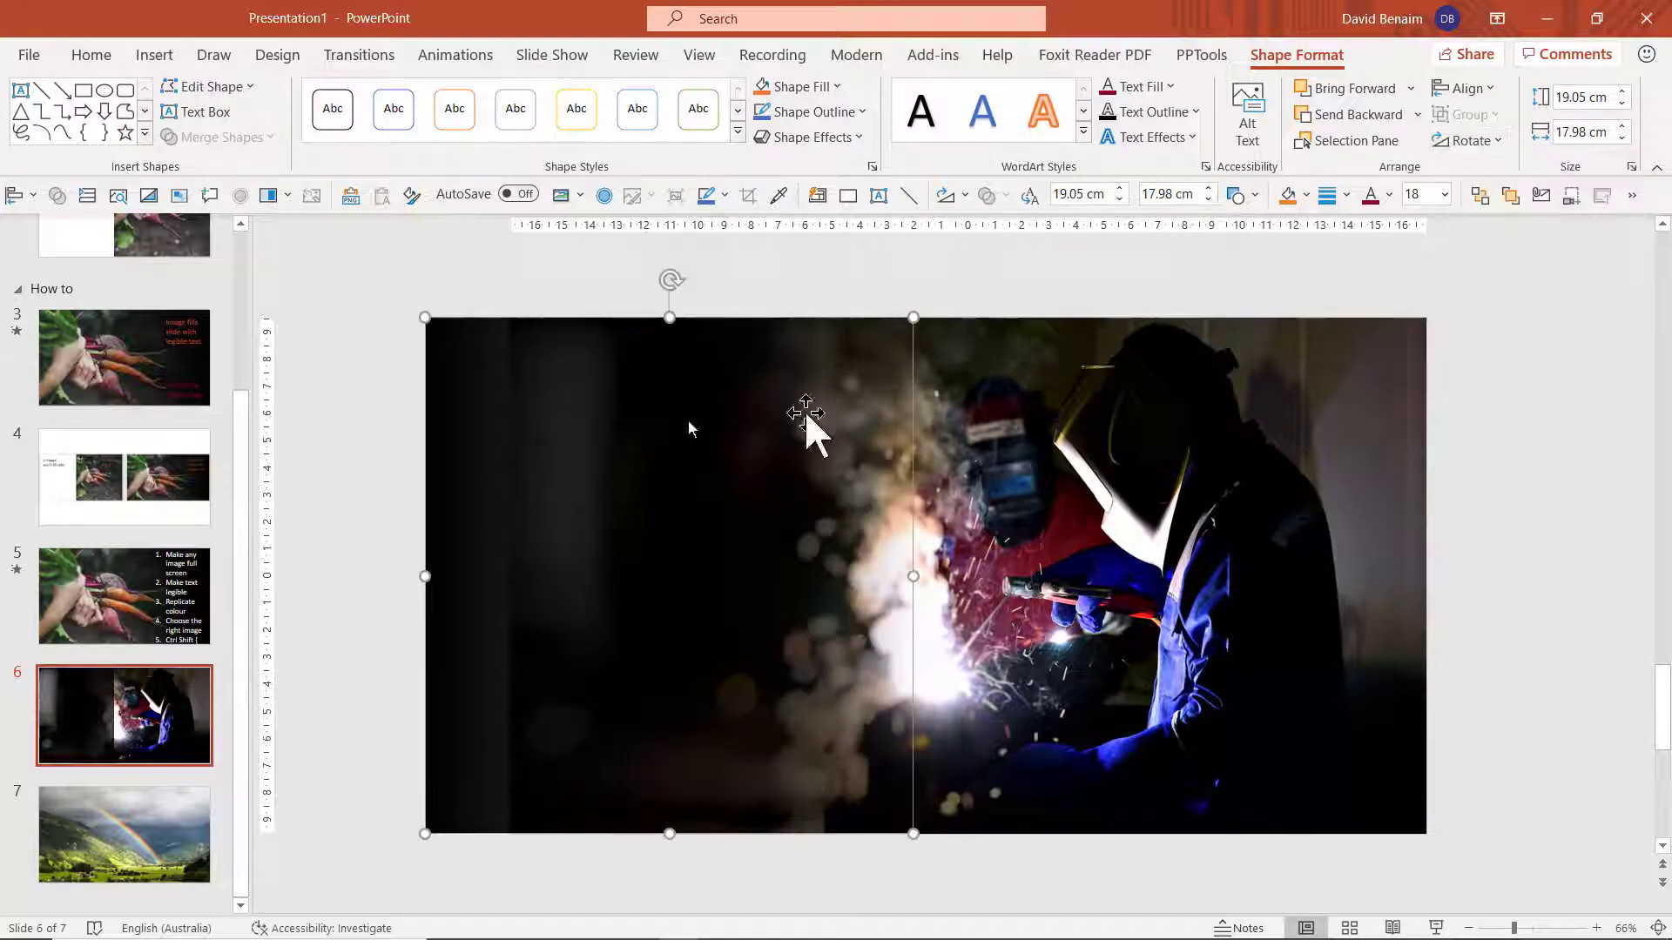
drag(504, 455, 588, 452)
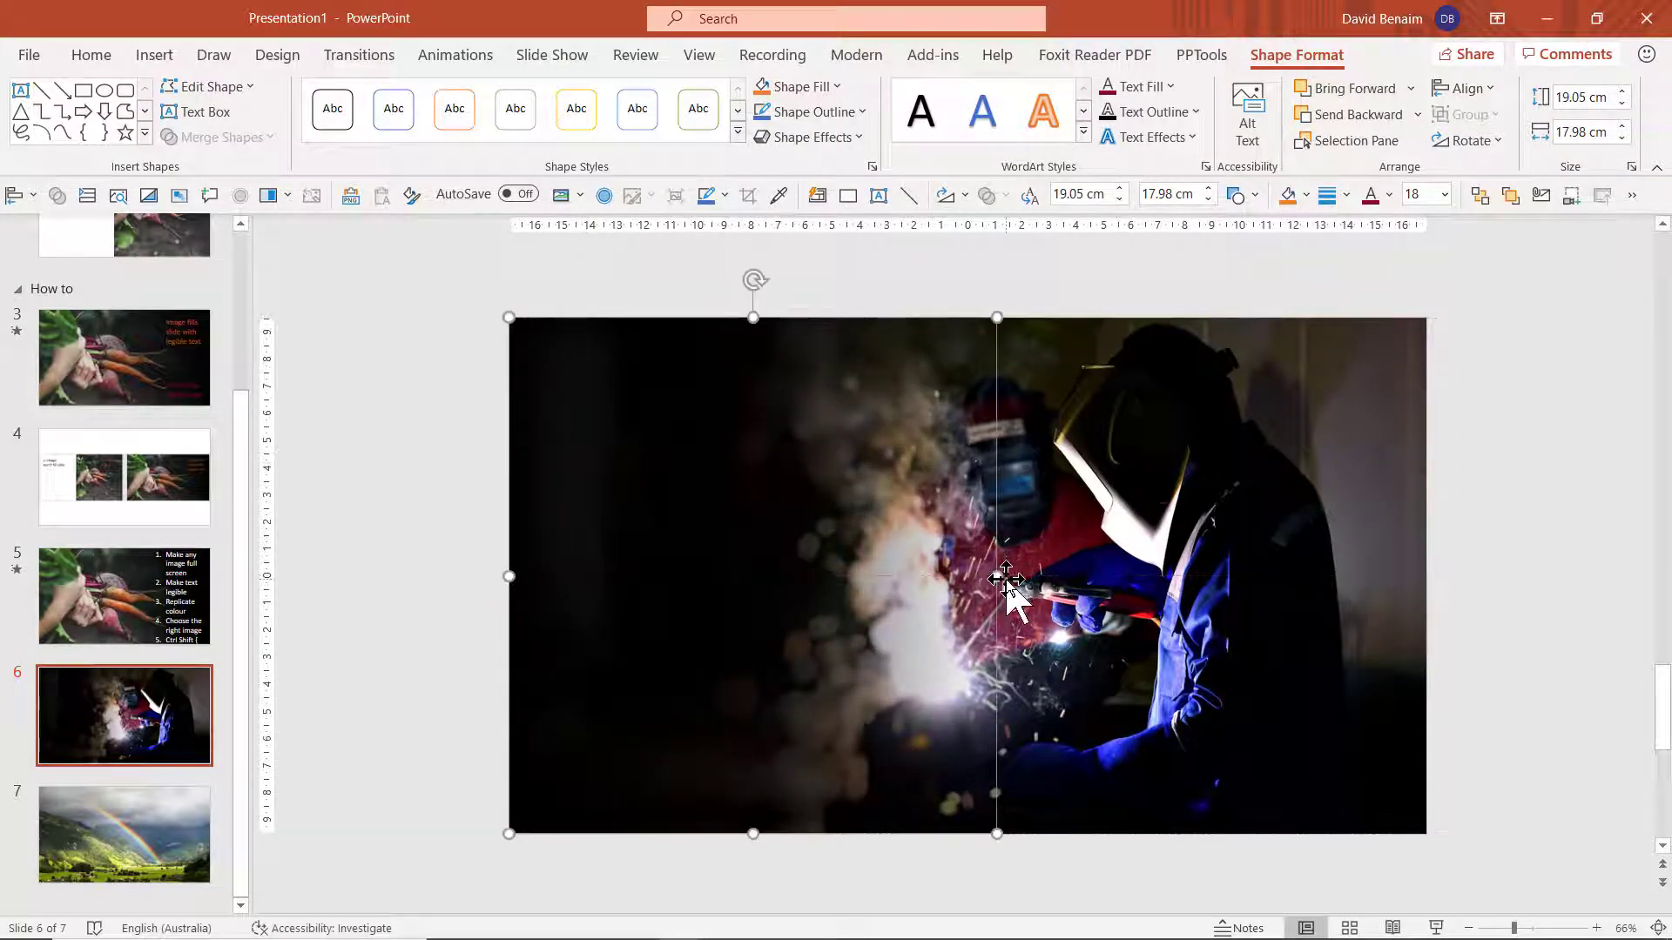
drag(1001, 581, 1084, 577)
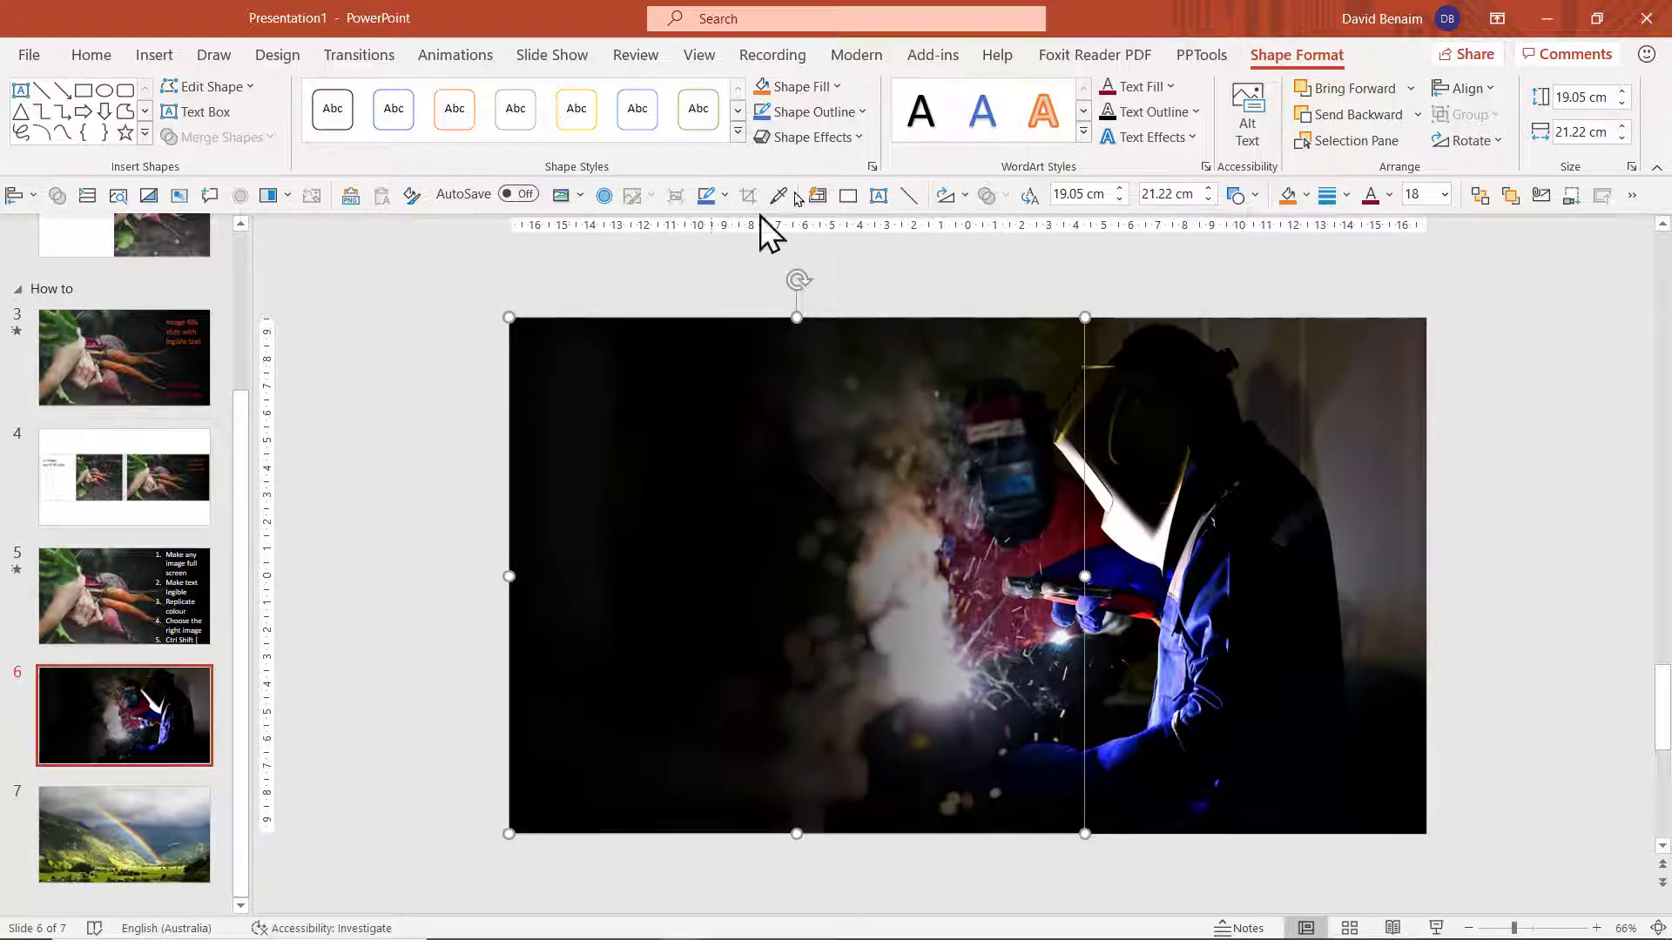
Step: Add a text box at the upper left reading 'Text' and set its font size to 54
click(120, 59)
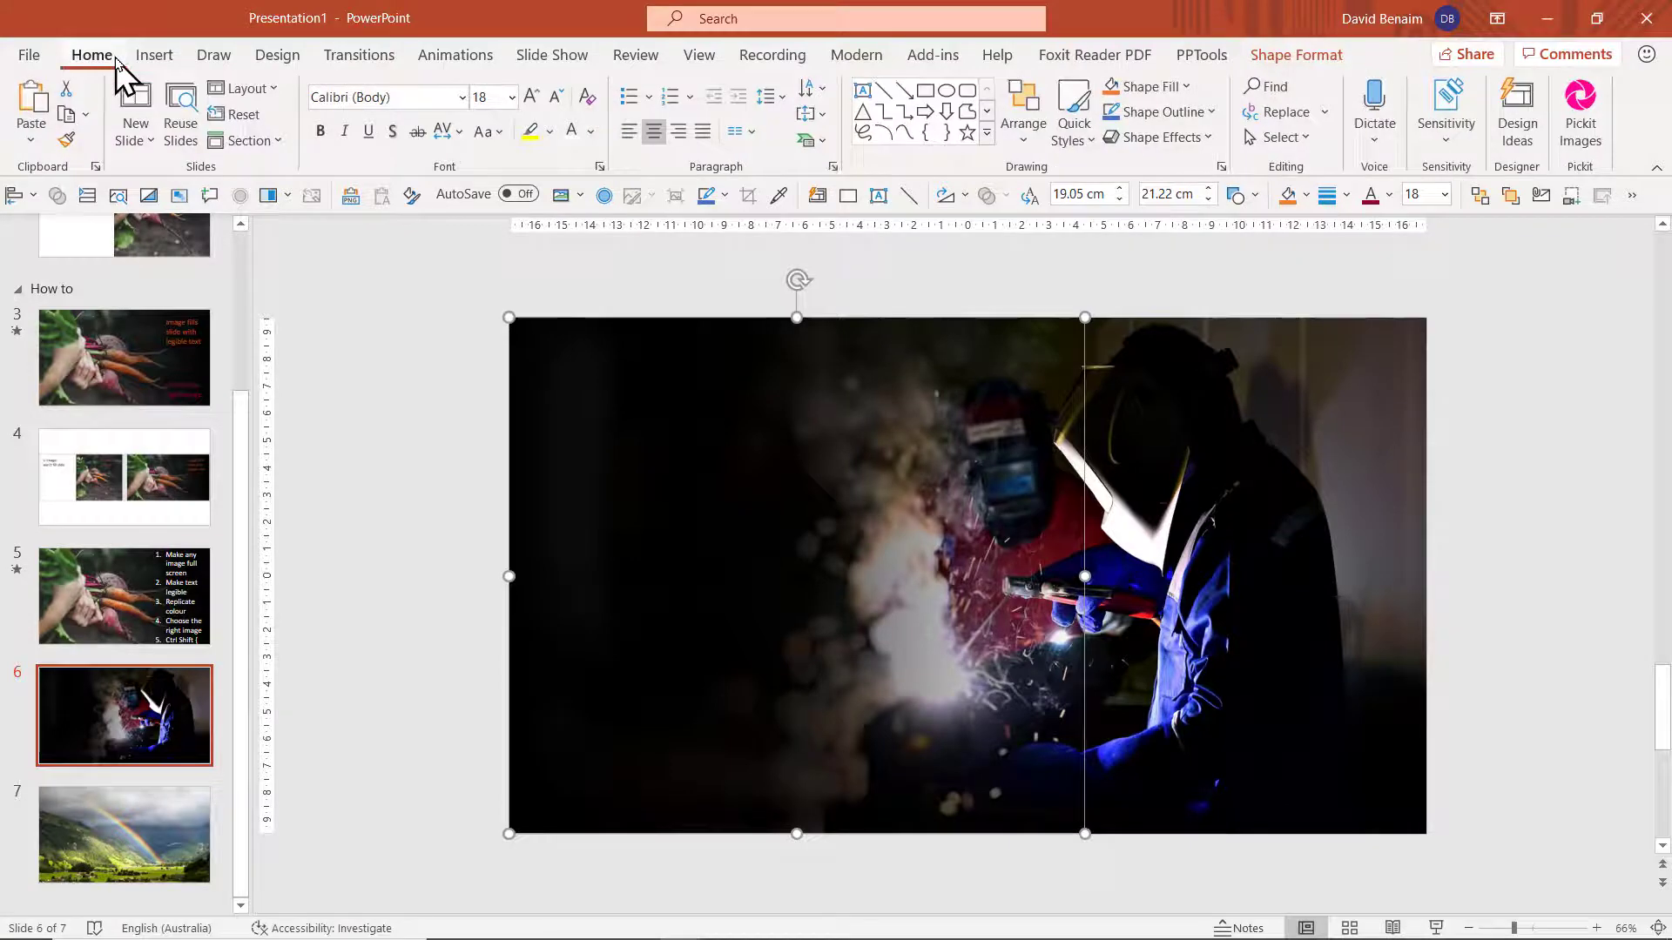
click(863, 92)
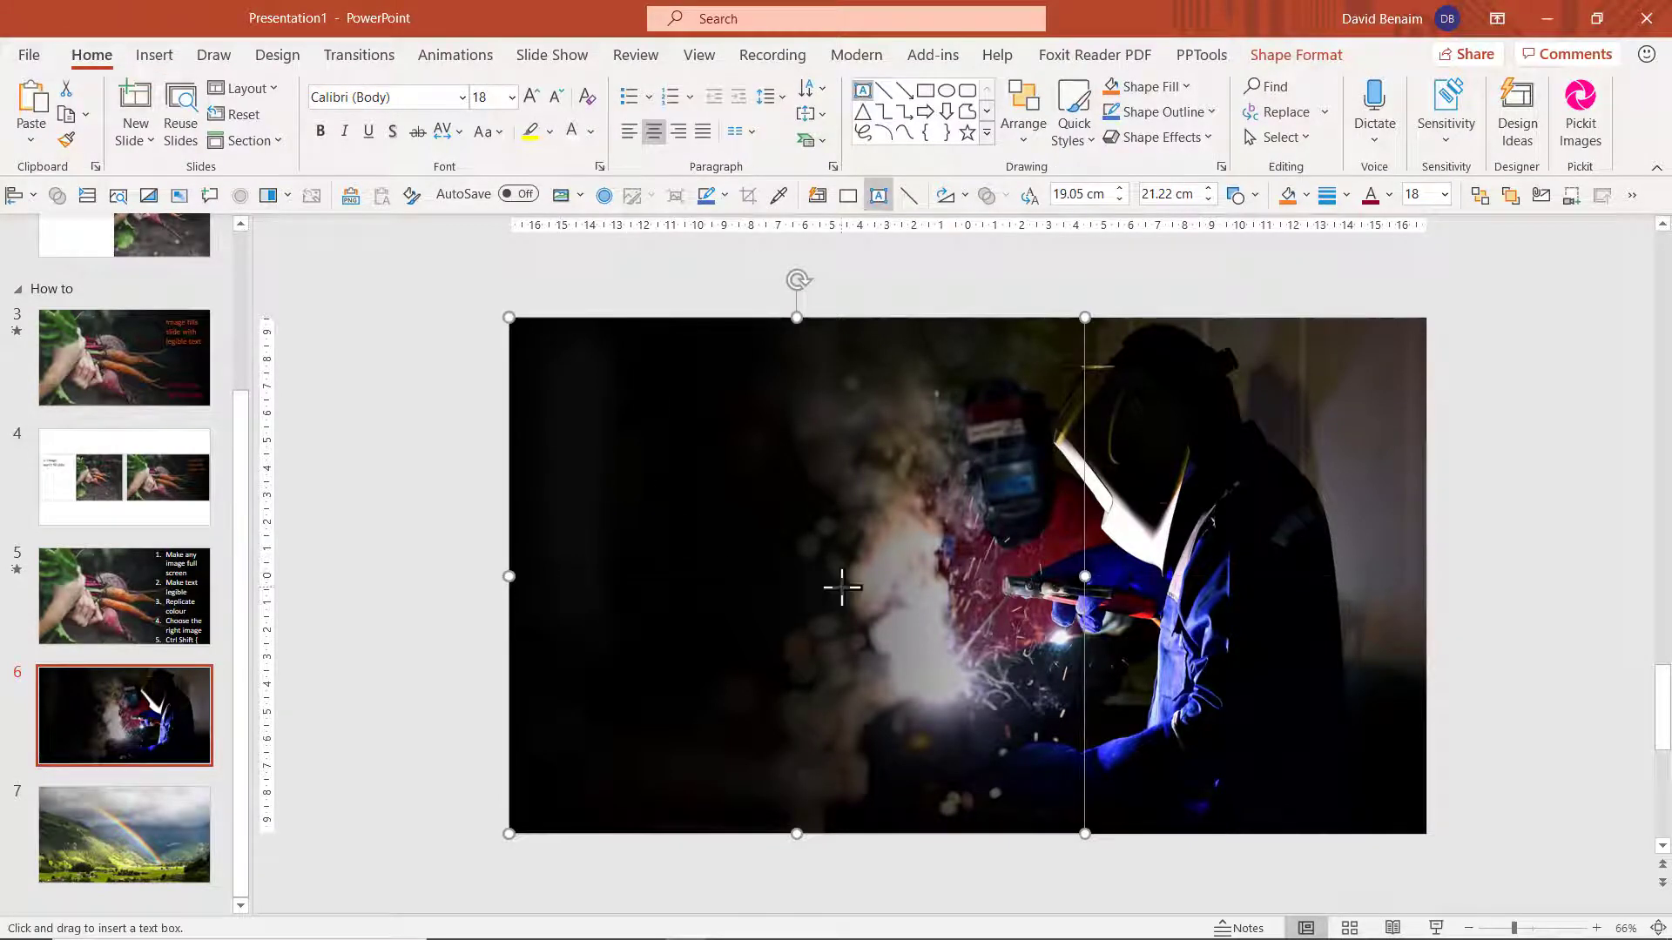
drag(560, 393, 833, 579)
text(Text)
key(ctrl+a)
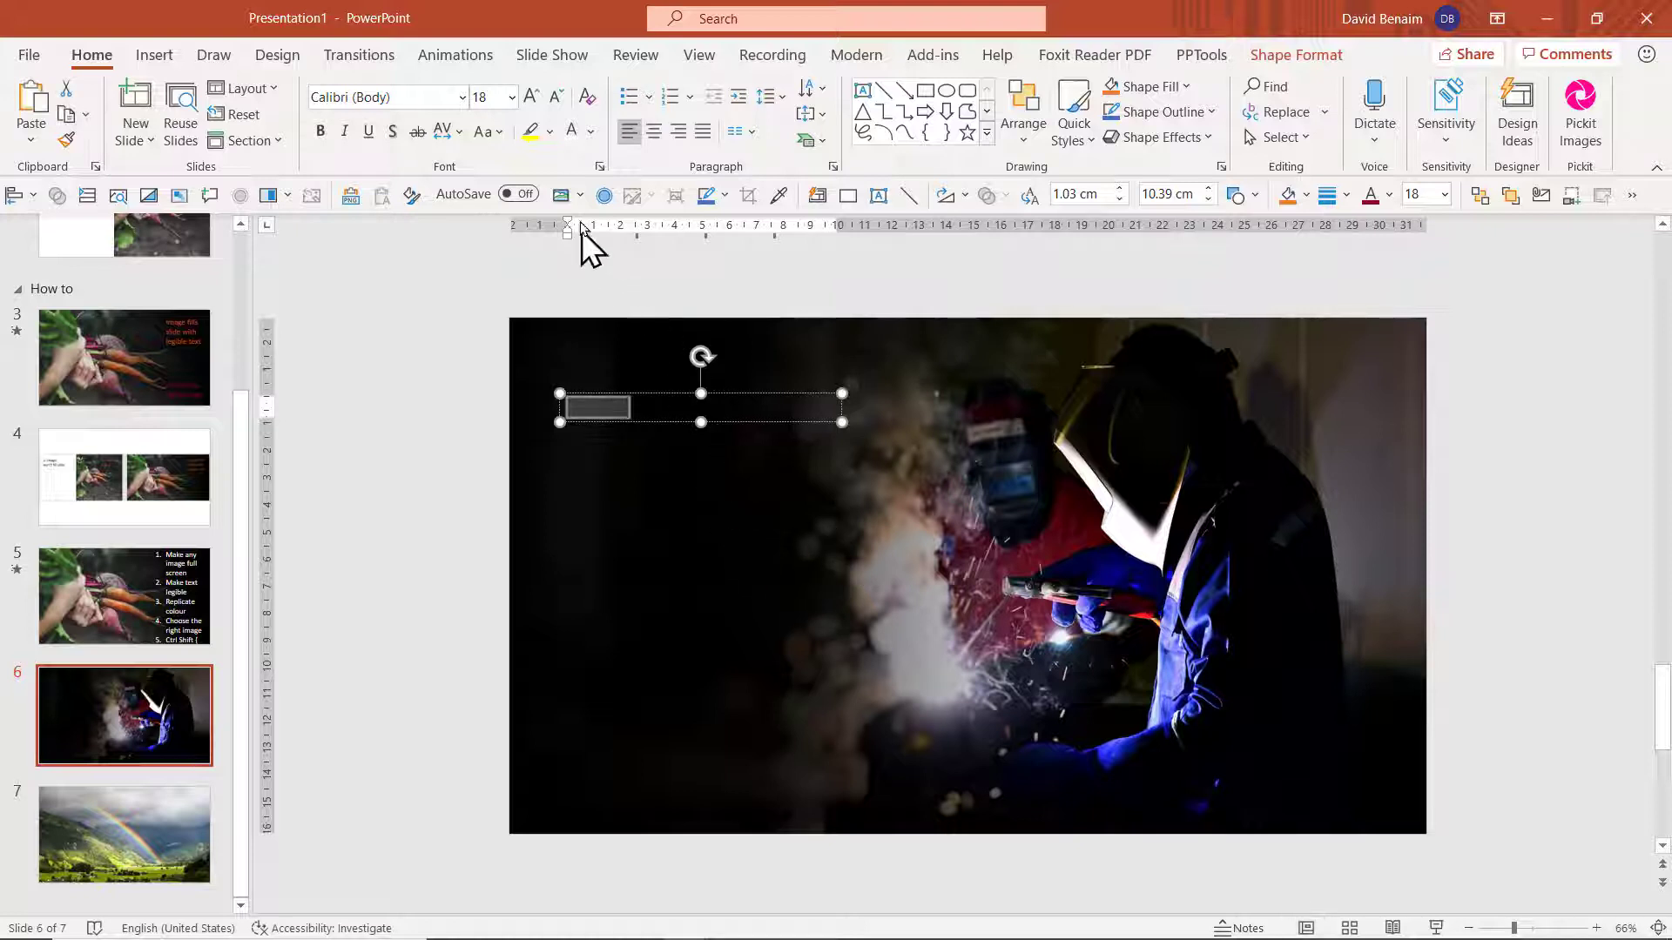
click(513, 100)
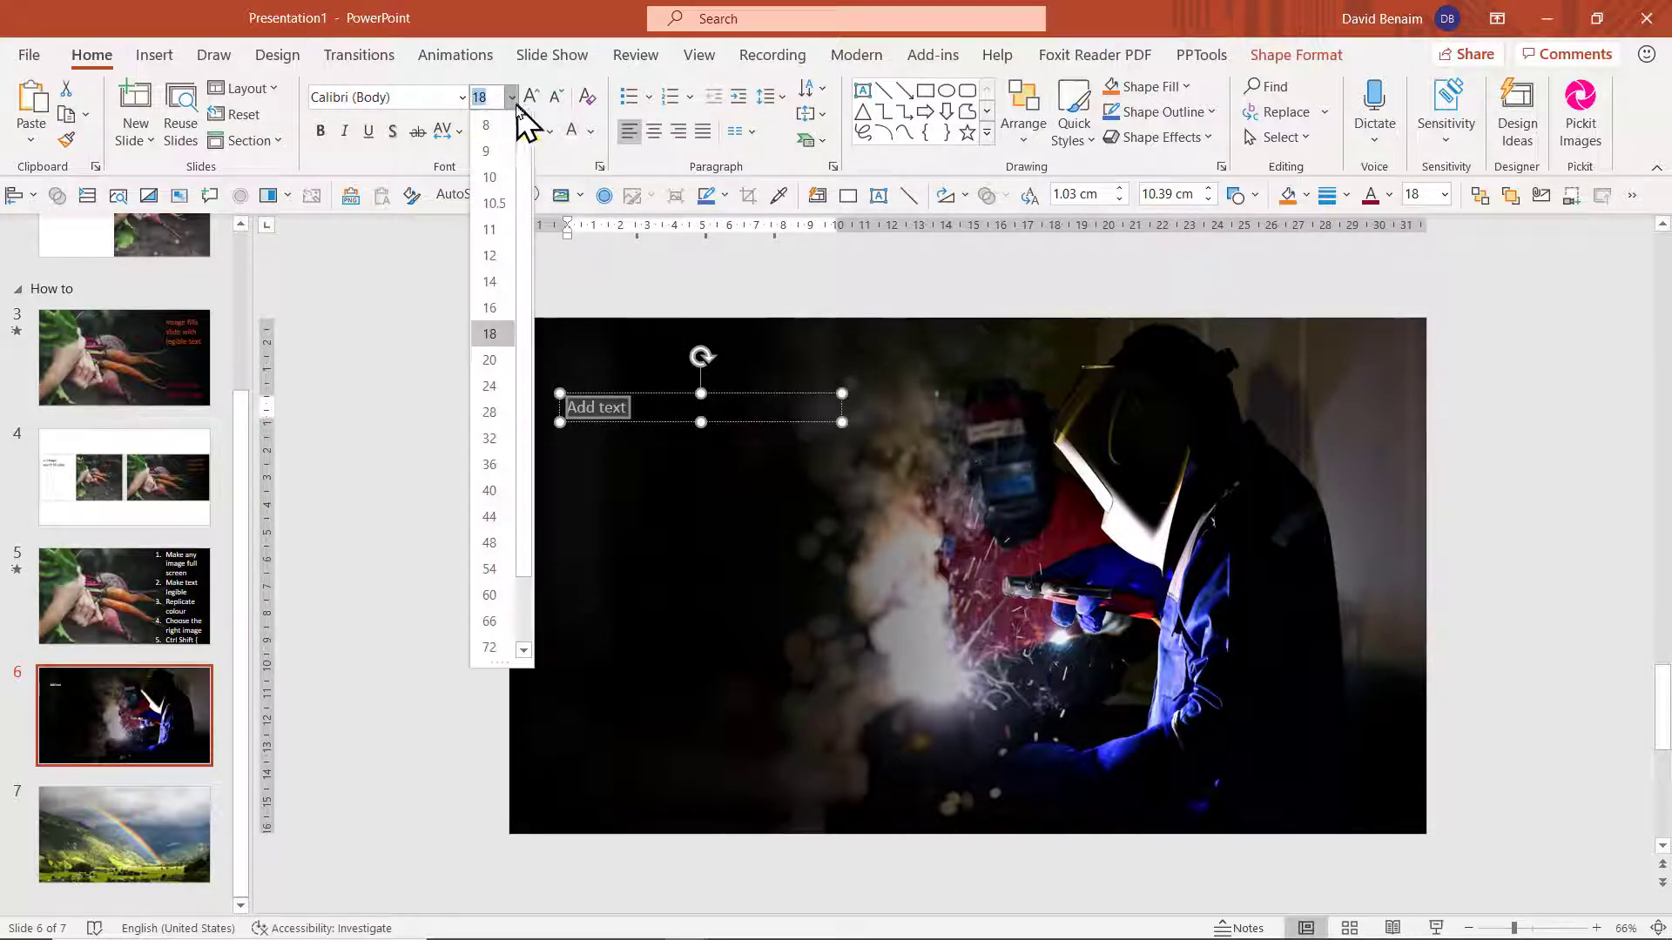
click(488, 569)
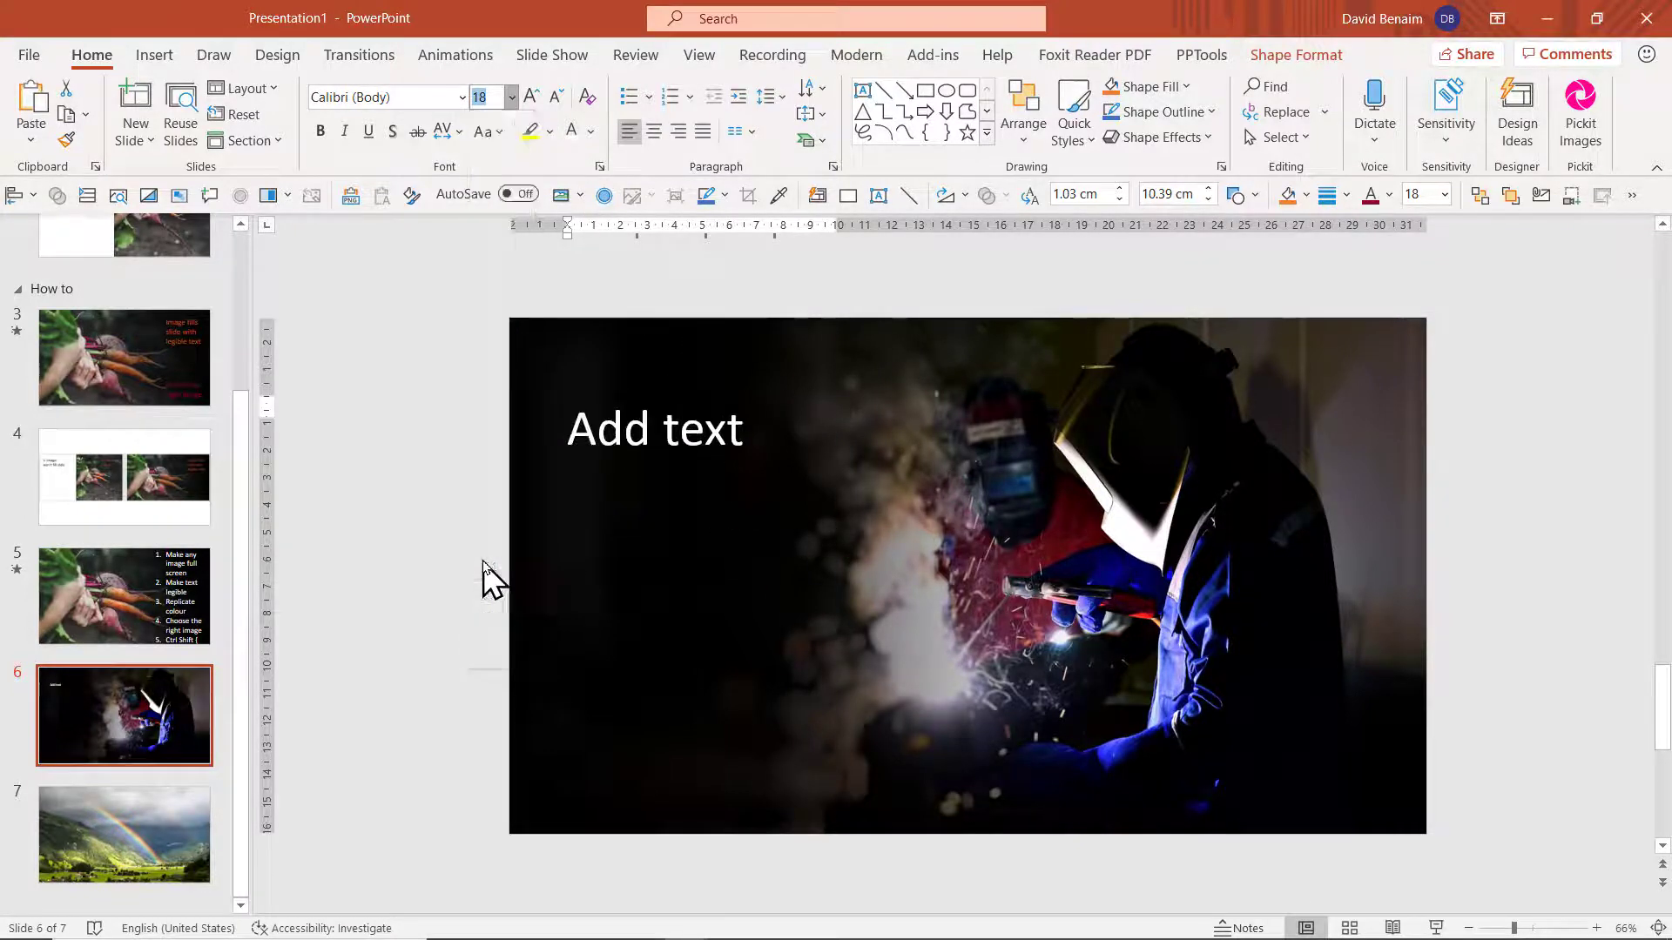
click(1549, 485)
Step: Nudge the overlay, add 'Ctrl Shift' to the carrots slide's list, and return to slide 6
click(663, 610)
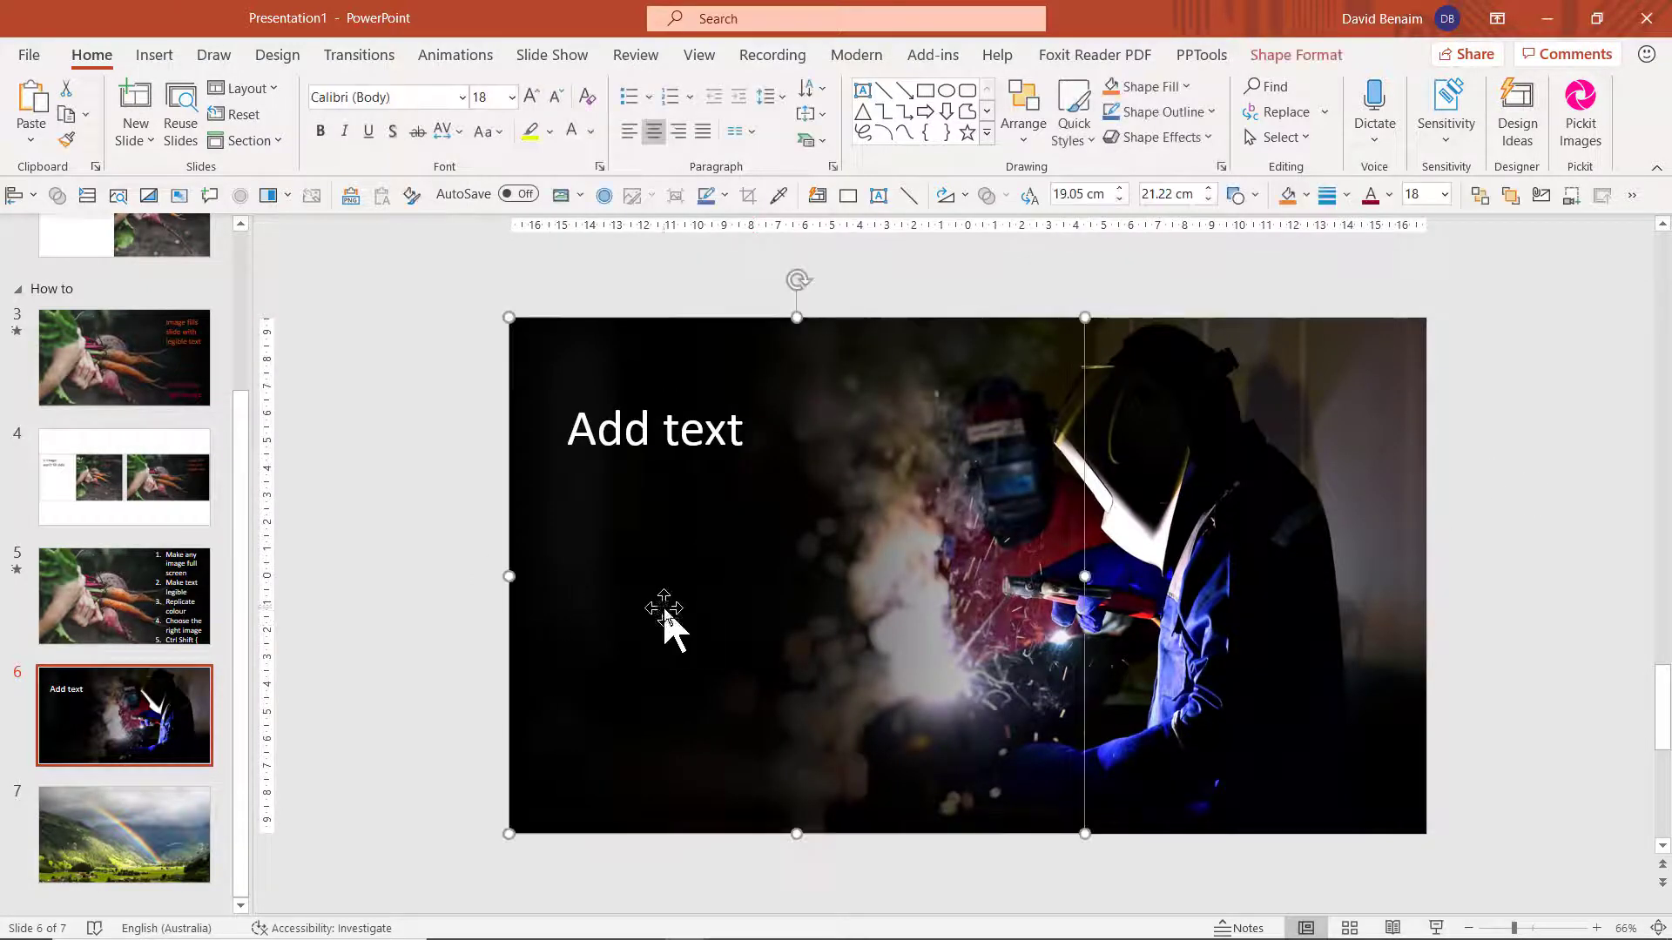
mouse_move(666, 544)
mouse_down()
mouse_move(772, 649)
mouse_move(974, 667)
mouse_move(944, 642)
mouse_move(734, 581)
mouse_move(646, 522)
mouse_move(665, 541)
mouse_up()
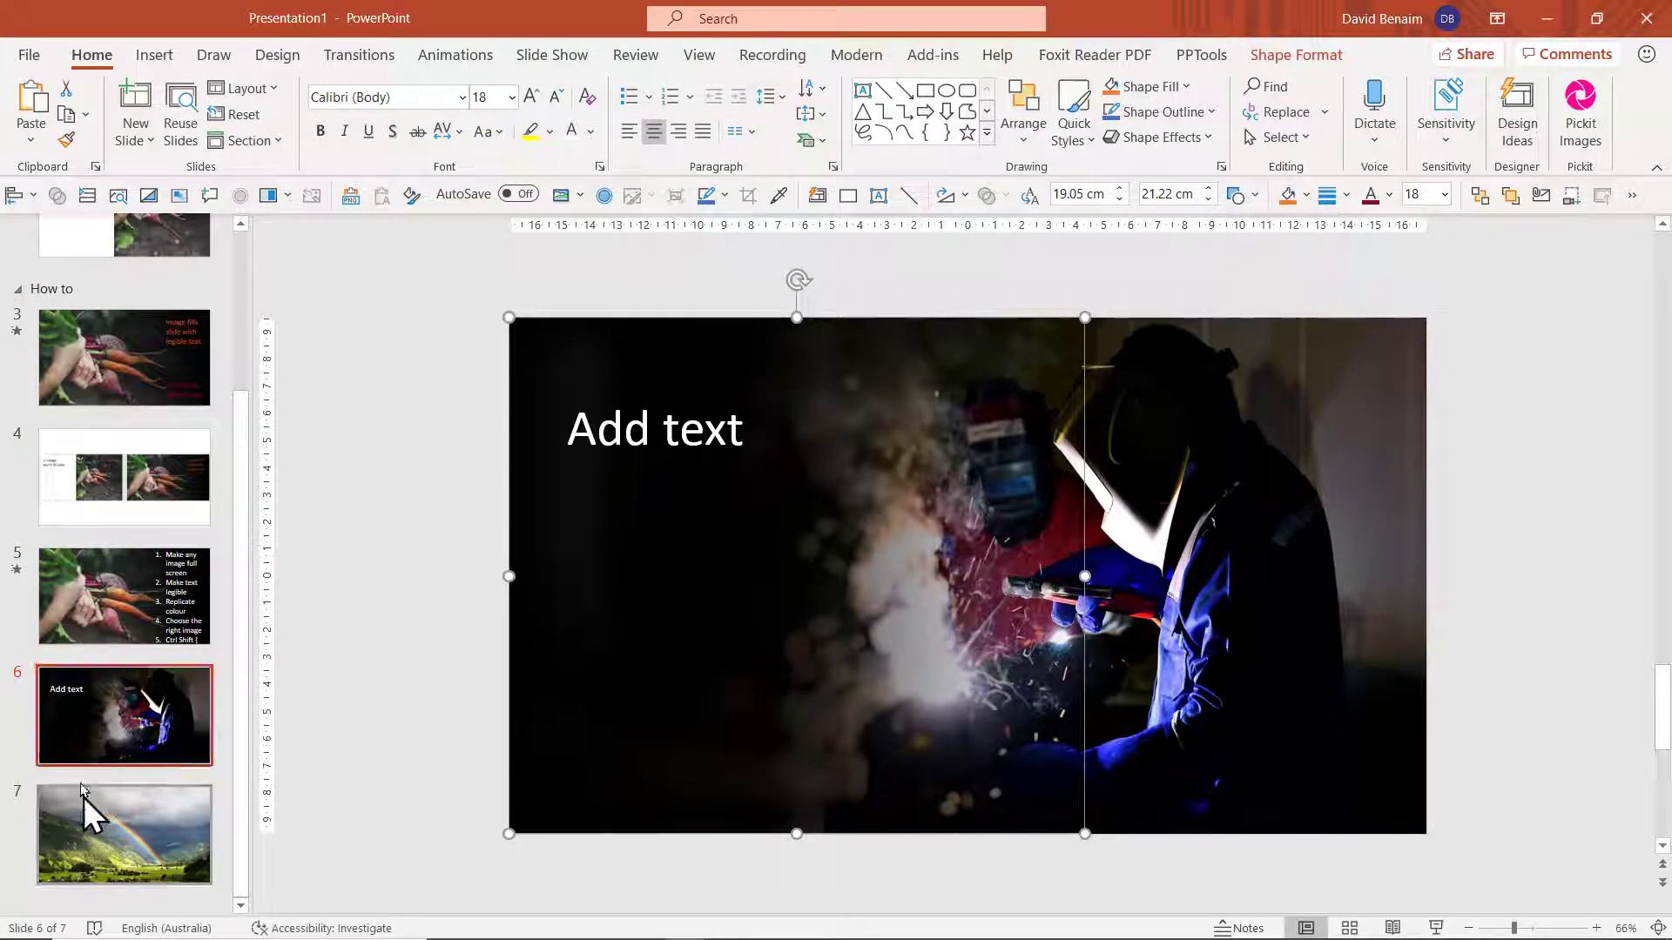
click(96, 632)
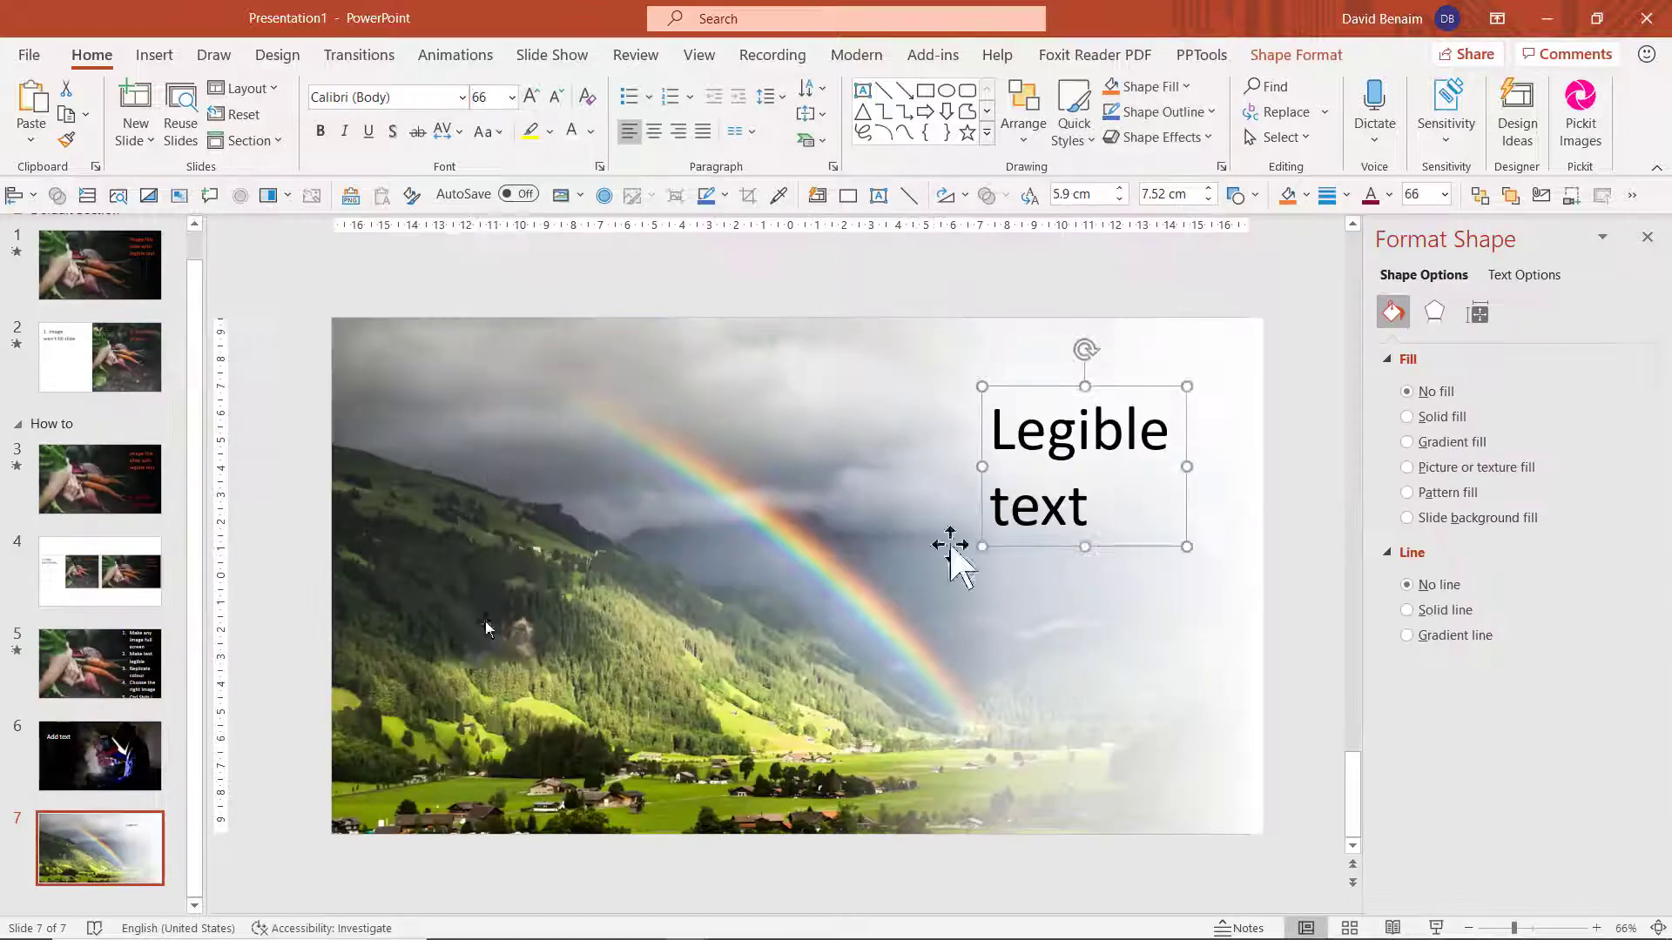
key(ctrl+shift+period)
text(Ctrl Shift)
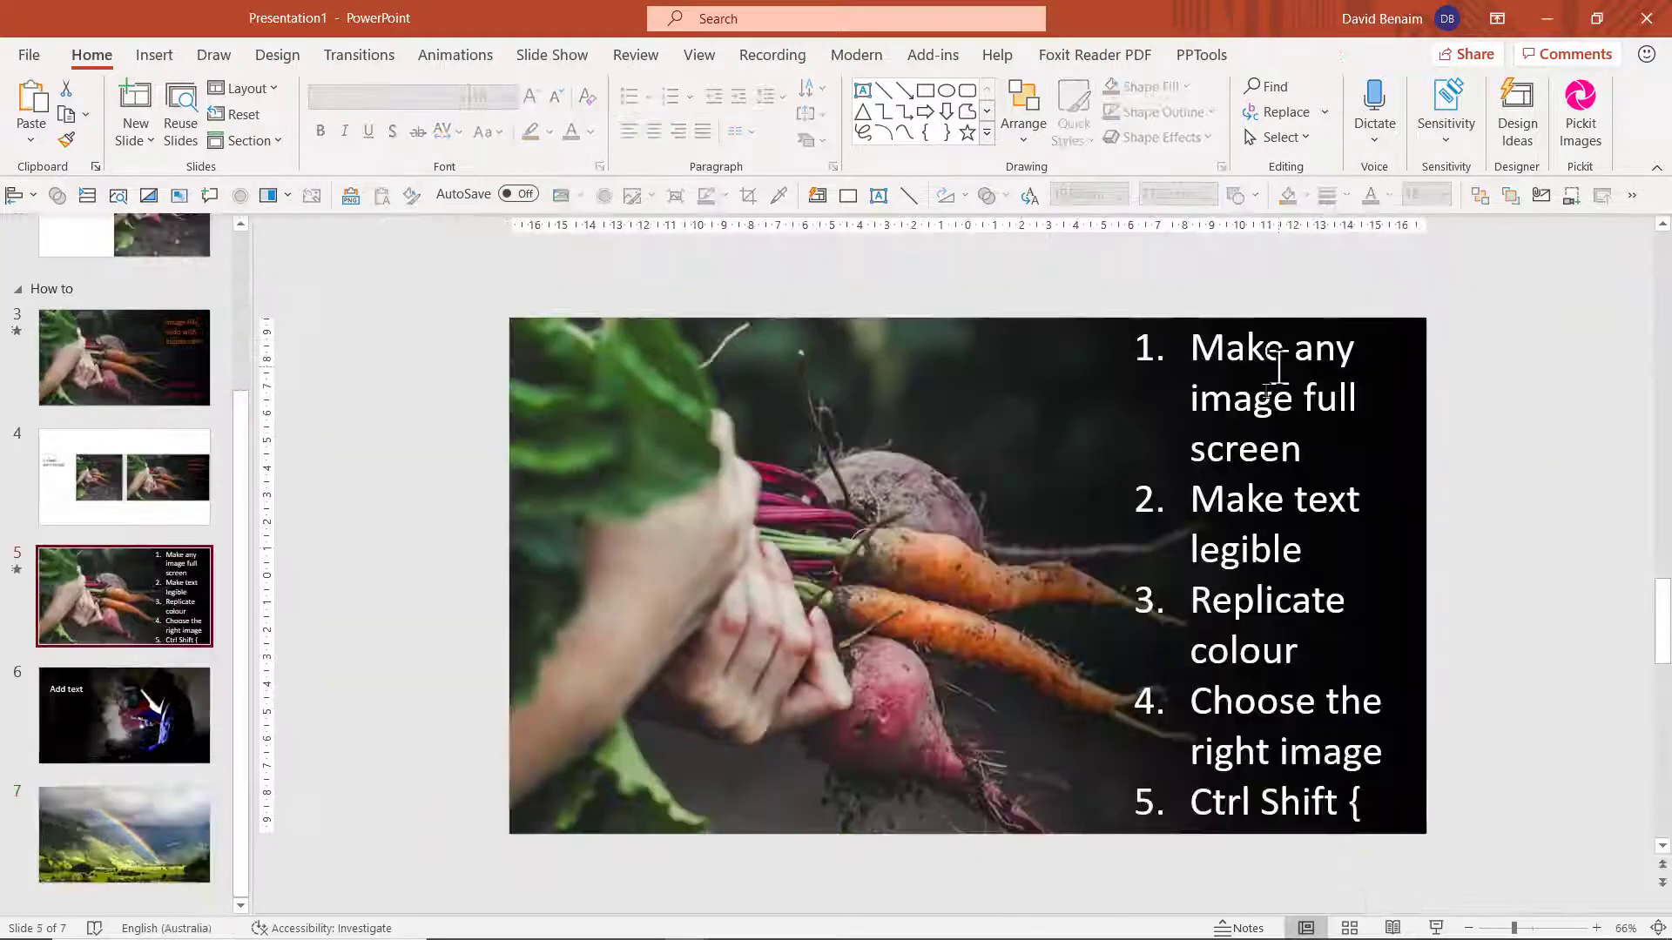
click(108, 757)
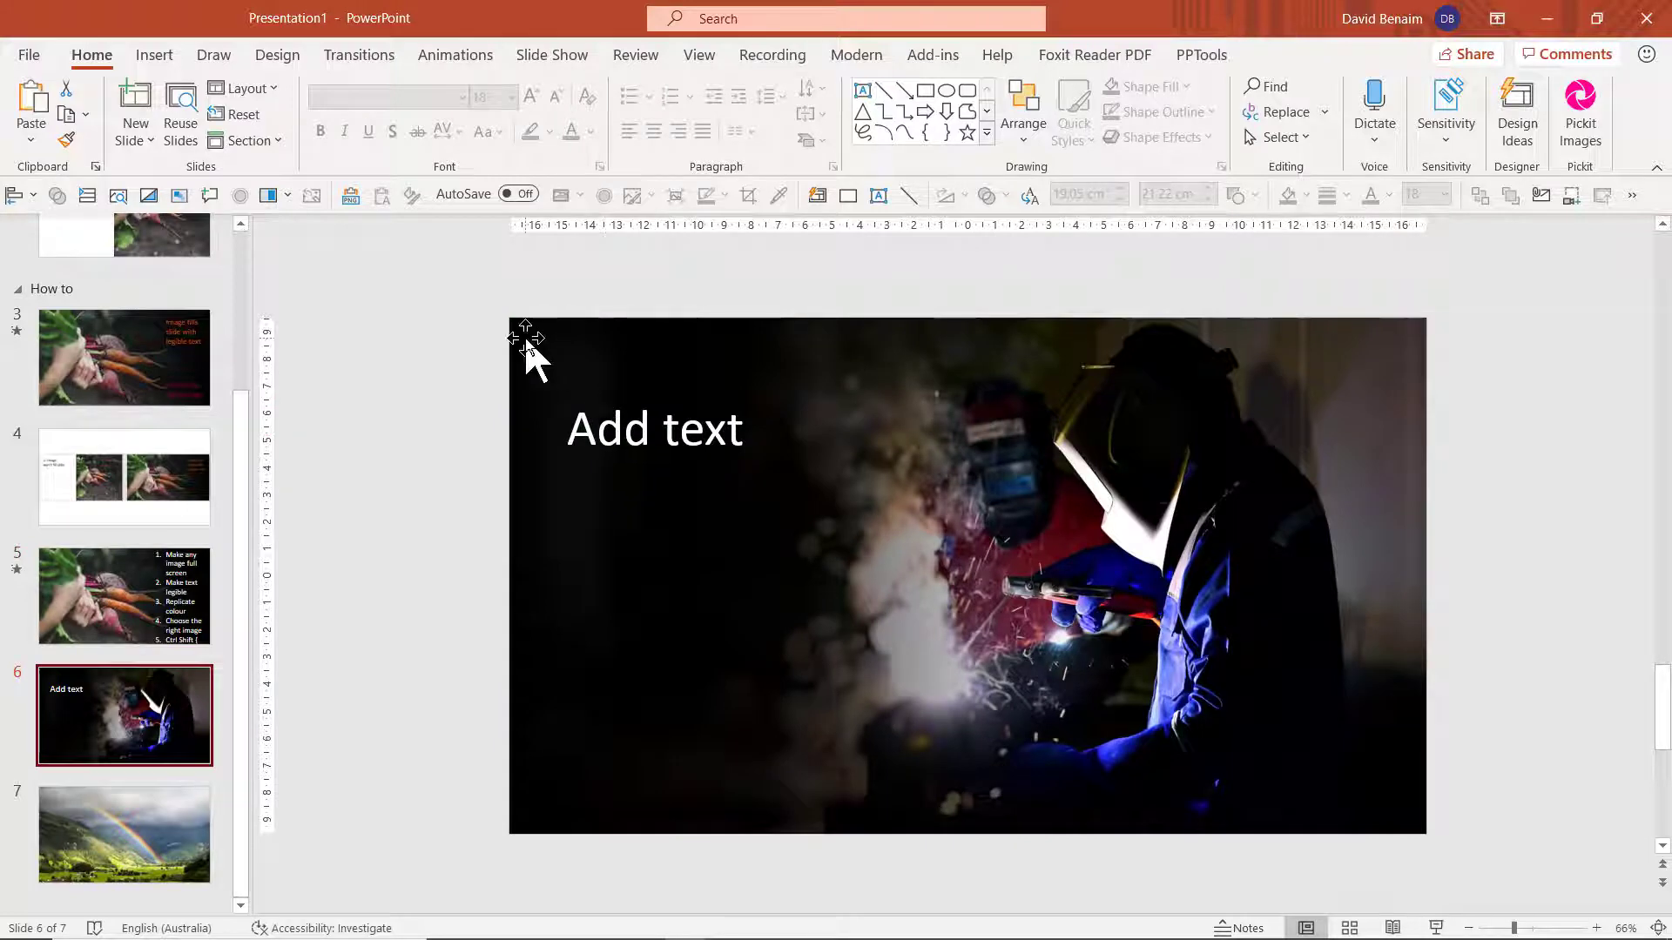
Step: On slide 7, draw a rectangle over the right half of the rainbow photo
click(143, 816)
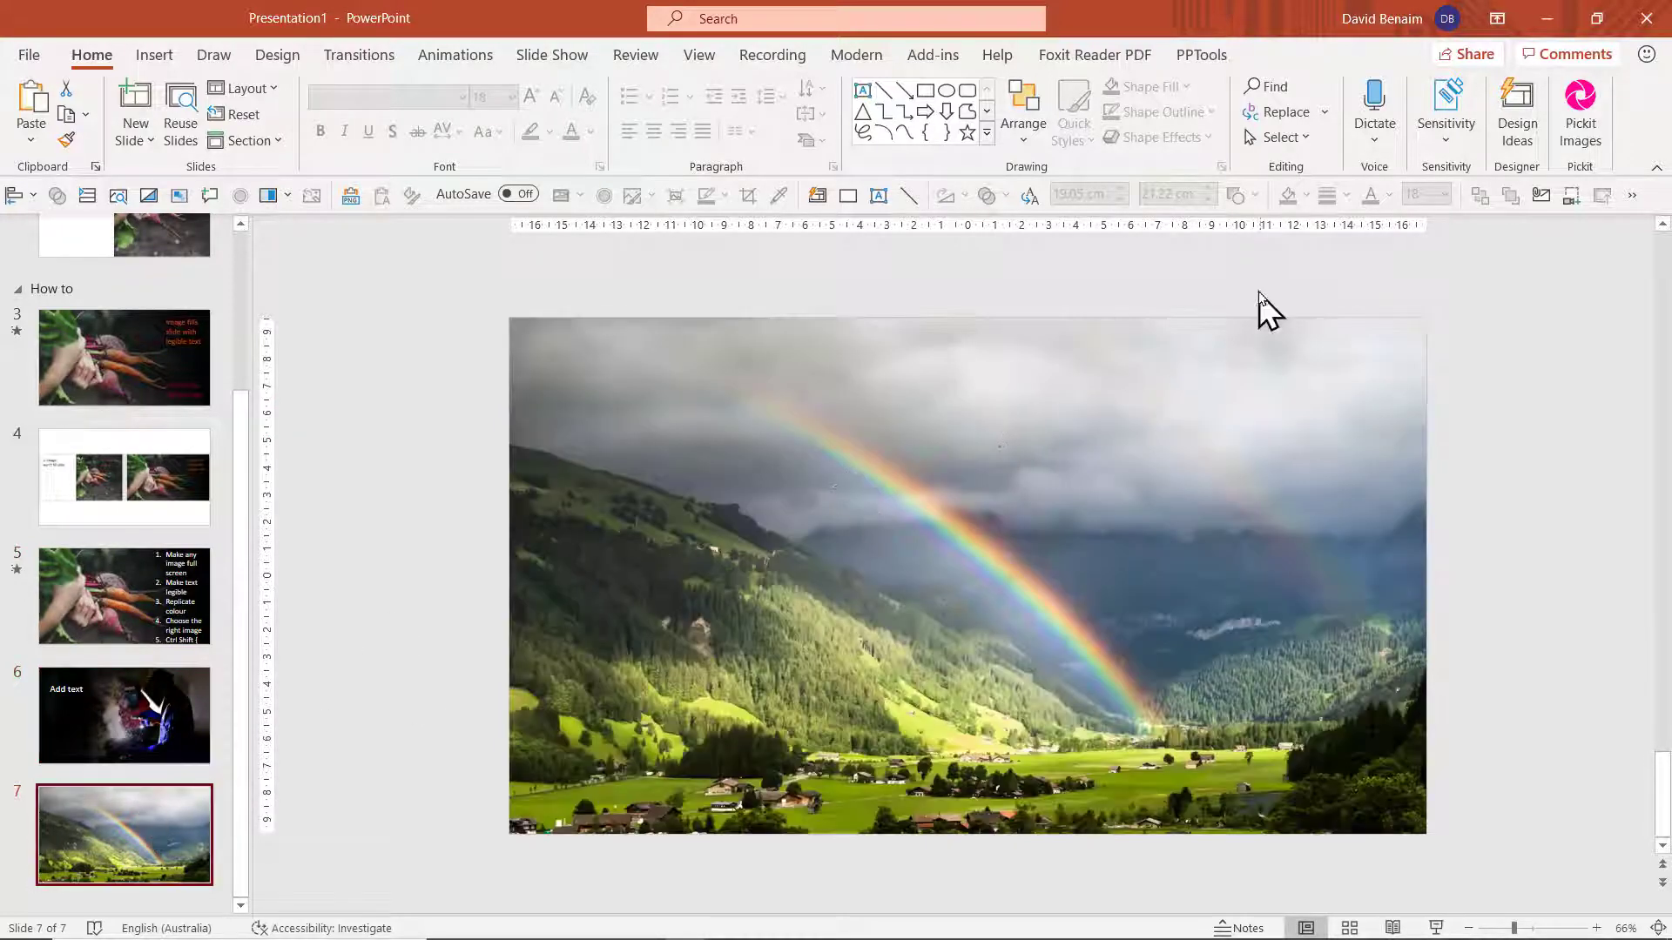
click(923, 96)
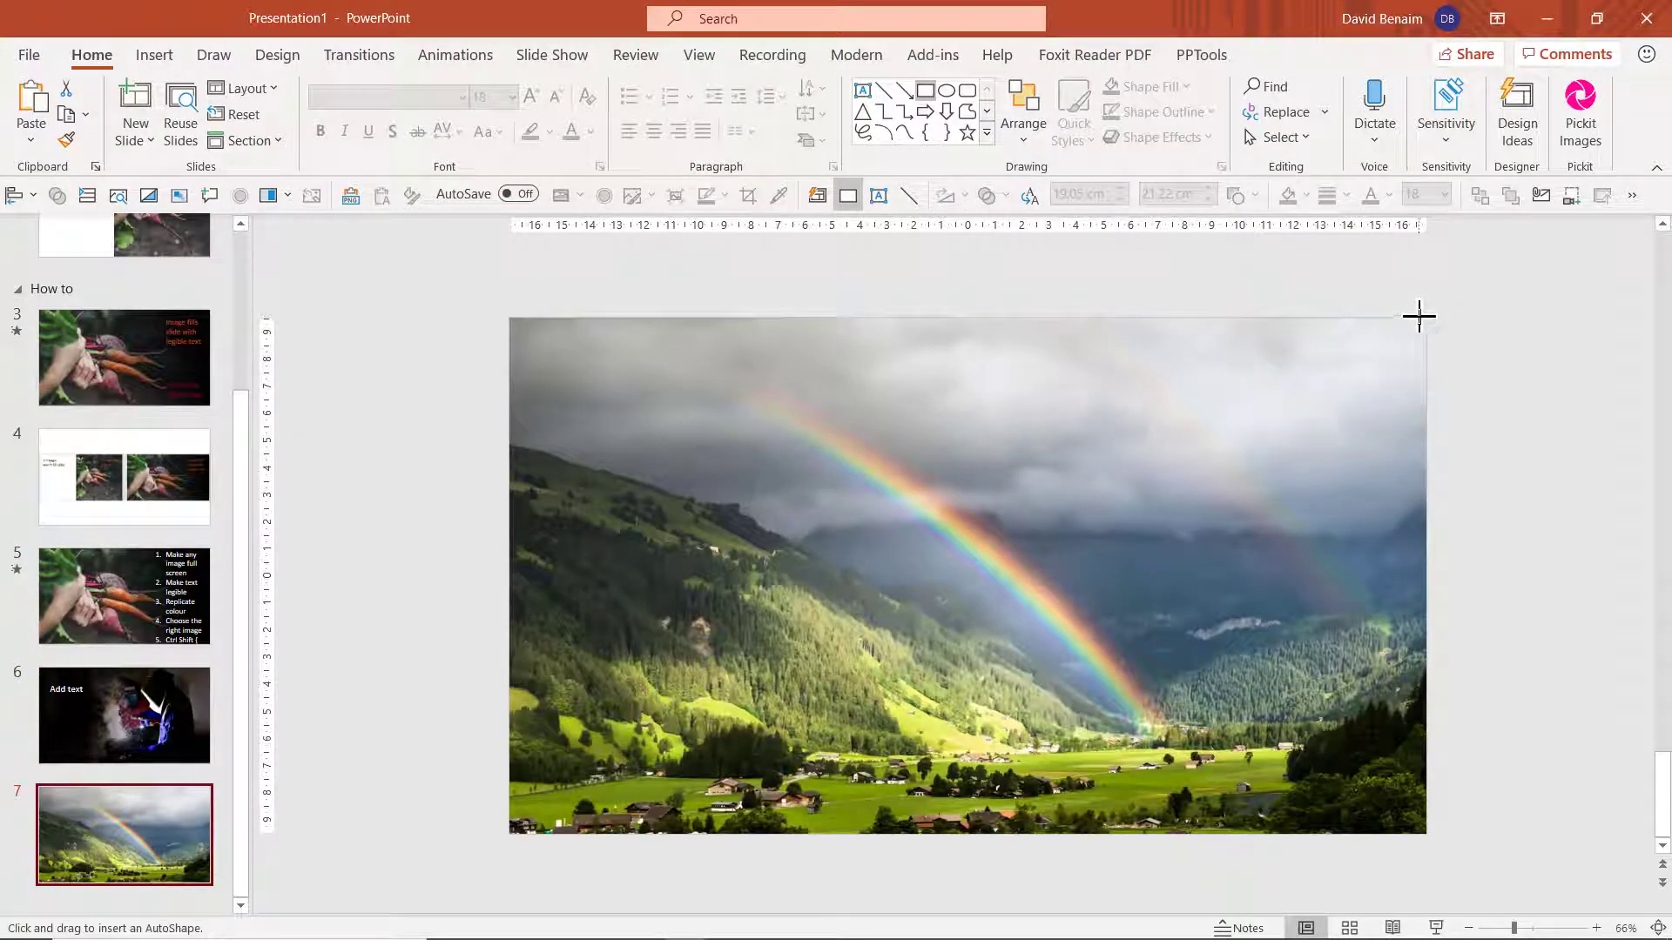
drag(1429, 315, 989, 834)
Step: Give the rectangle a gradient fill with its direction reversed to 180°
right_click(1132, 526)
click(1219, 885)
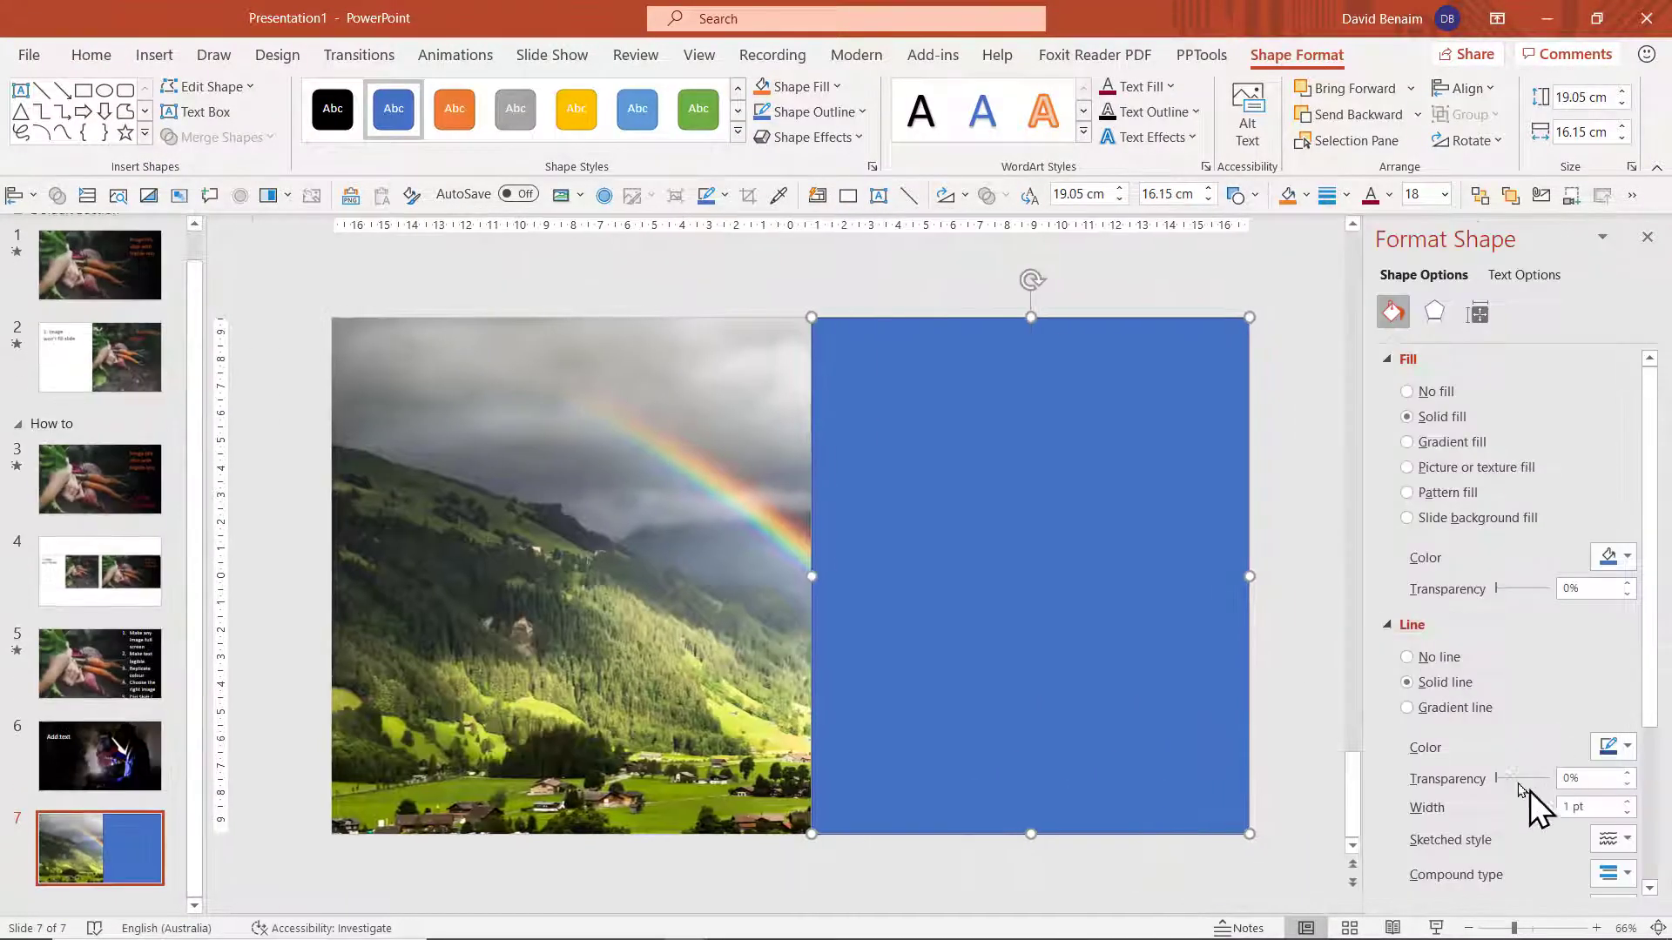
click(1406, 442)
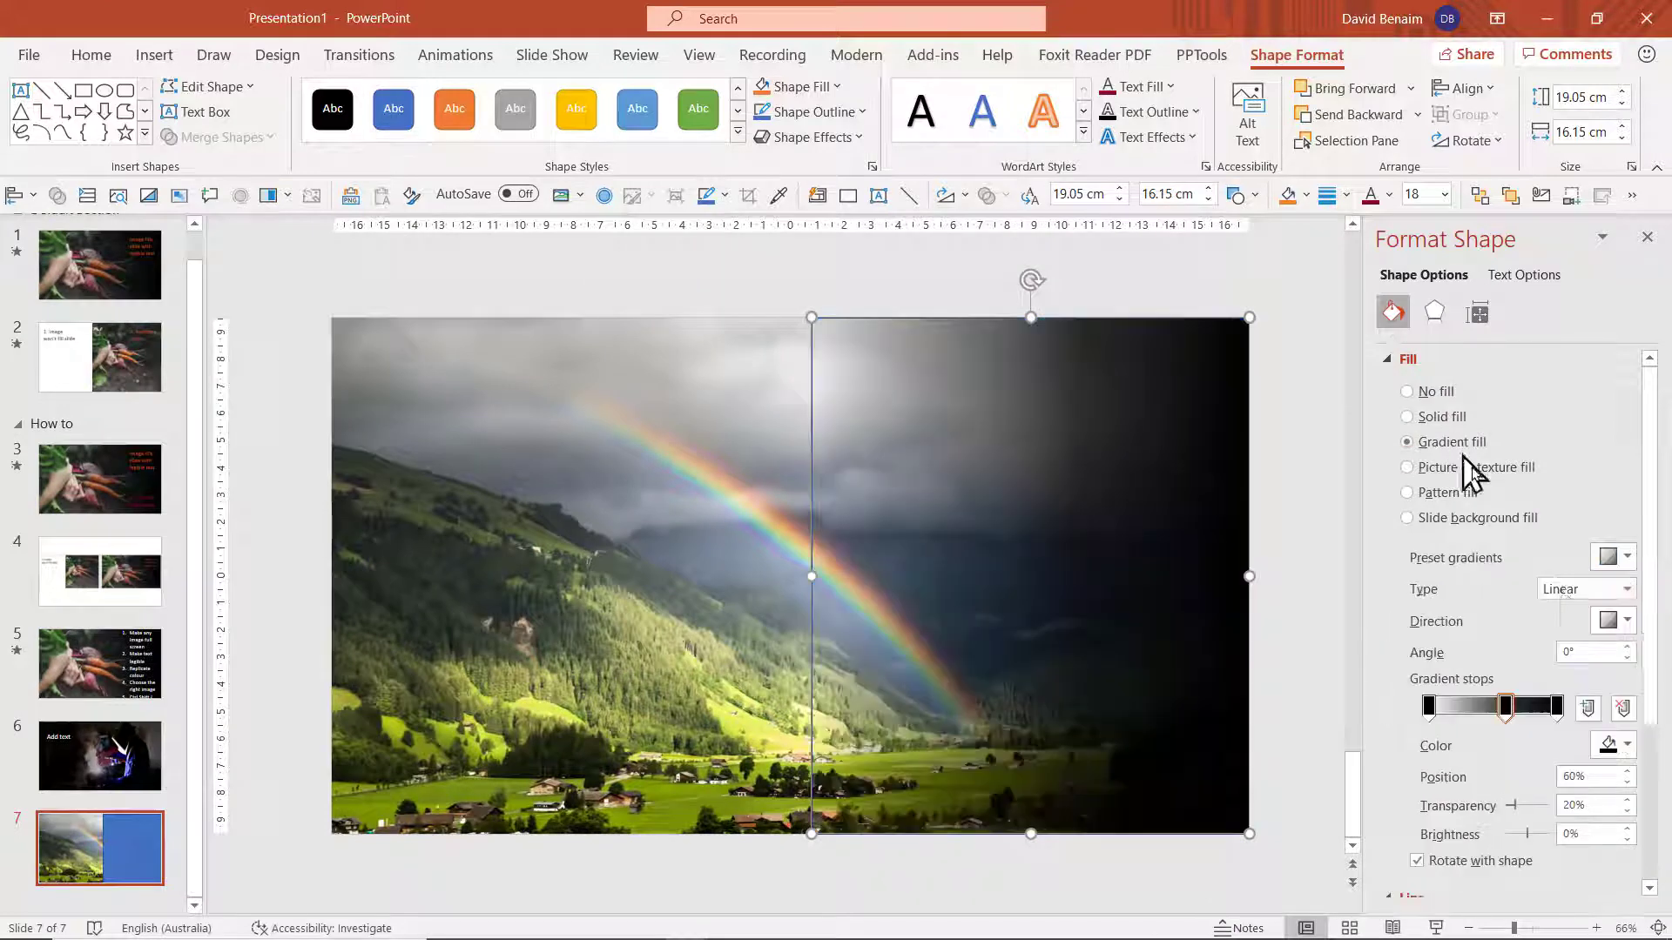
click(1625, 621)
click(1410, 718)
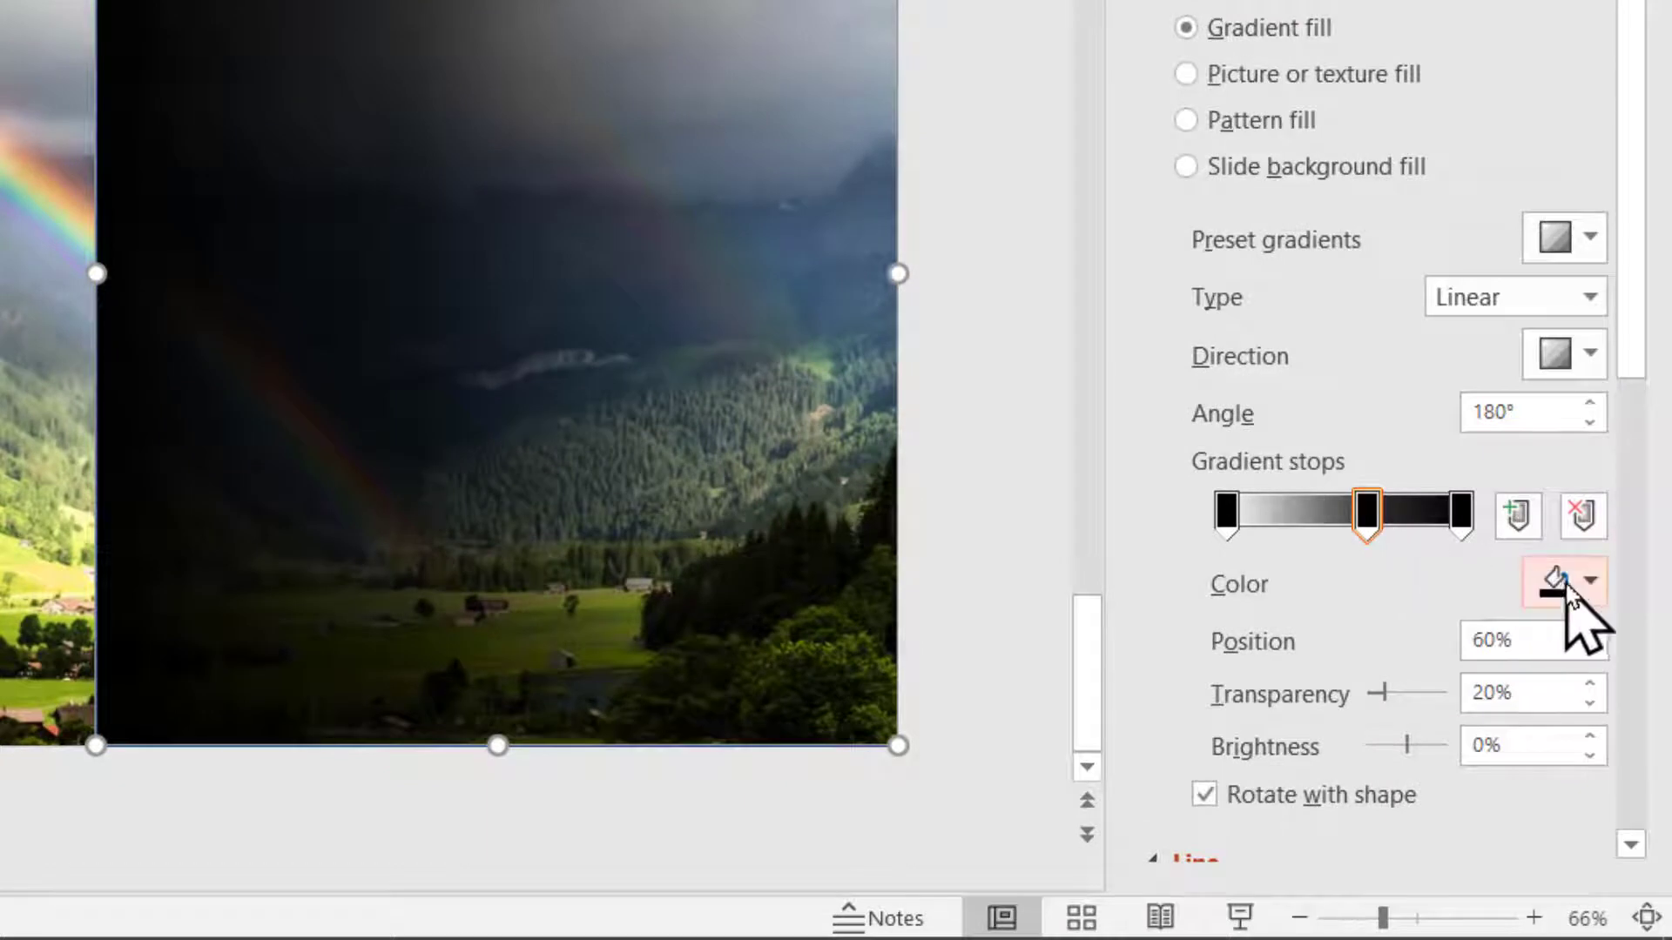
Step: Make the middle, right and left gradient stops all white
click(1563, 583)
click(1364, 51)
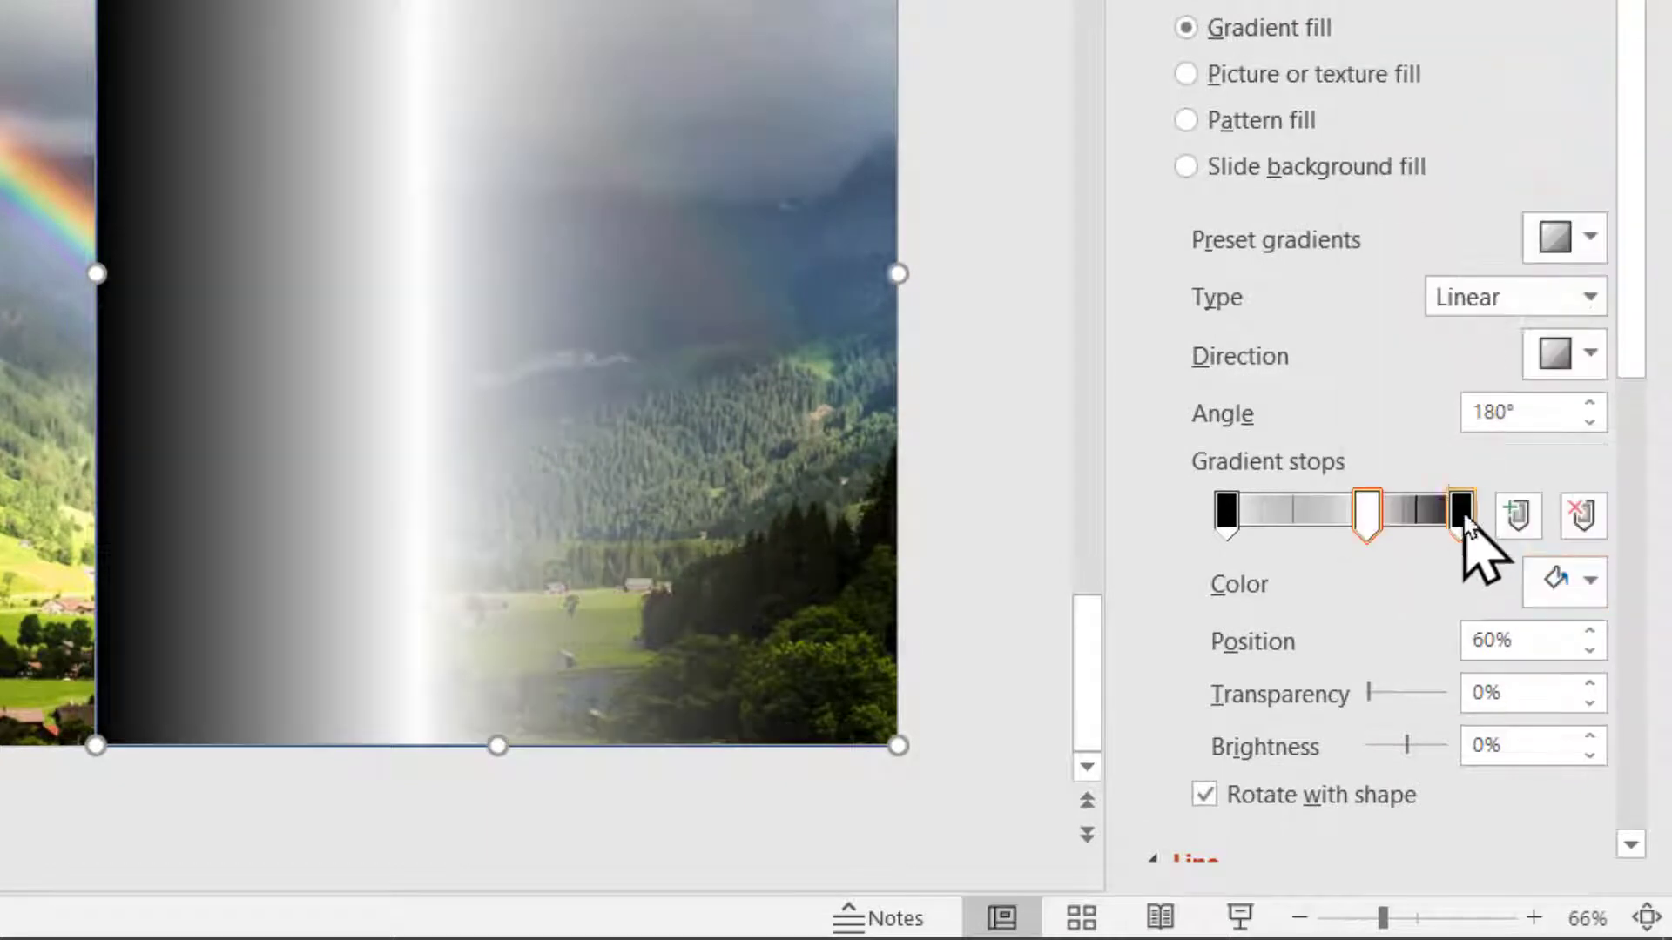
click(1463, 516)
click(1578, 570)
click(1361, 54)
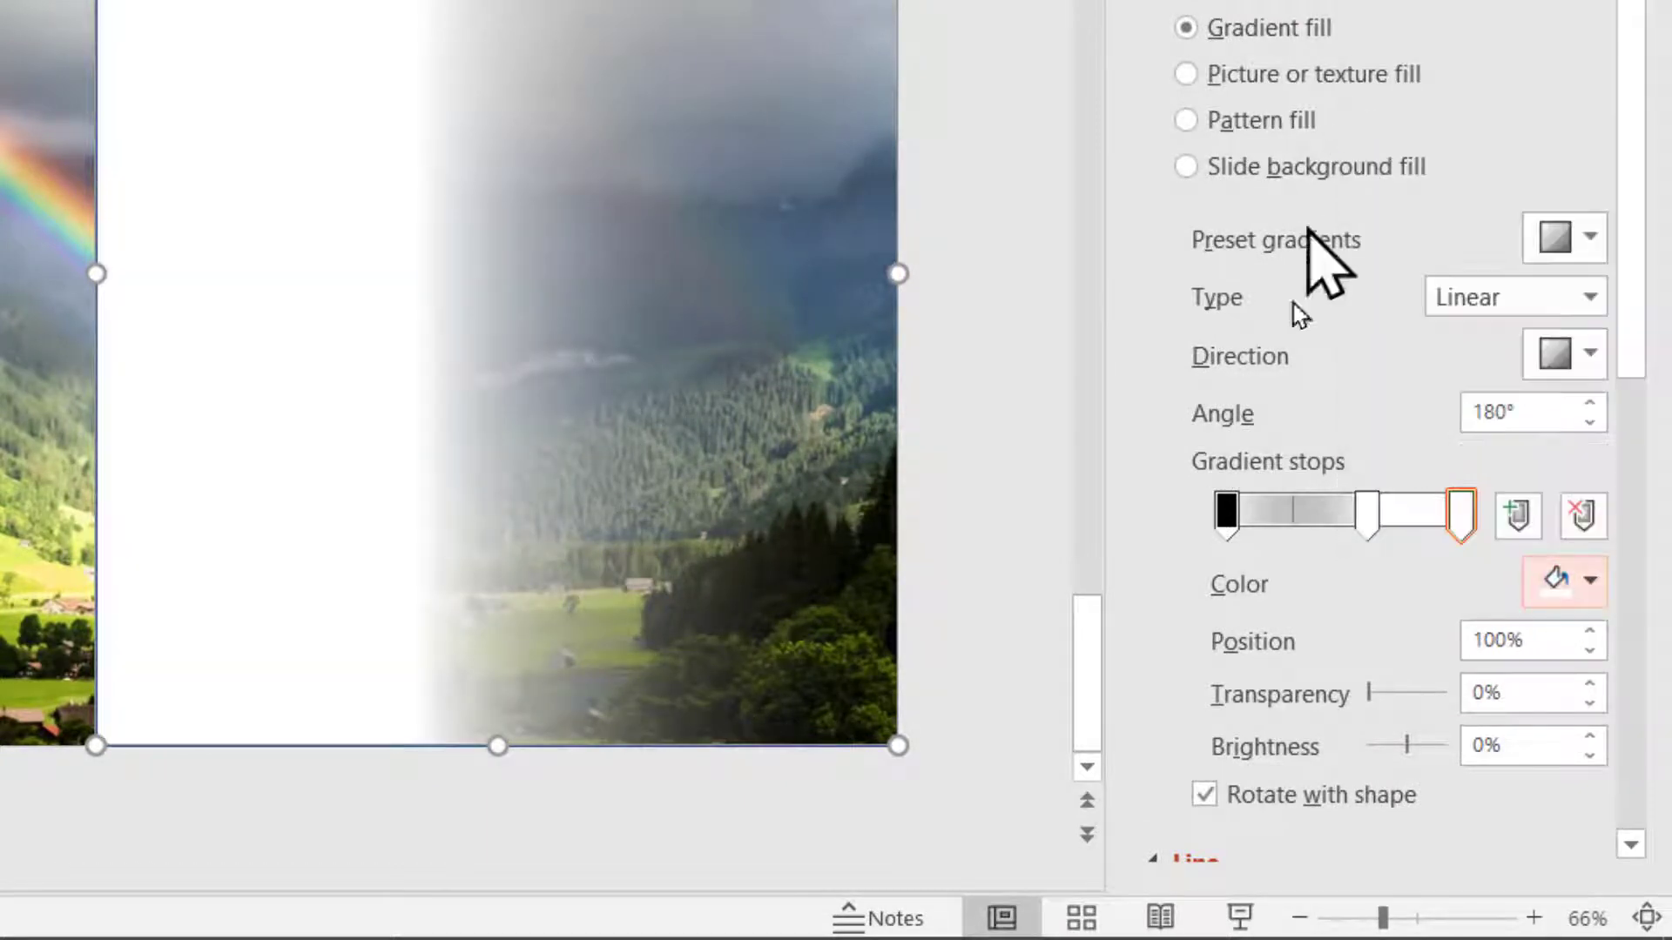
click(1227, 510)
click(1554, 582)
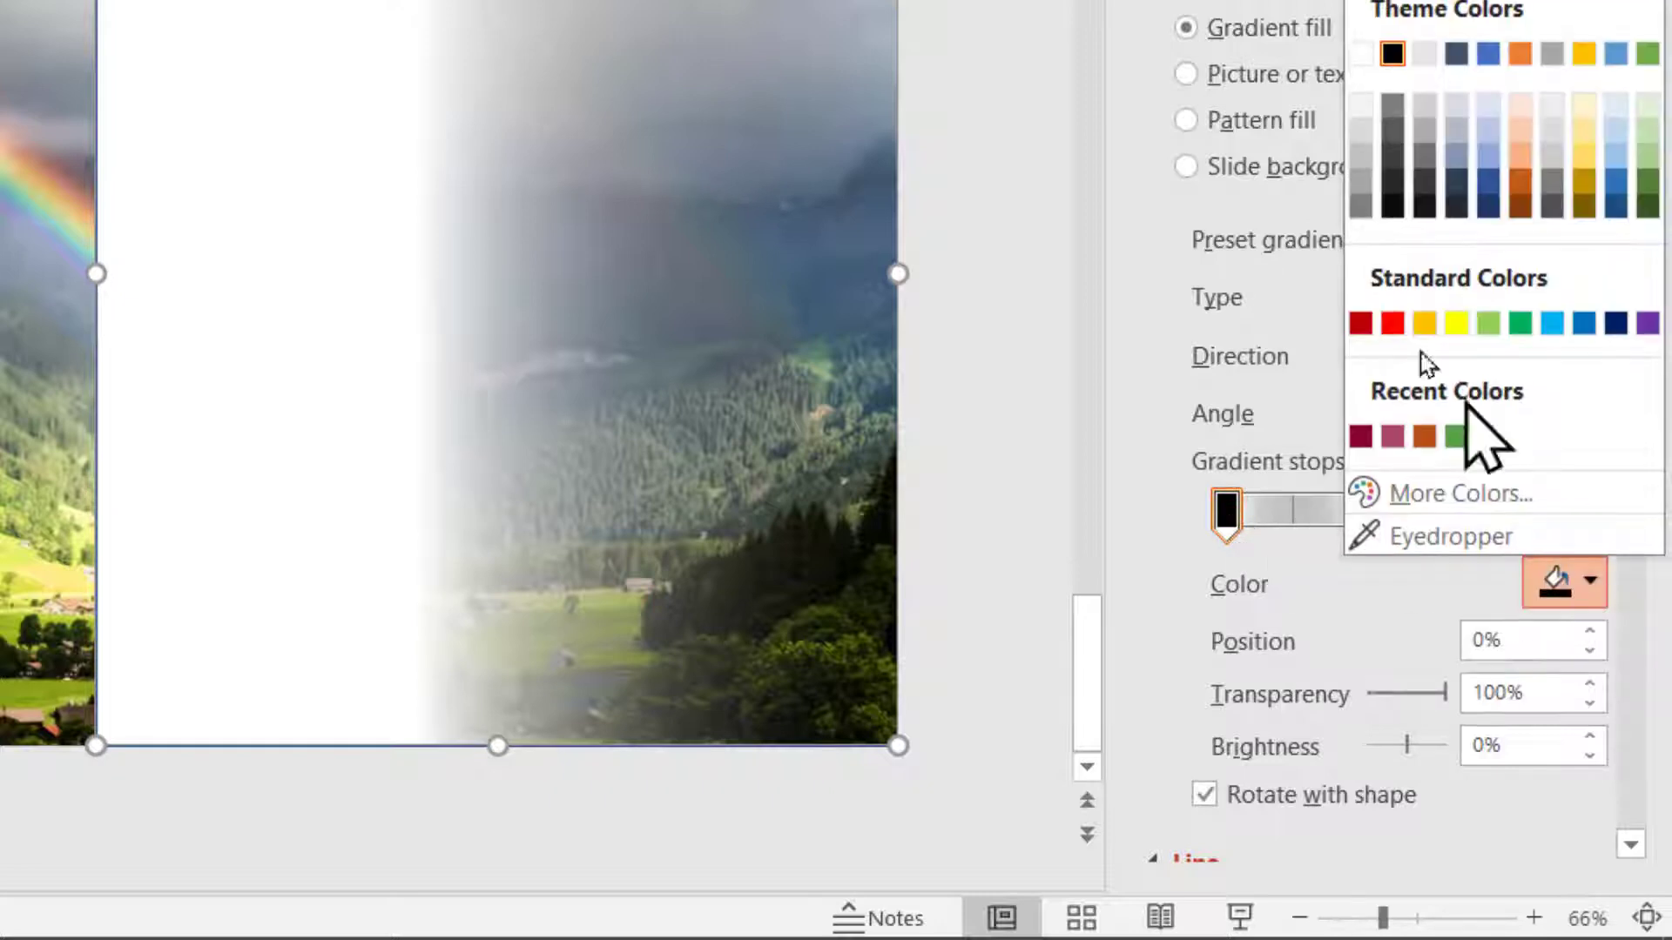
click(1360, 54)
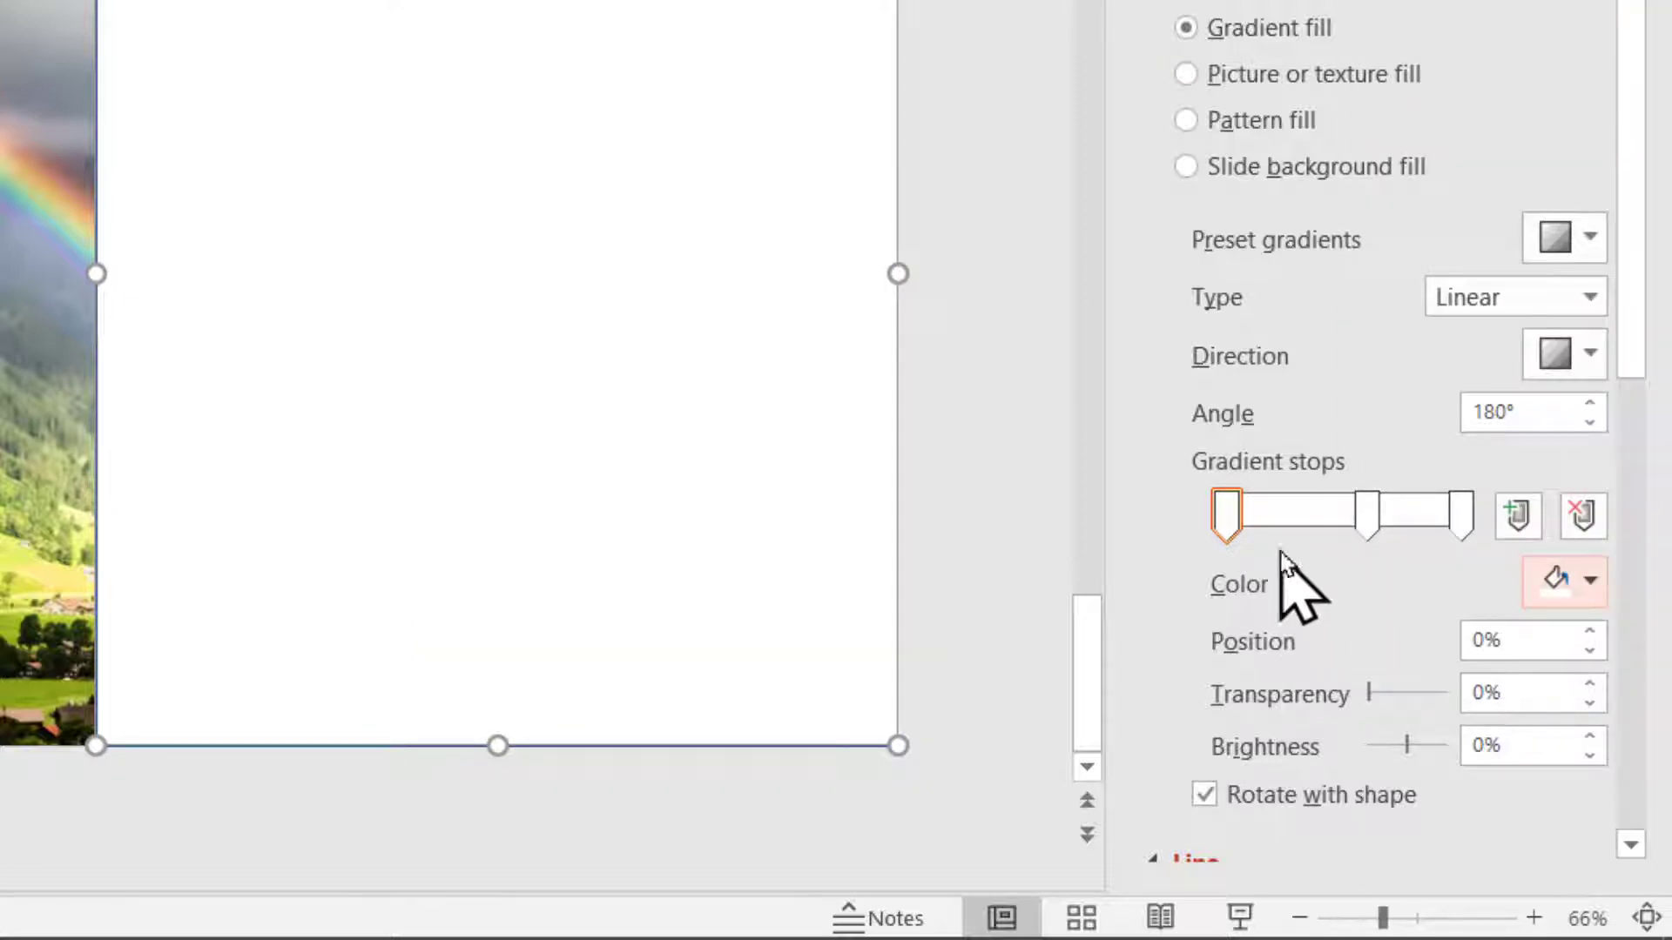
Step: Remove the rectangle's outline by choosing No line
scroll(1381, 488, down, 5)
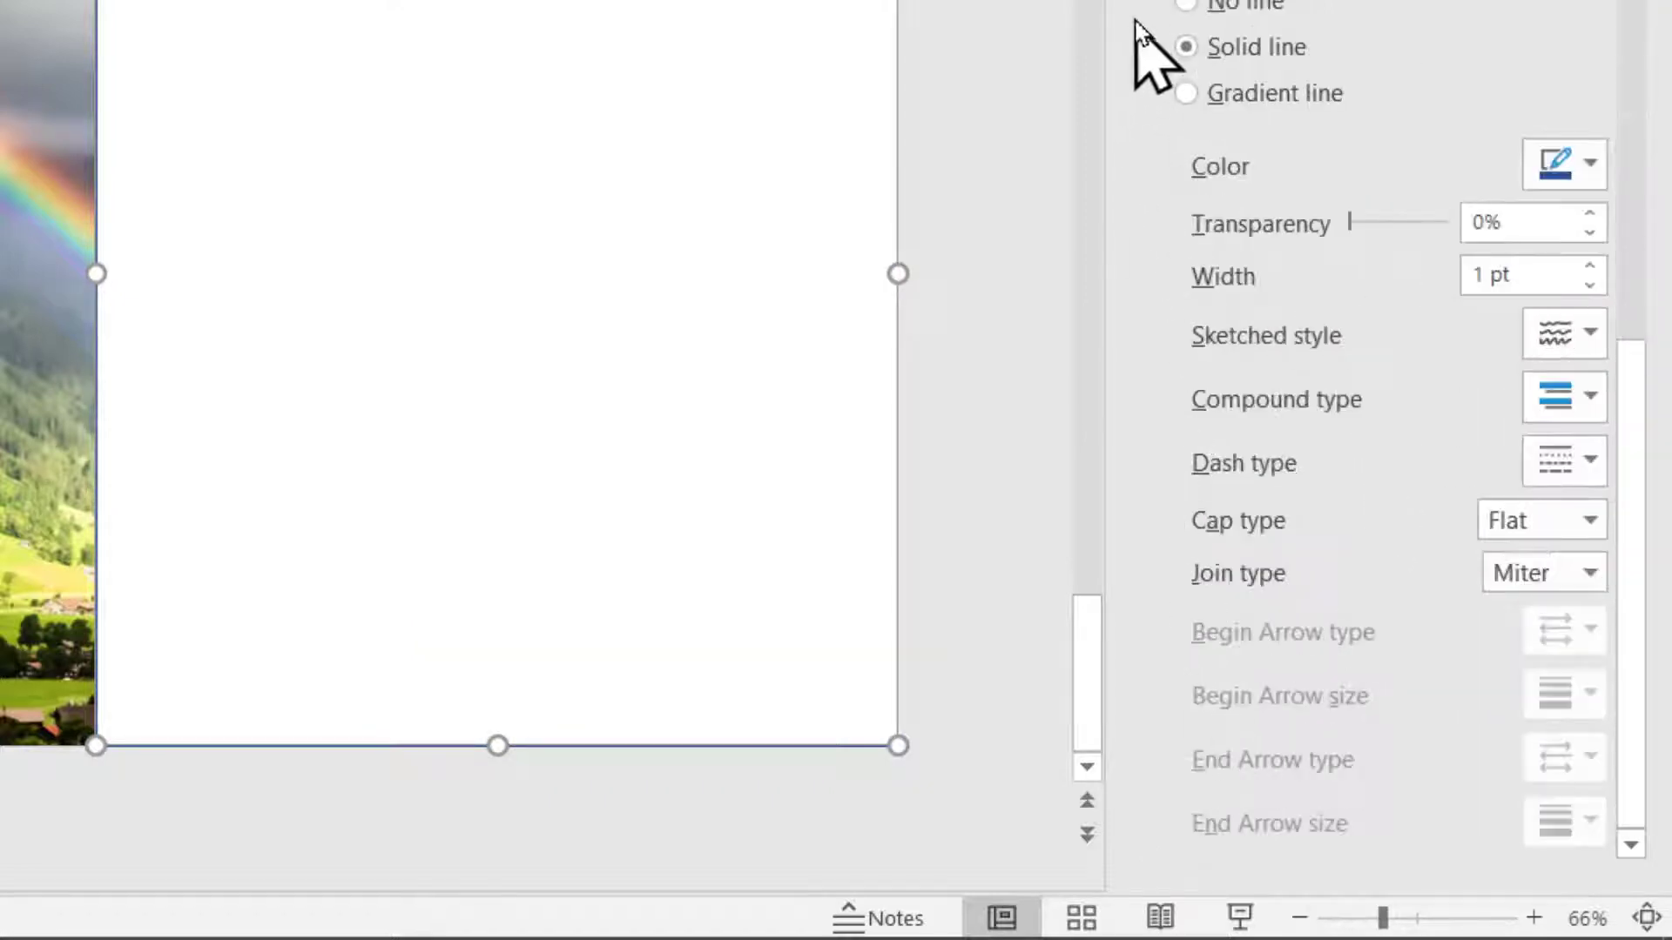
click(1223, 5)
scroll(1298, 131, up, 6)
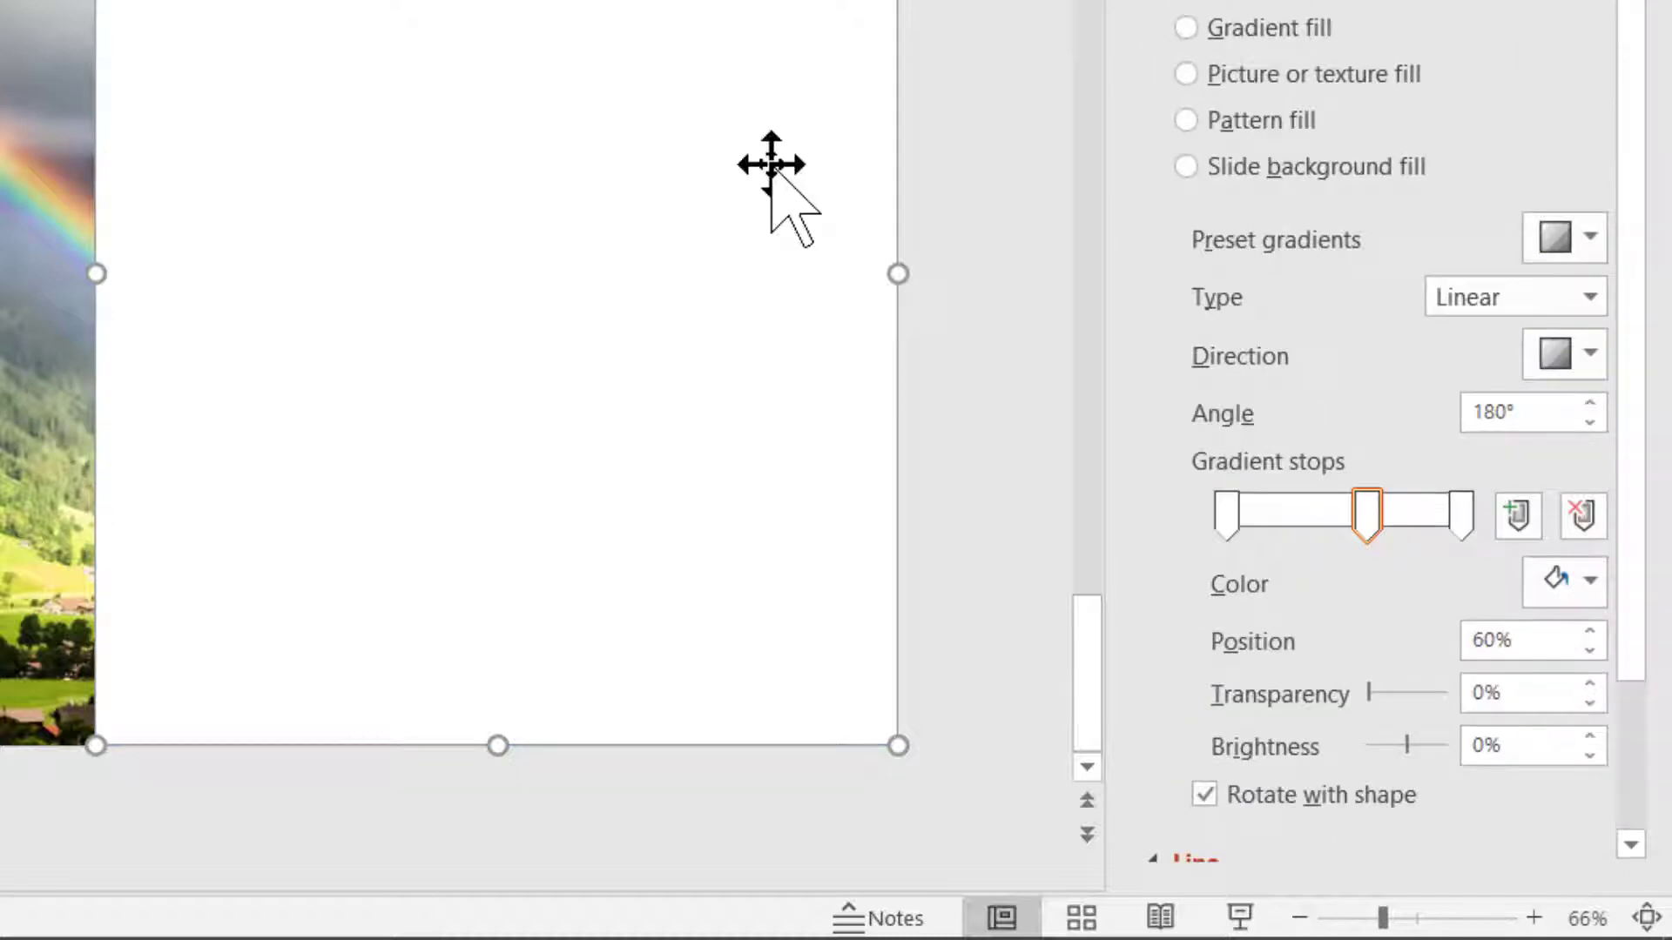
Step: Set the right stop's transparency to 100% and the middle stop's to 30%
click(1463, 515)
click(1474, 690)
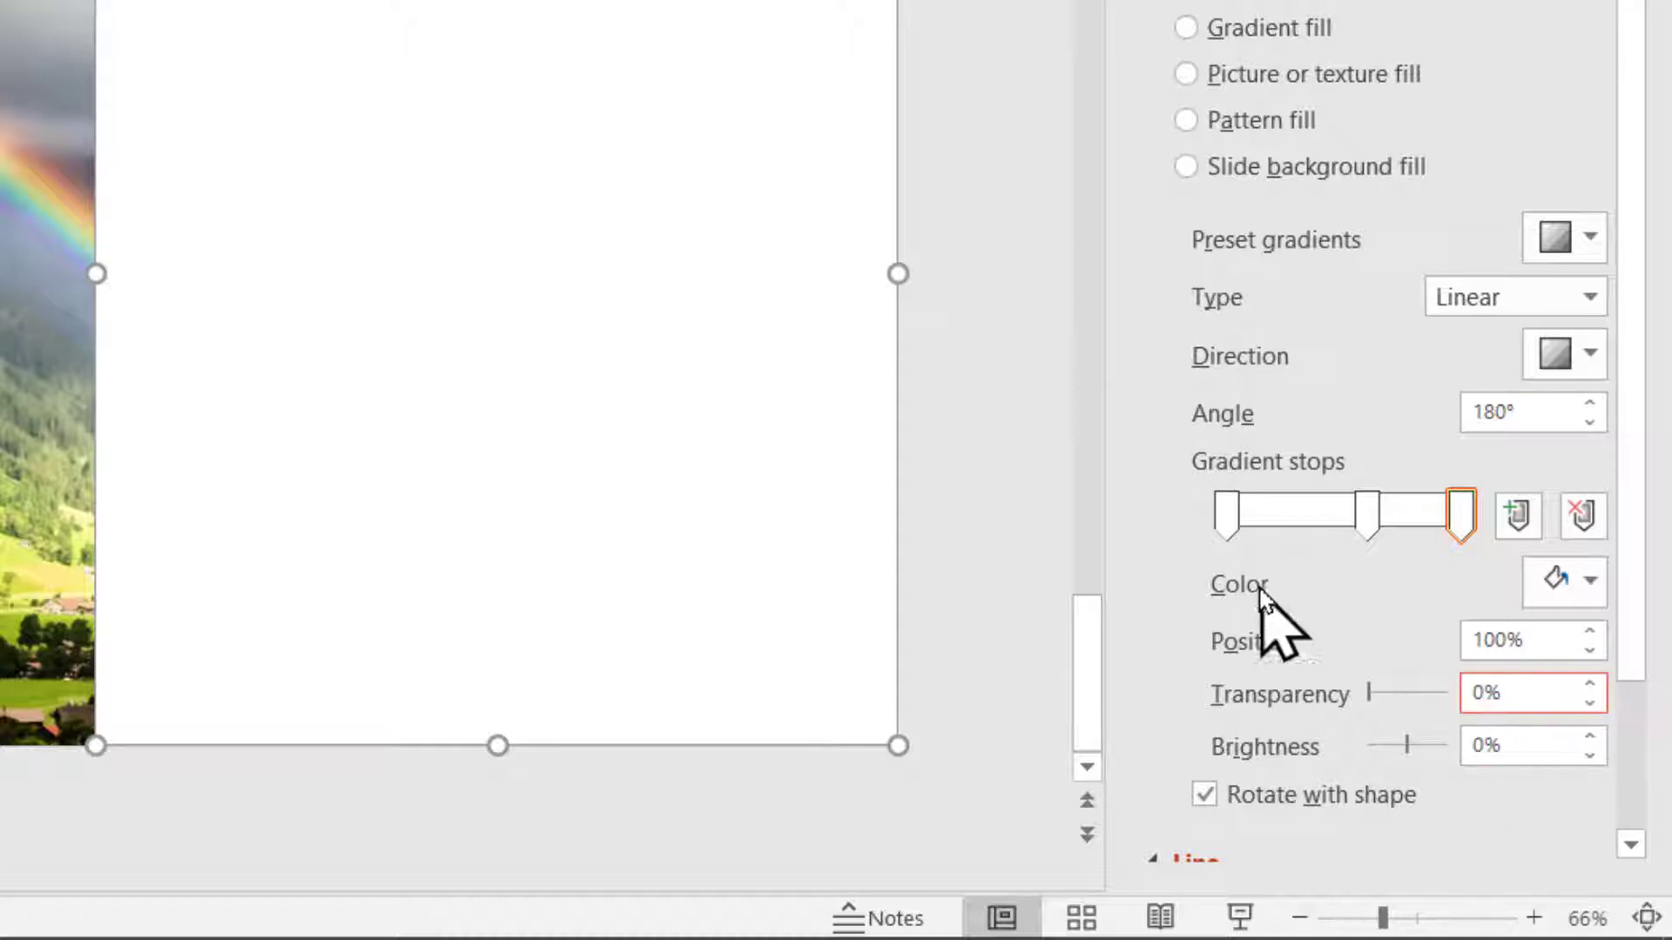
text(10)
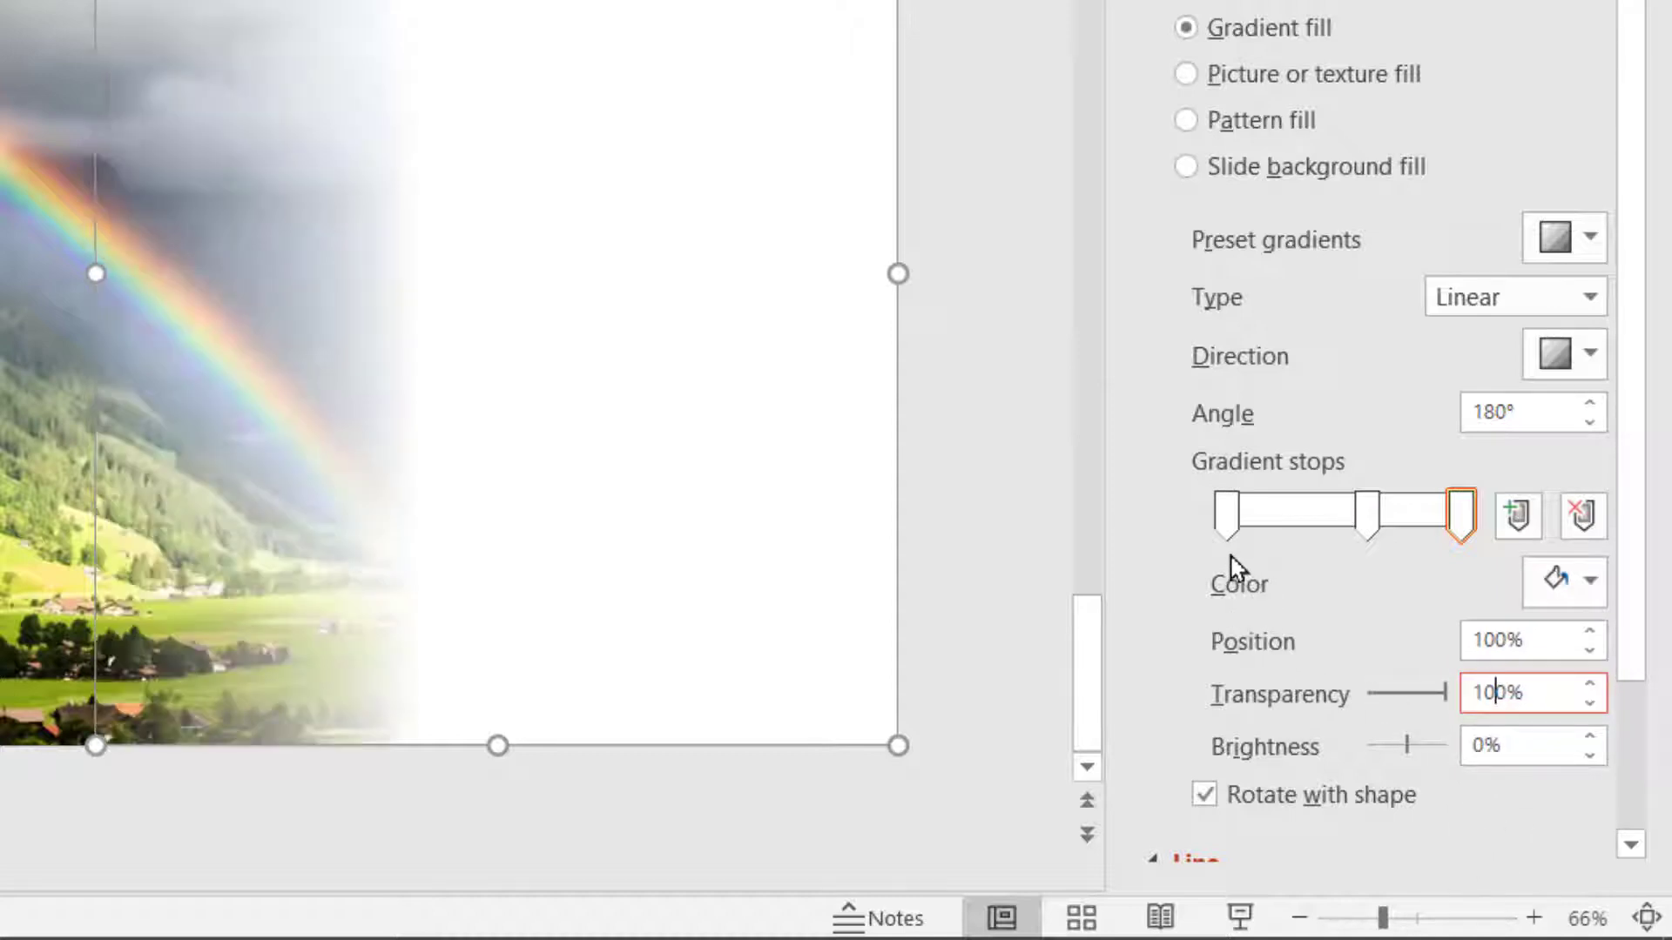
click(1375, 542)
click(1476, 693)
text(3)
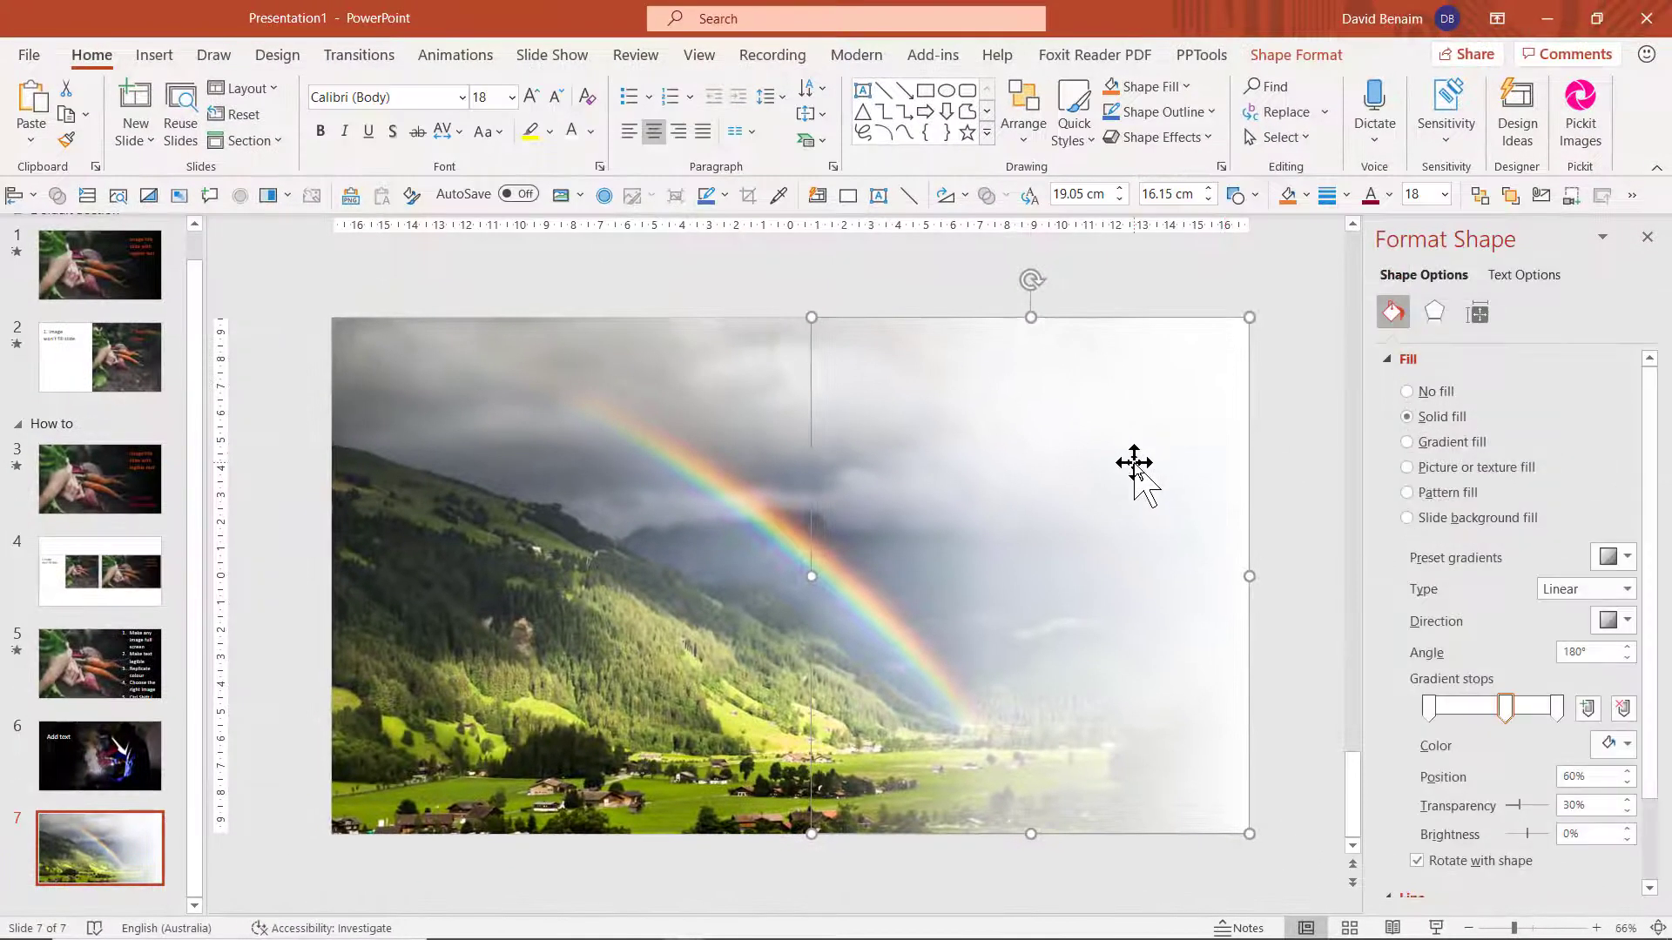
Step: Nudge the white fade shape and add a top-right text box reading 'Legible text / Ctrl Shift >'
mouse_move(1133, 462)
mouse_down()
mouse_move(851, 650)
mouse_move(1136, 459)
mouse_up()
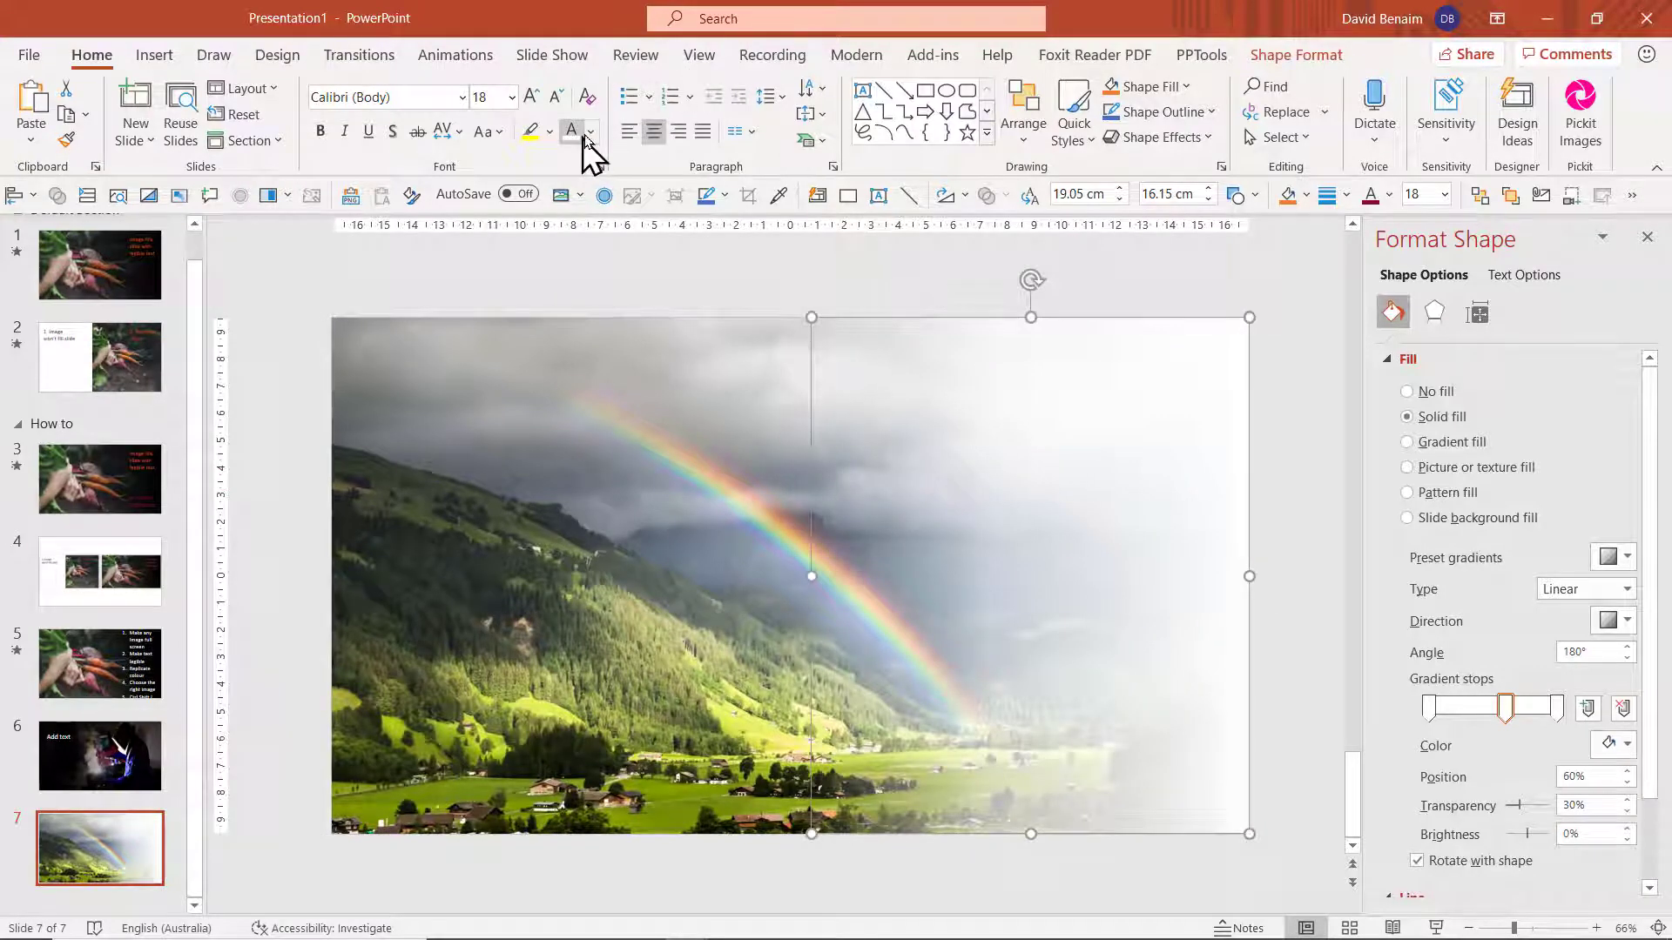
click(862, 91)
drag(983, 392, 1179, 478)
text(le text)
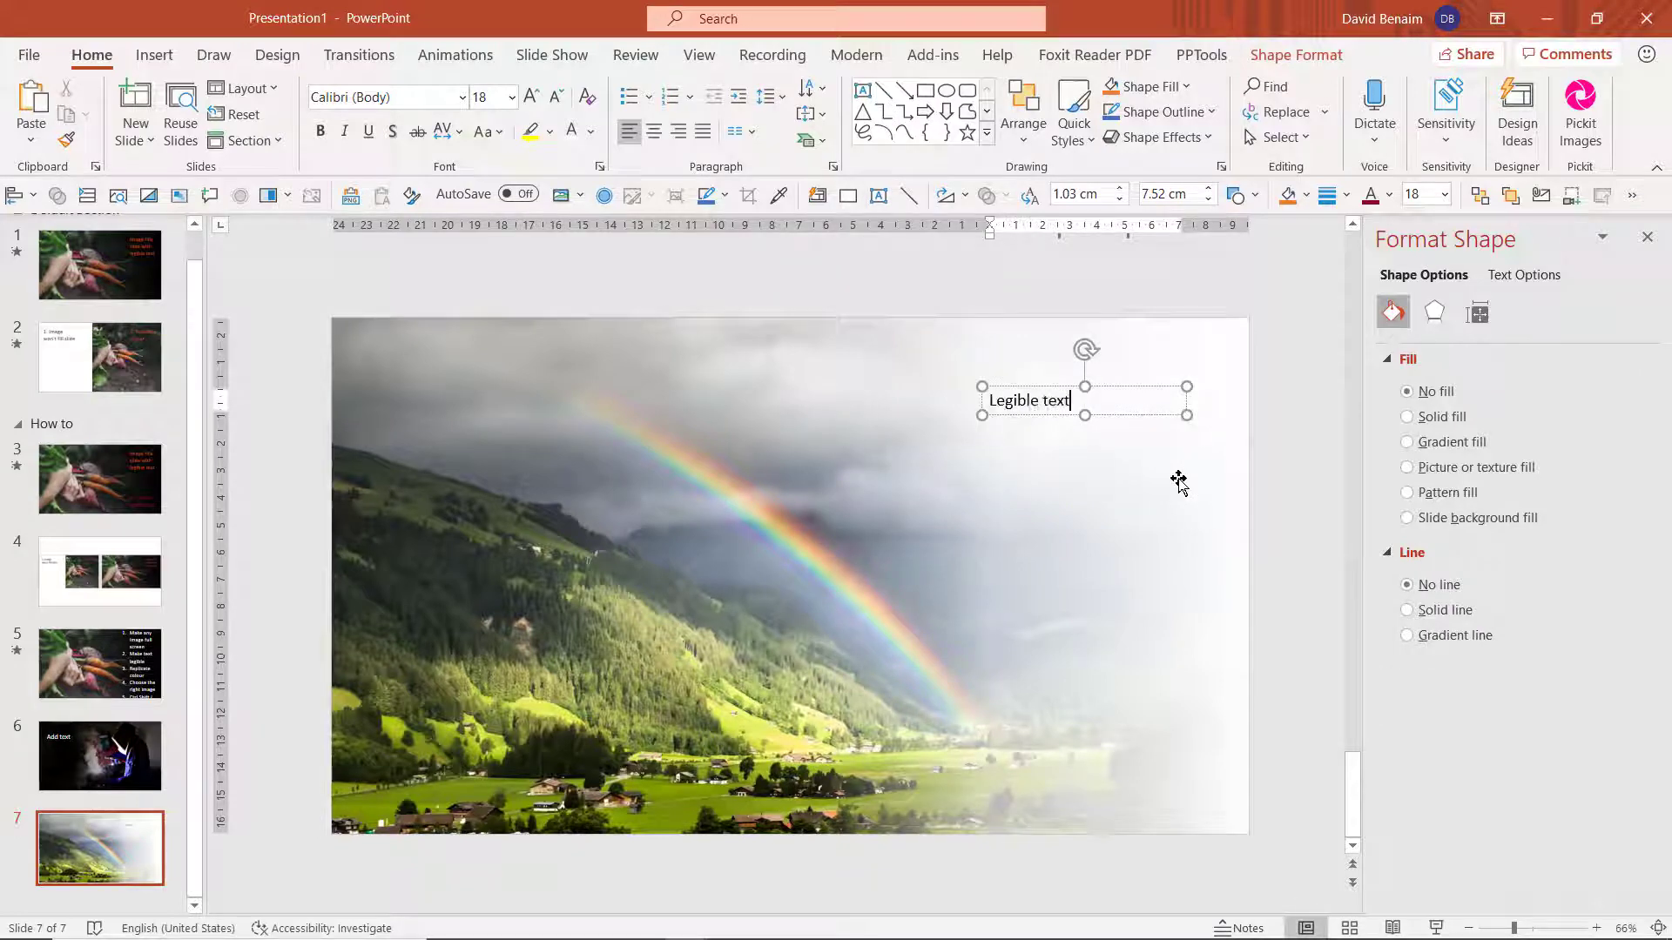
drag(1152, 465, 1070, 494)
Step: Enlarge the text to 88 pt and widen the box so it fits on two lines
click(995, 399)
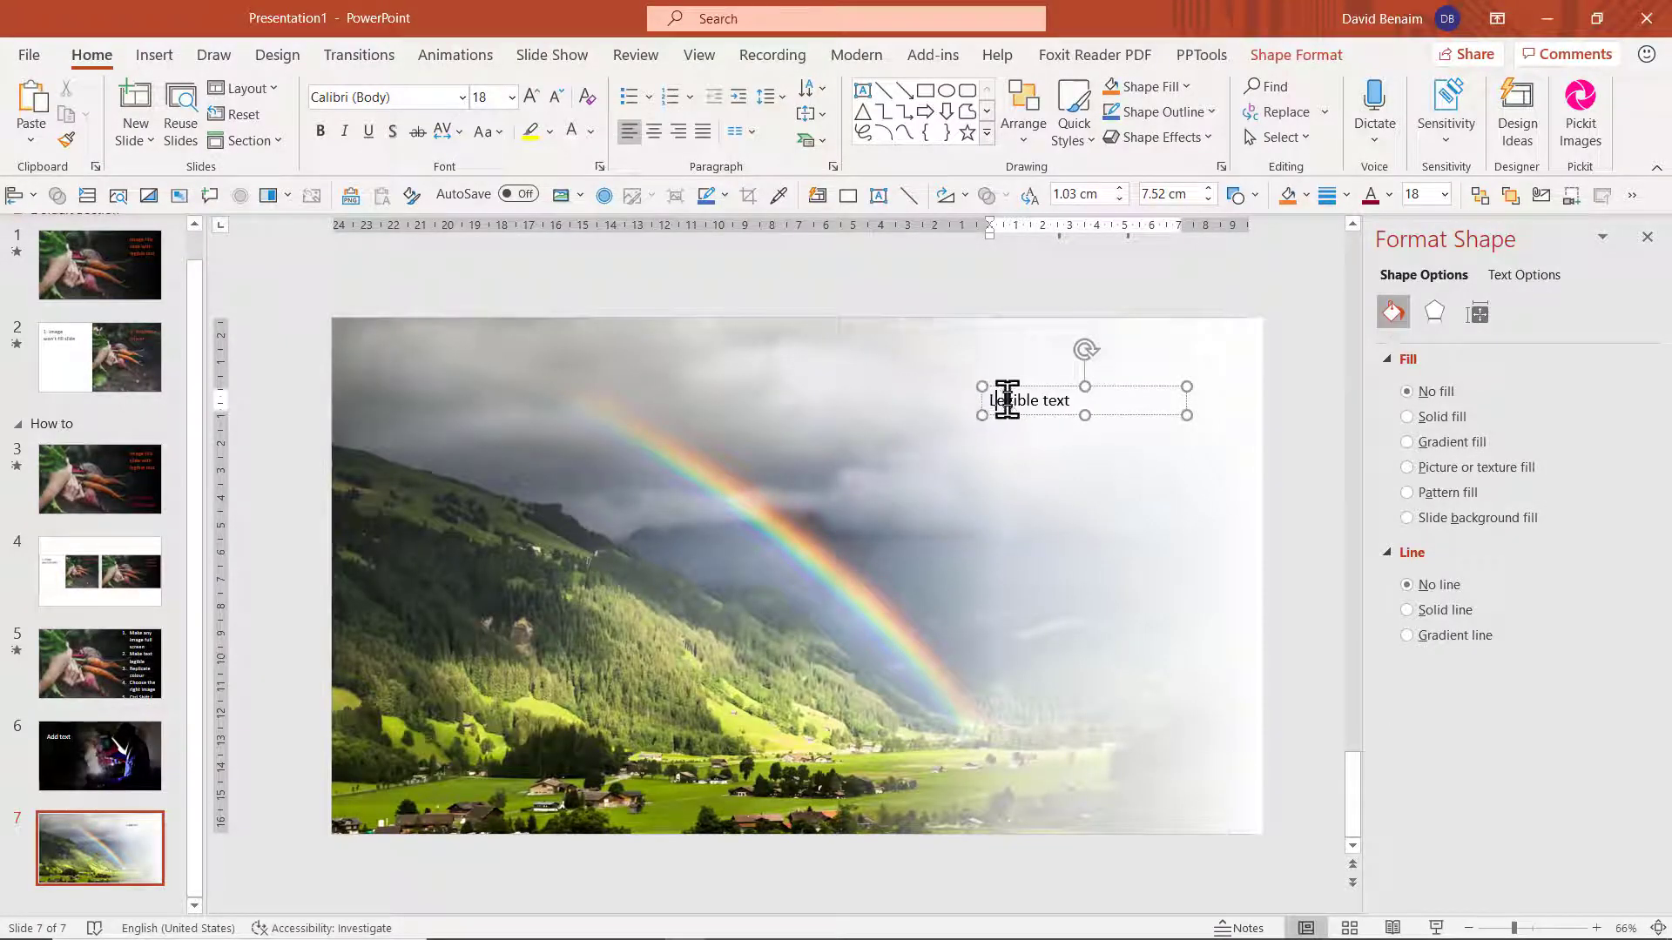
key(Escape)
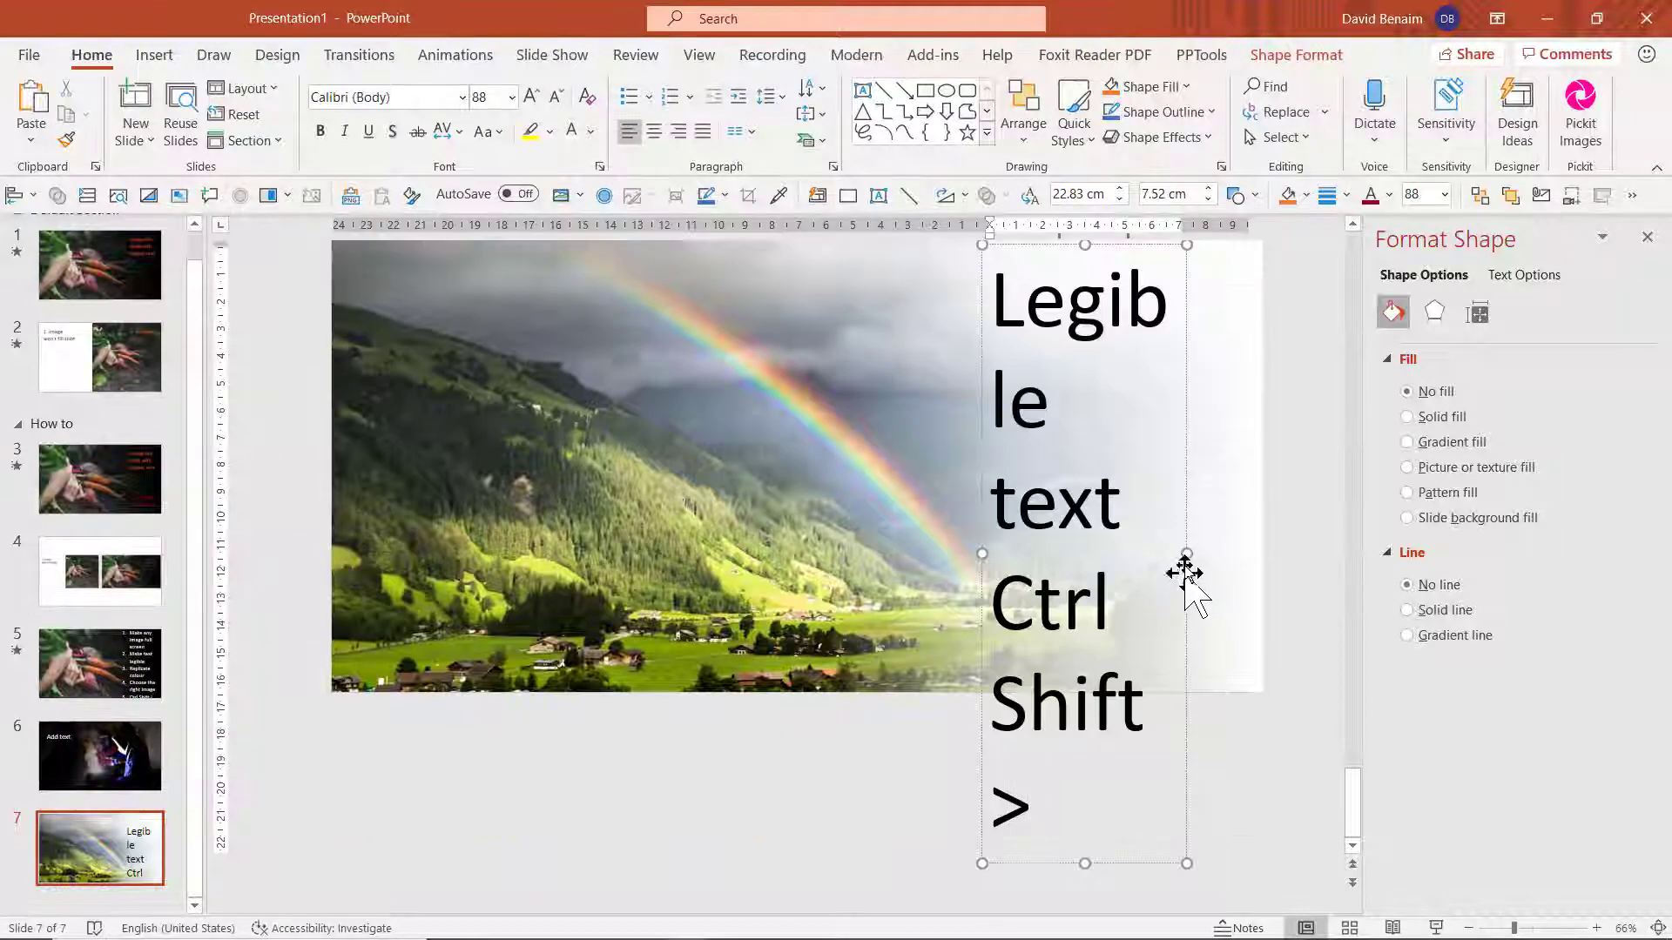
drag(1183, 572, 1312, 520)
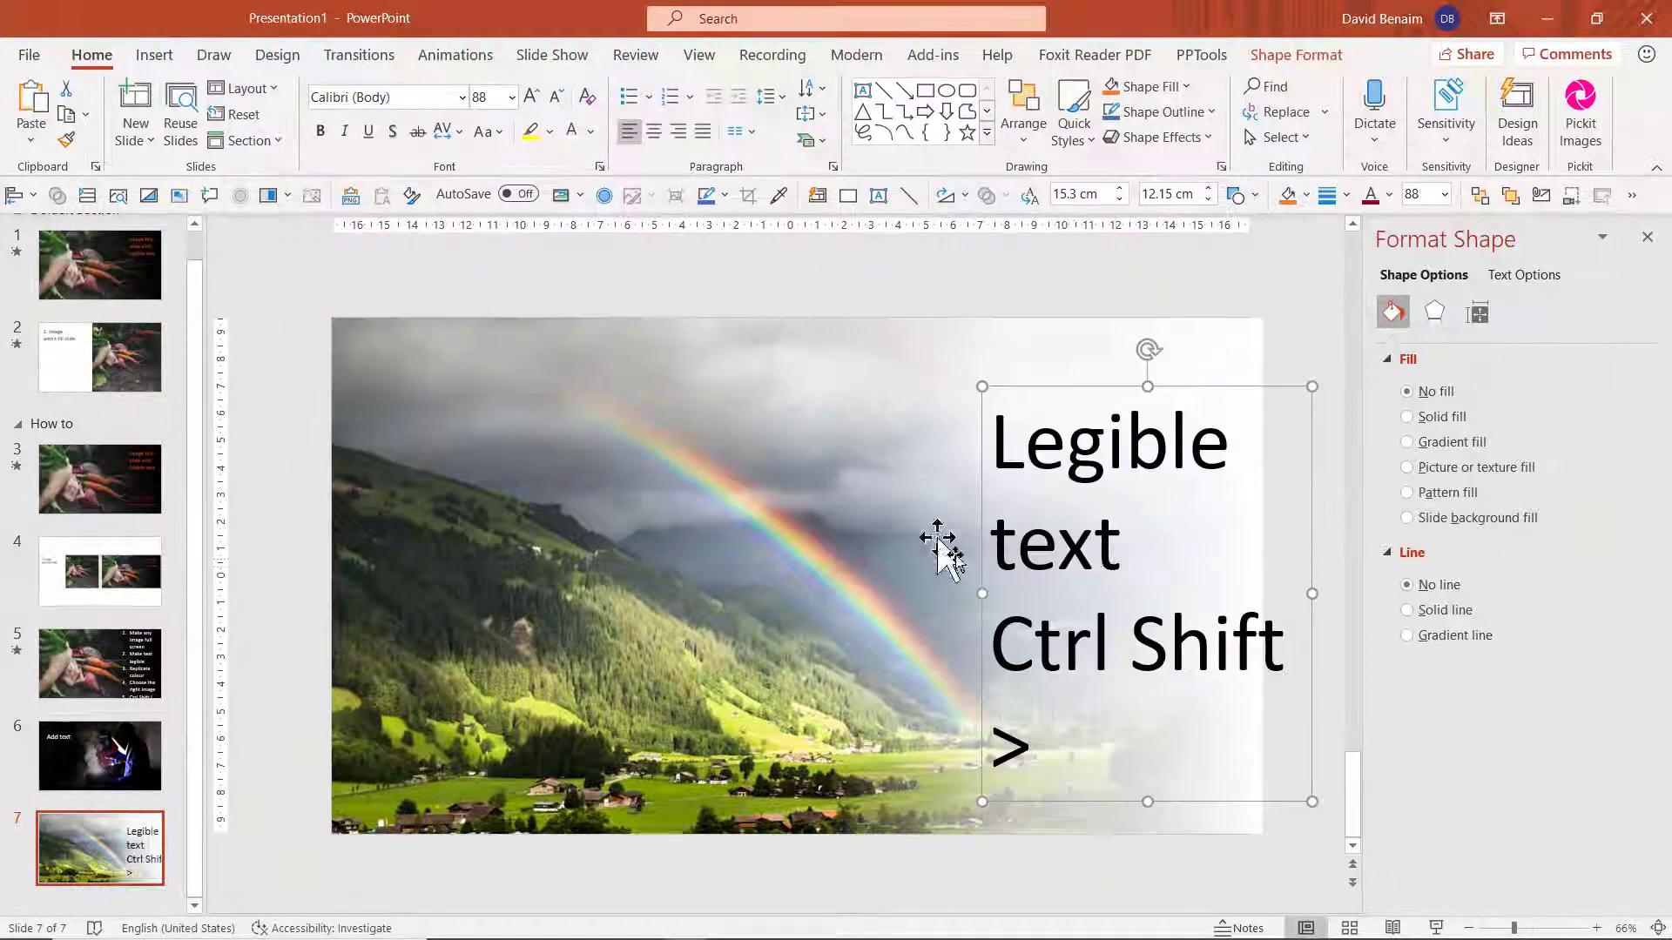
drag(982, 593, 899, 583)
drag(1298, 433, 1217, 388)
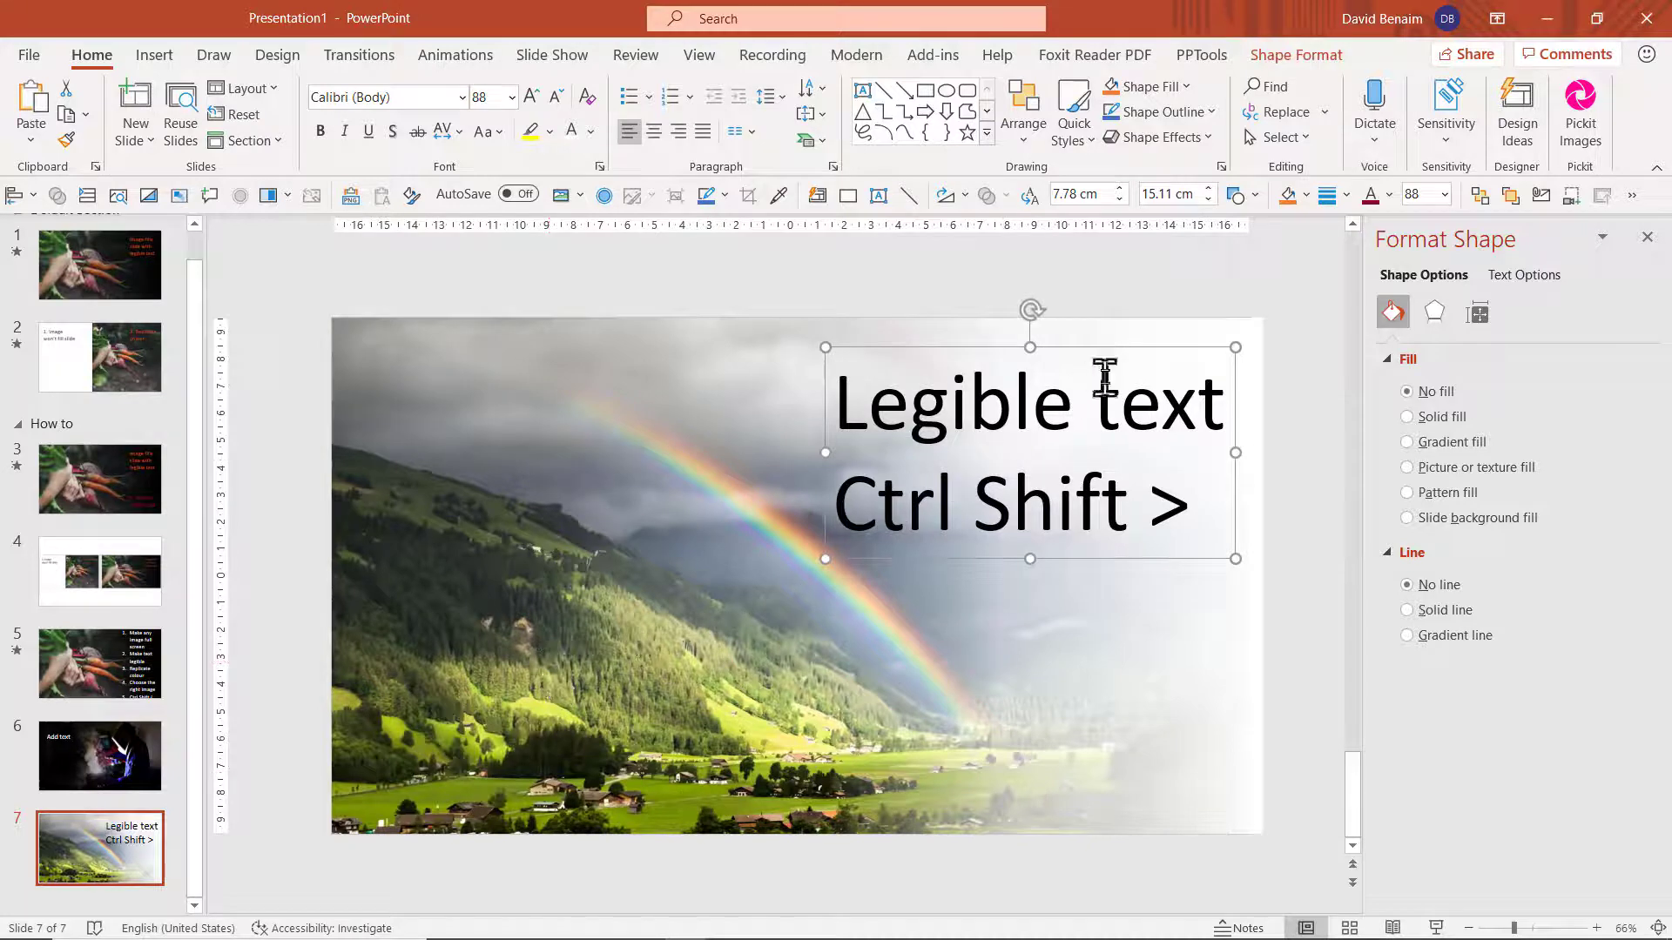
Step: Colour the 'Legible text' heading olive green using the Eyedropper on the photo's meadow
click(1647, 238)
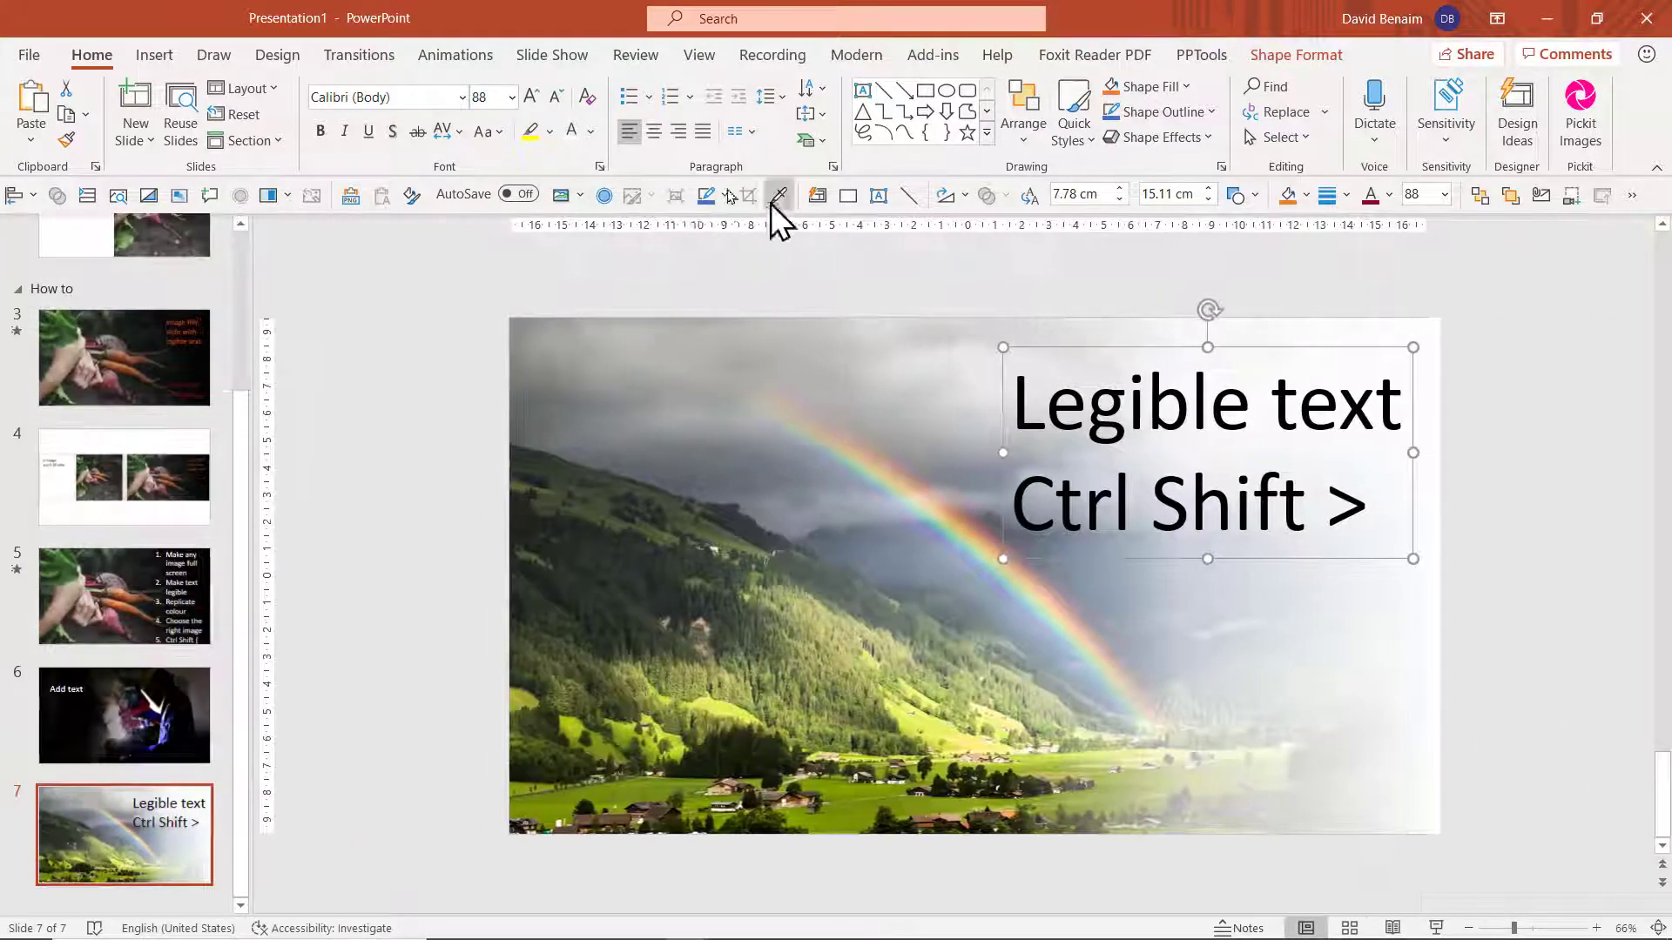
click(591, 132)
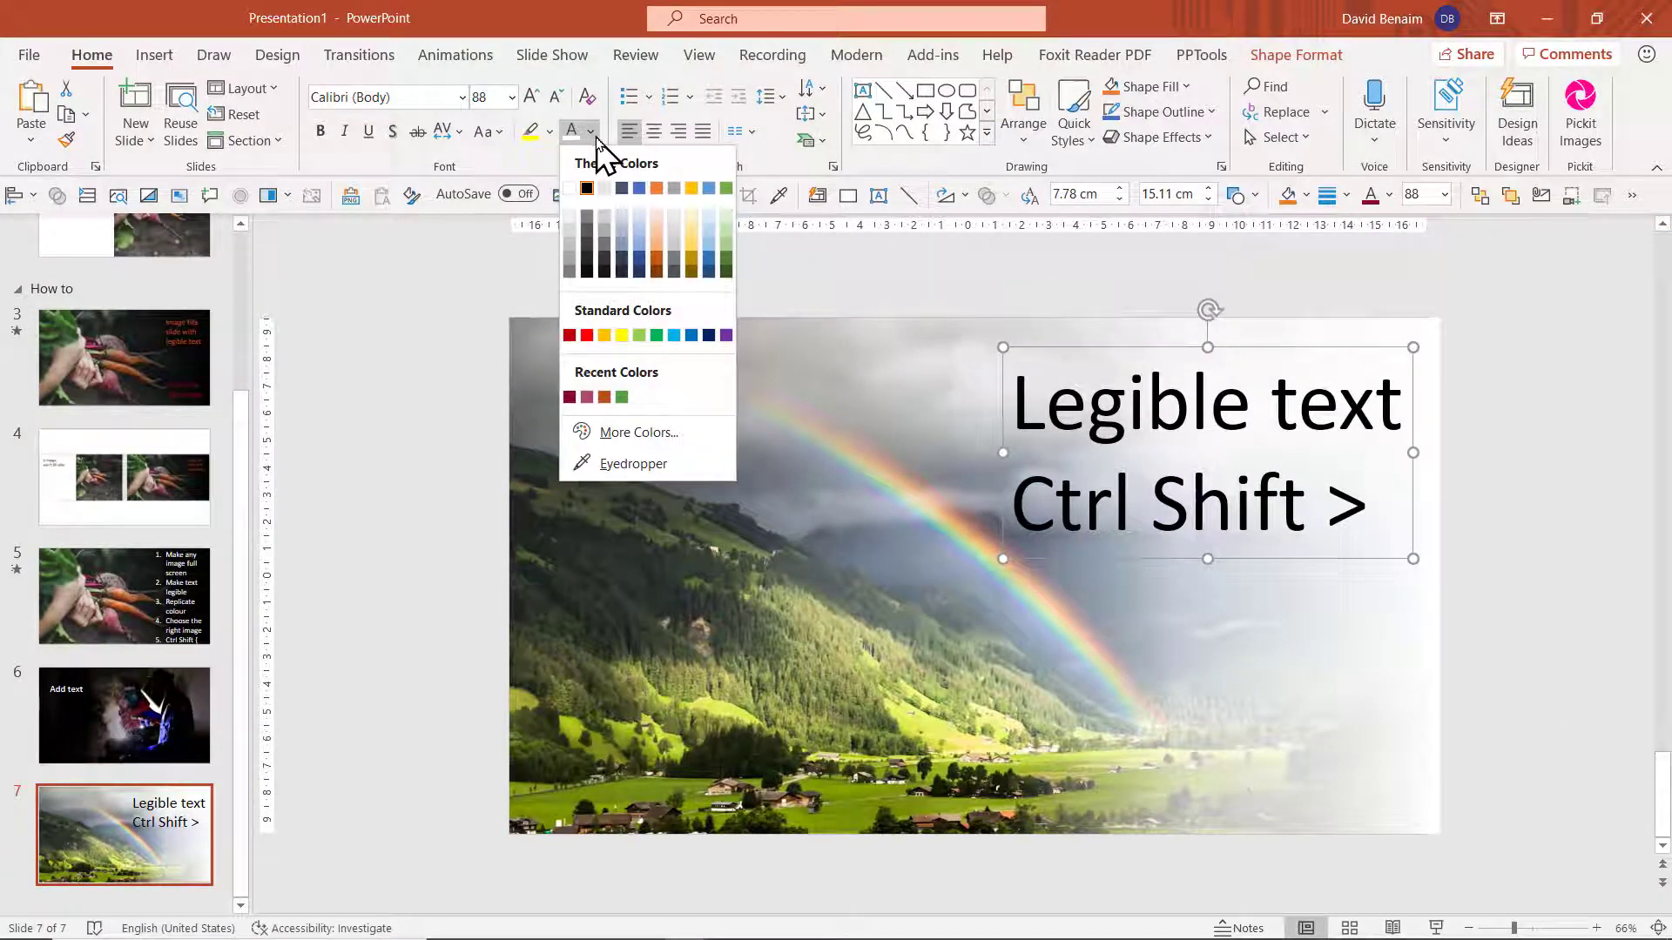
click(676, 464)
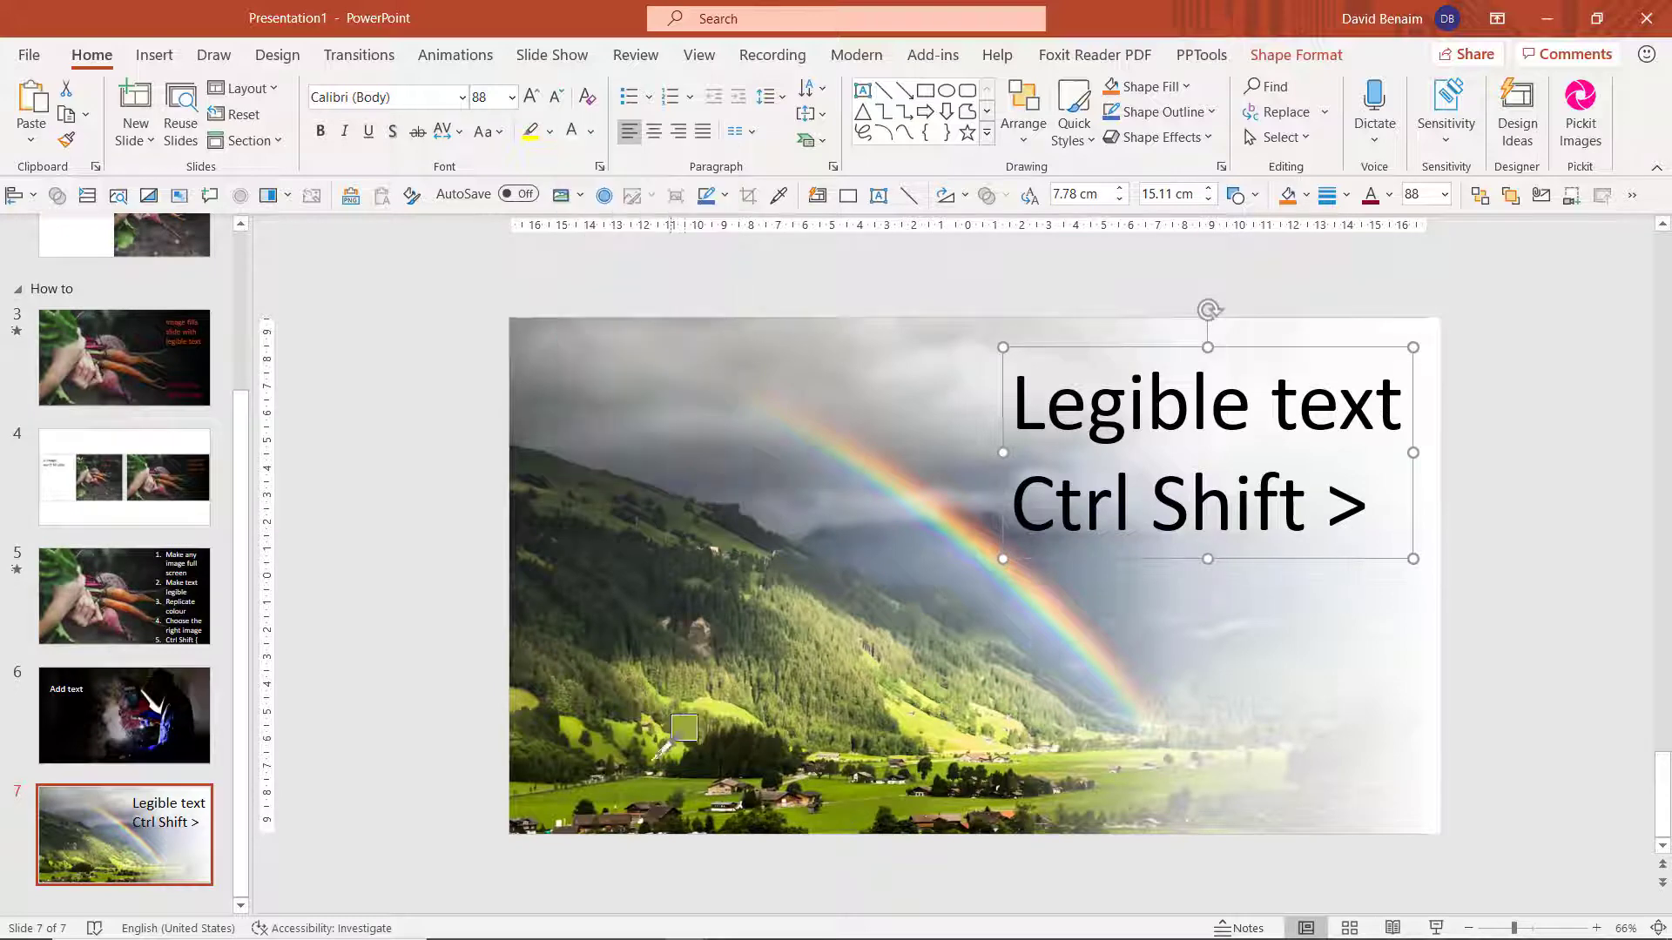
click(843, 778)
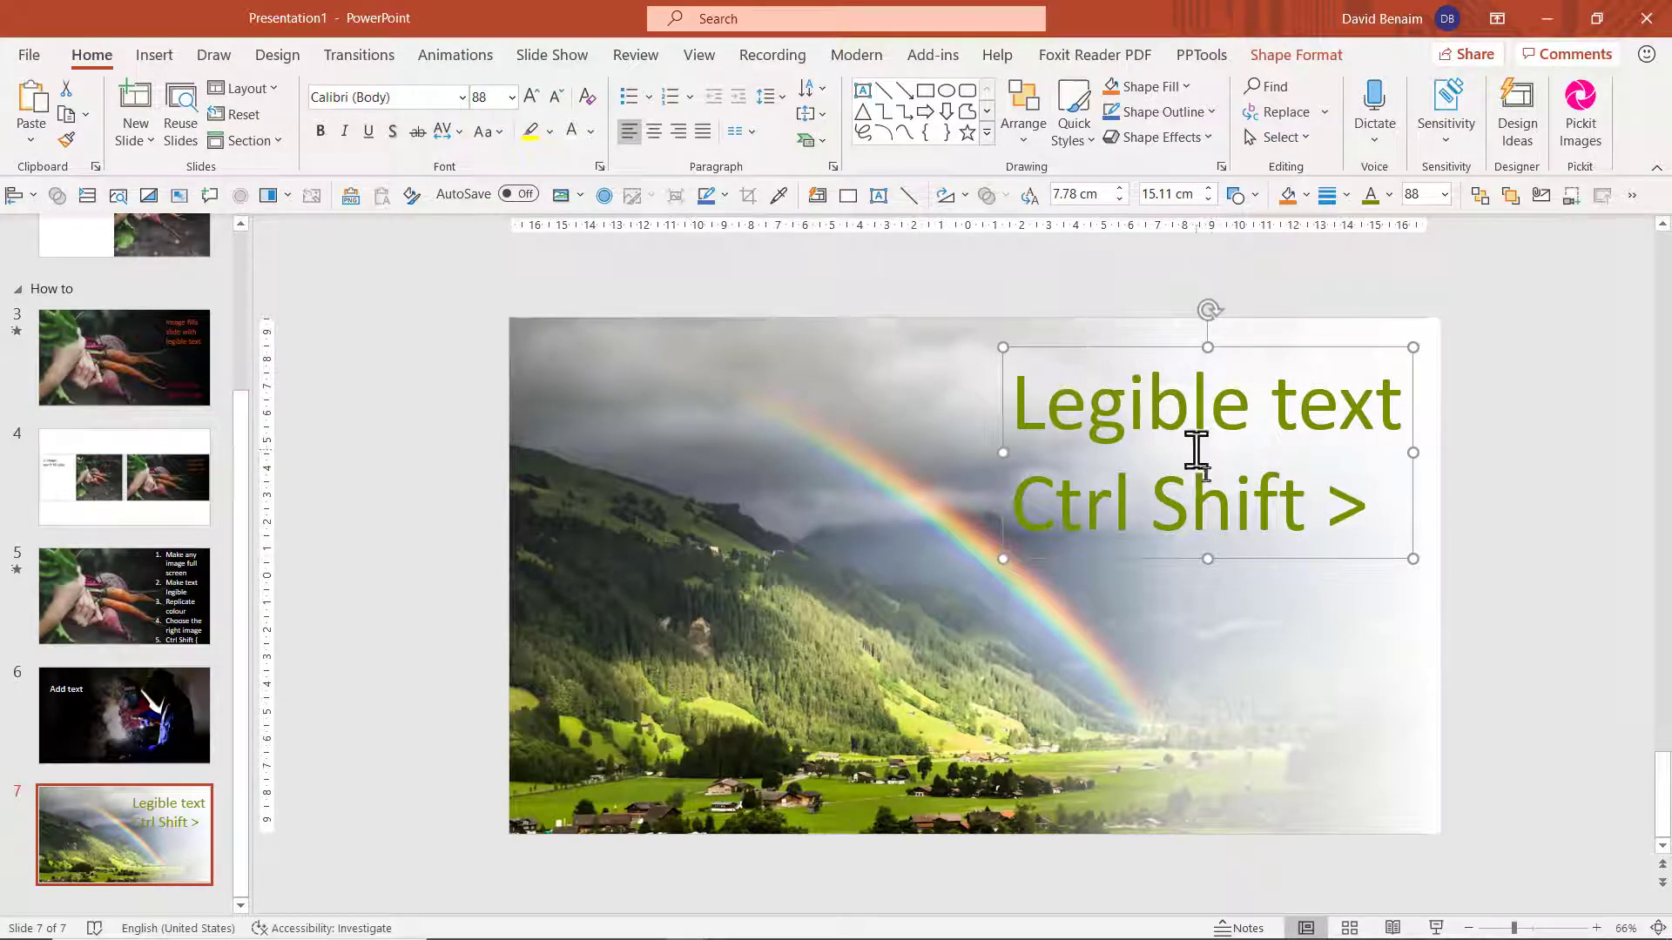
Step: Fill the text box with a dark olive sampled from the photo, leaving the outline unchanged
click(1171, 94)
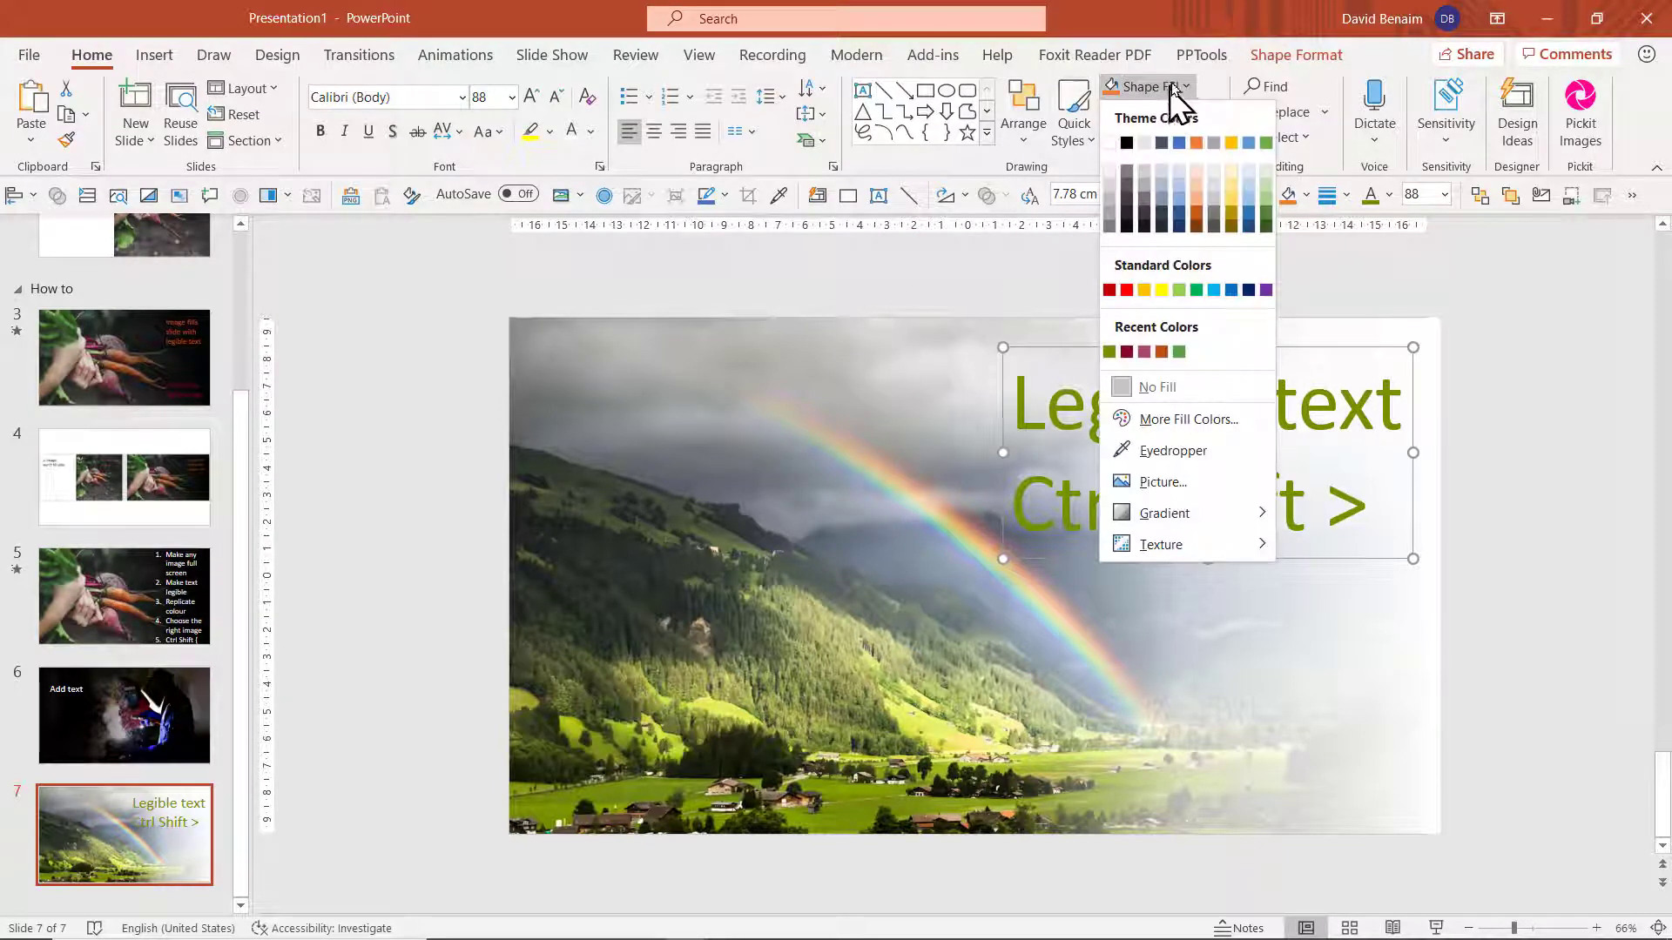
click(1172, 451)
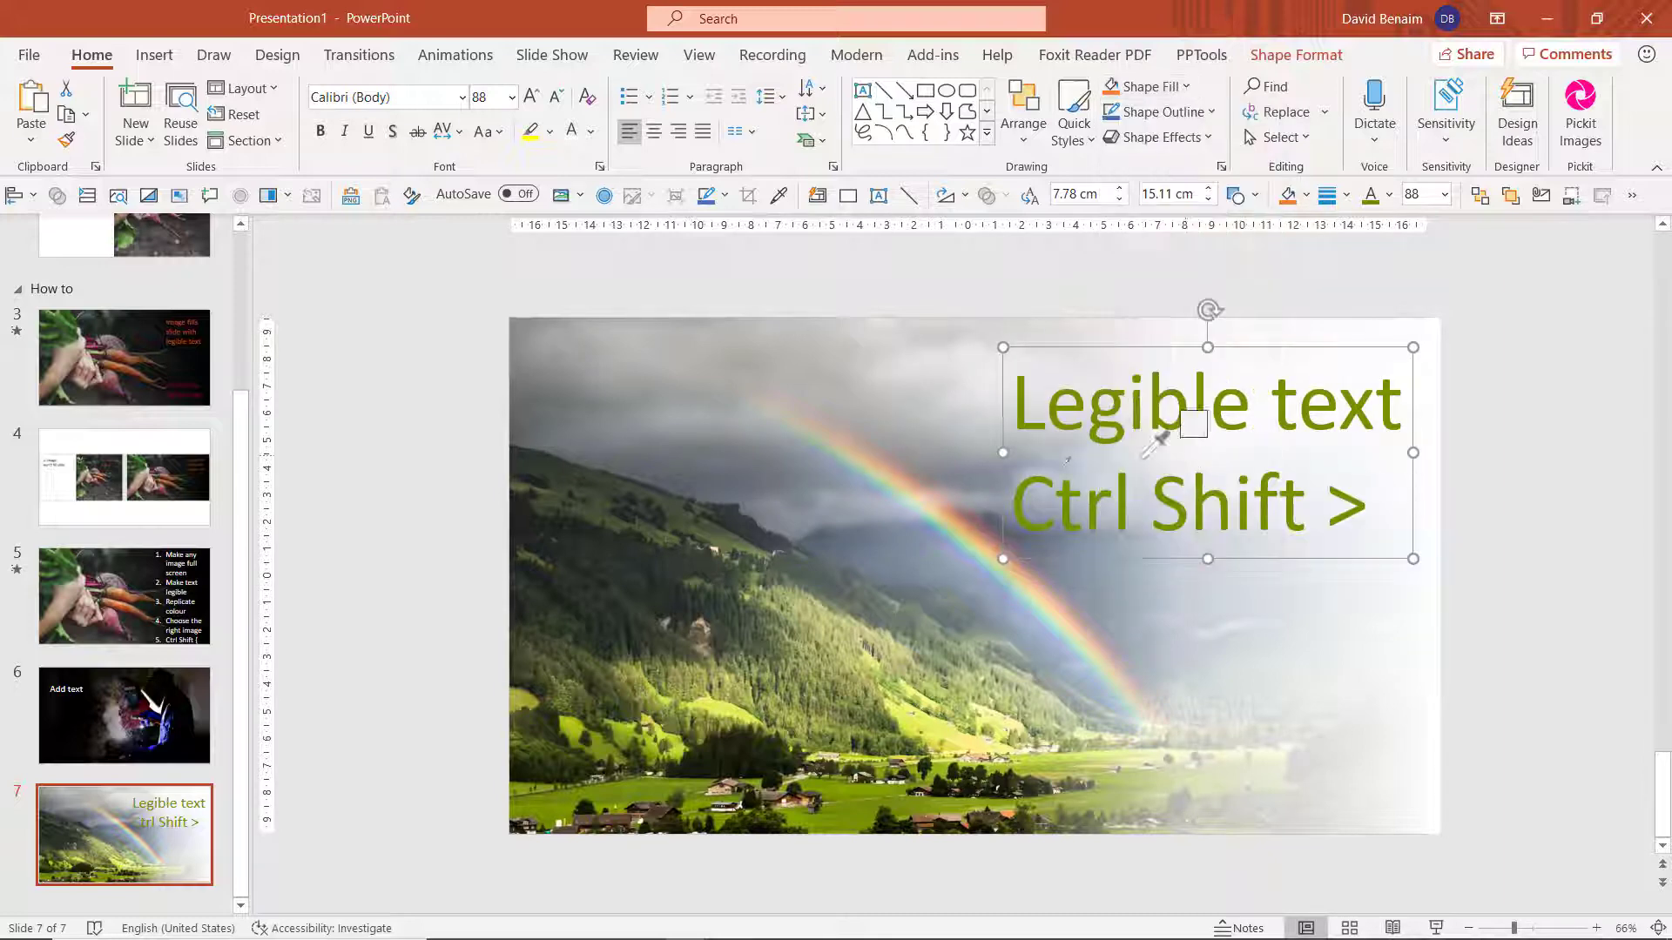
click(616, 512)
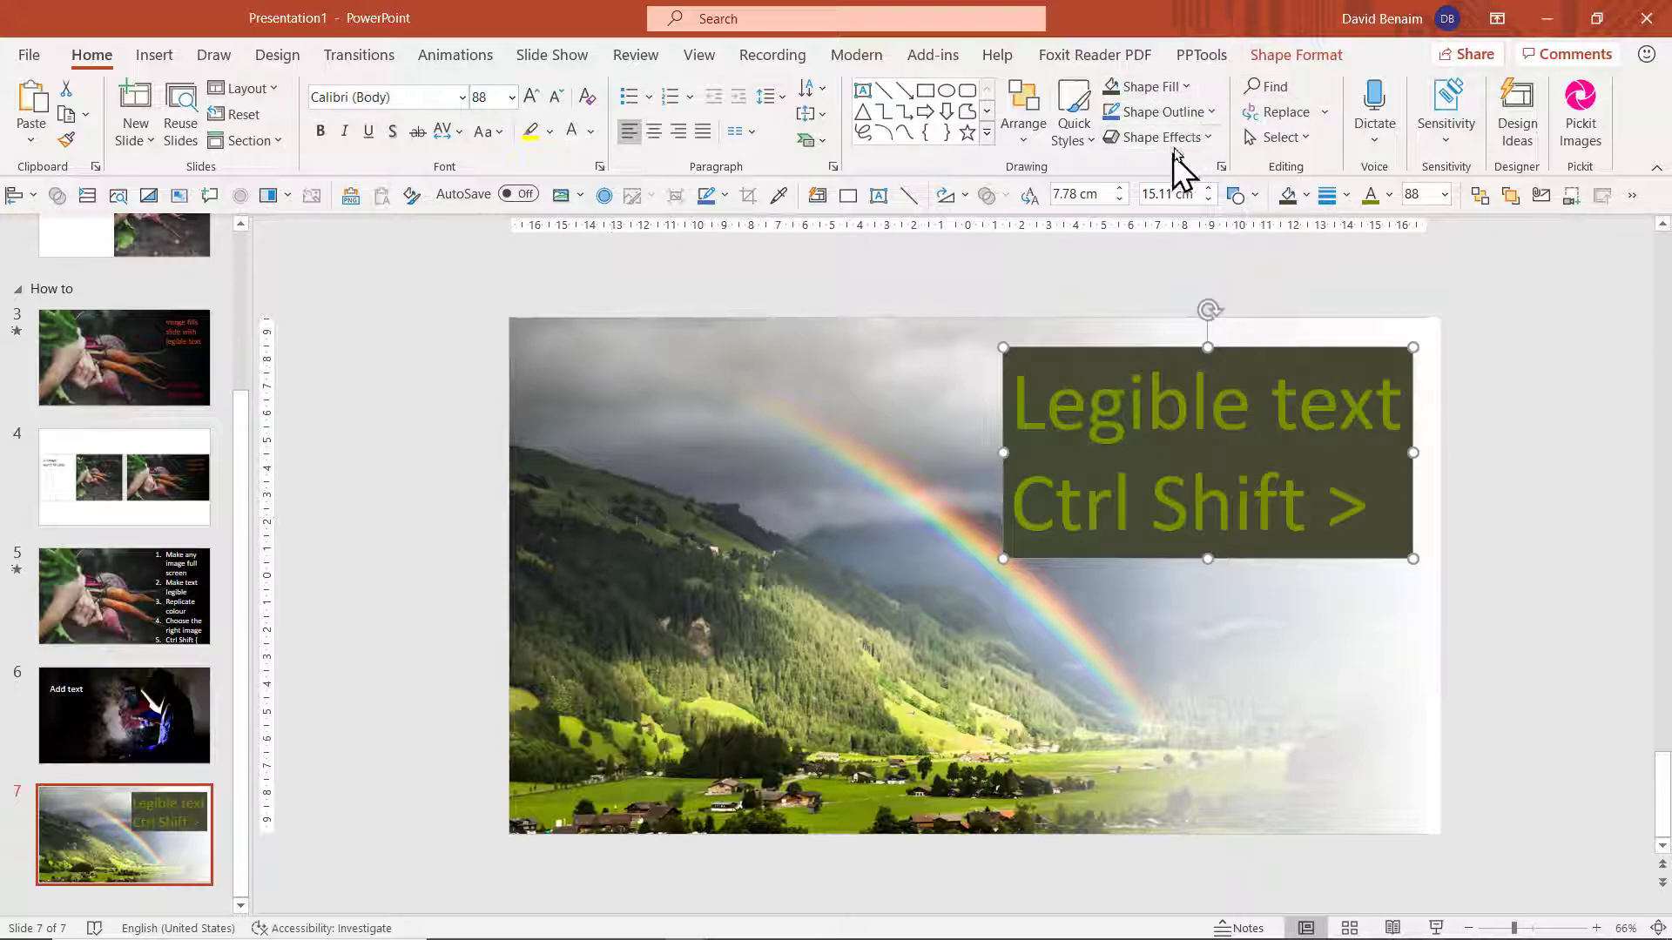
click(1192, 120)
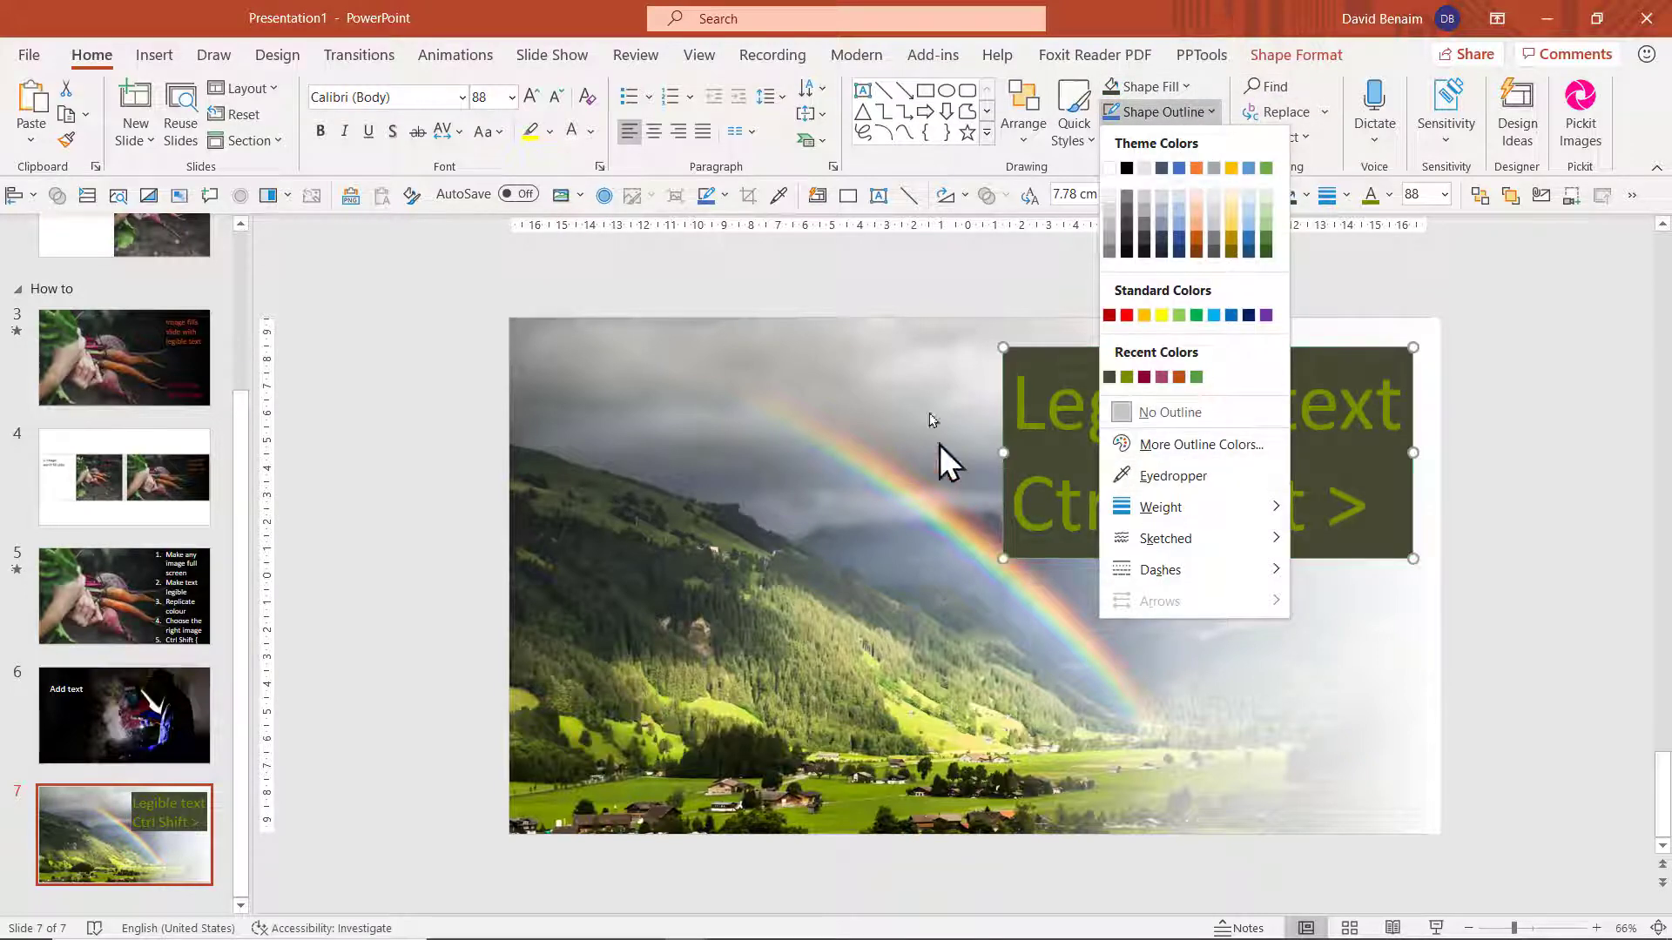
click(788, 305)
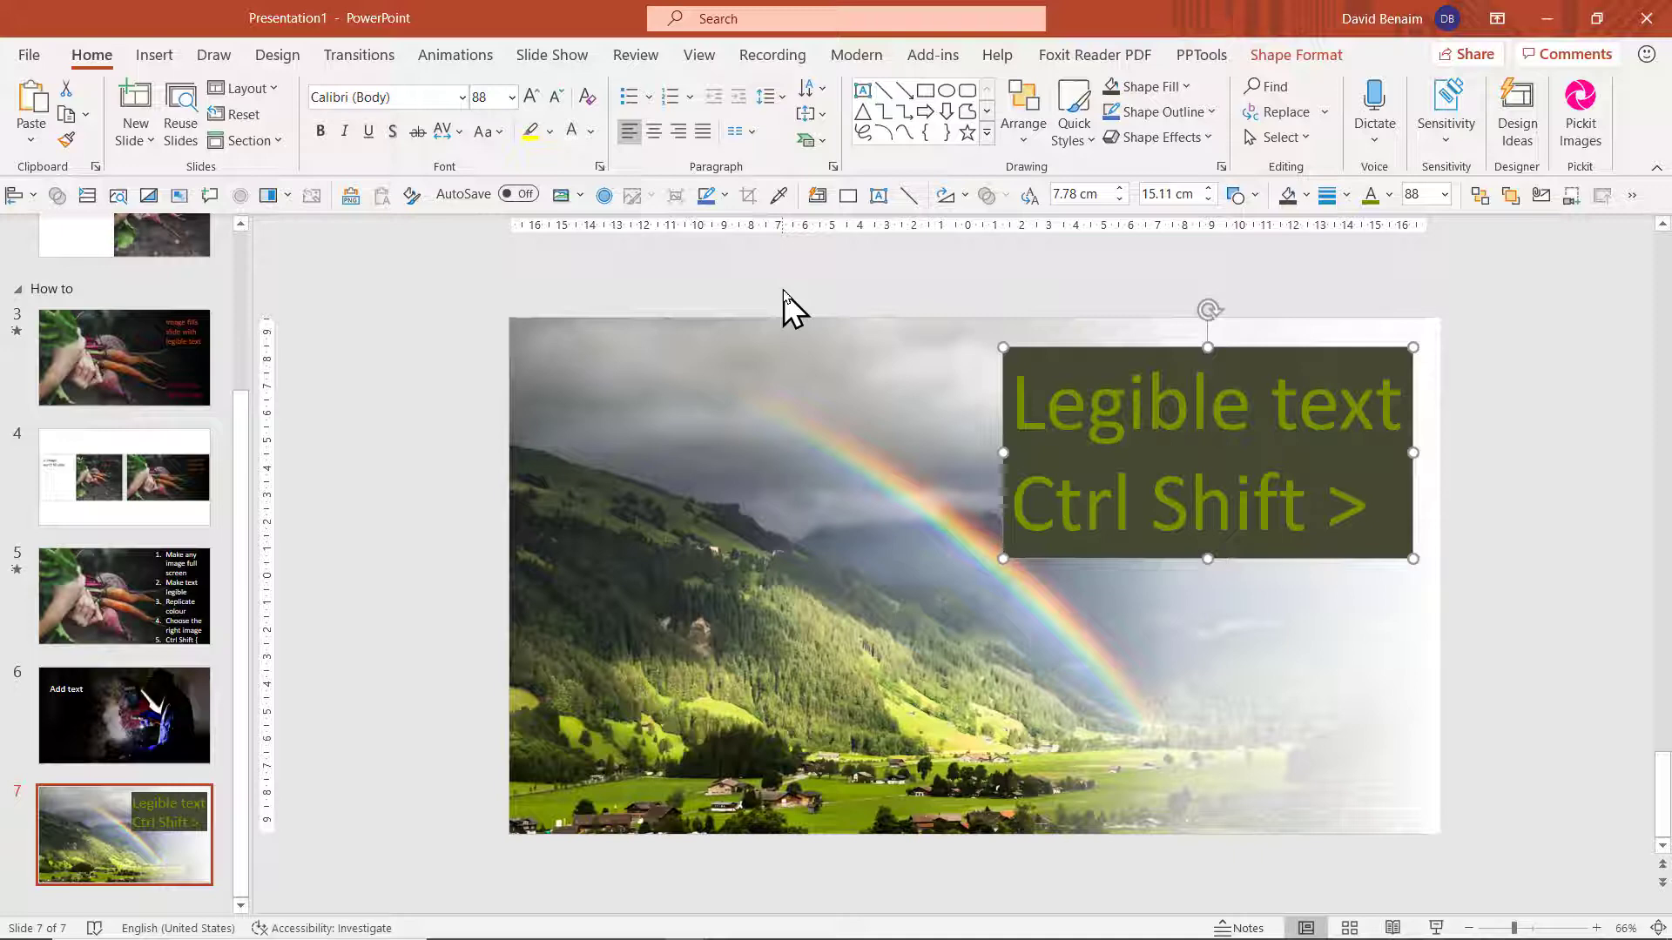
click(784, 292)
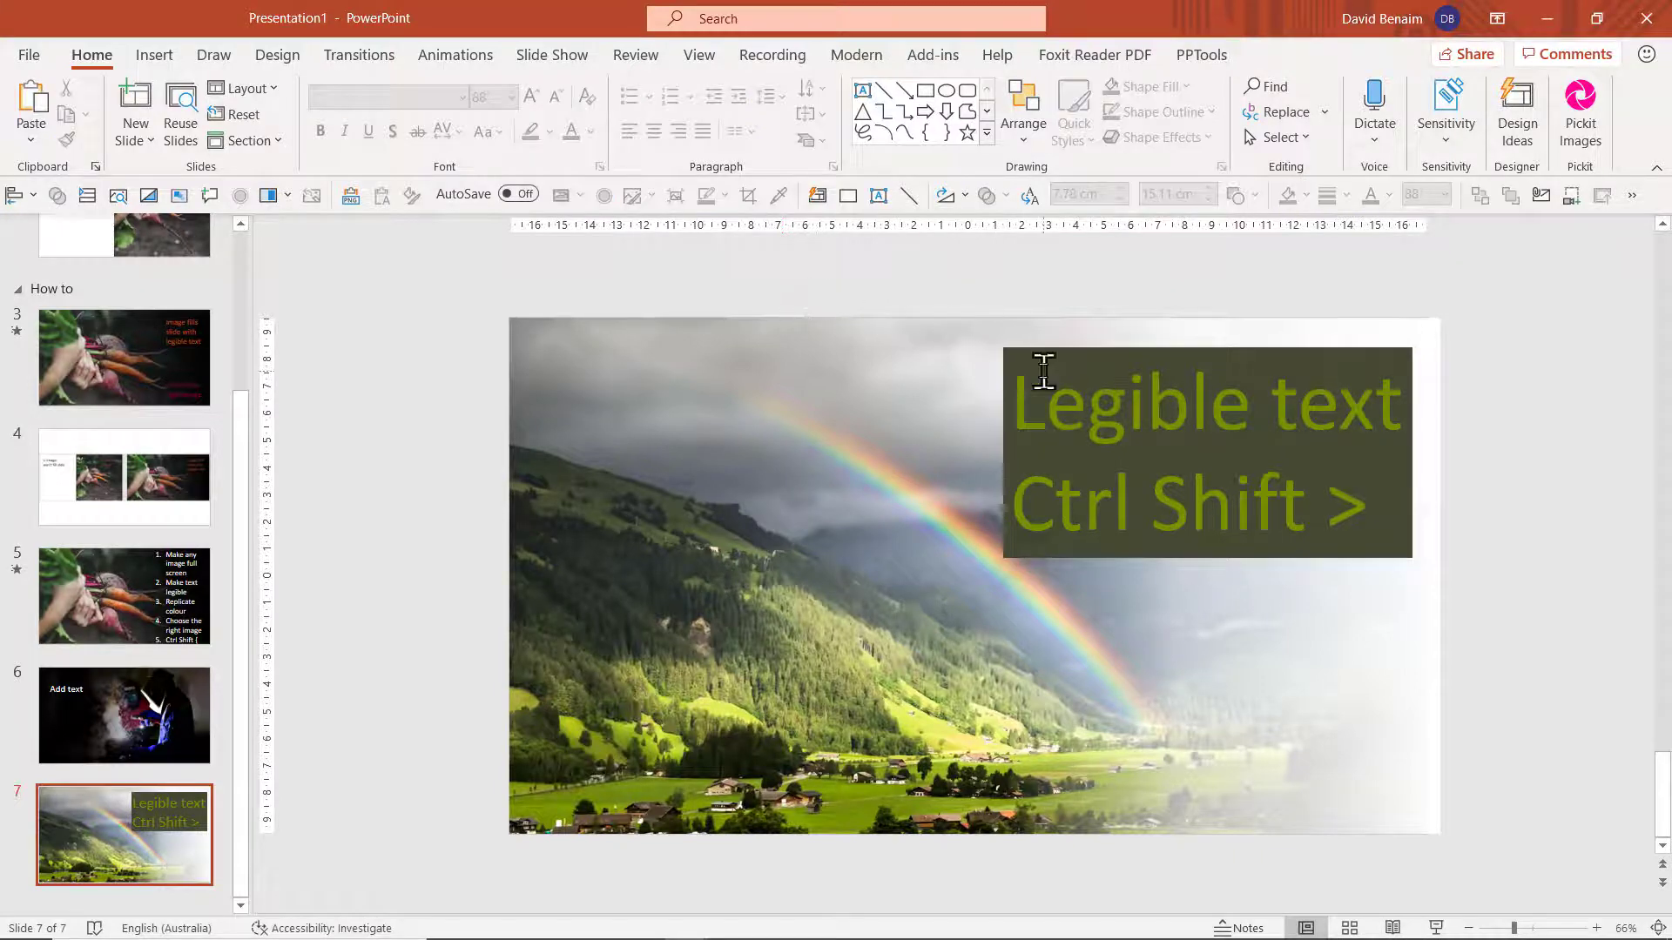
click(997, 344)
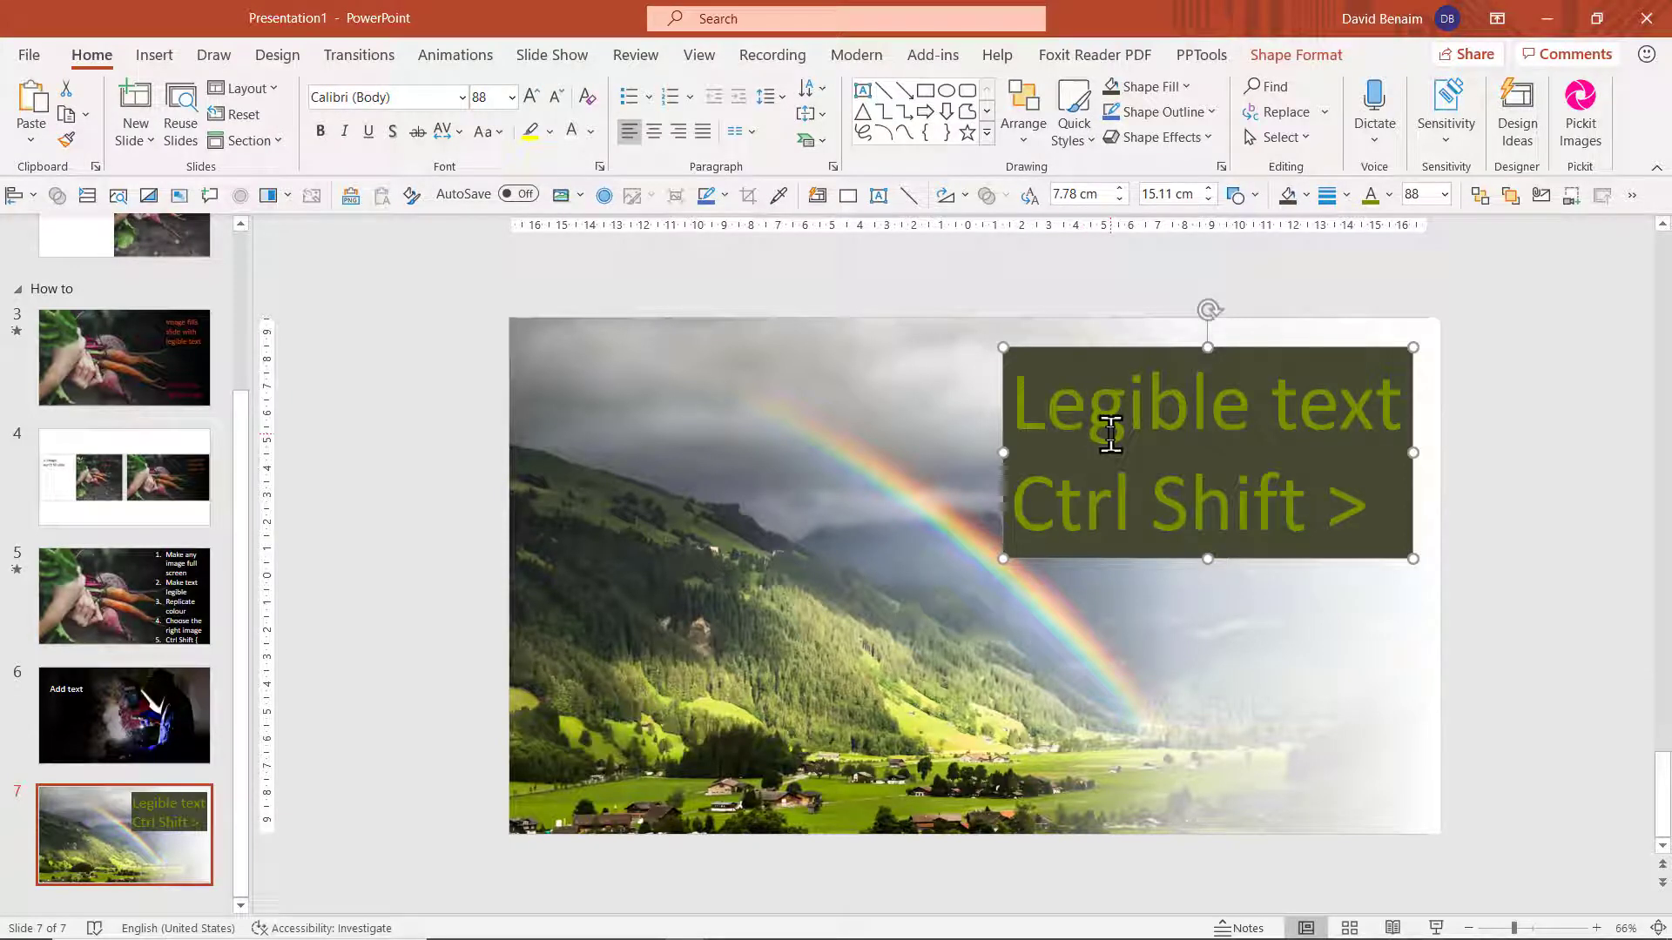
Step: Refill the text box with orange sampled from the slide 5 thumbnail
click(1184, 86)
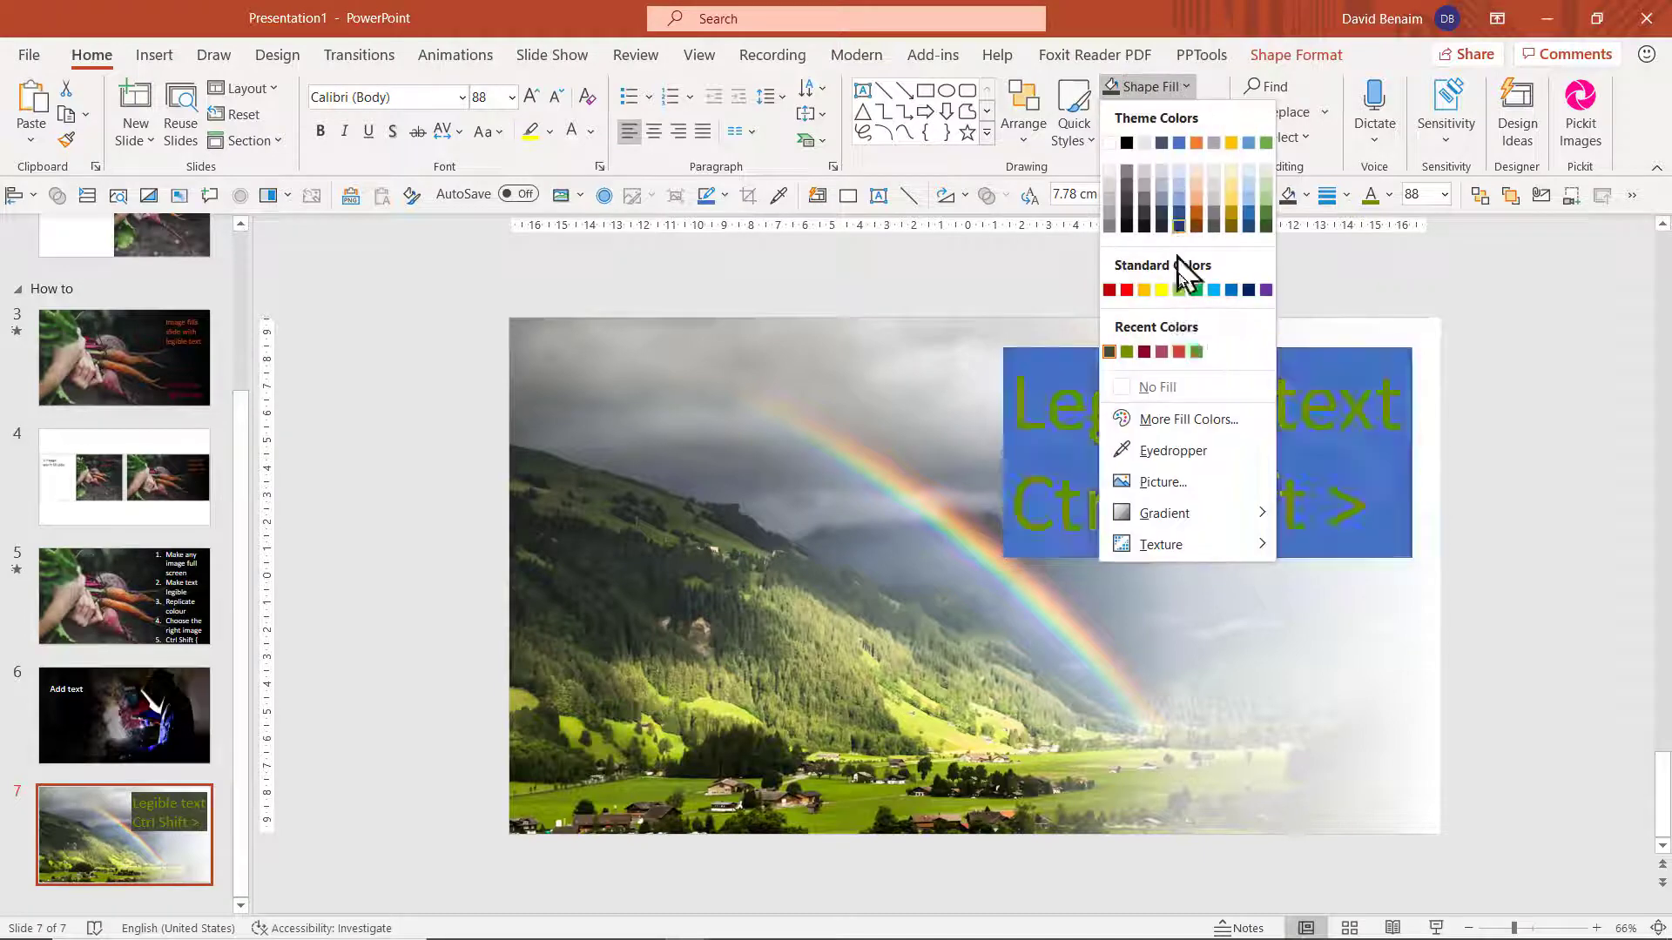
click(1190, 446)
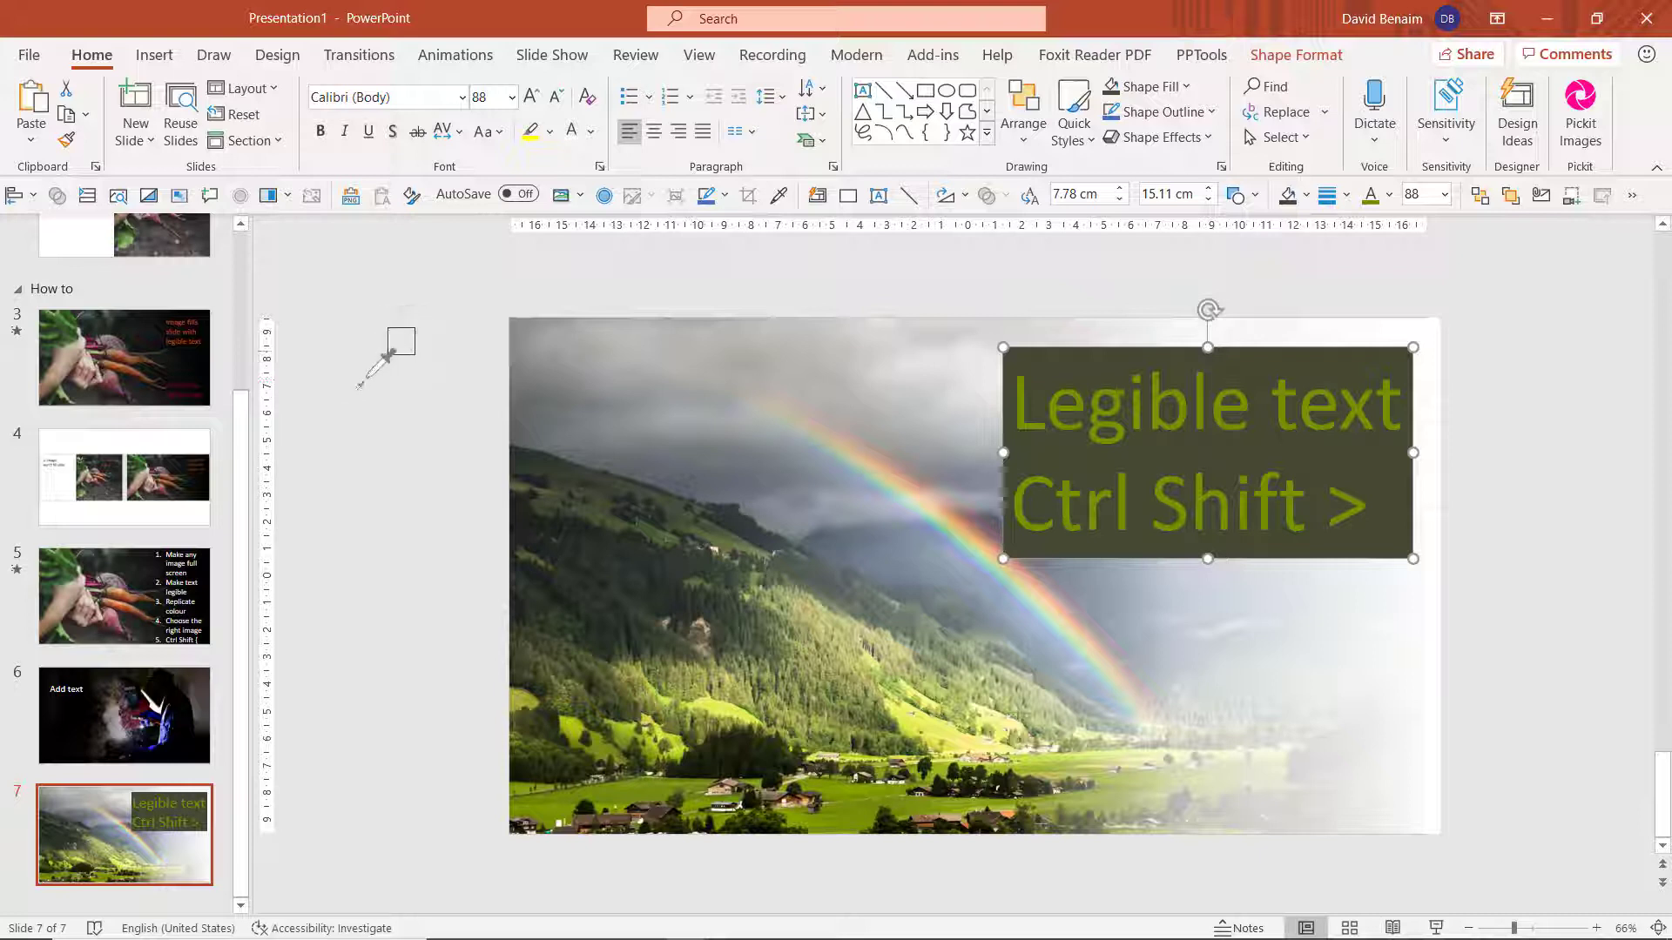
click(126, 590)
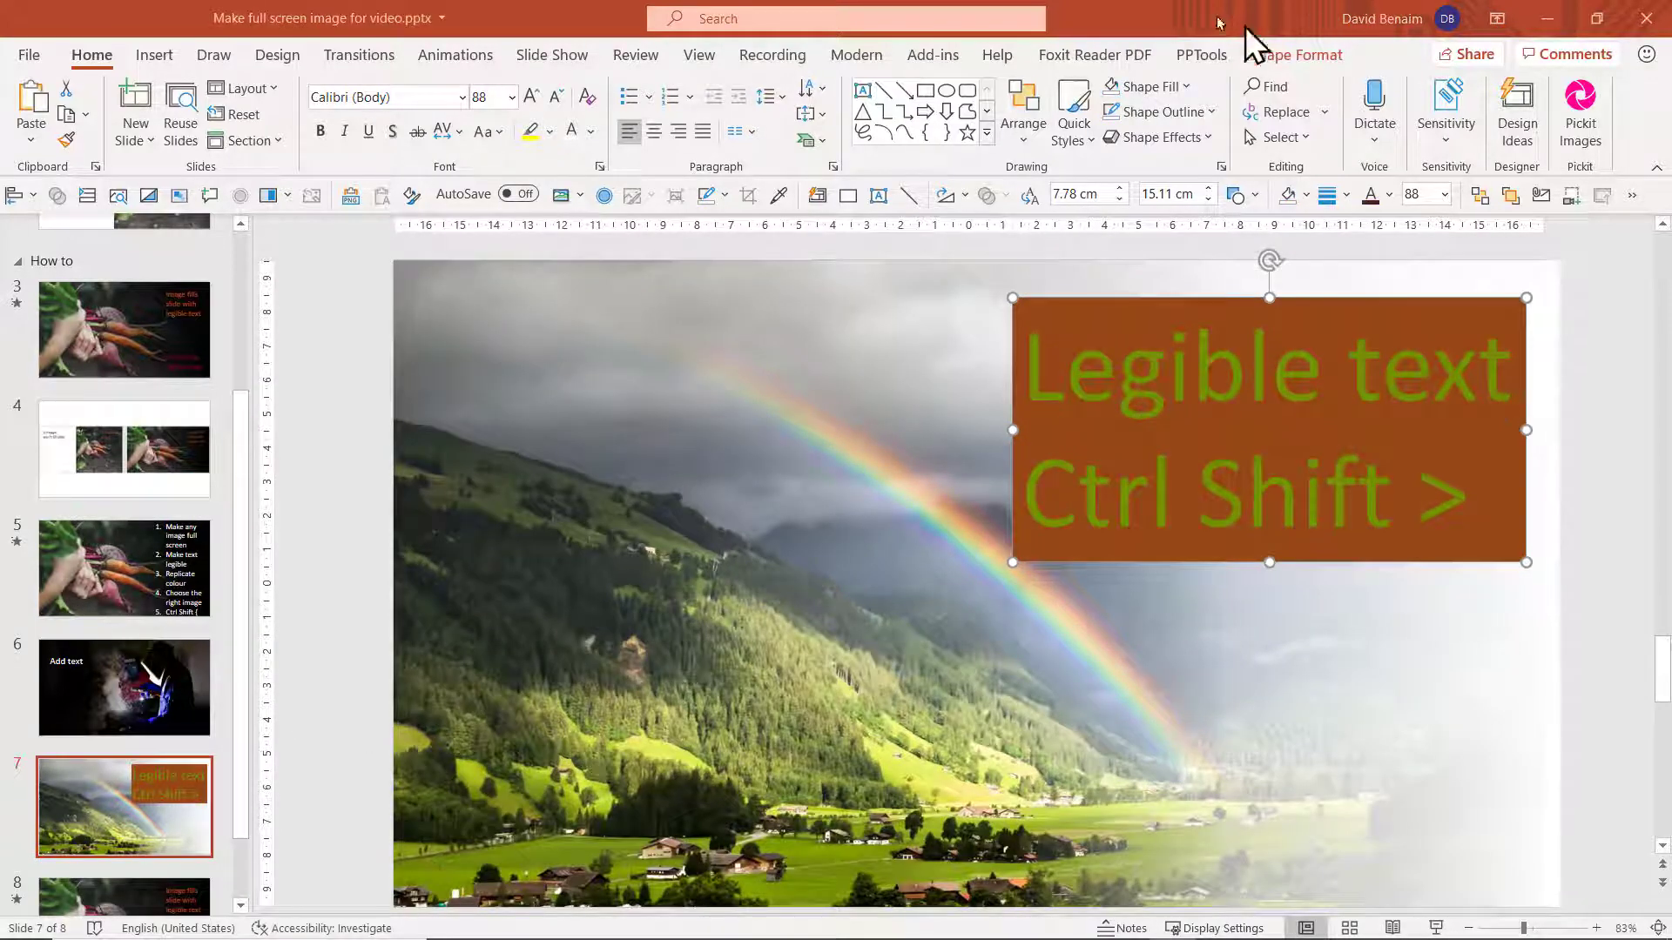
click(1184, 87)
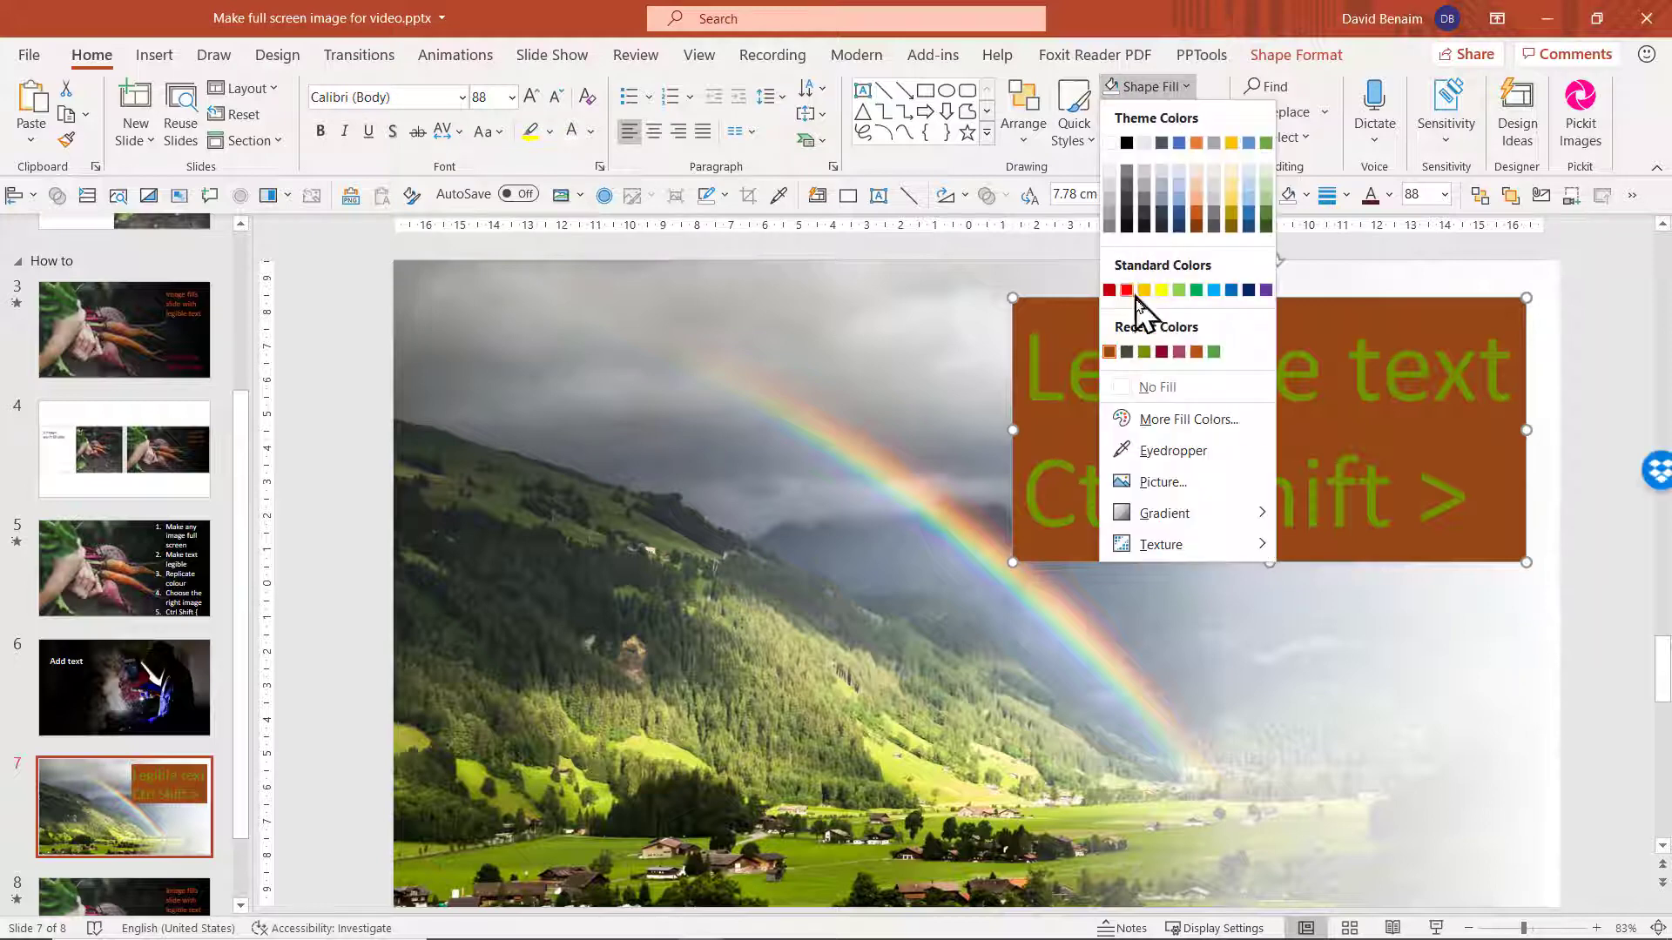
click(1165, 386)
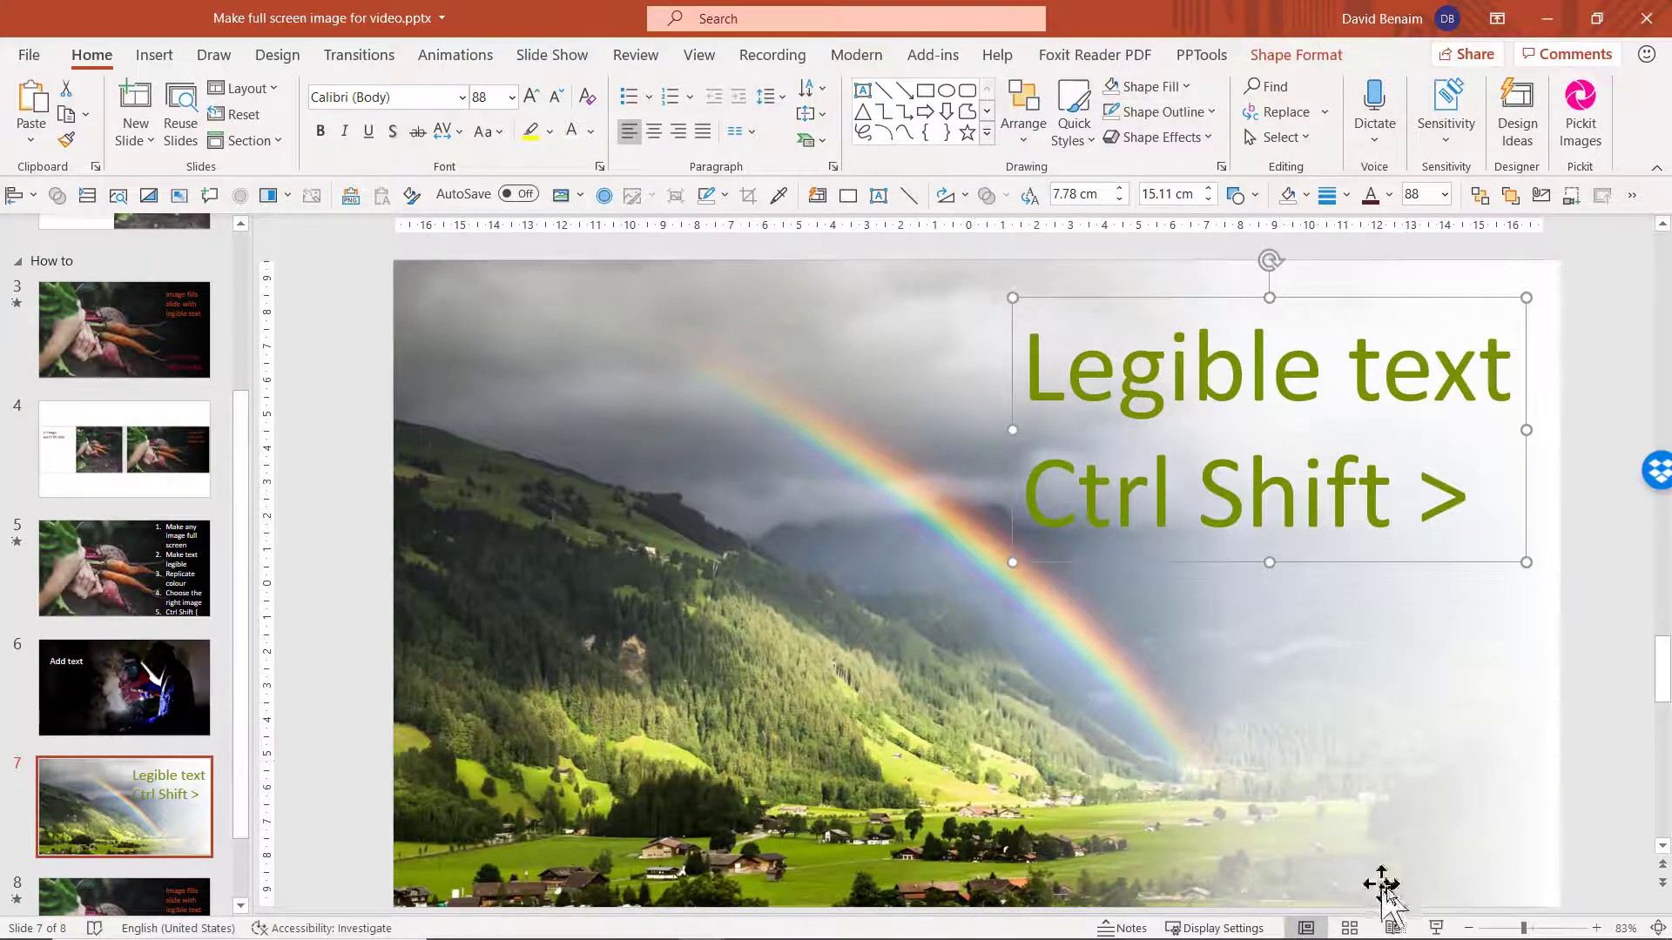
click(1436, 928)
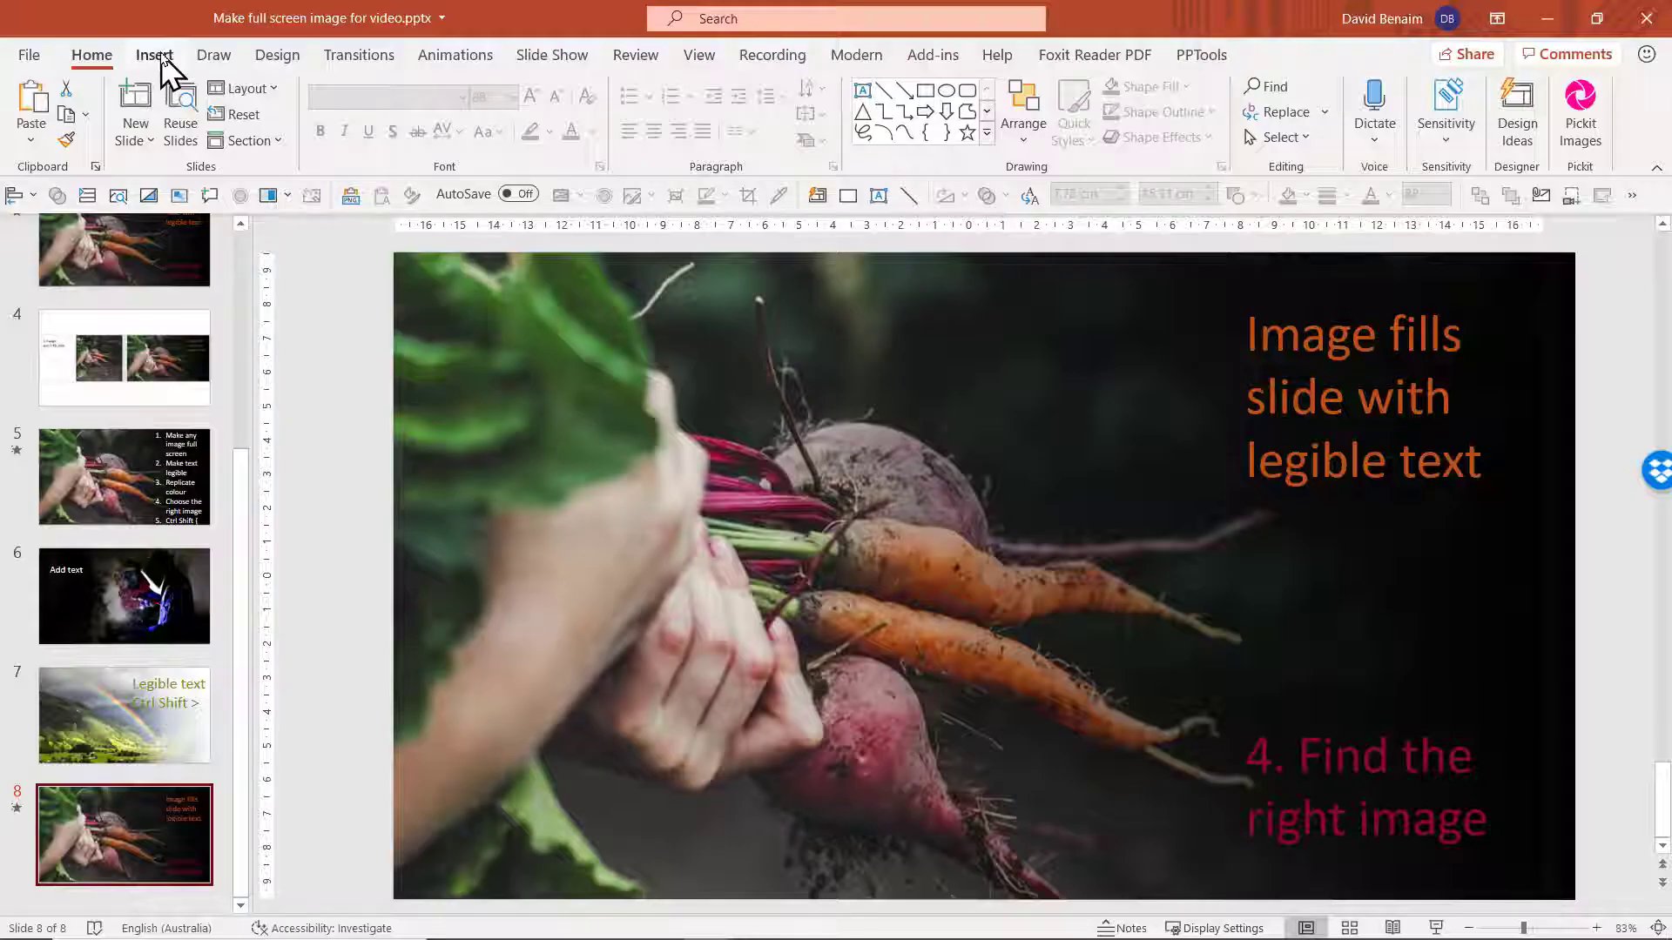
Step: Open the Stock Images library from Insert > Pictures
click(156, 57)
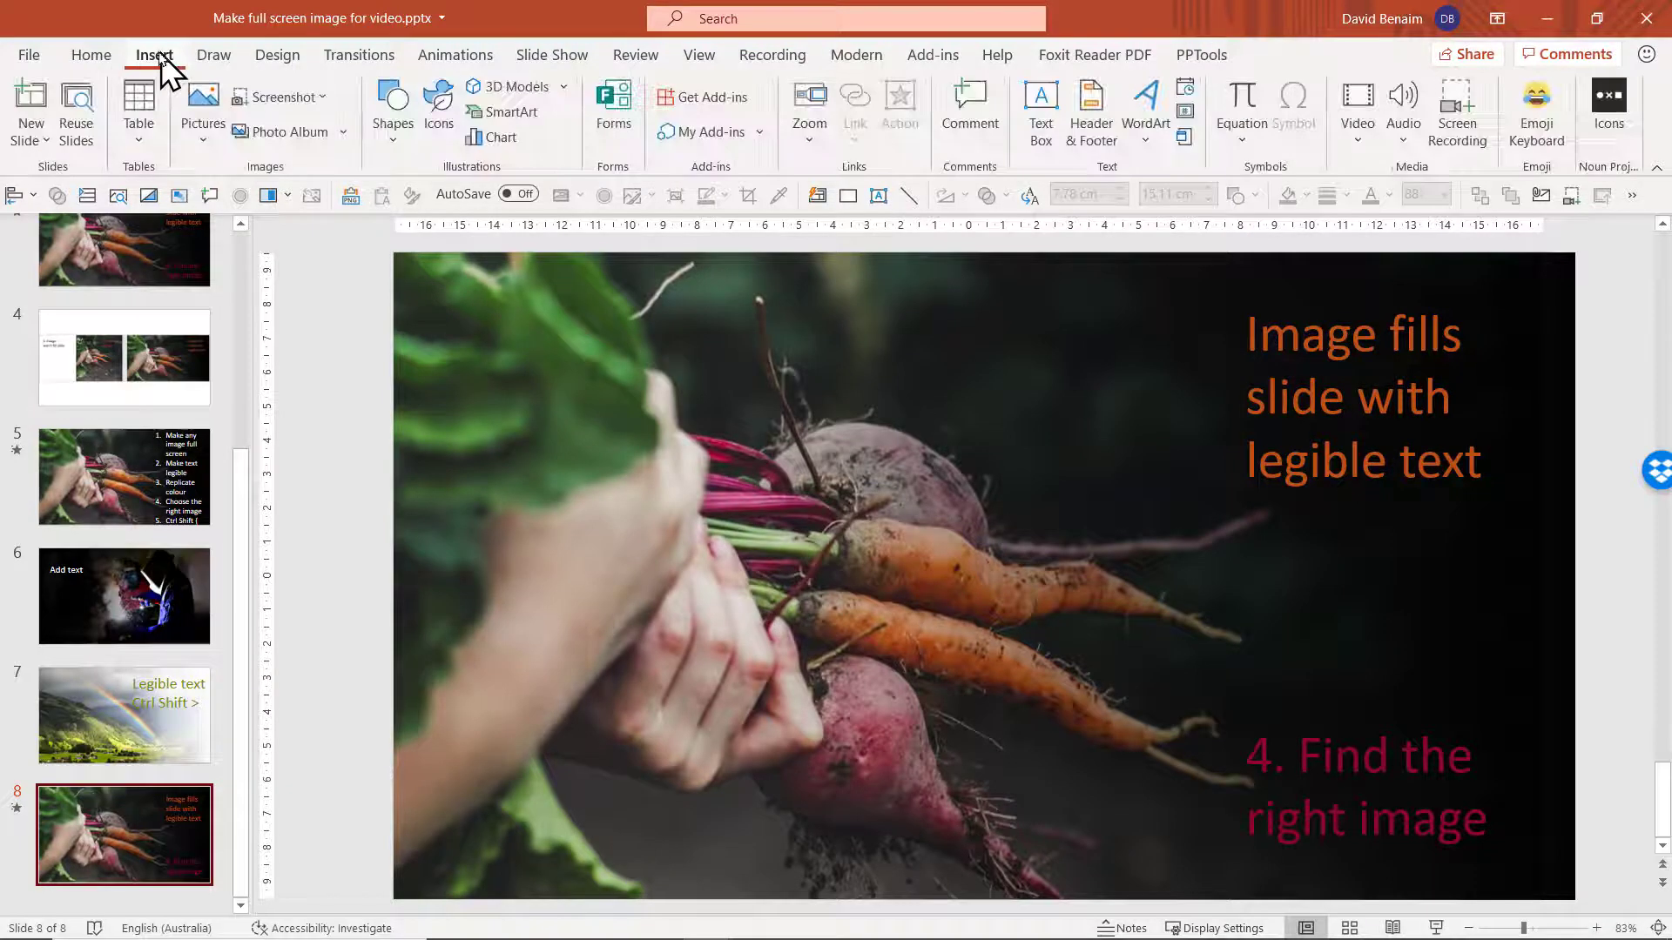
click(213, 148)
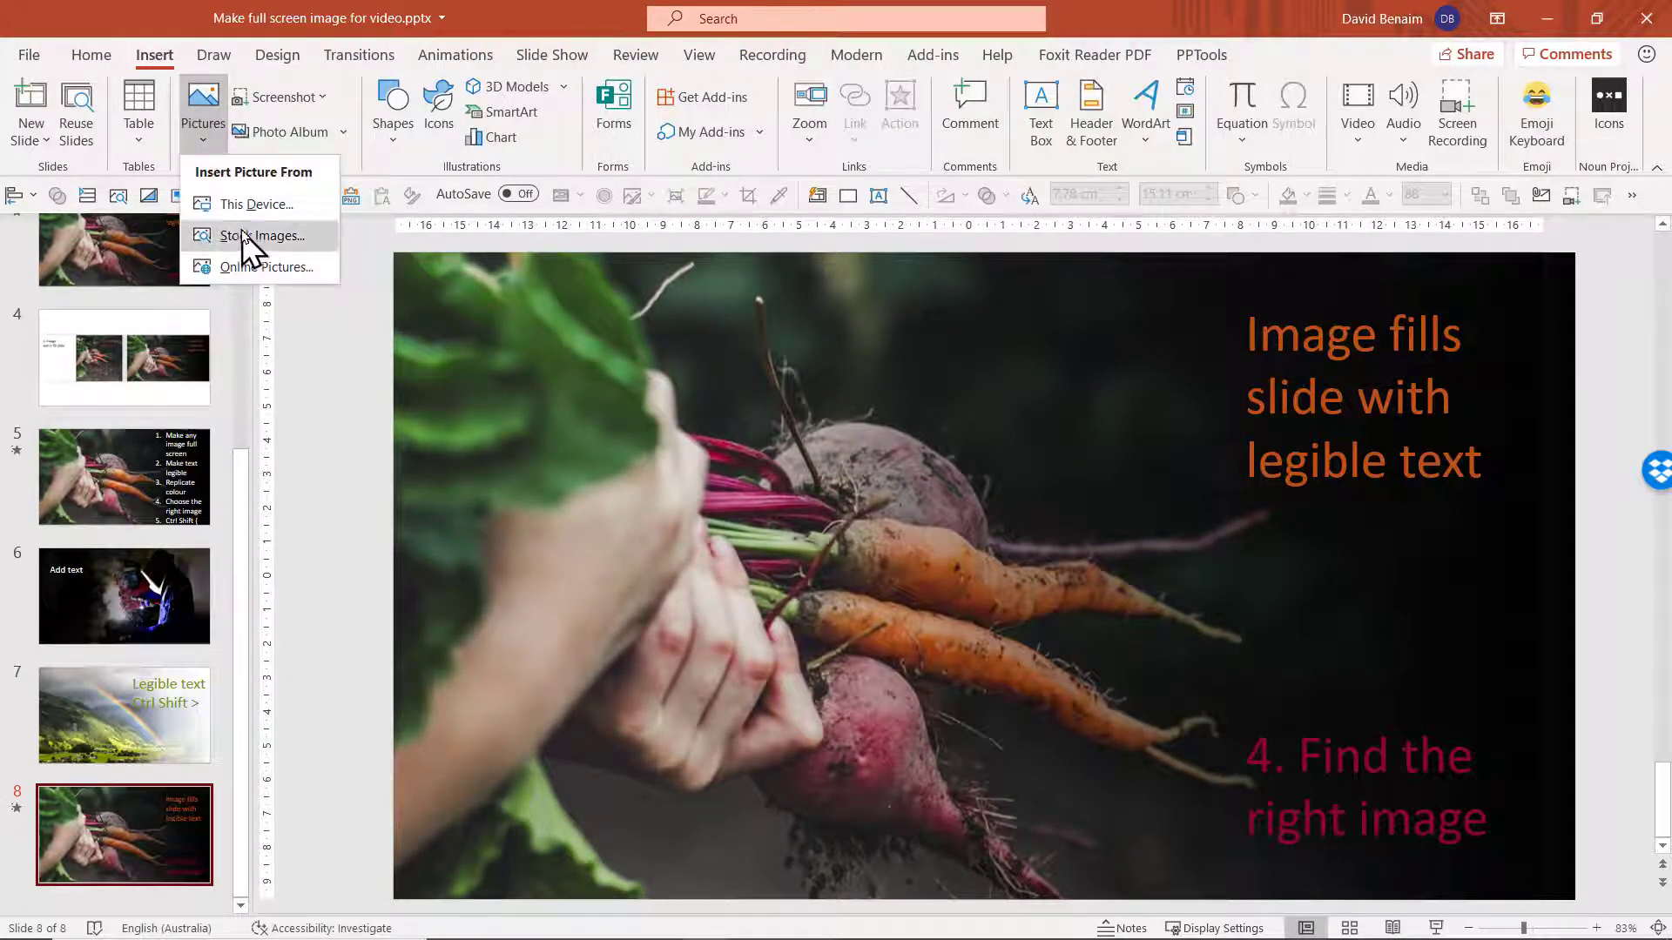
click(263, 237)
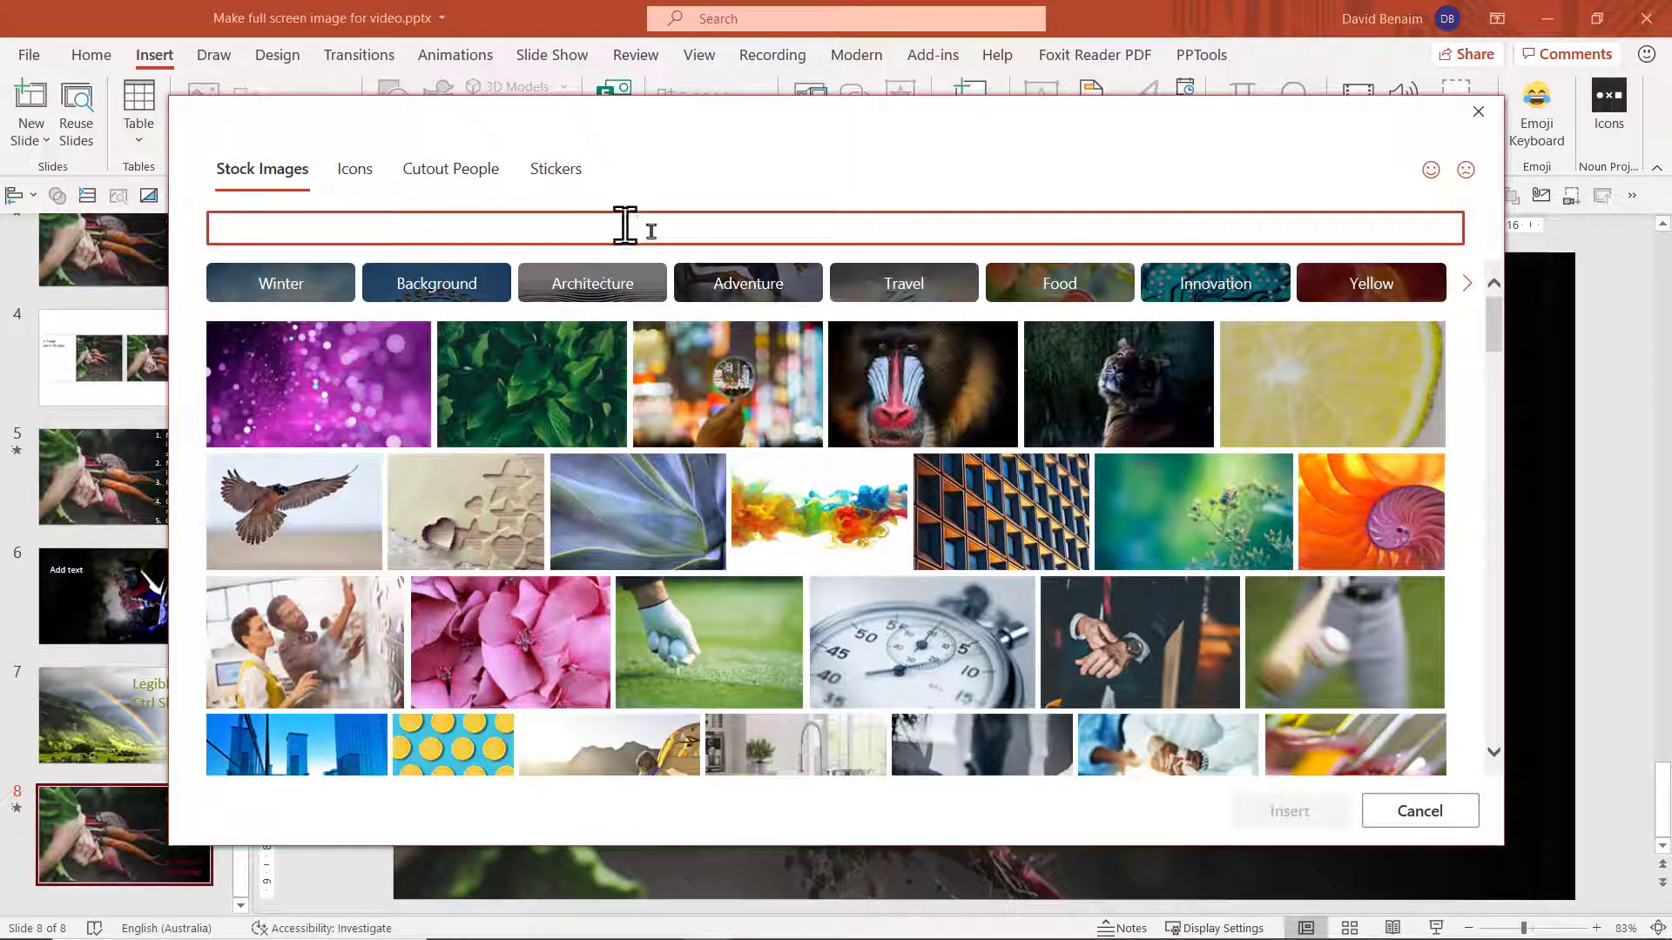
Step: Browse the Architecture category and select the Eiffel Tower photo
click(1330, 289)
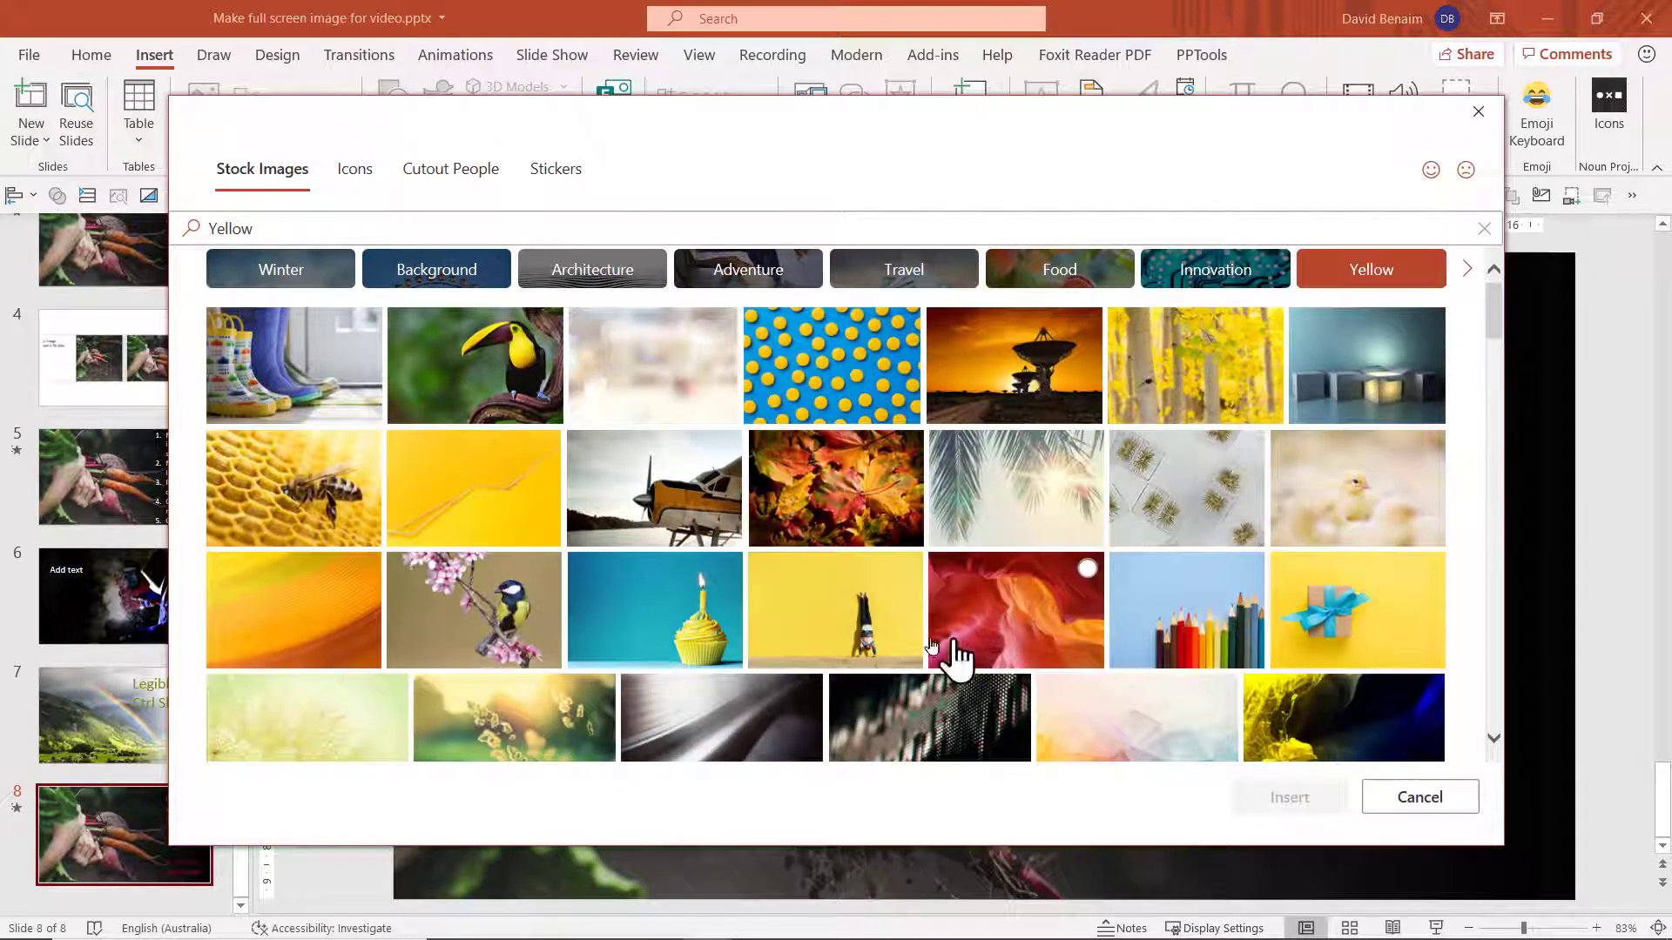
click(638, 277)
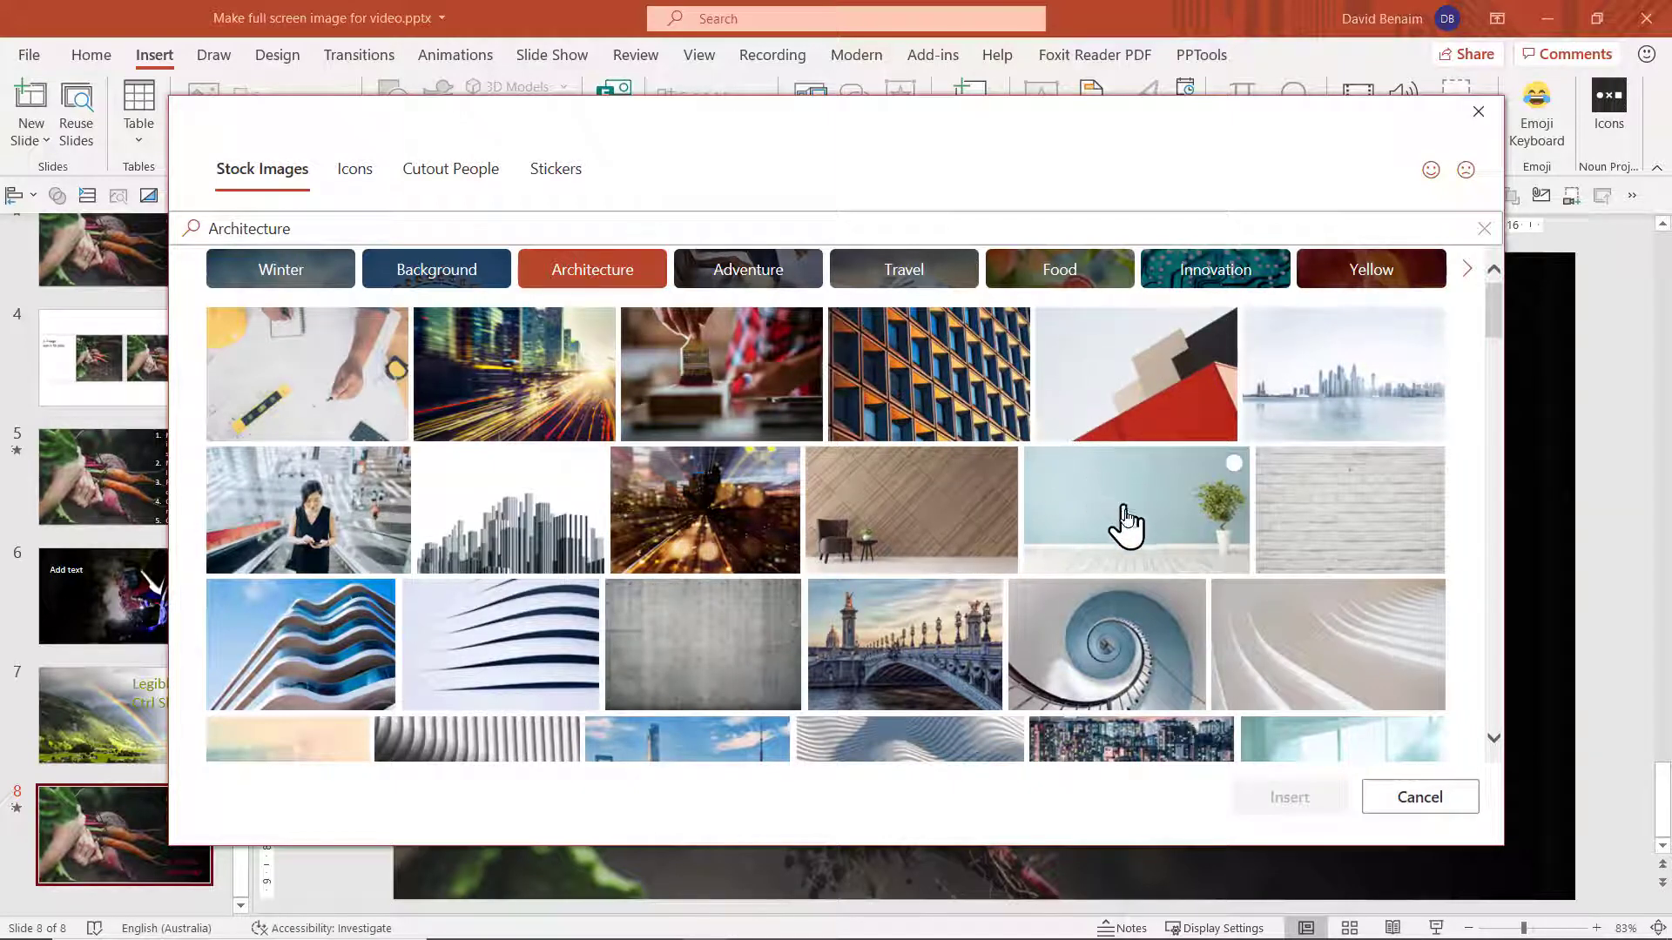
scroll(827, 661, down, 5)
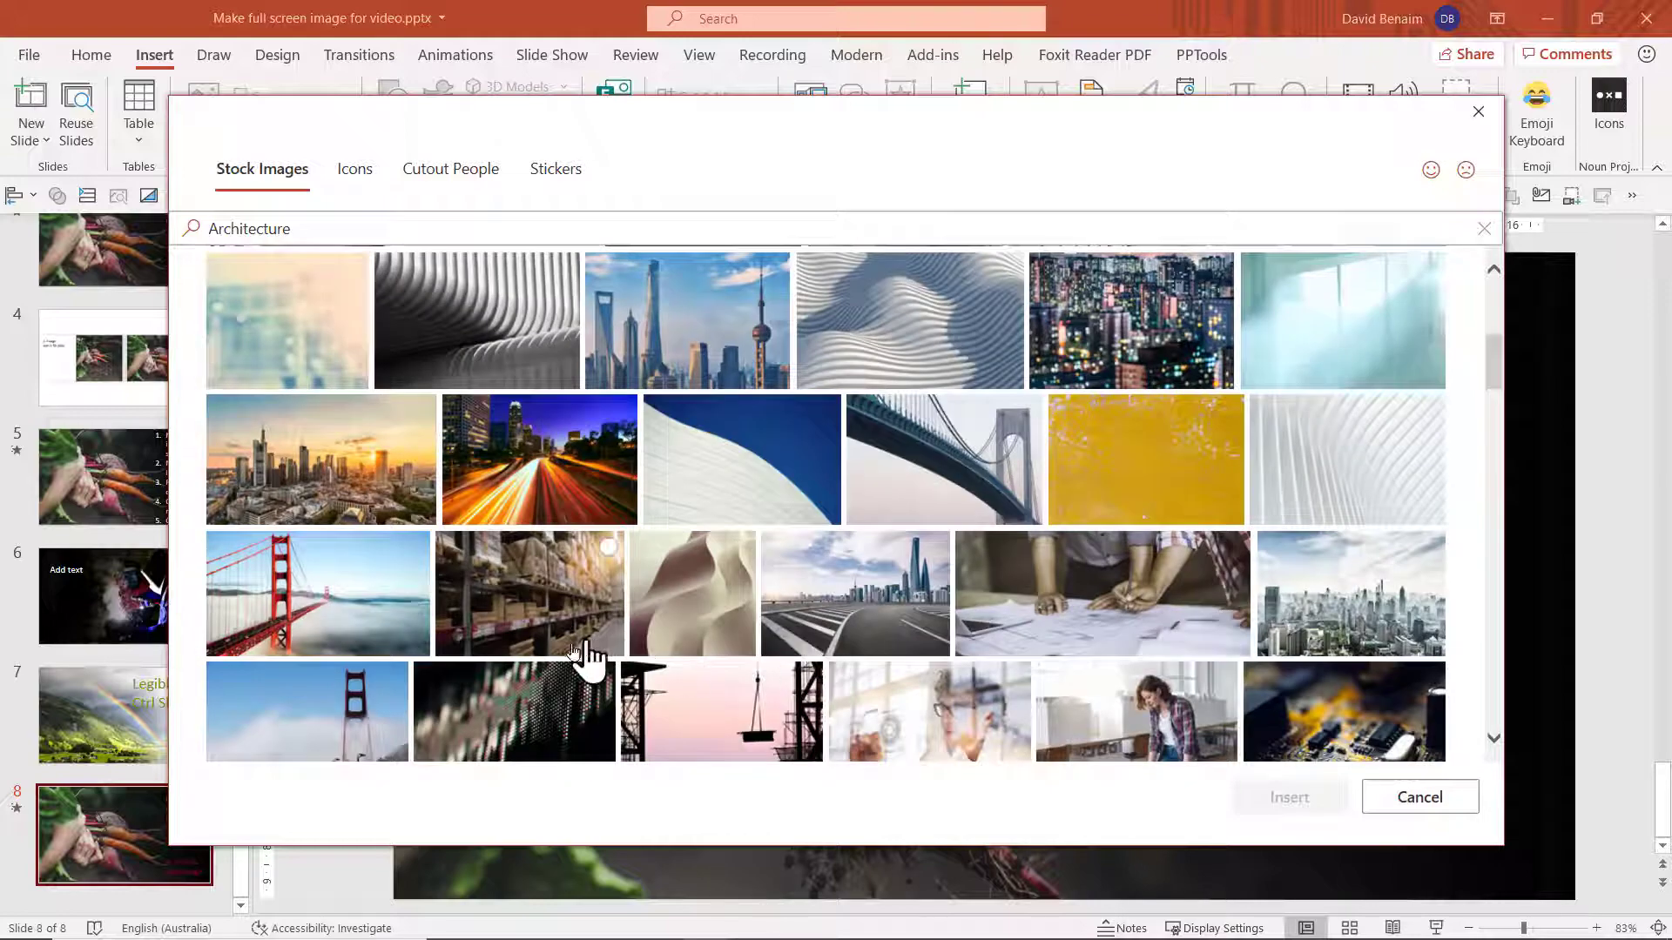
scroll(558, 655, down, 5)
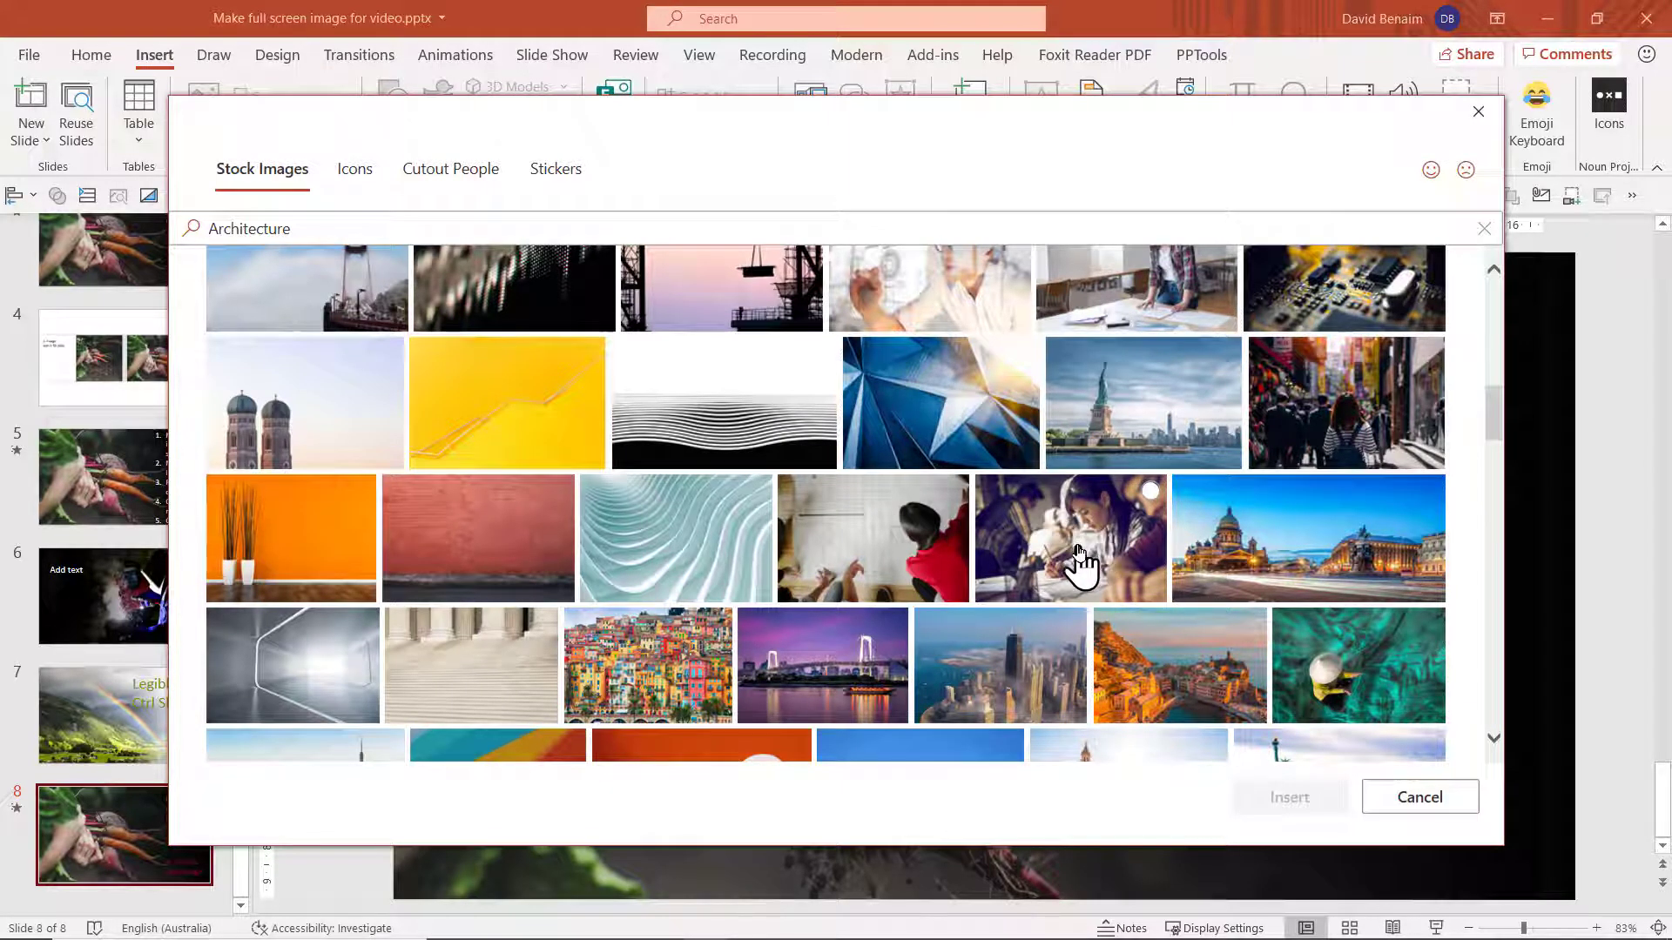
scroll(1079, 561, down, 5)
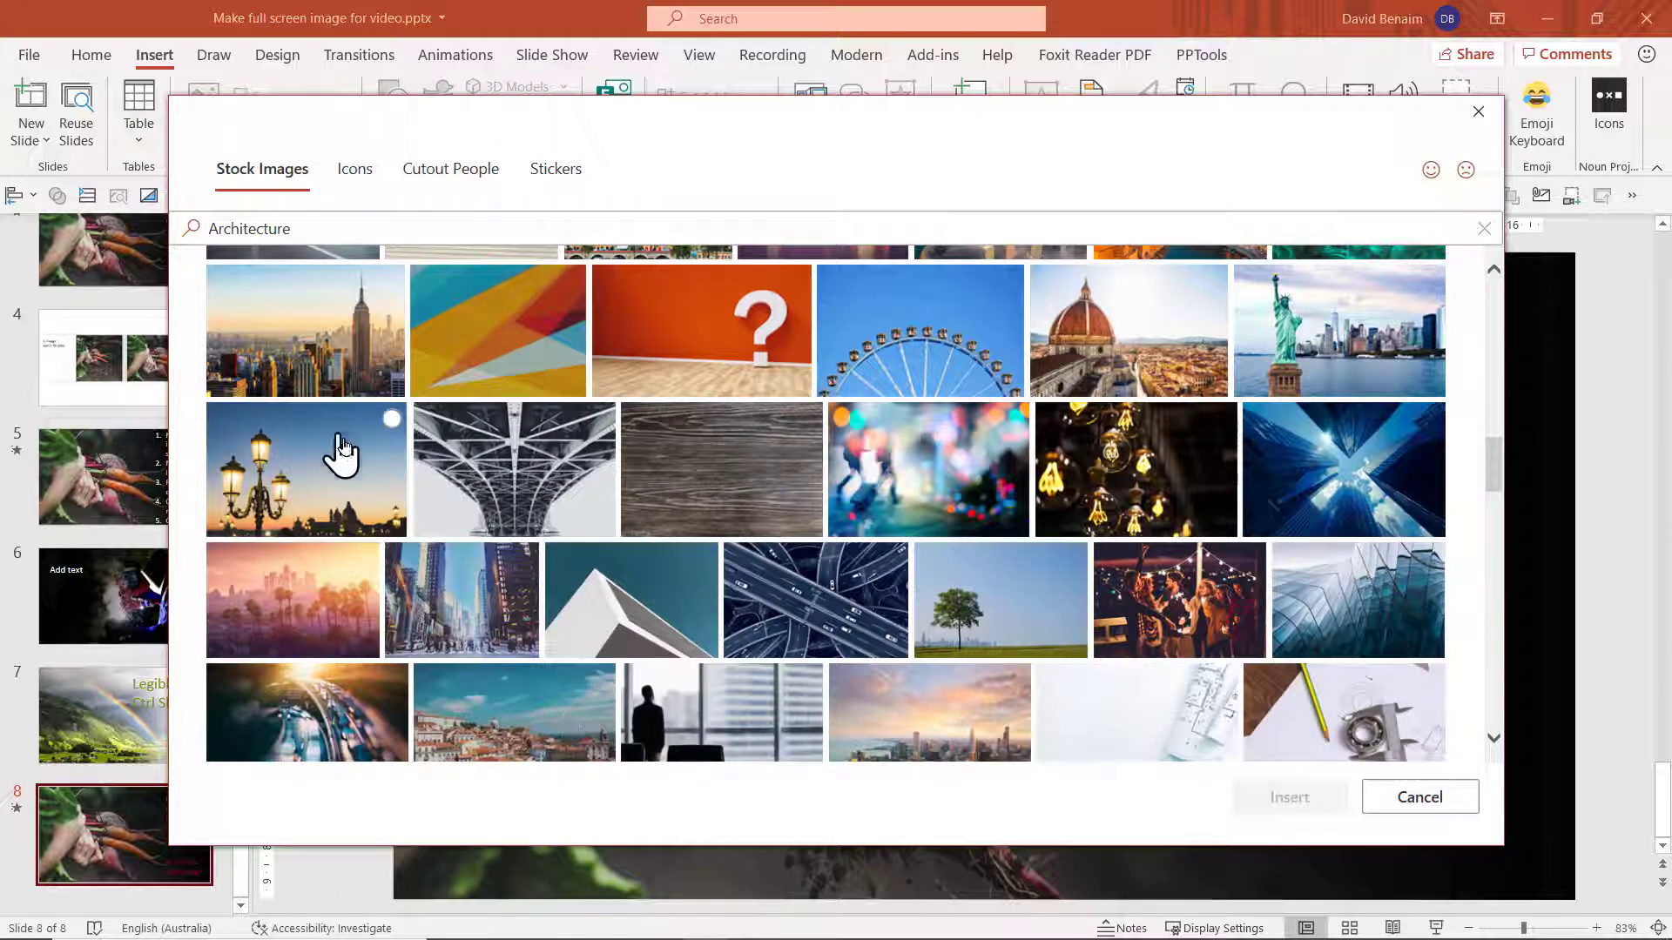
scroll(344, 505, down, 5)
scroll(355, 566, down, 5)
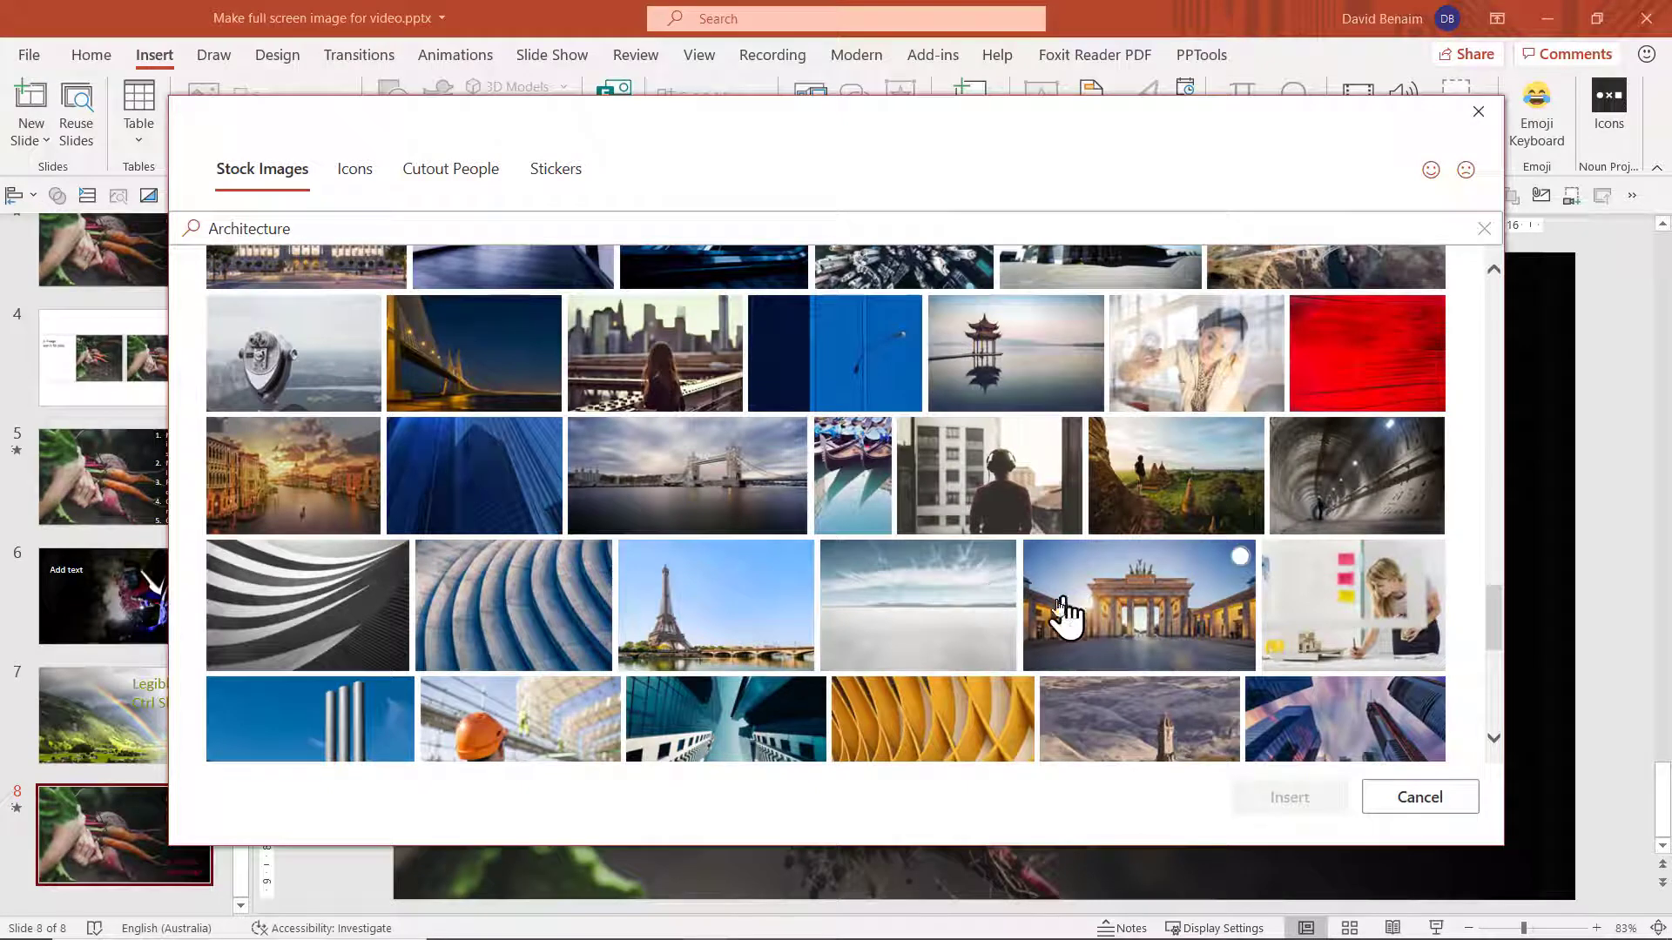
click(700, 597)
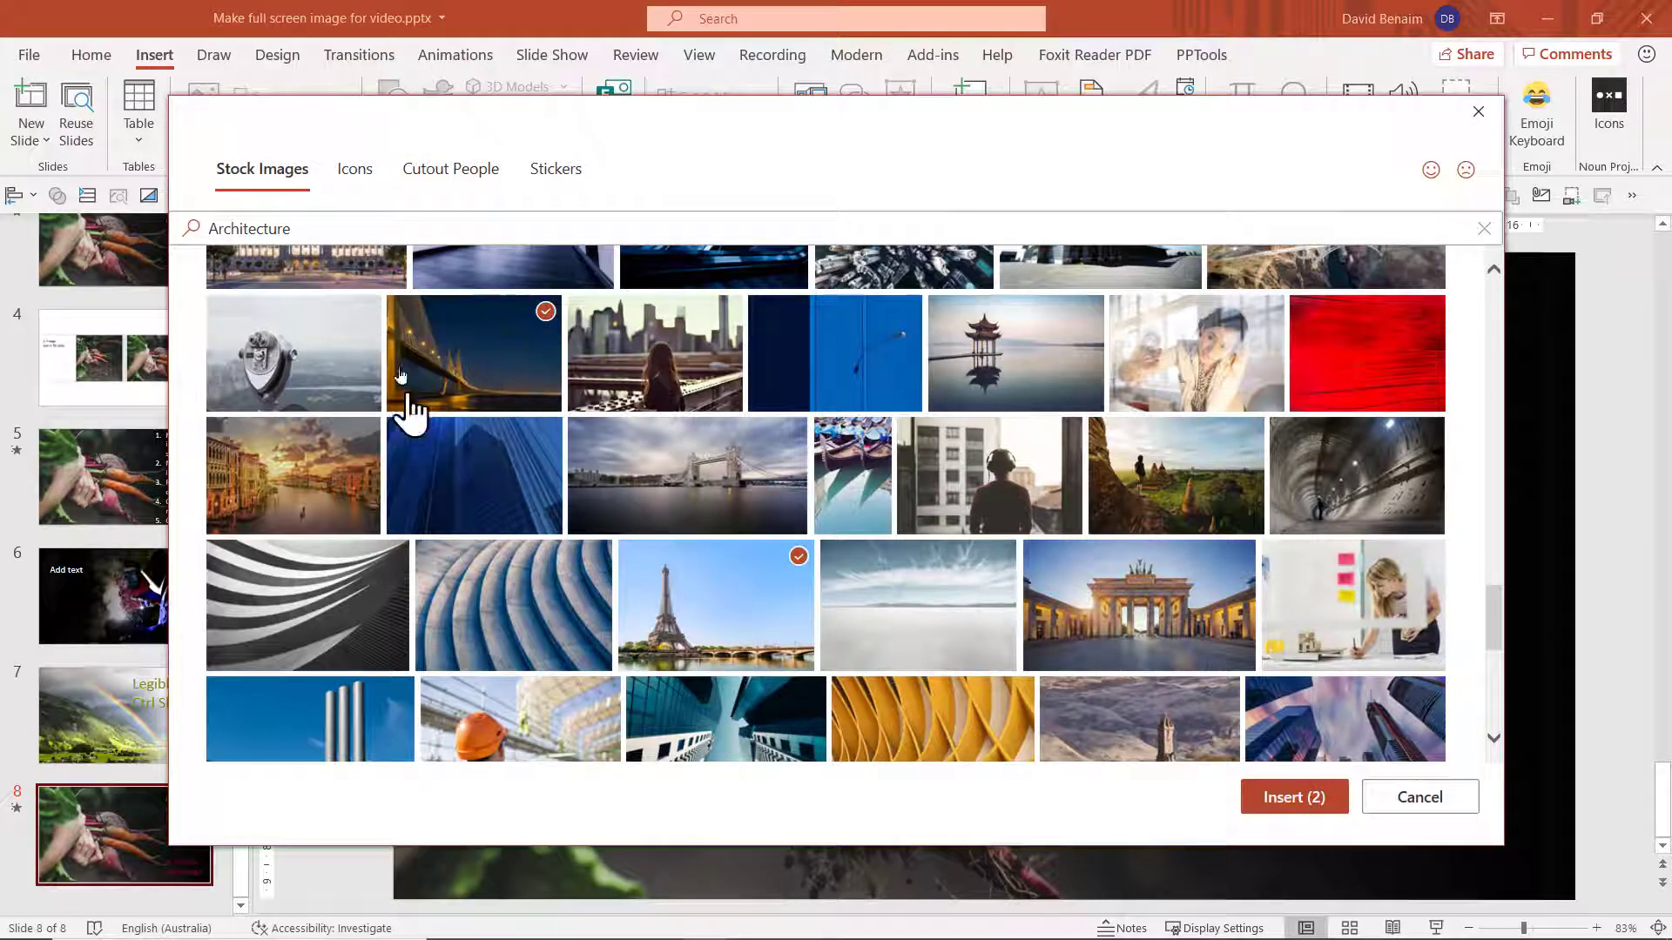
Step: Insert the Eiffel Tower photo and reposition it on slide 8
click(1296, 799)
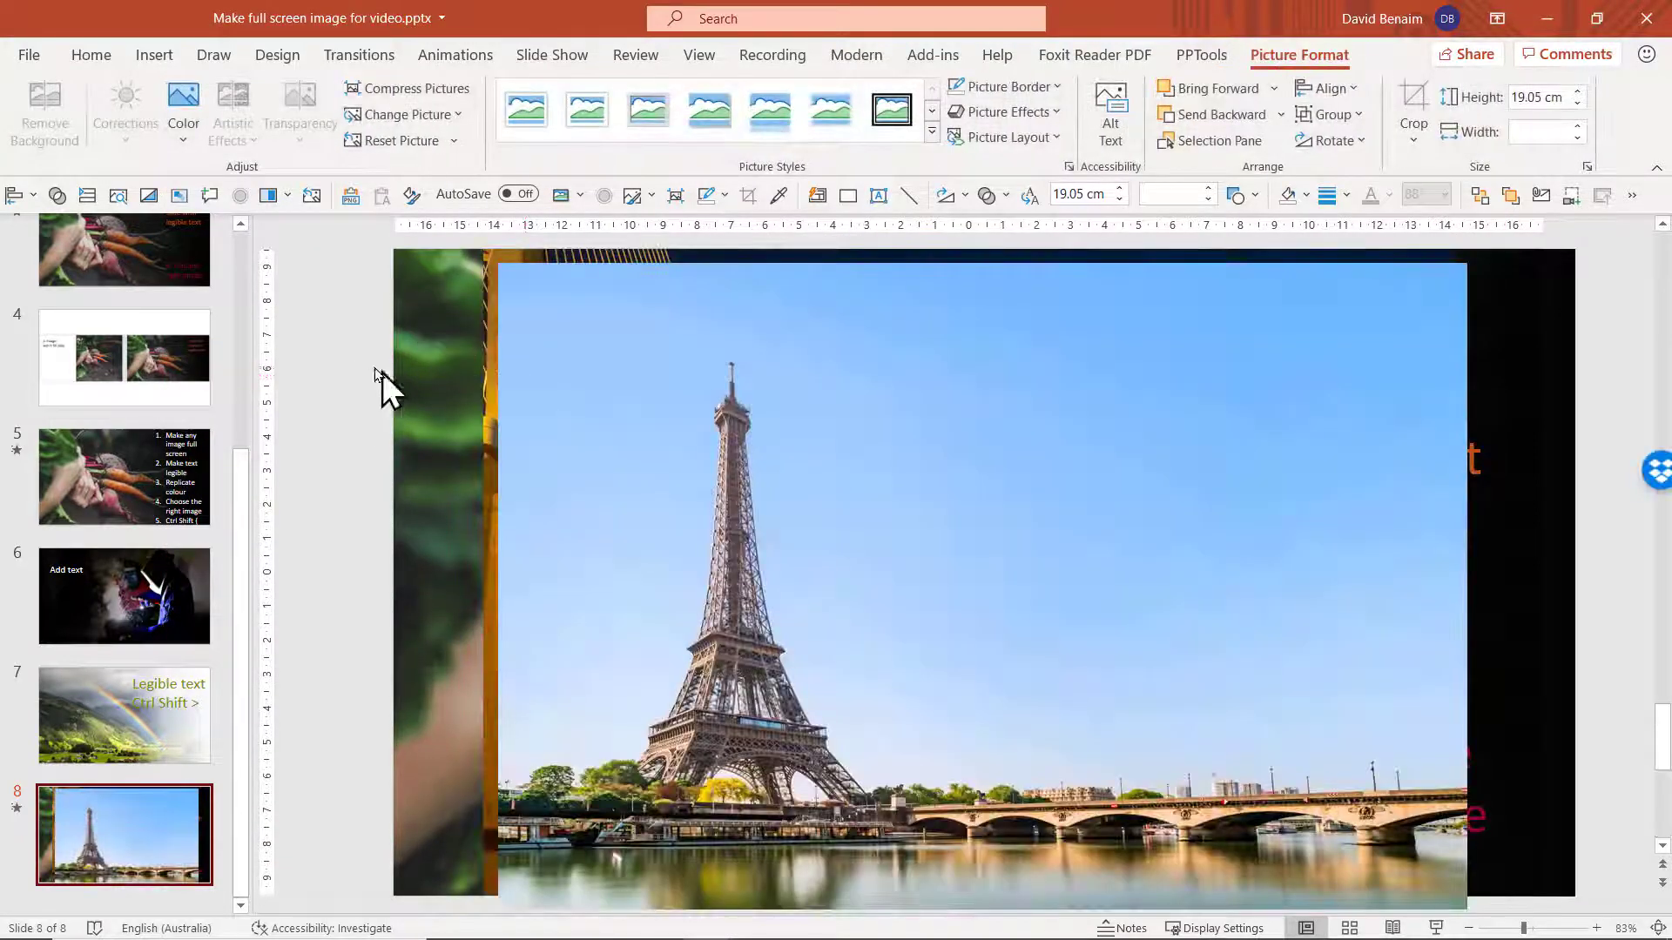
click(374, 383)
drag(690, 366, 647, 343)
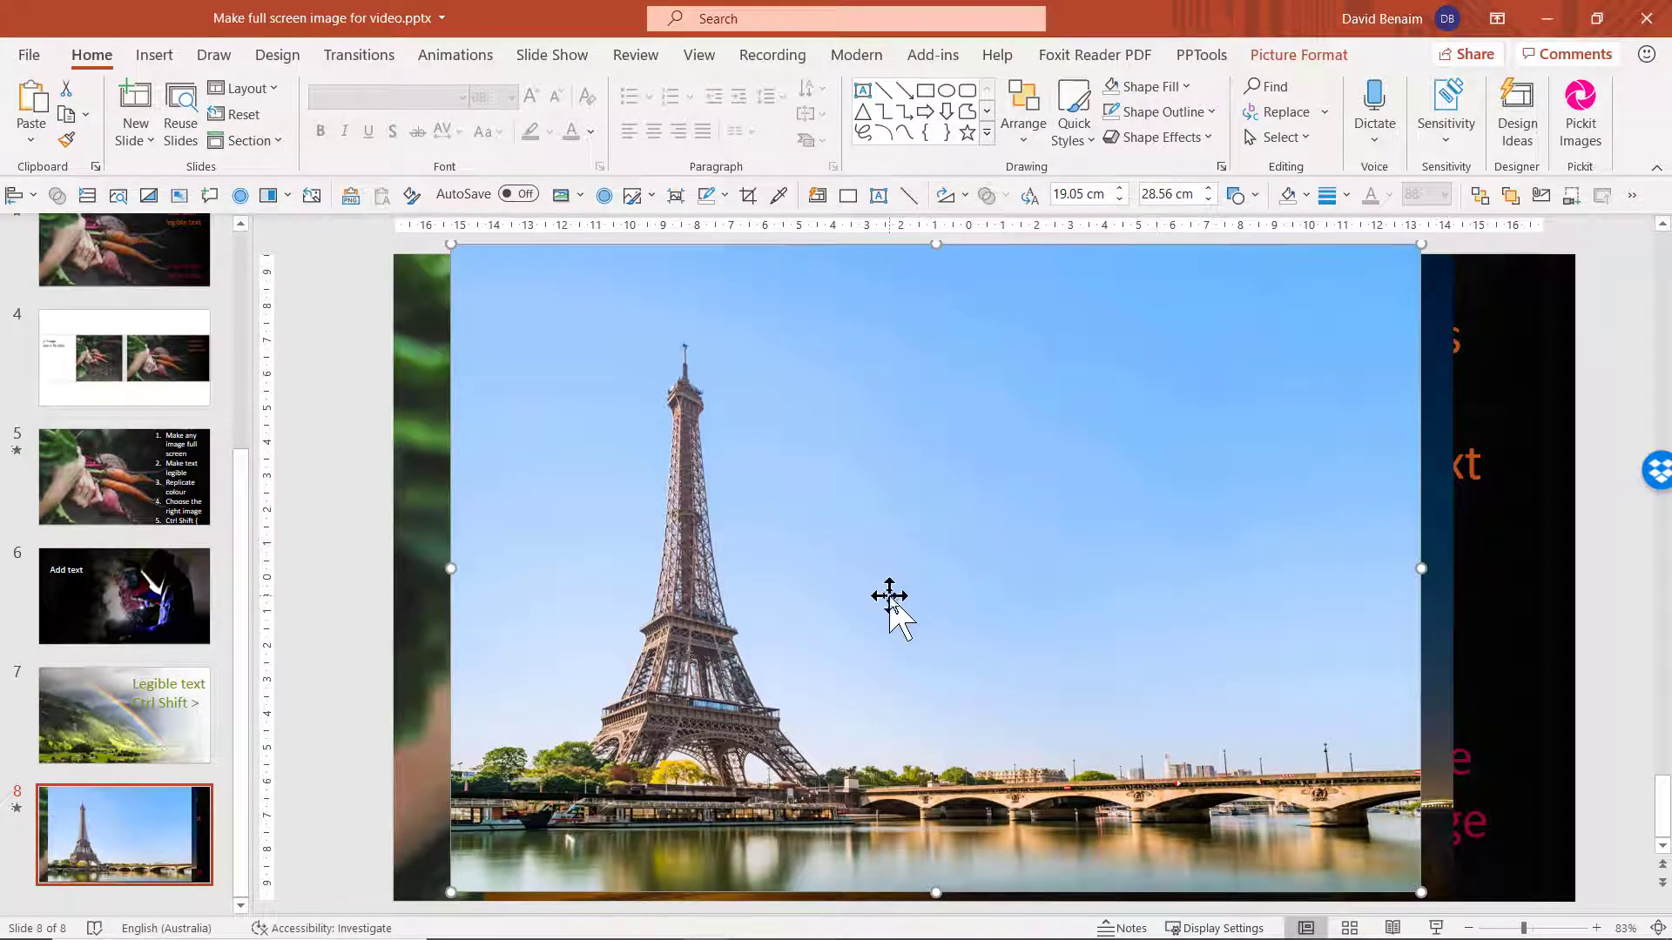
Step: Paste the Cambridge picture and move it over the Eiffel Tower photo
key(ctrl+v)
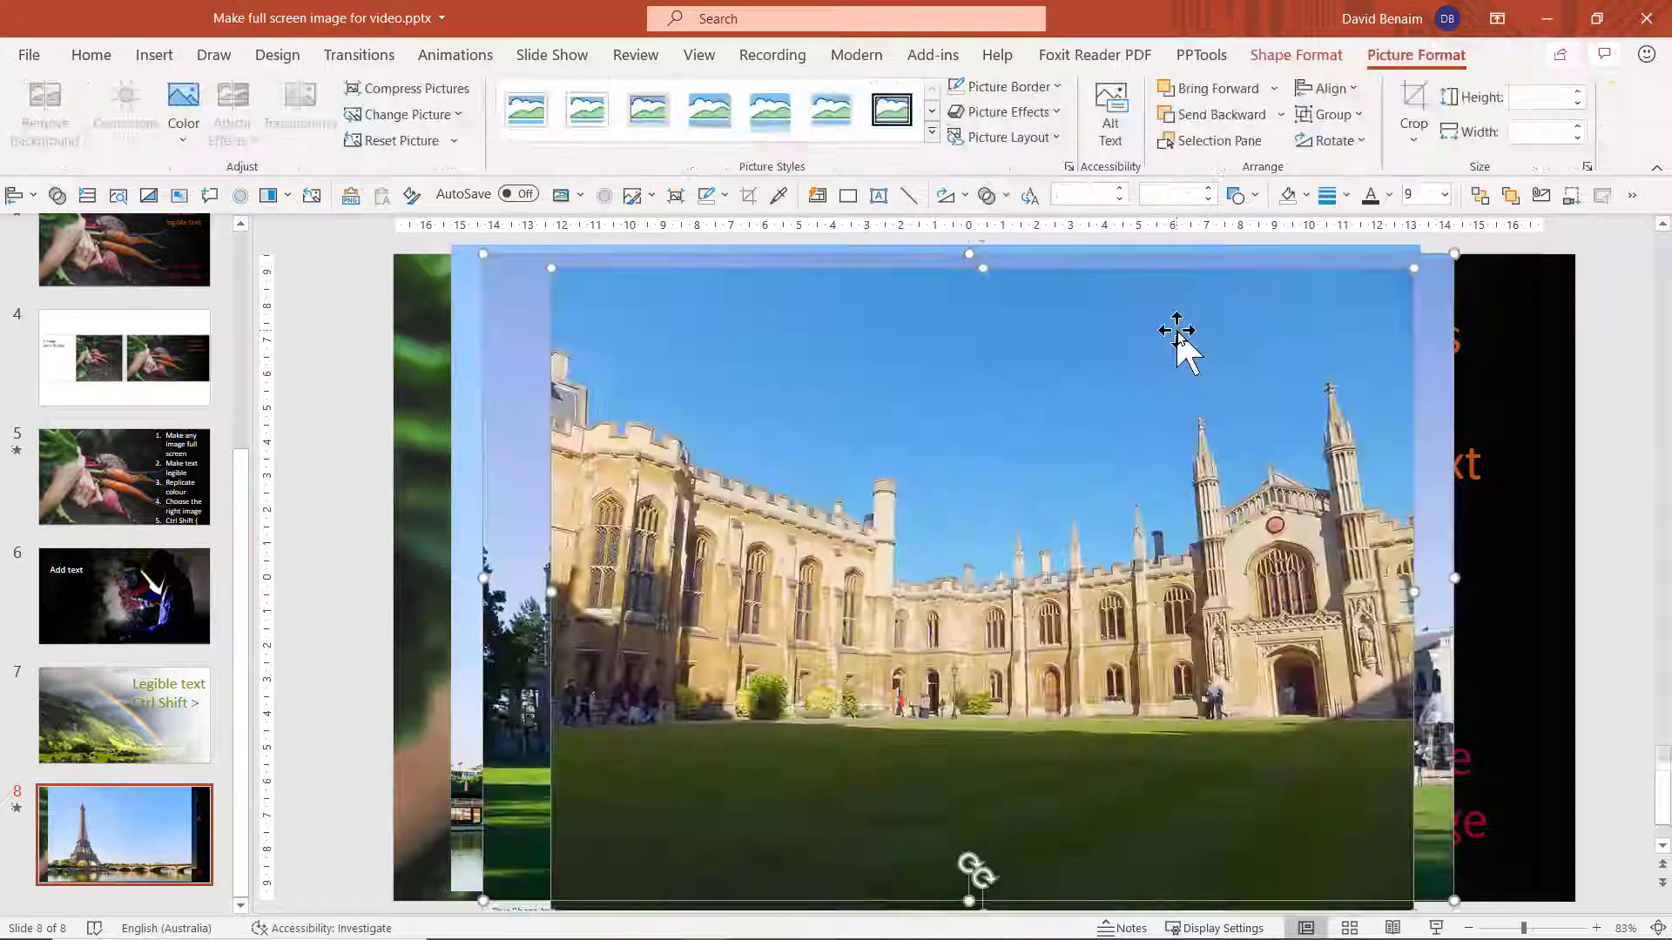
drag(1176, 329, 1332, 399)
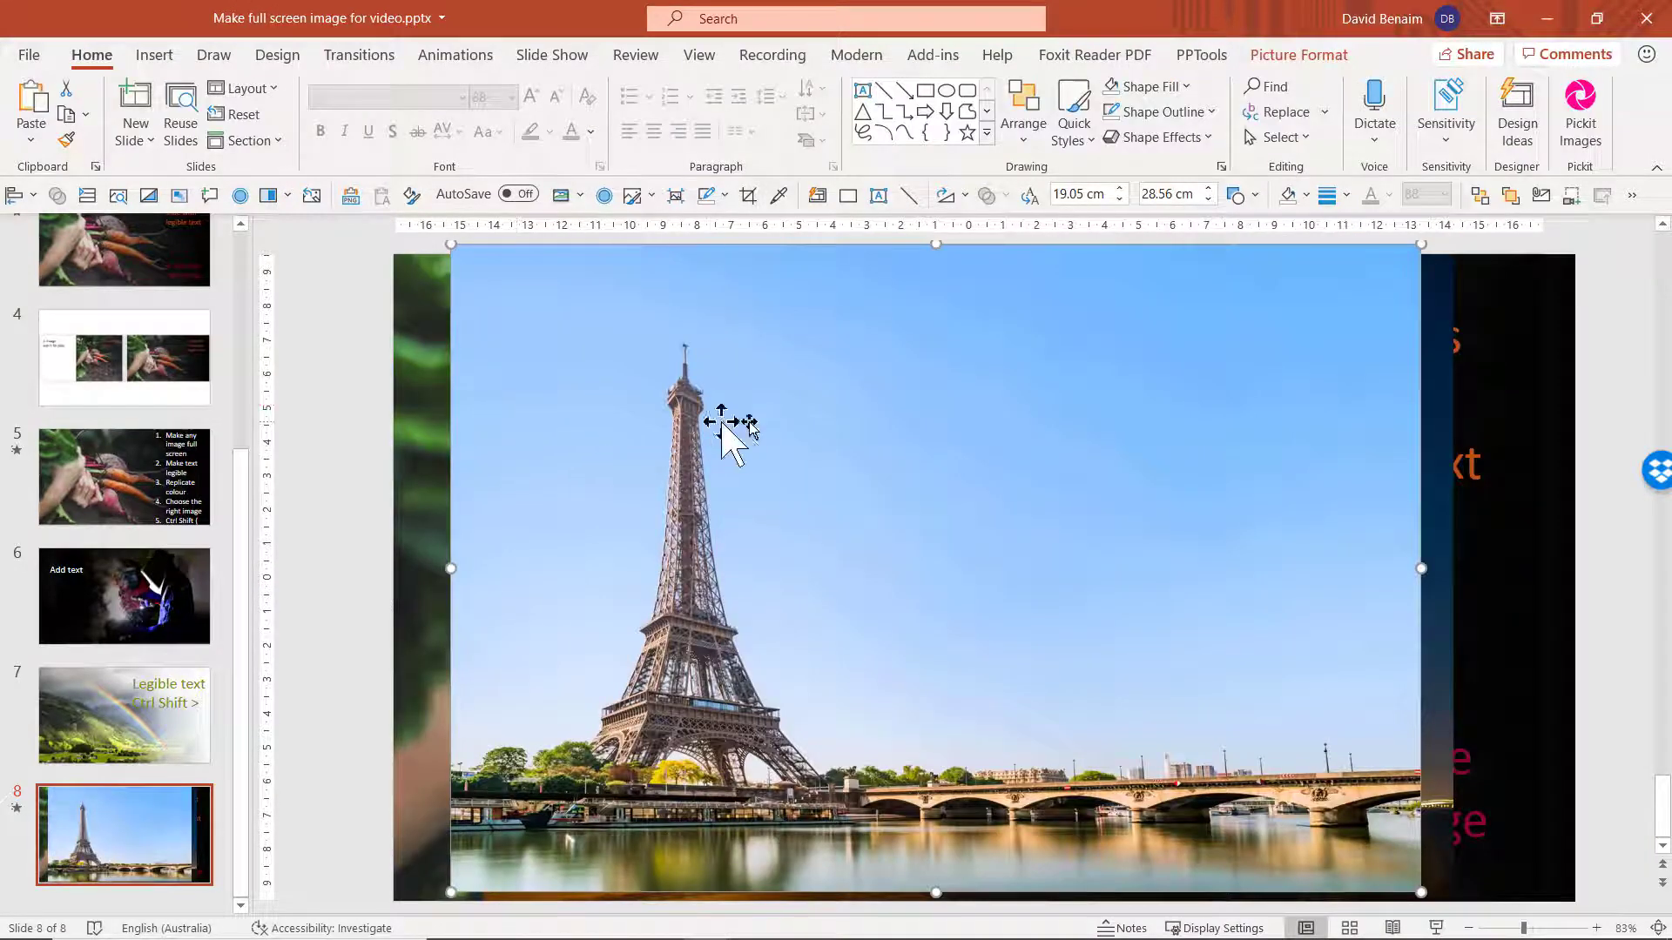
click(348, 328)
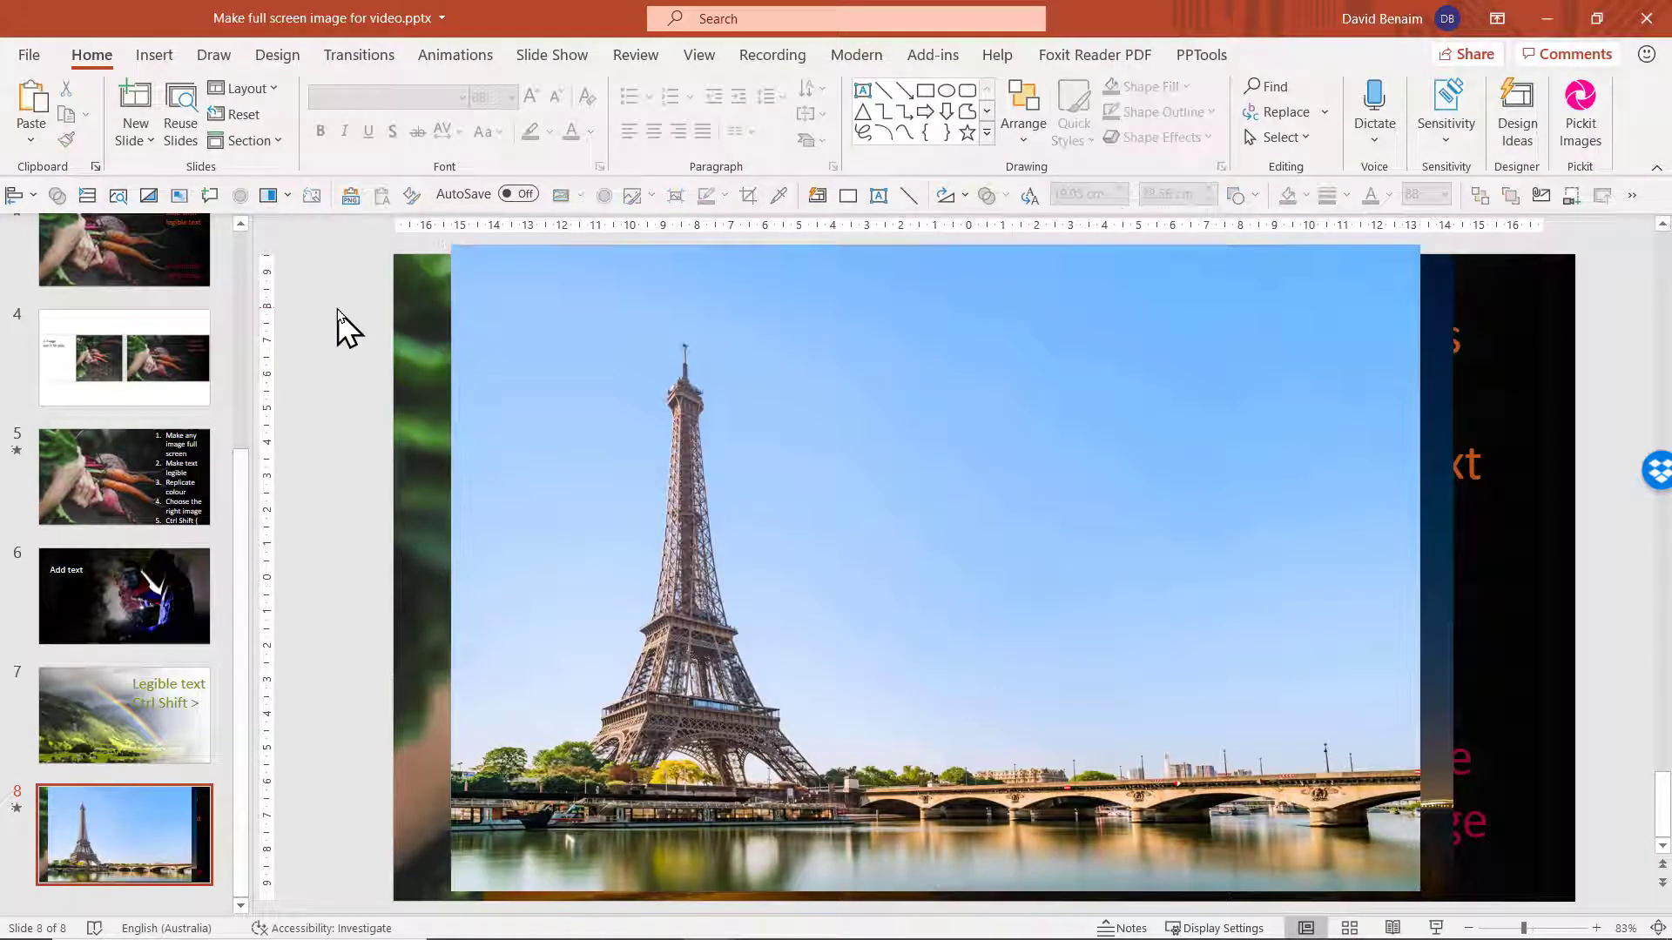
Step: Run an Online Pictures (Bing) search for 'architecture'
click(154, 58)
click(202, 139)
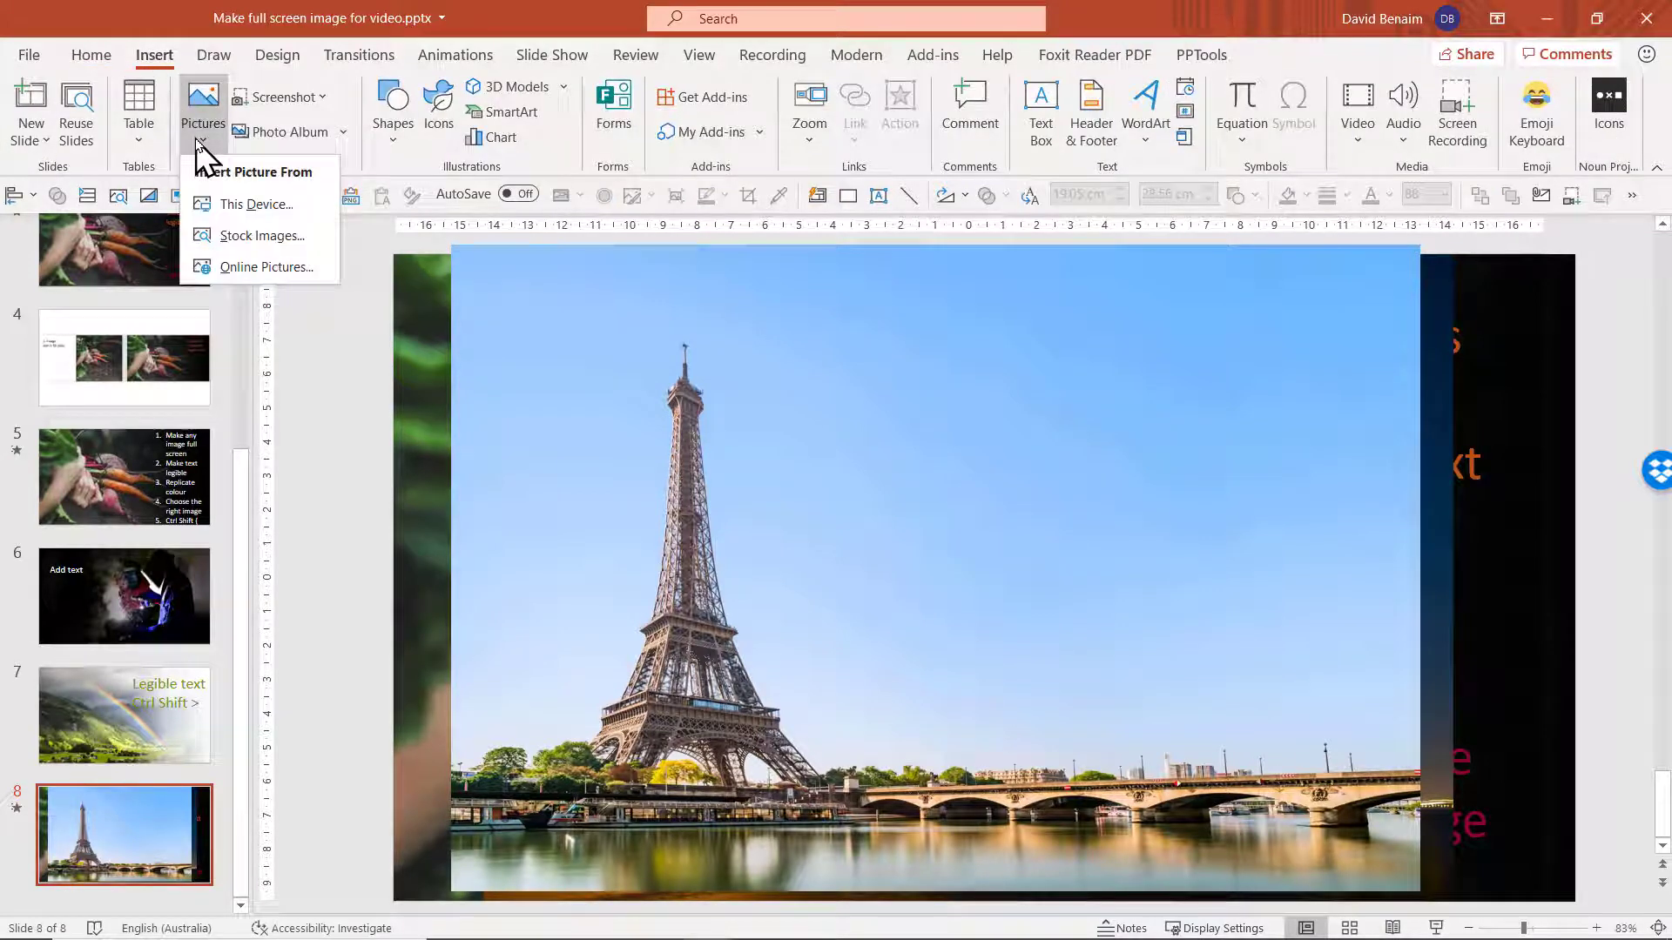
click(256, 270)
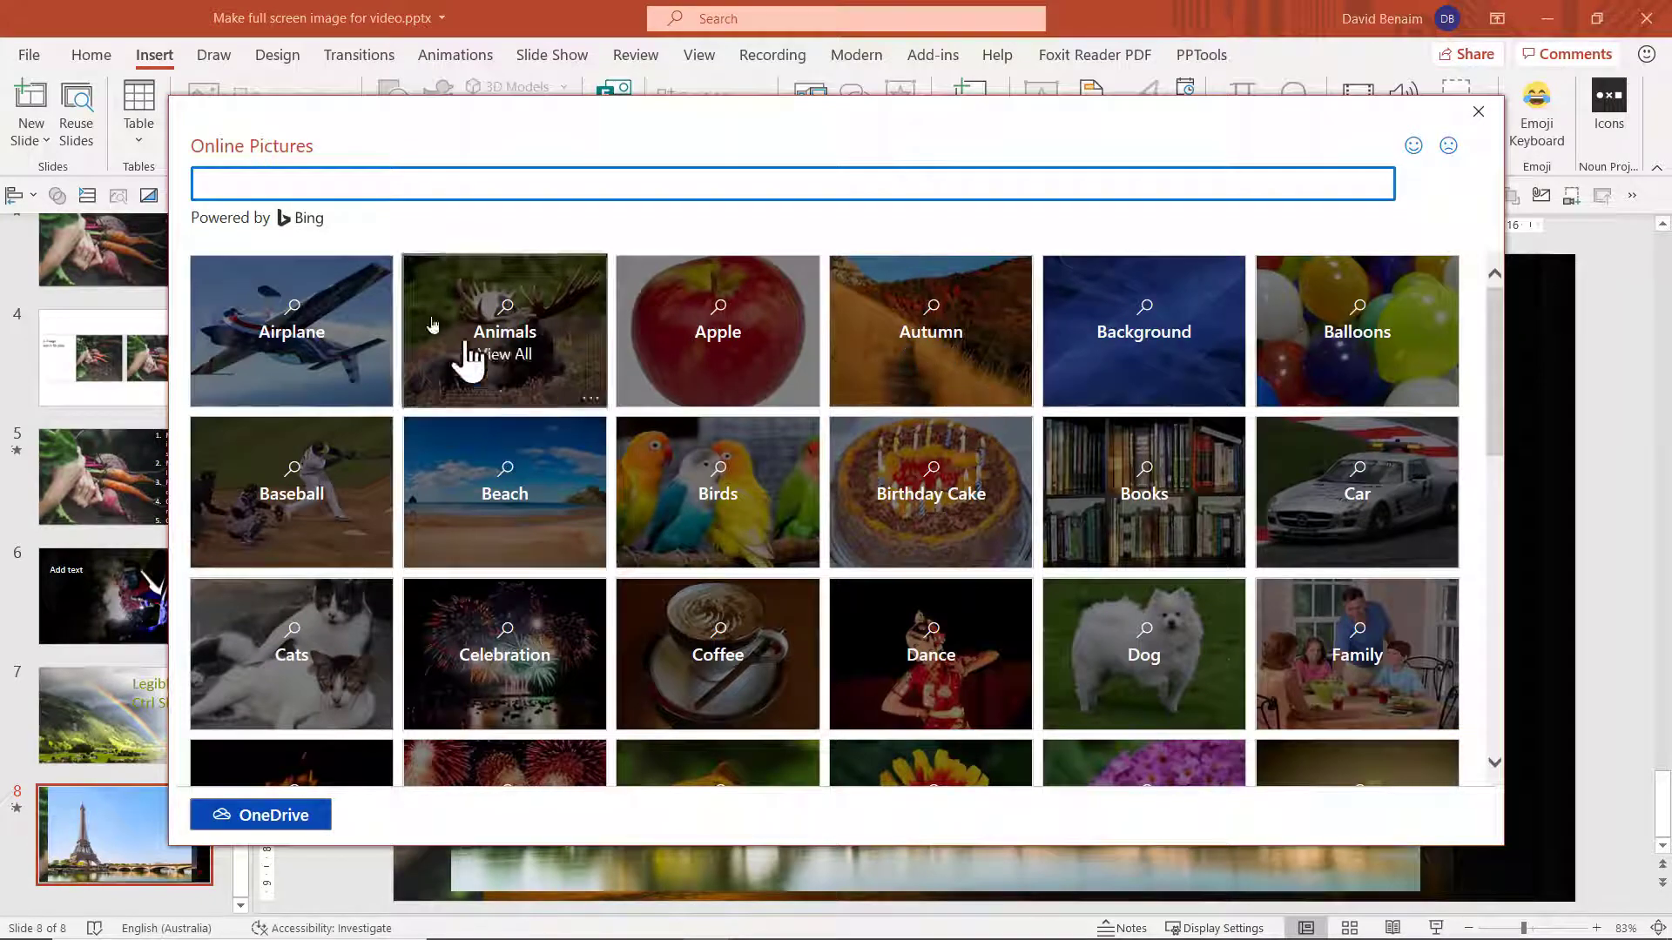
scroll(722, 479, down, 3)
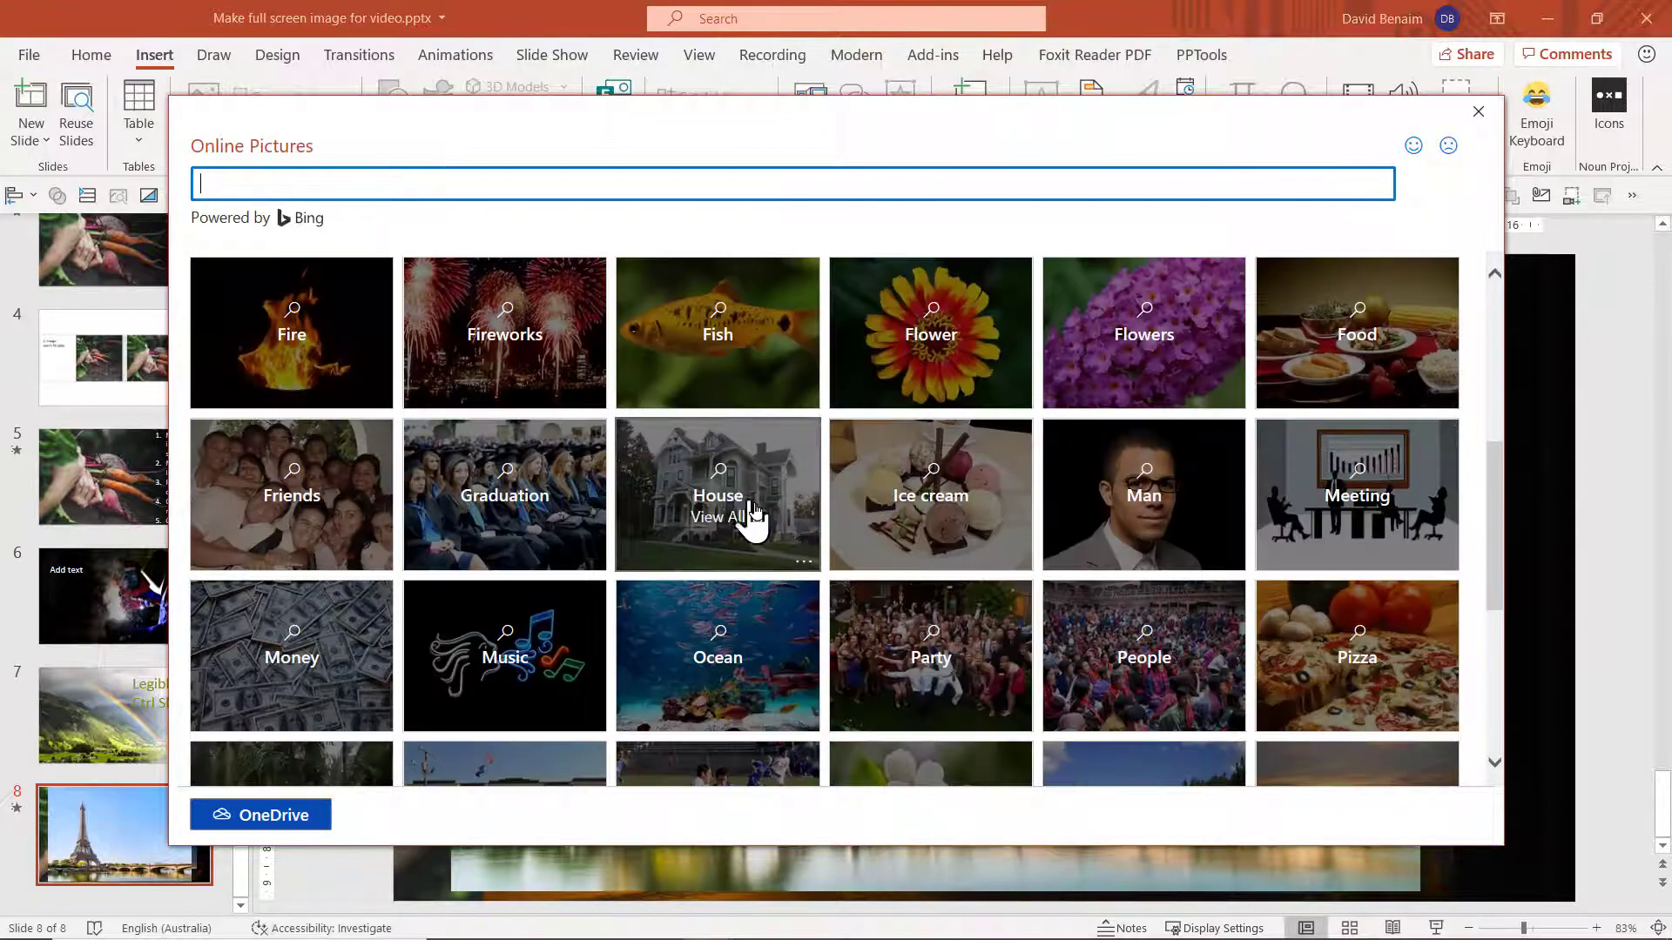
scroll(803, 519, up, 3)
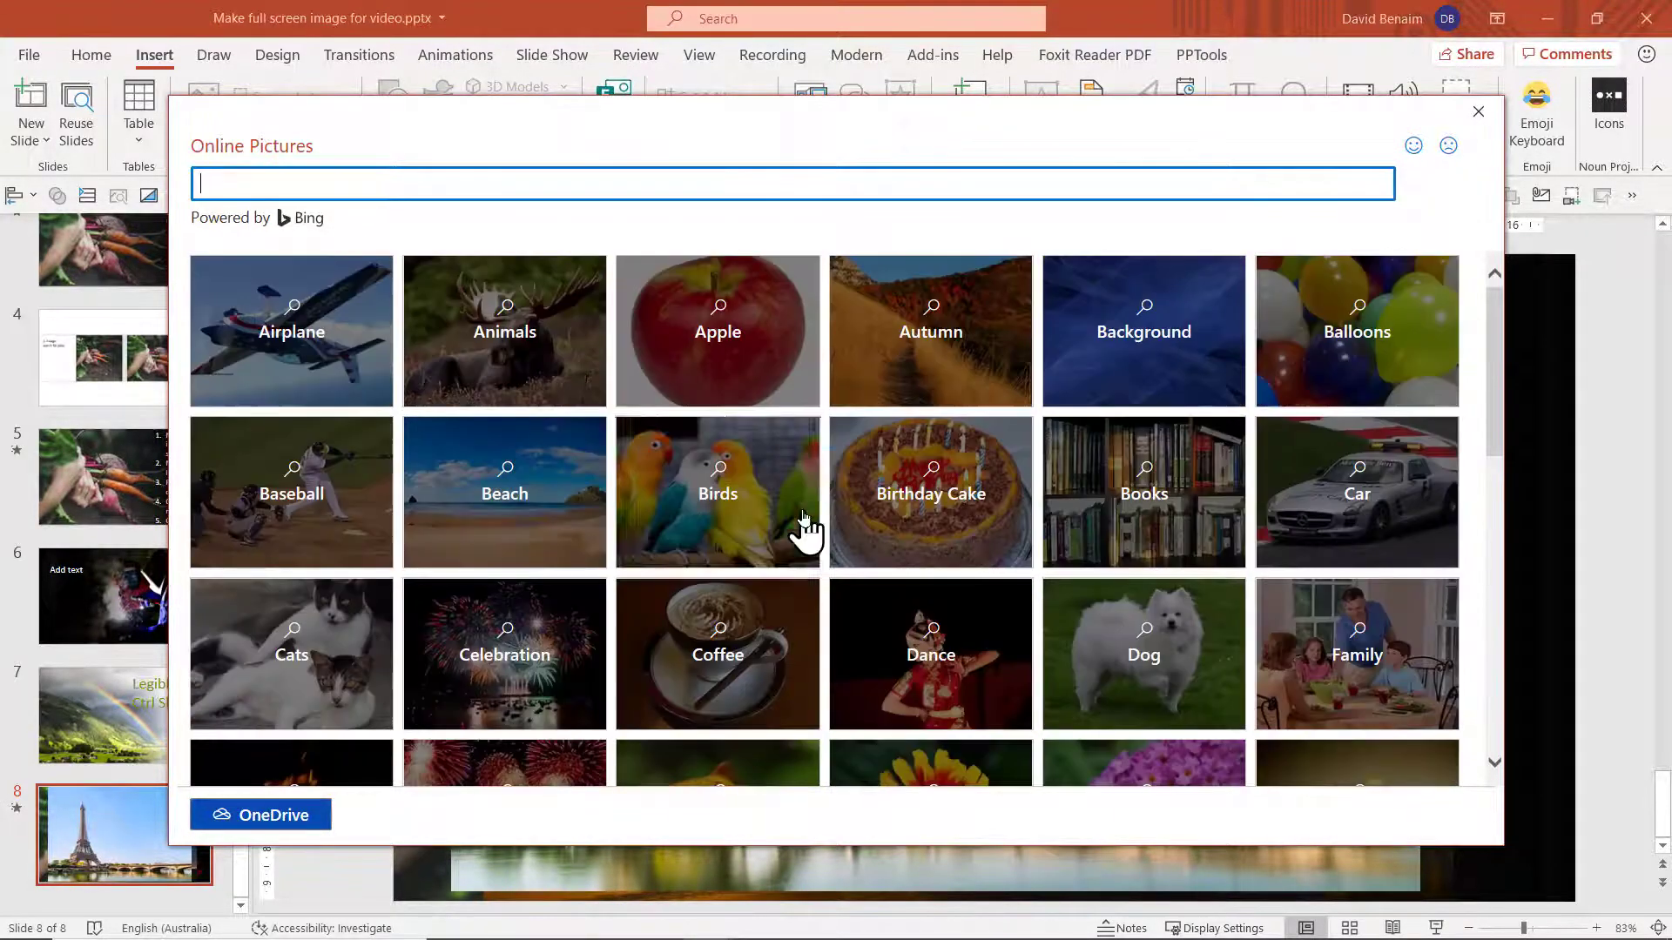
text(architecture)
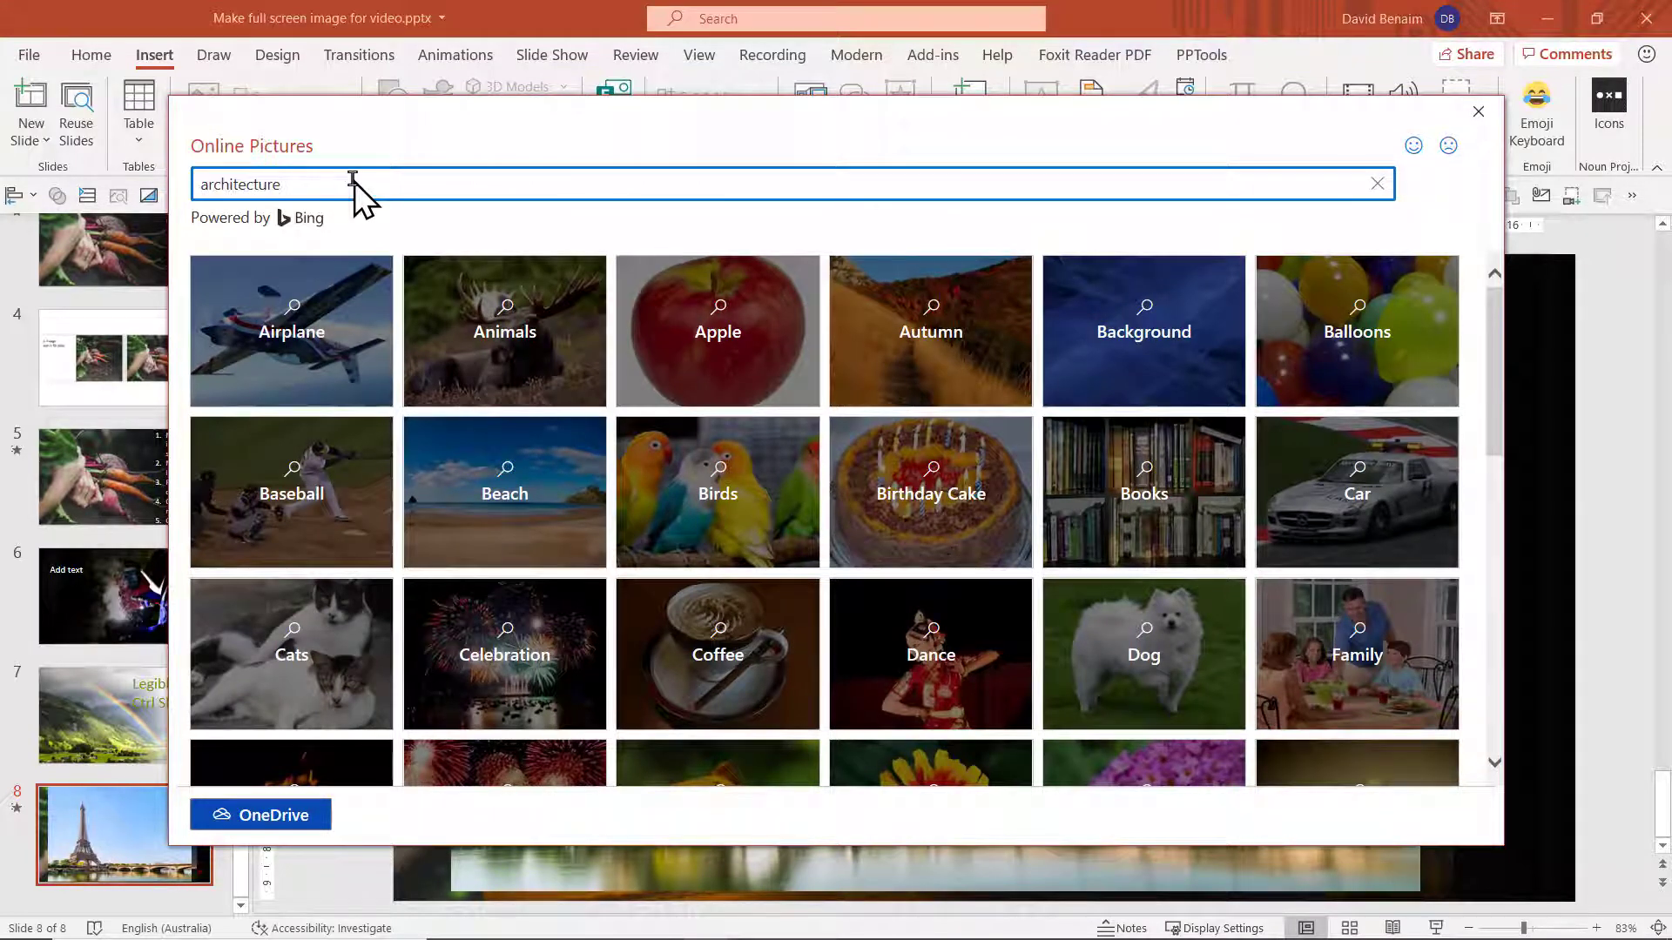
key(Return)
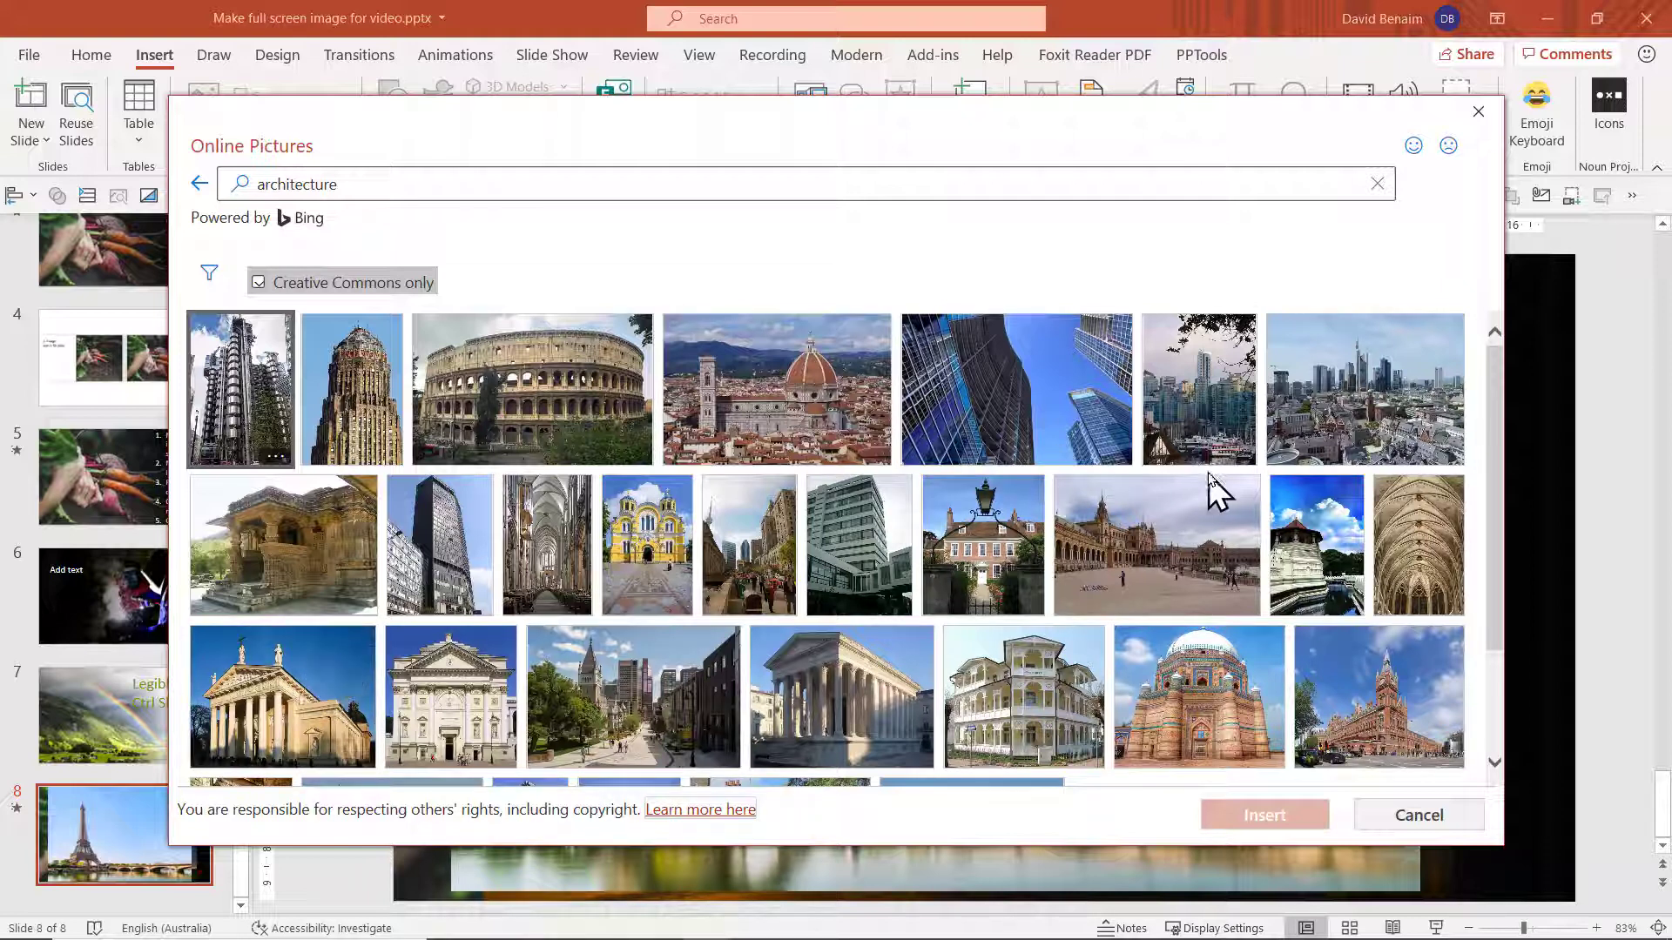
Step: Filter the online results to Extra Large, Wide and green-toned images
click(209, 277)
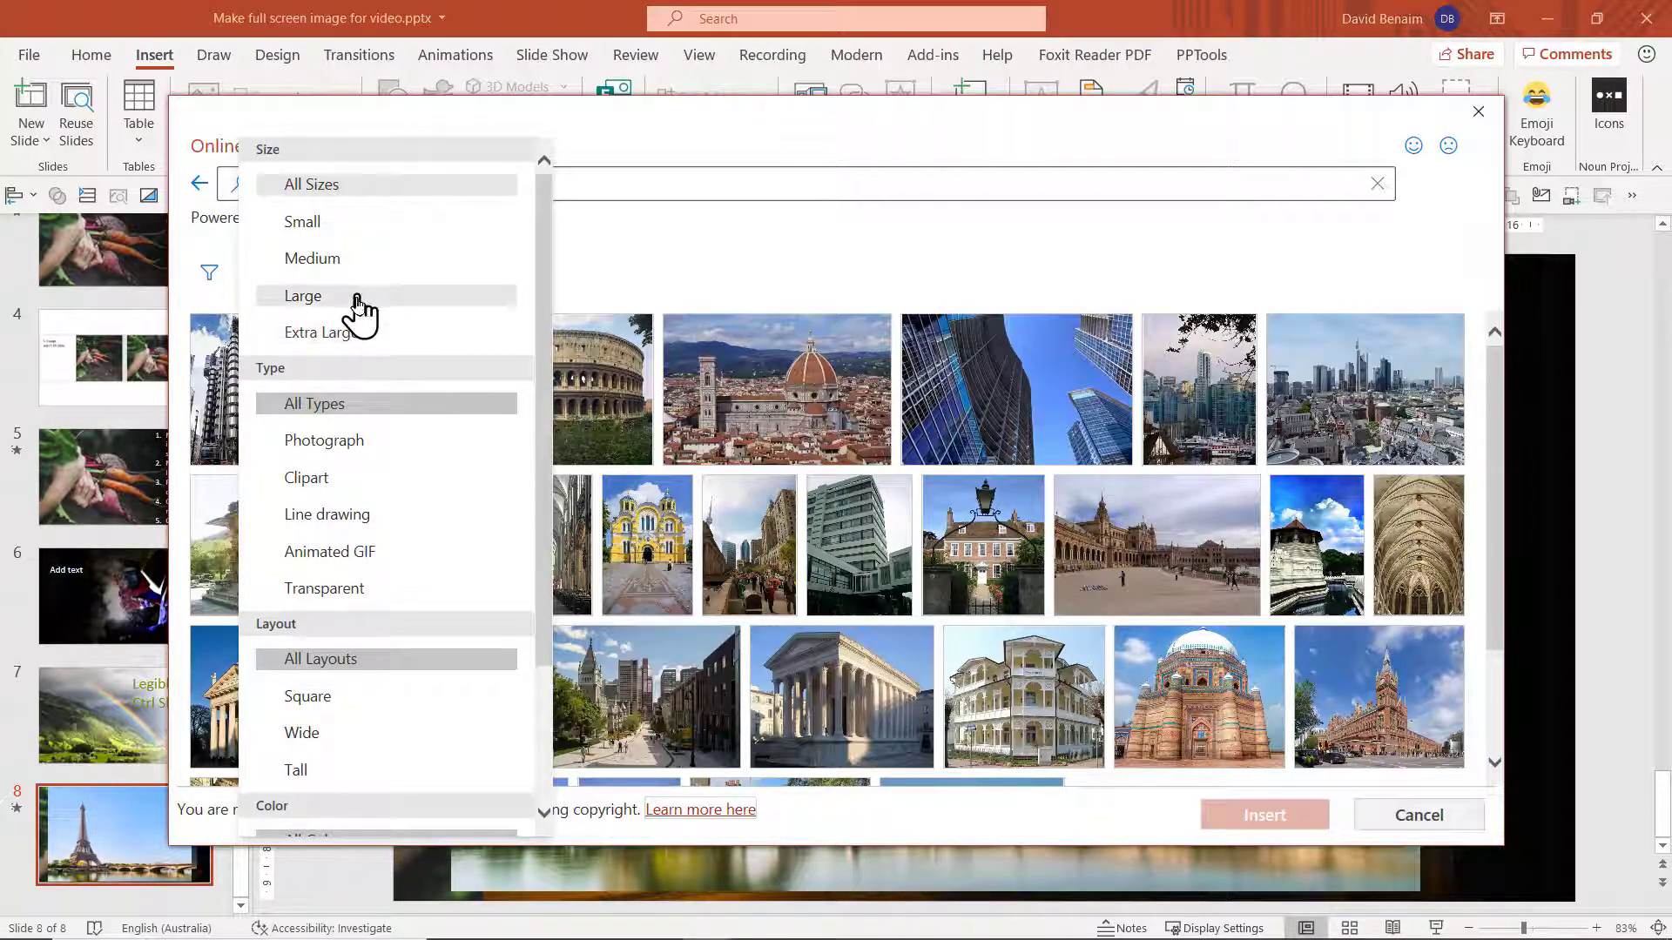
click(373, 333)
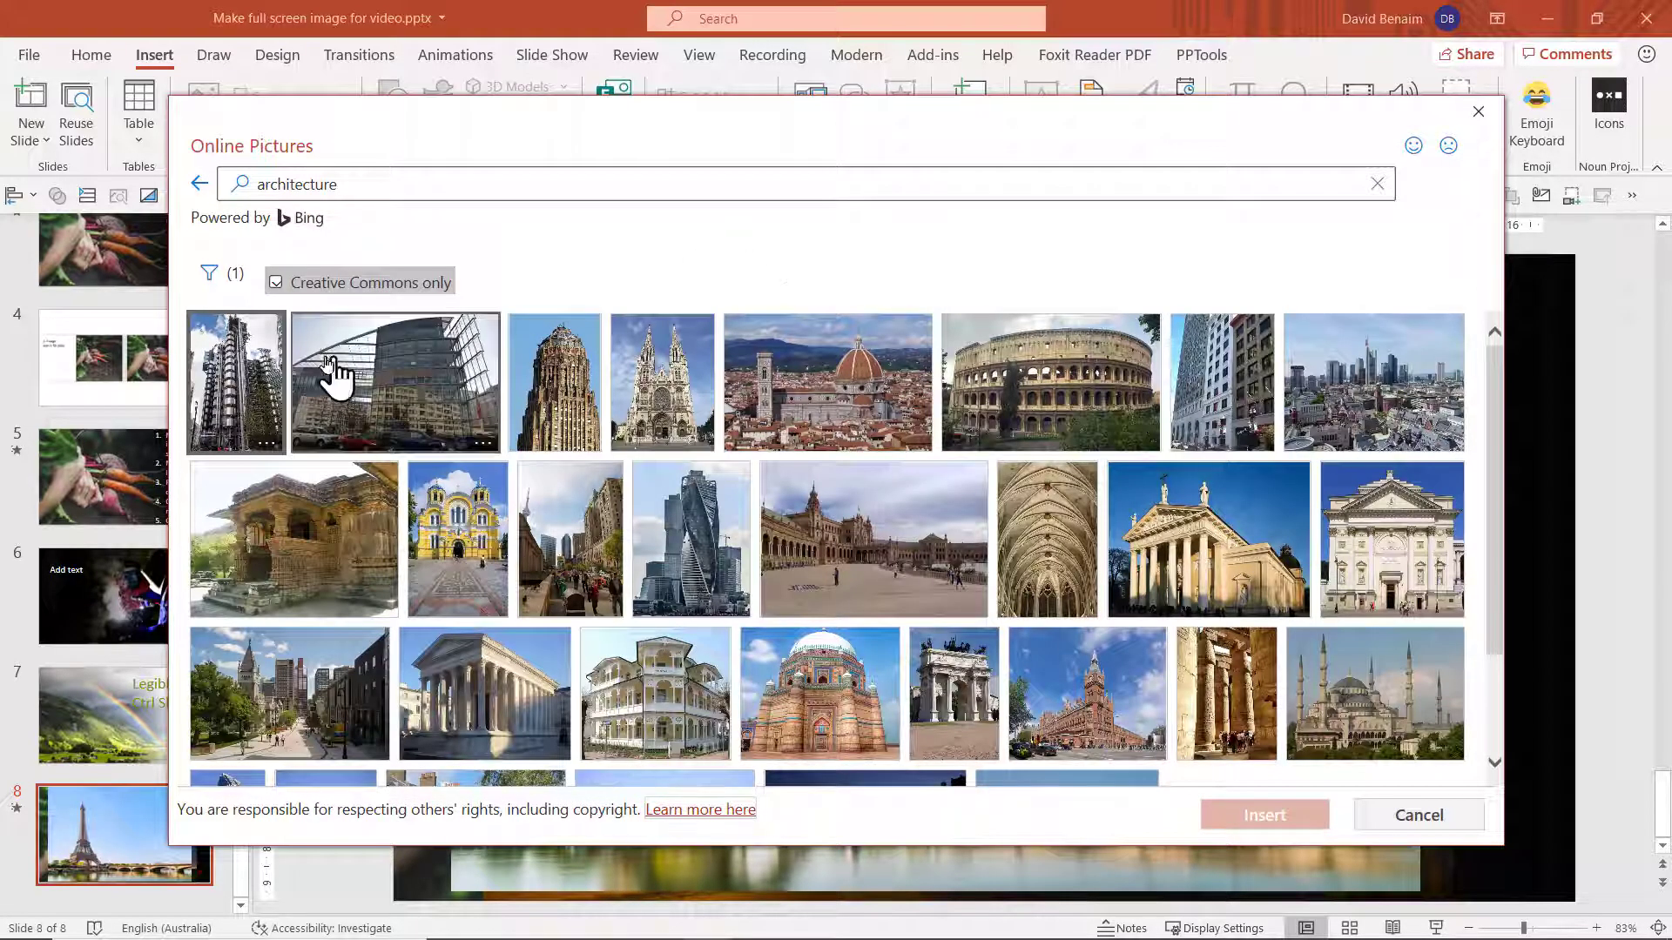
click(228, 277)
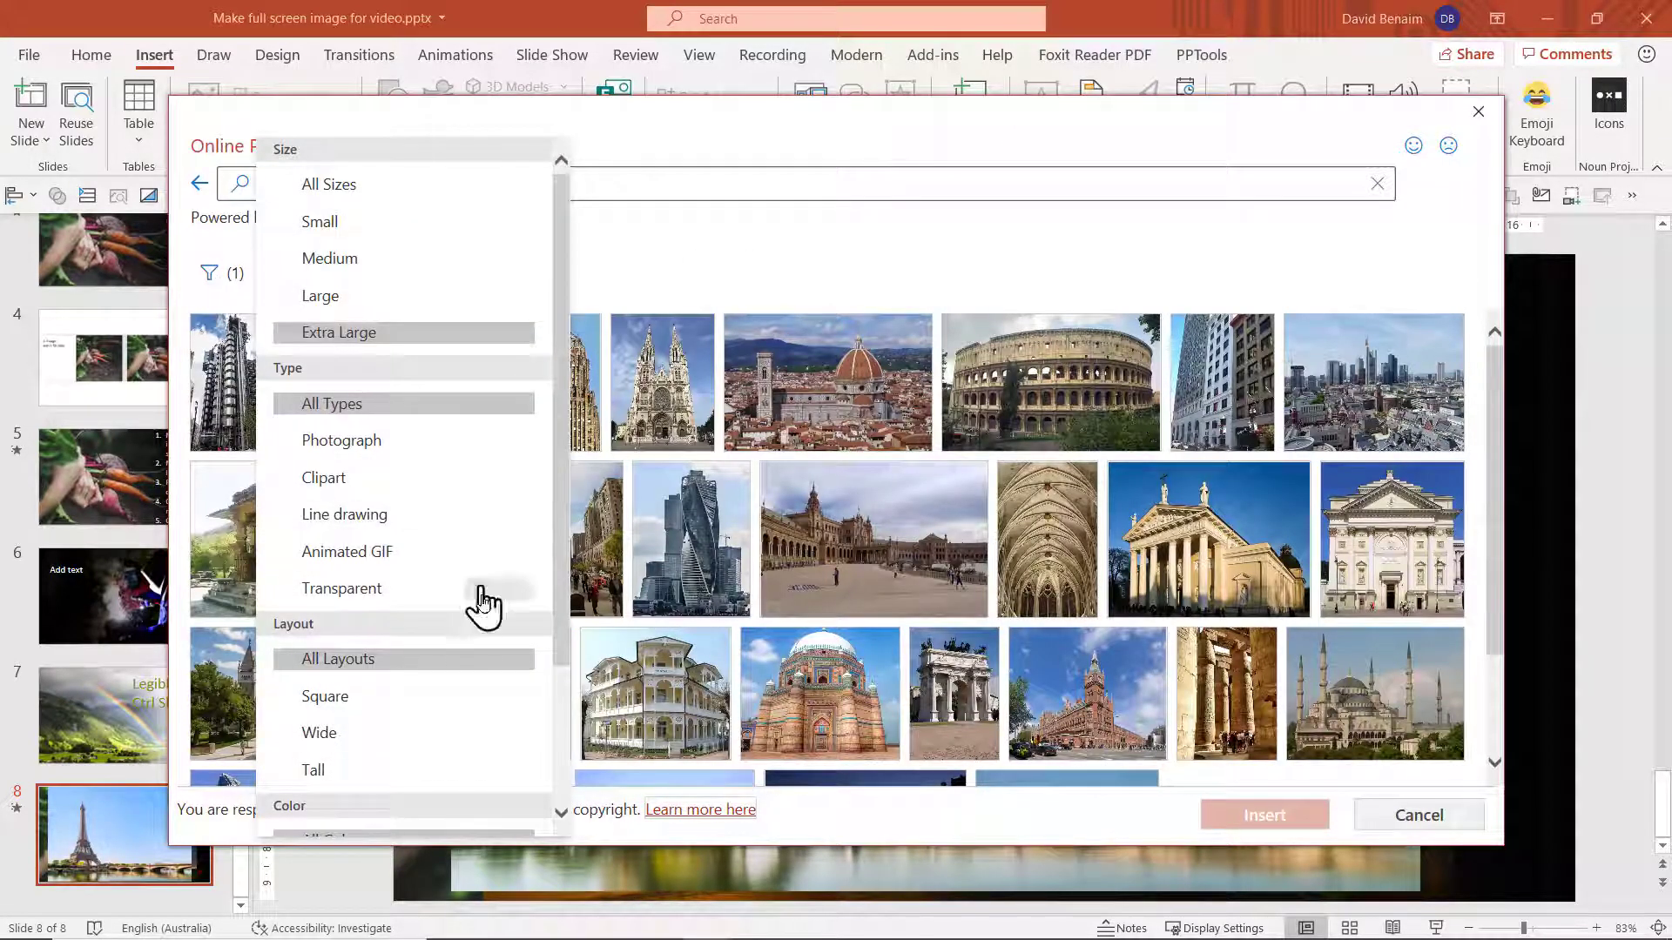
scroll(476, 664, down, 3)
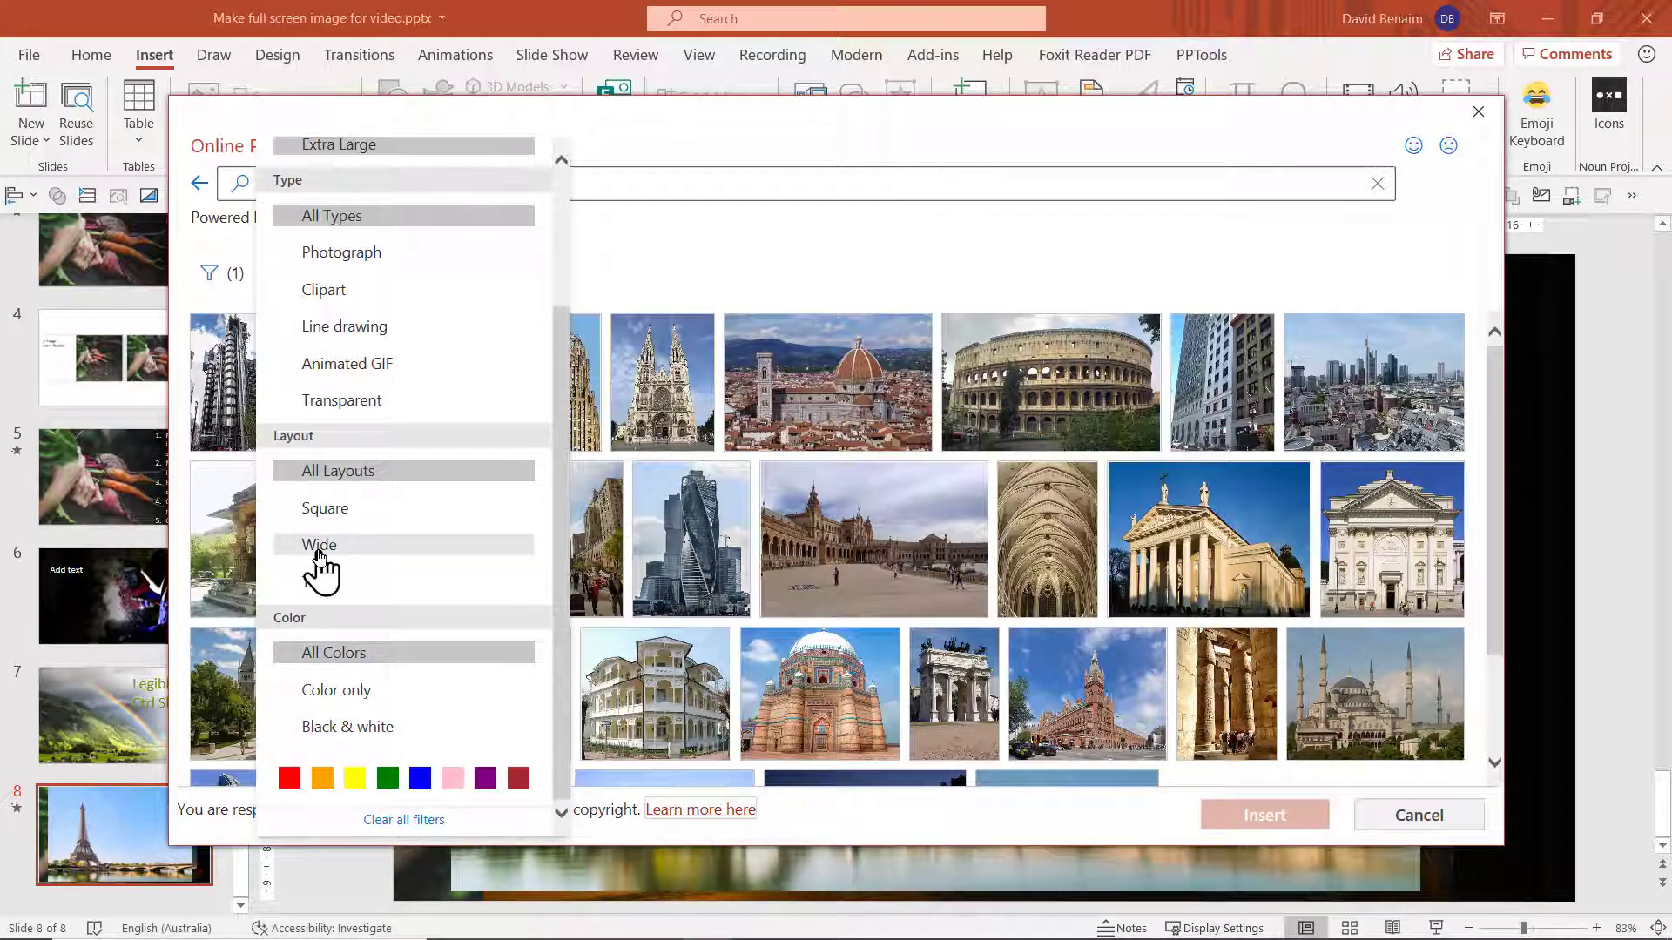
click(355, 547)
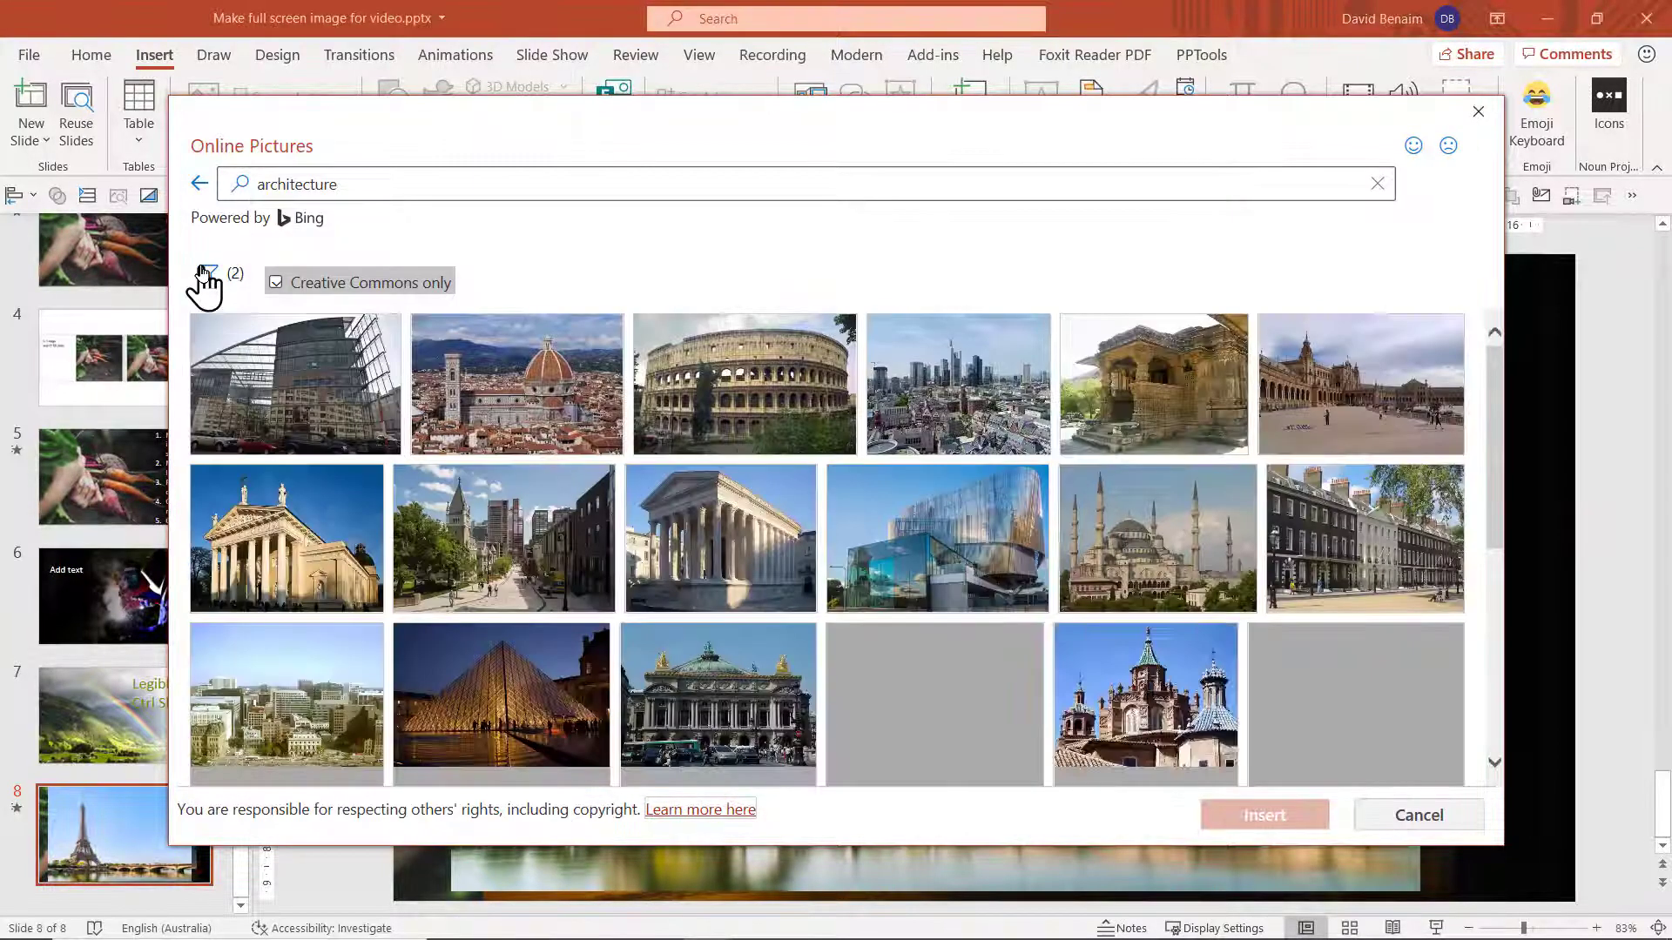
click(209, 275)
scroll(444, 655, down, 3)
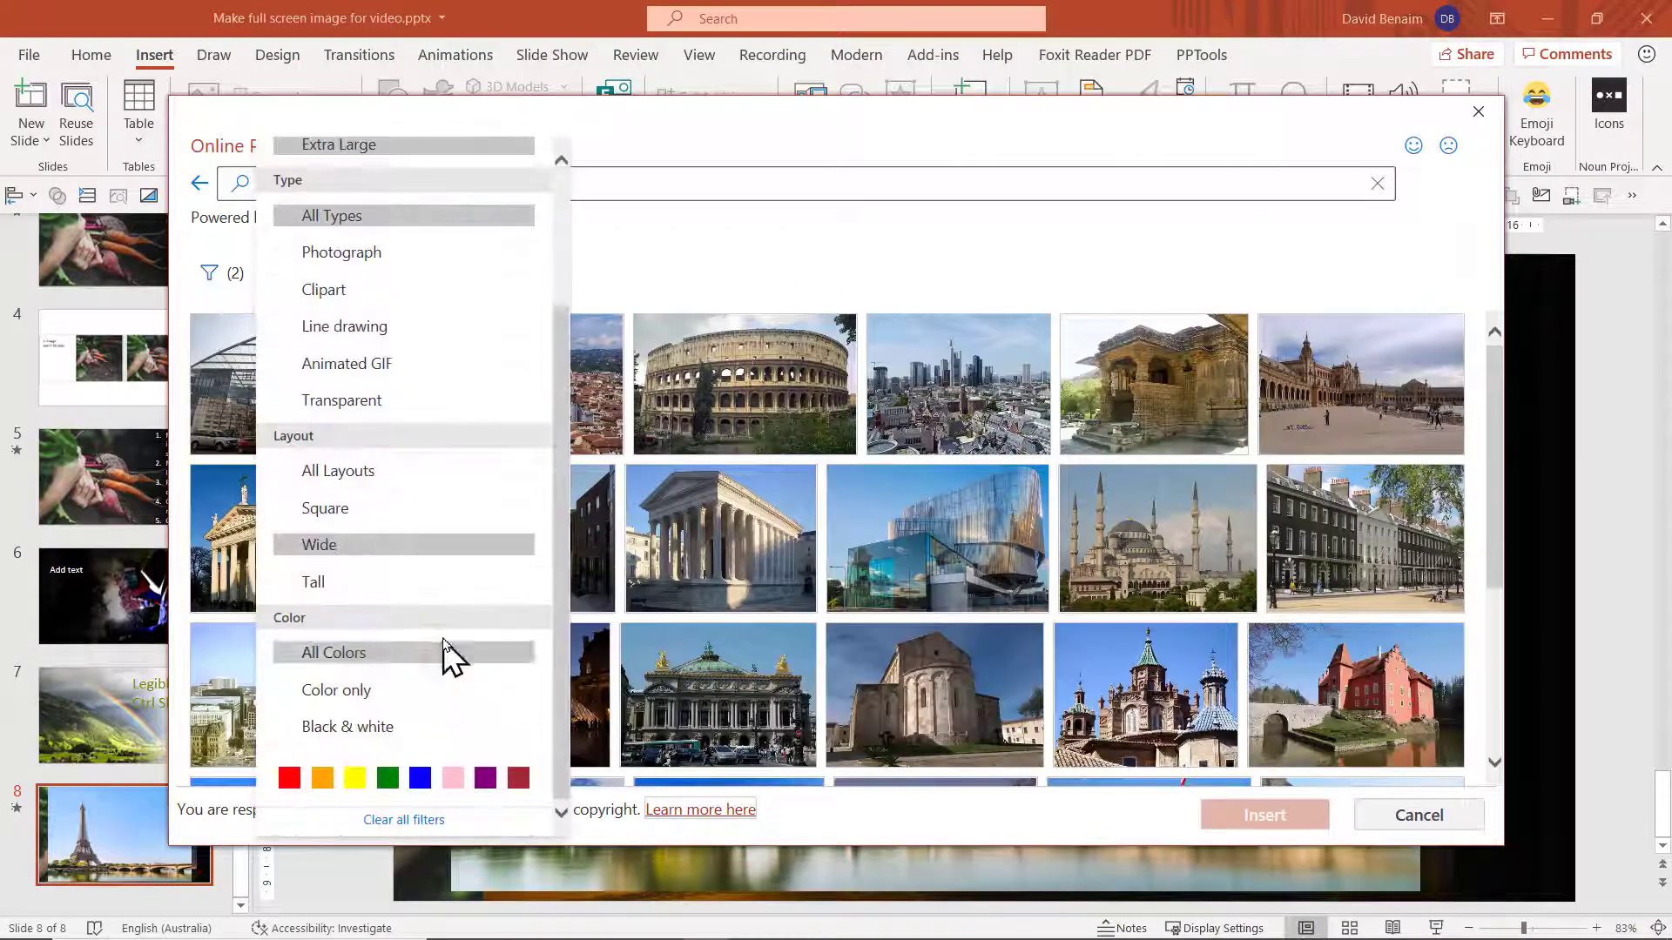
click(386, 778)
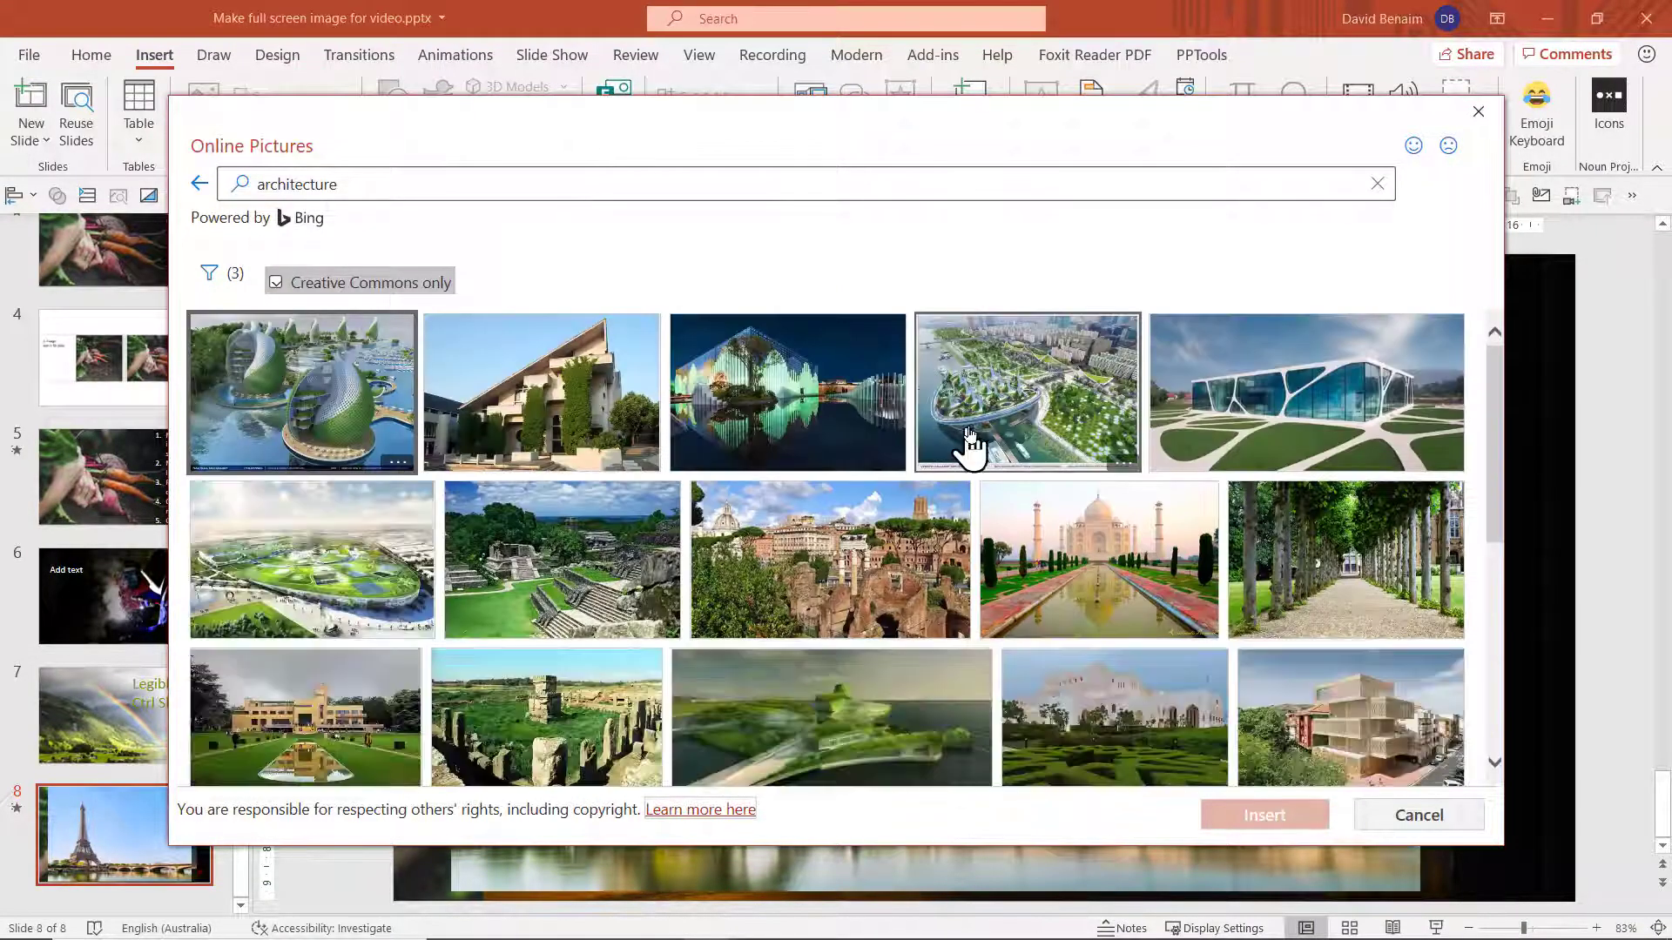
Step: Select the parliament building and college photos from the results
scroll(1280, 400, down, 5)
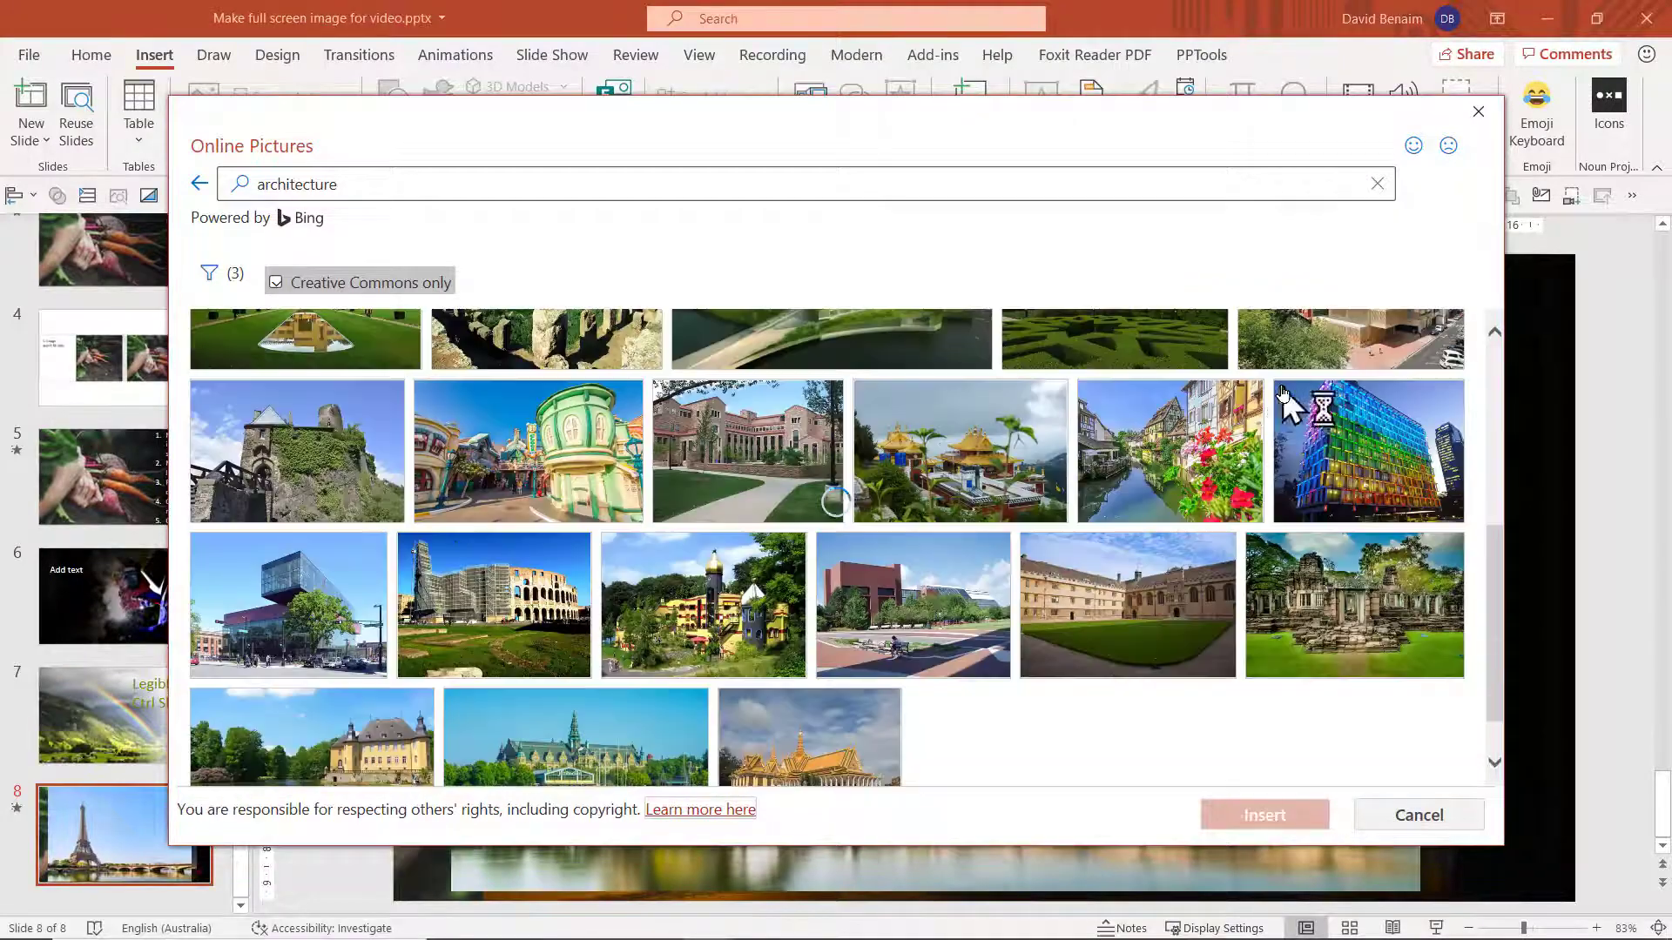
scroll(1156, 566, down, 5)
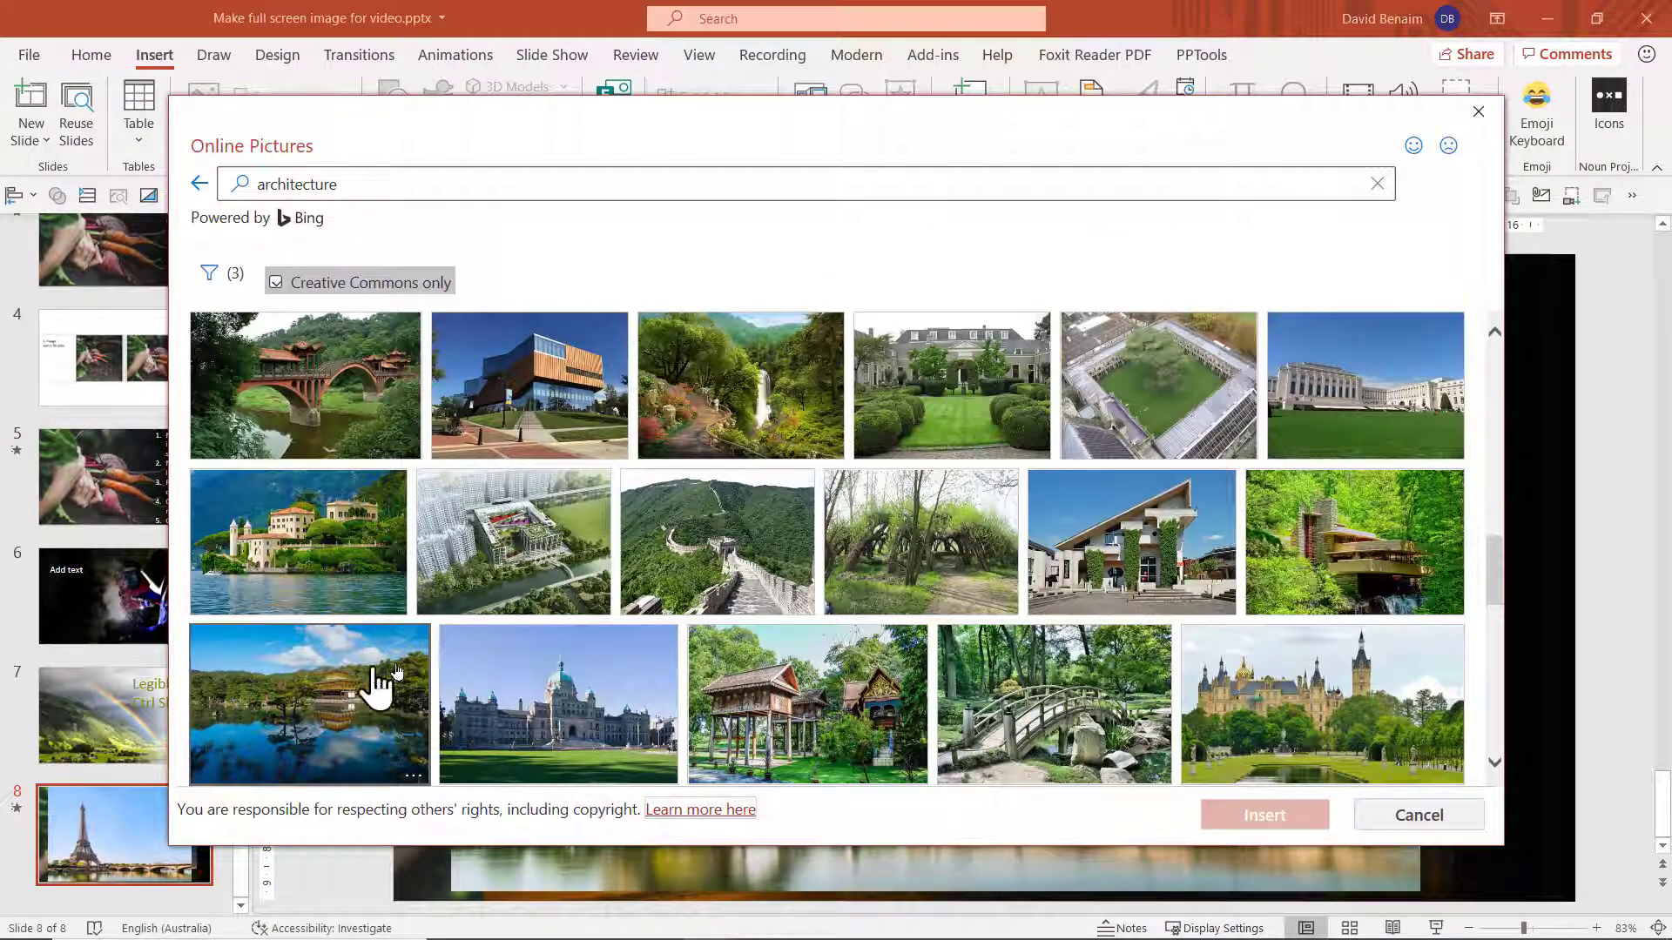
click(500, 667)
scroll(317, 421, up, 5)
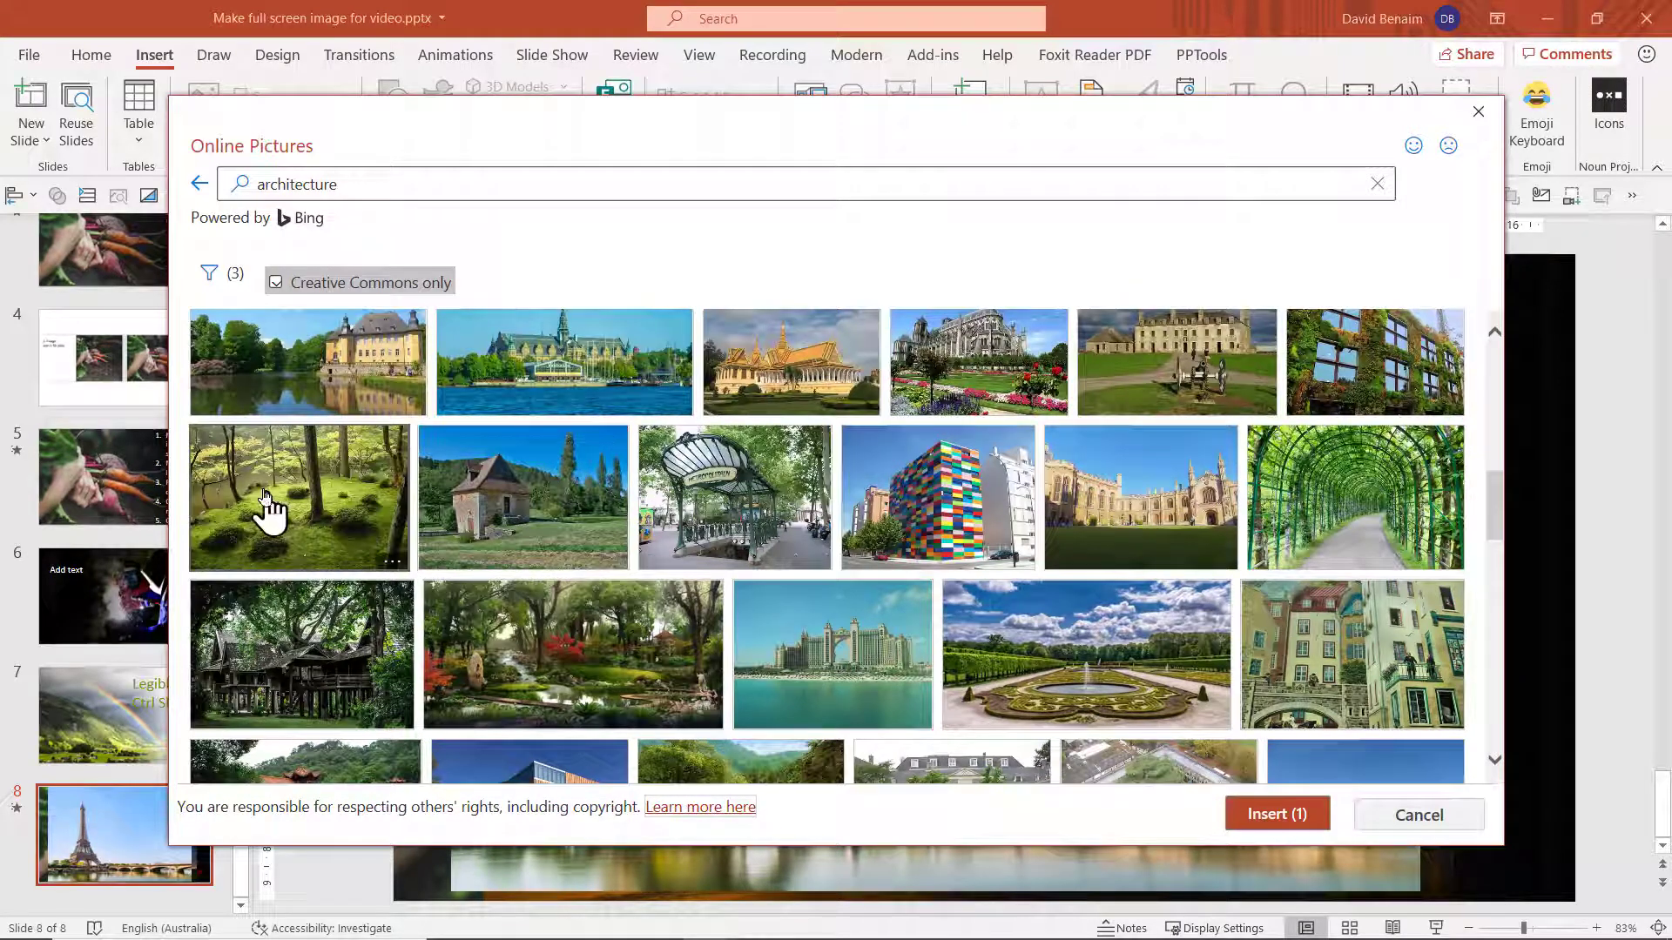
click(1114, 493)
Step: Insert both photos, then shrink the college and parliament pictures so they overlap on the background
click(1299, 816)
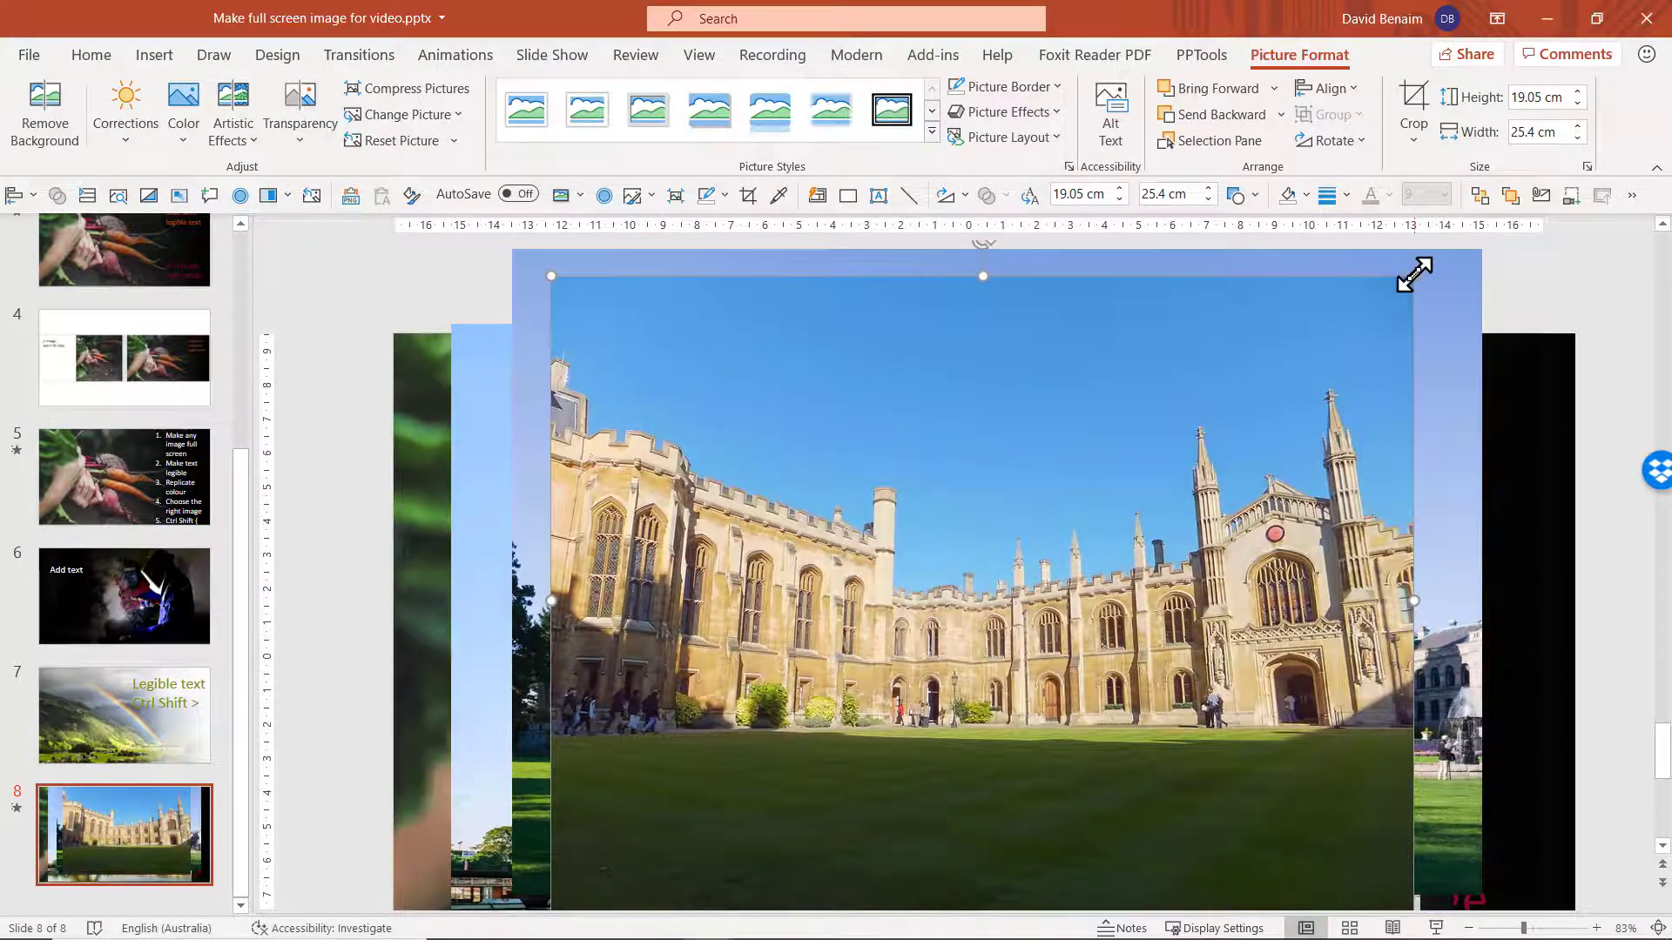
drag(1414, 275, 1268, 523)
click(1476, 298)
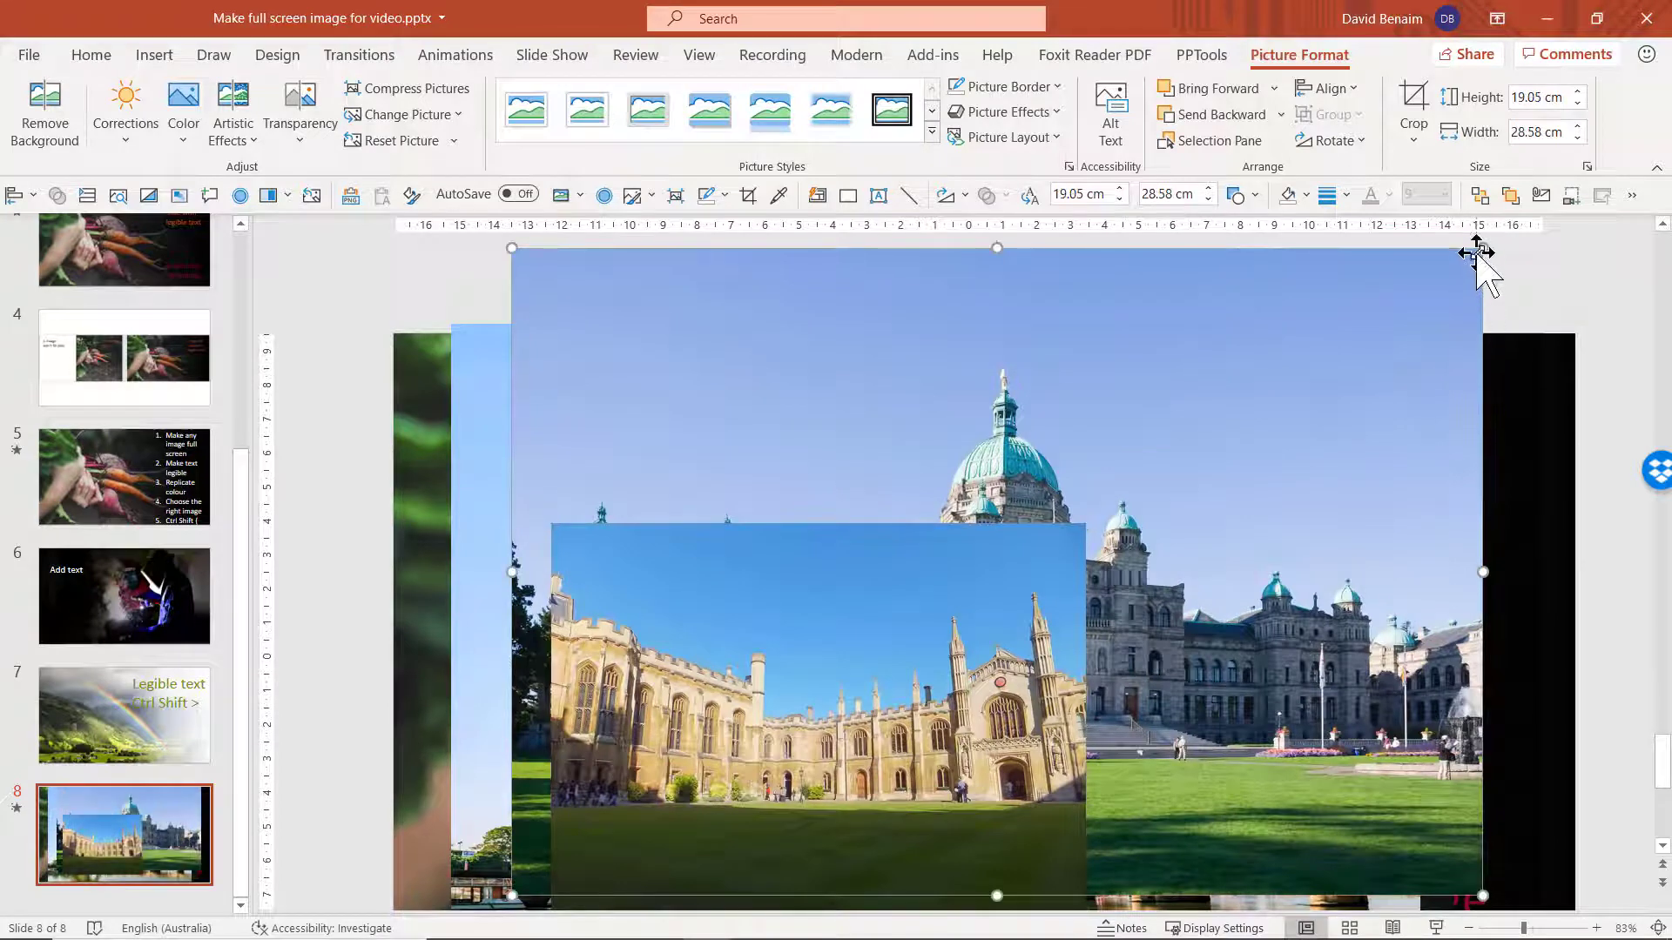
drag(1476, 261, 1283, 473)
click(768, 586)
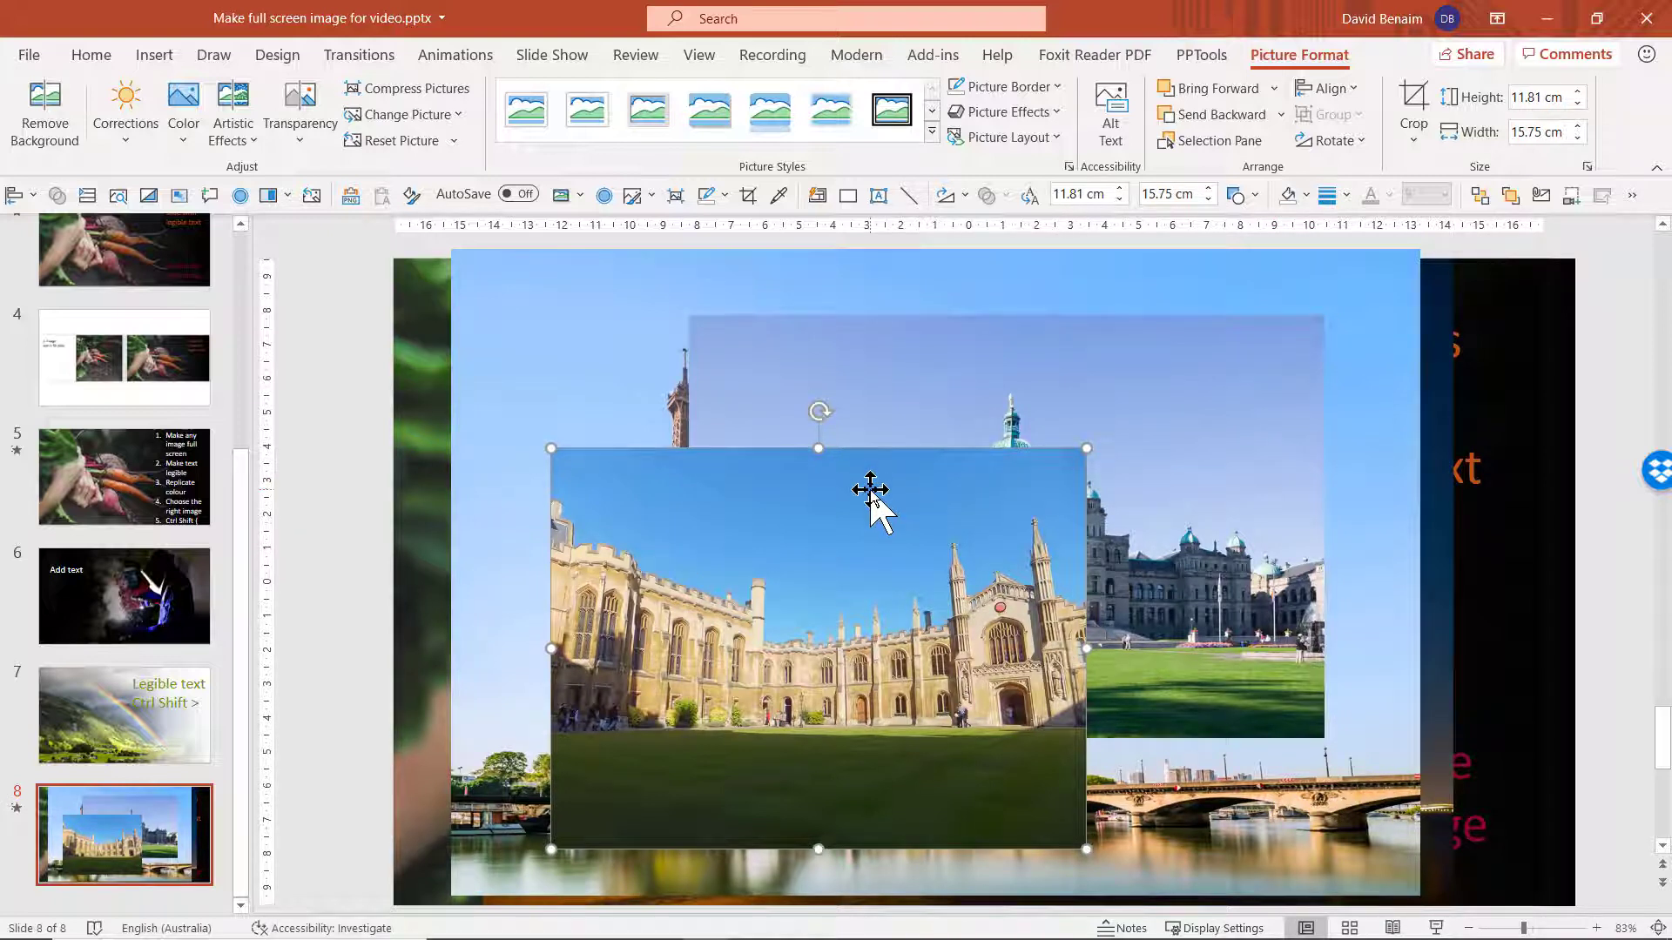
click(550, 368)
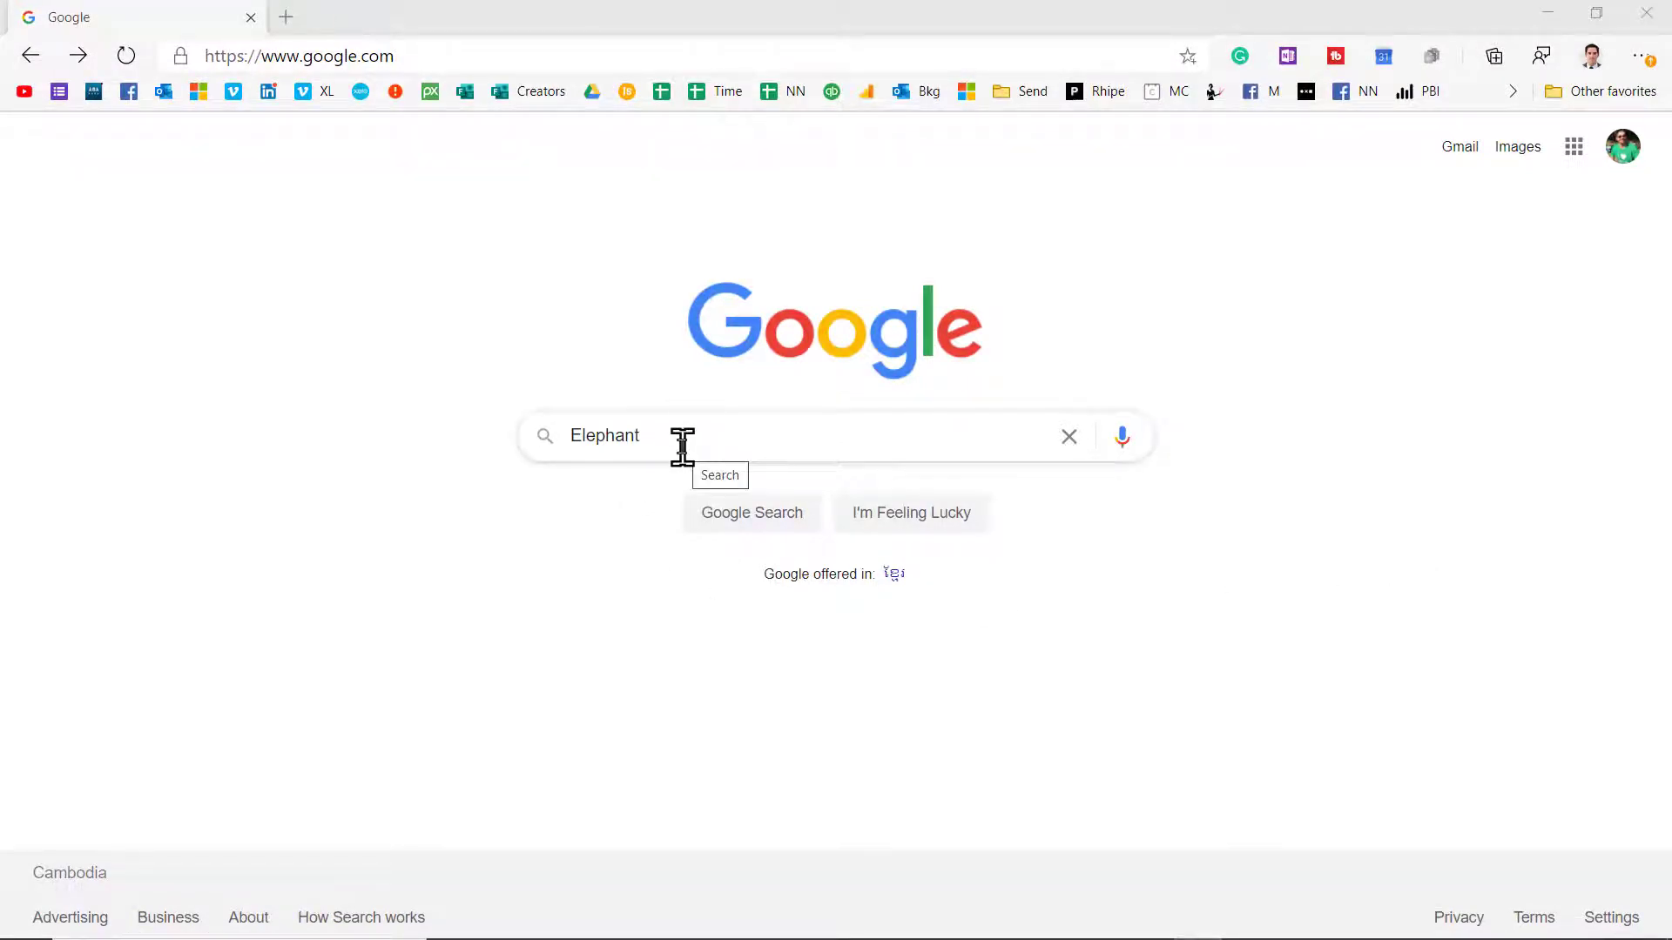
Step: Search Google Images for Elephant and try the Transparent, then Red, colour filters
click(787, 515)
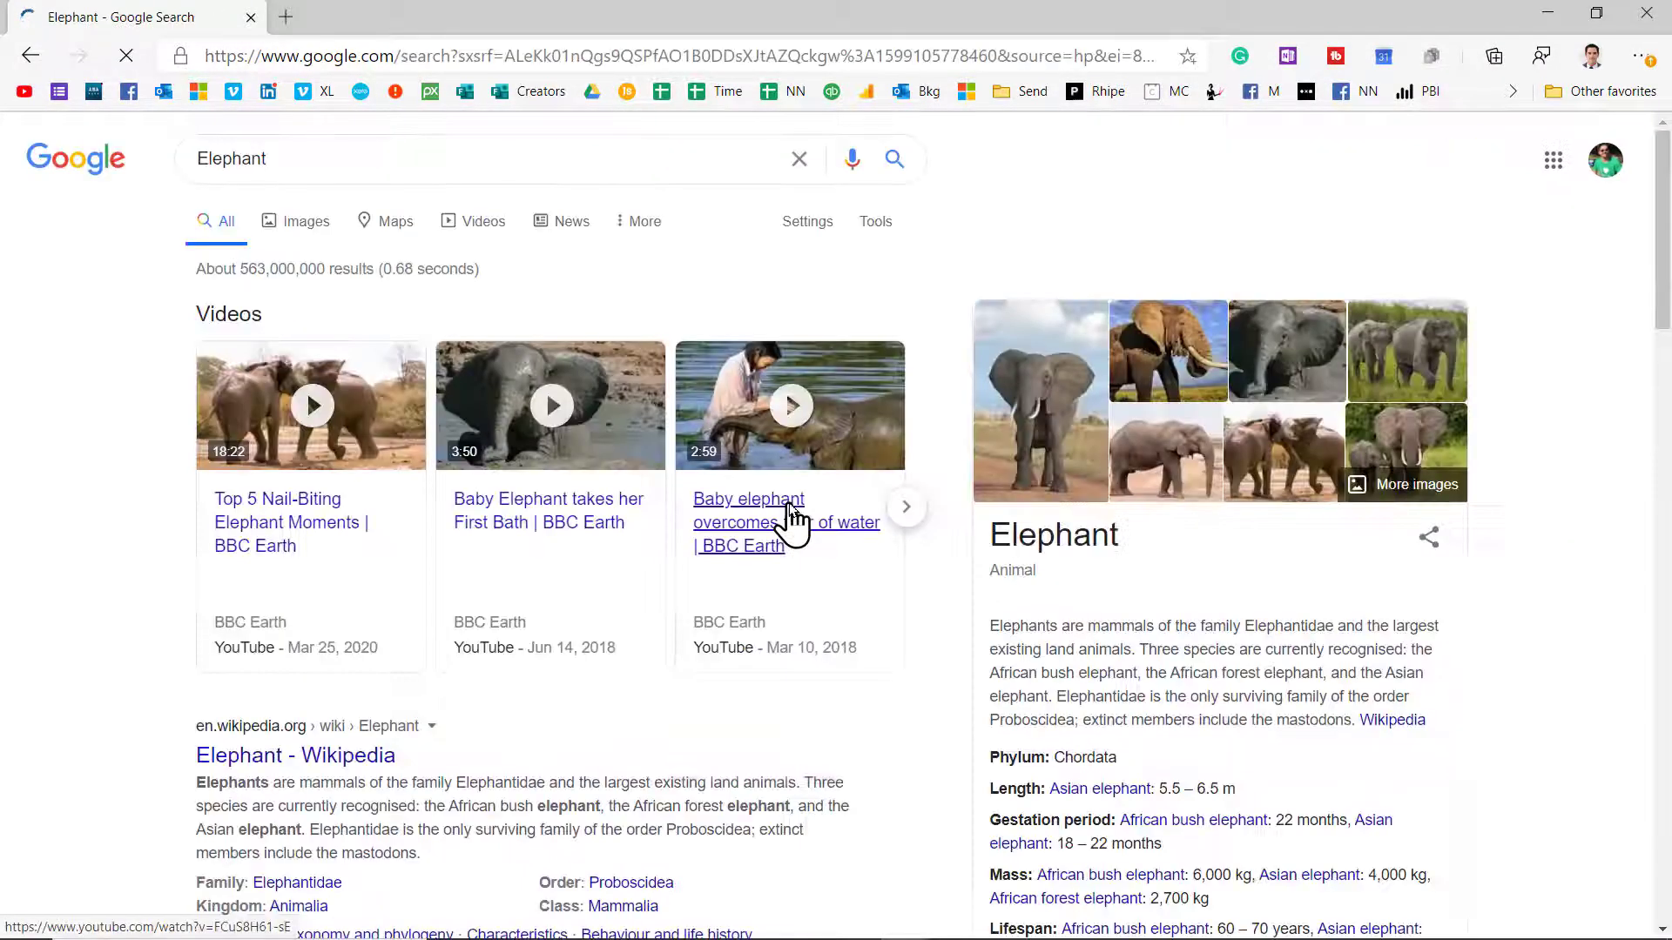
click(319, 223)
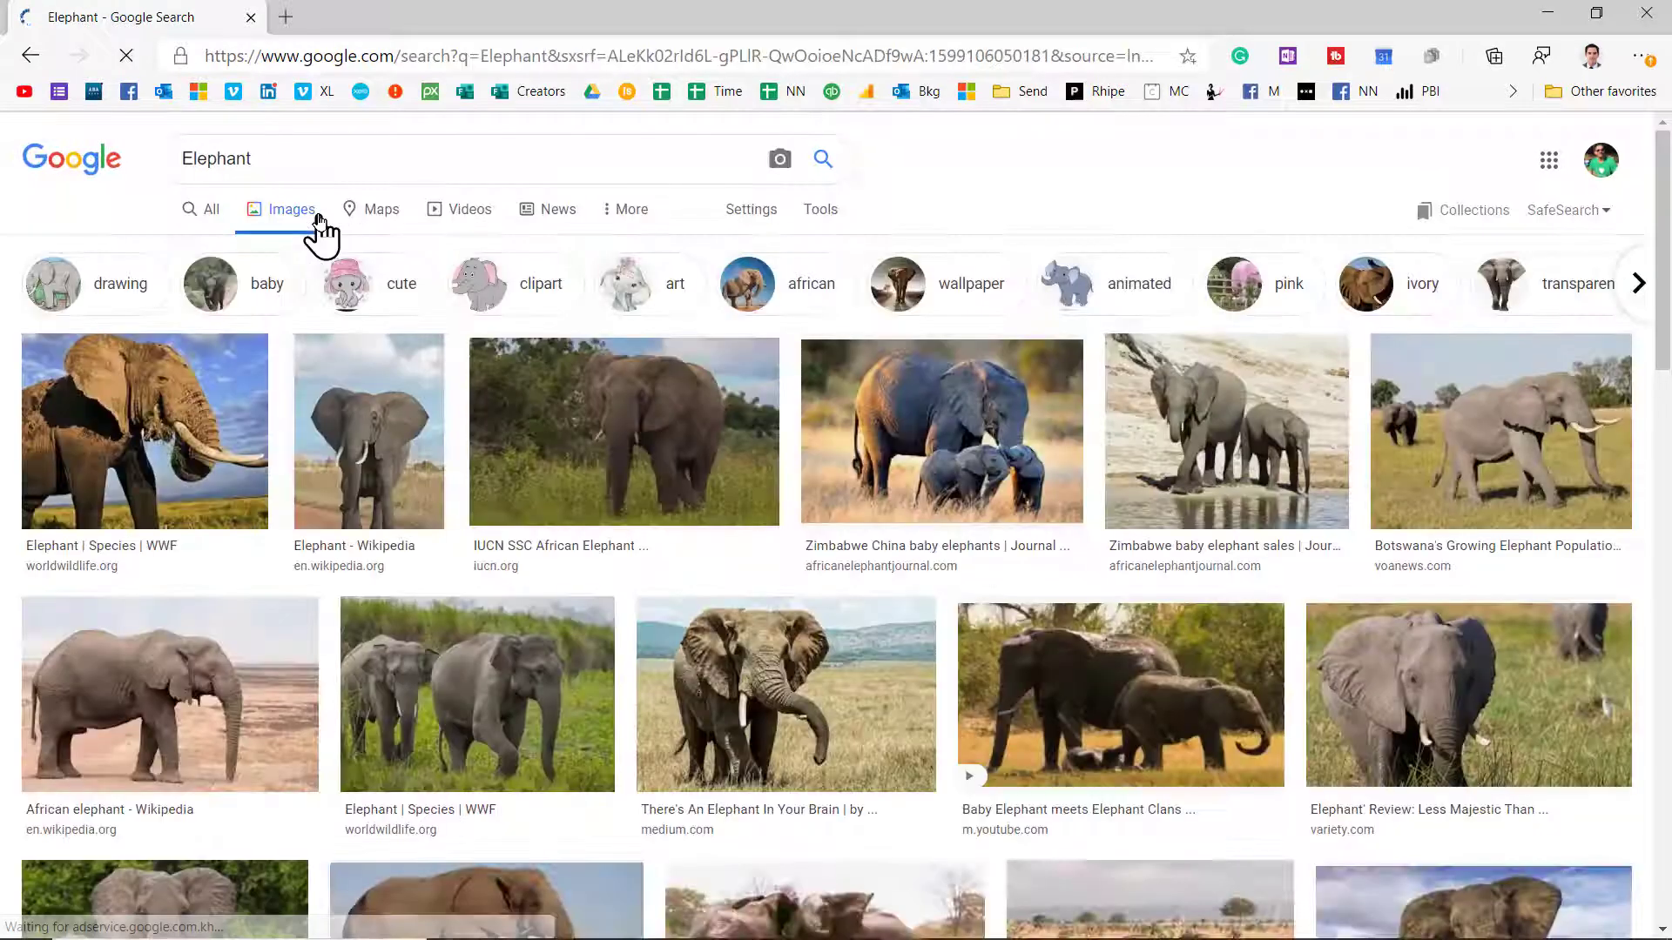
click(822, 216)
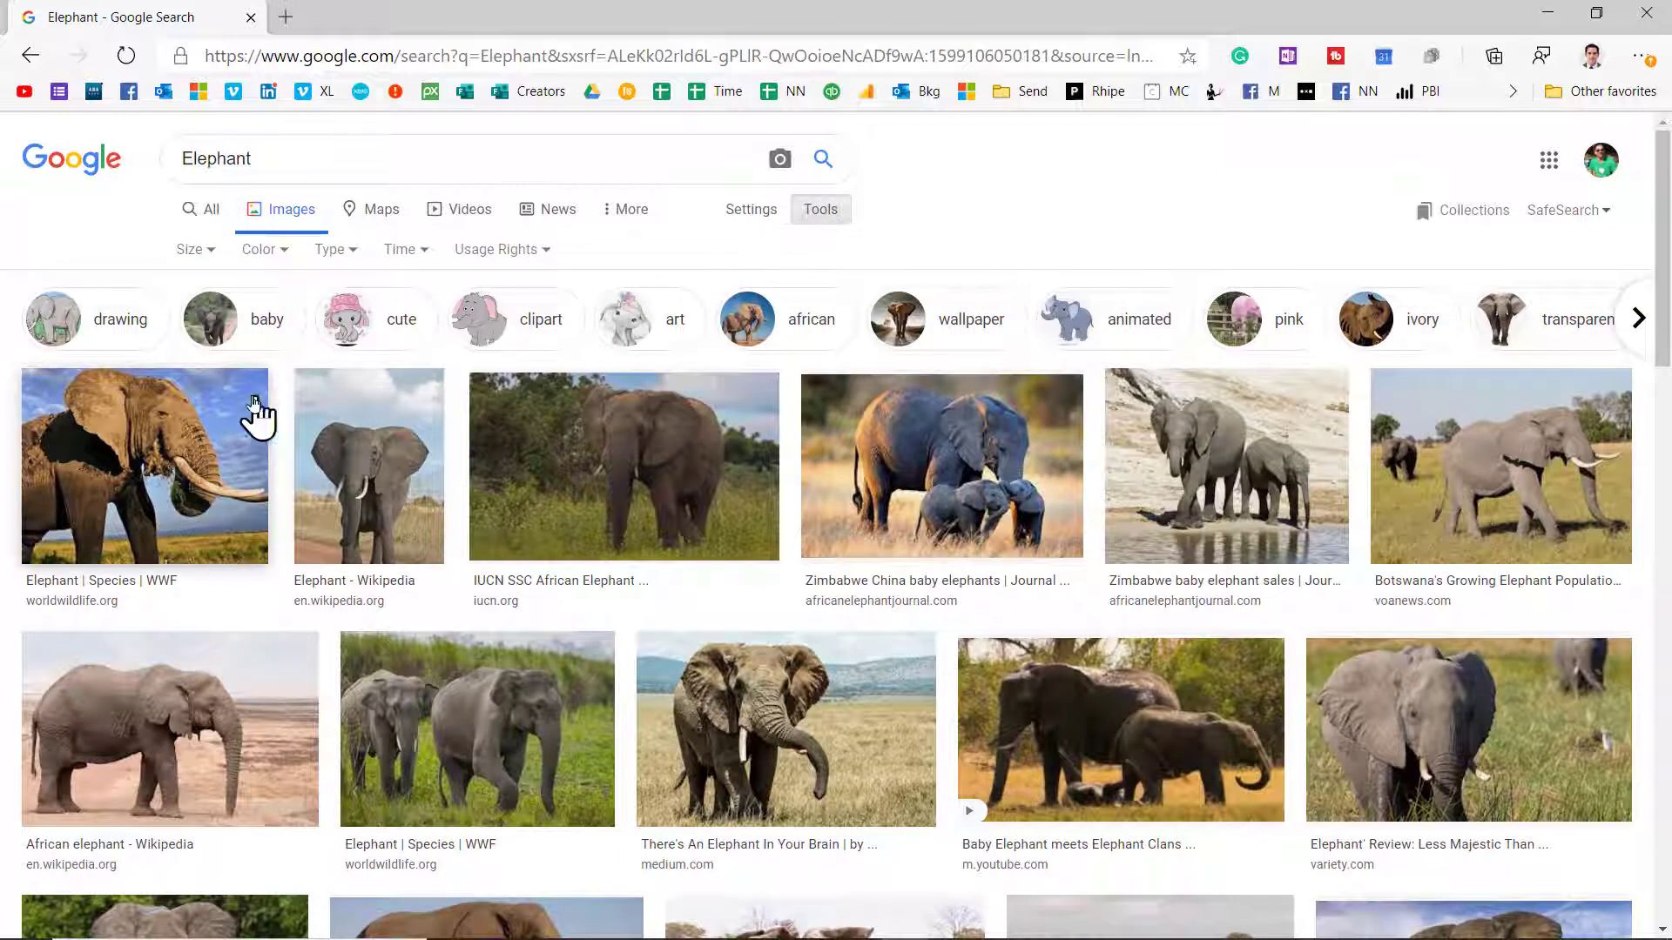
click(254, 265)
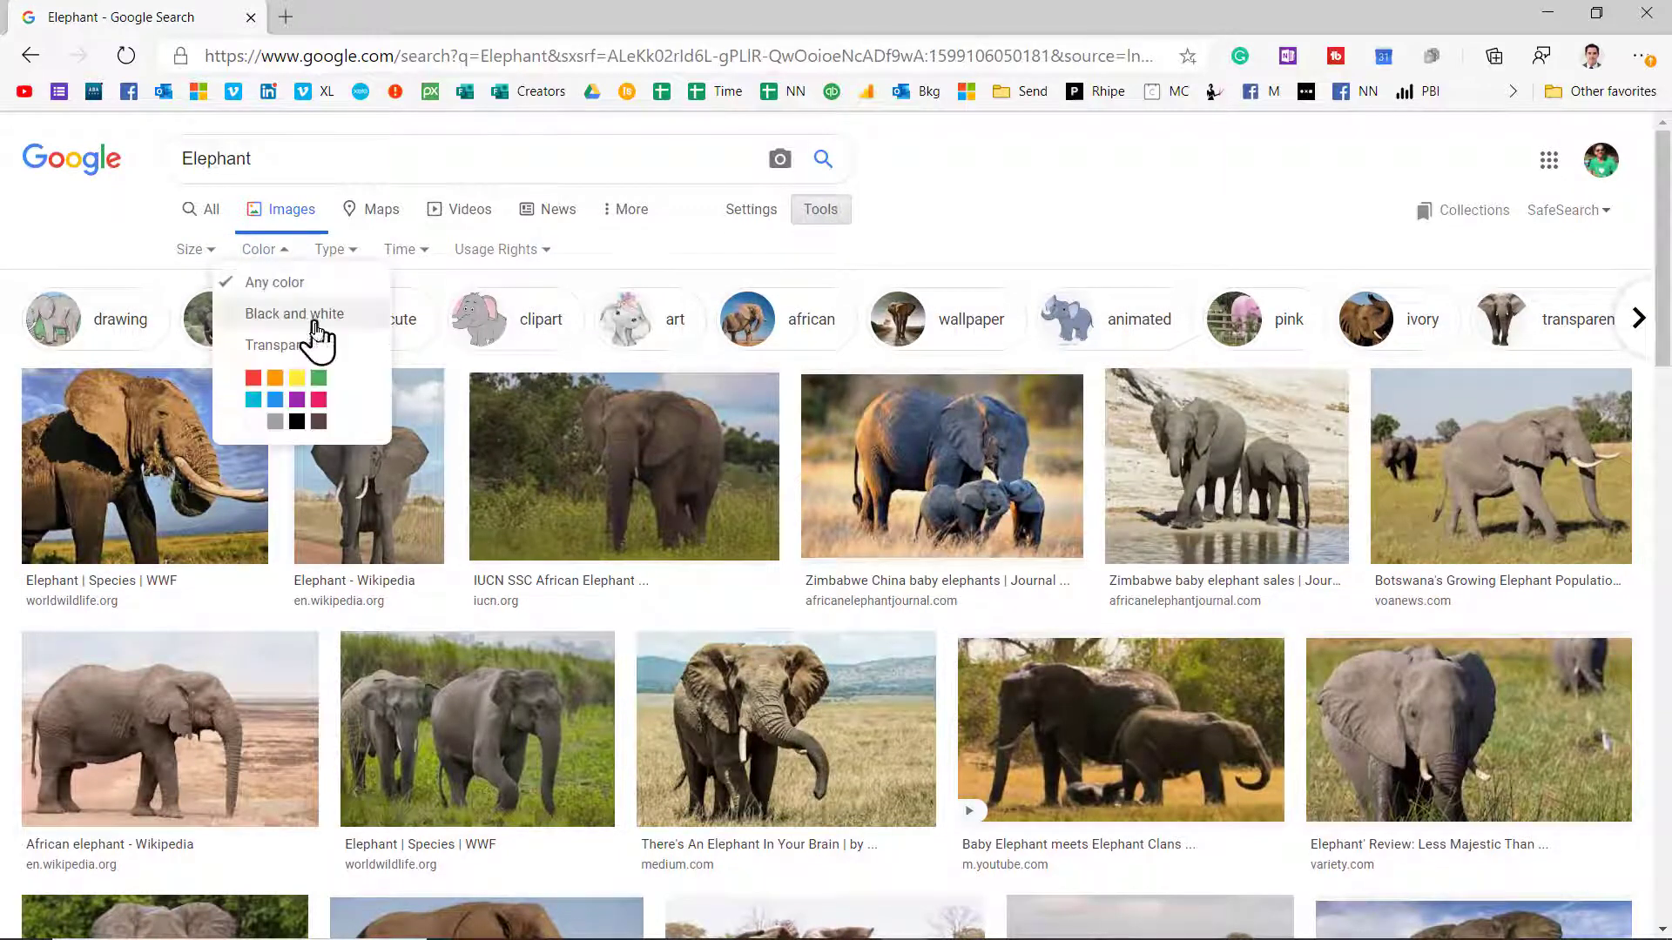
click(298, 348)
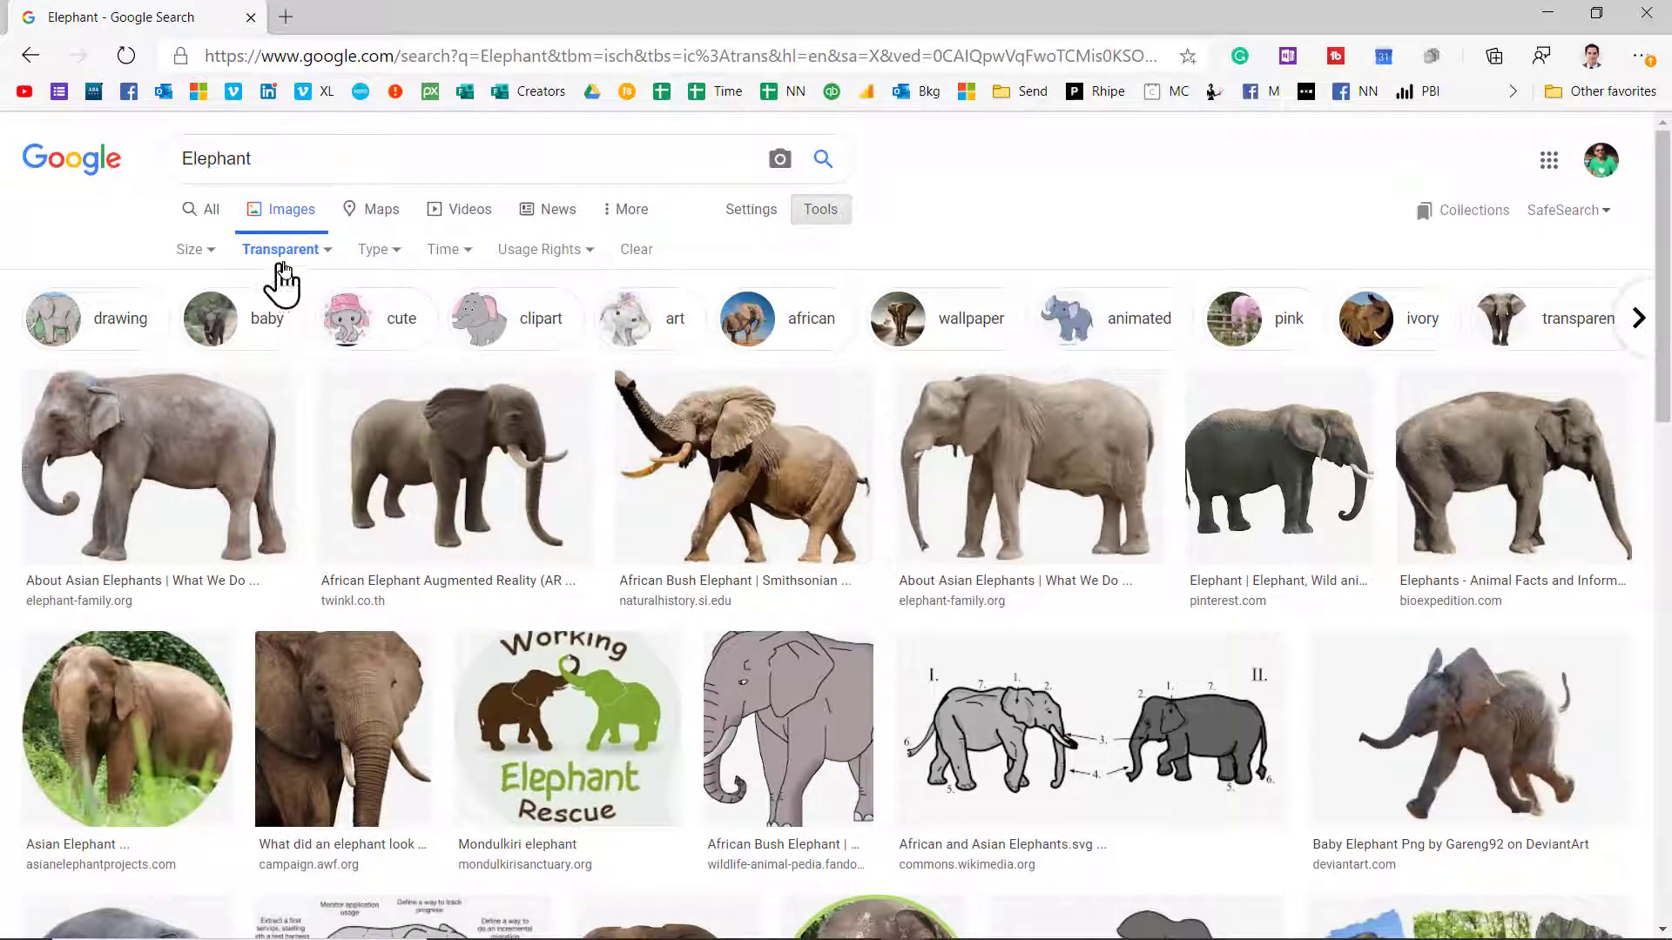
click(304, 259)
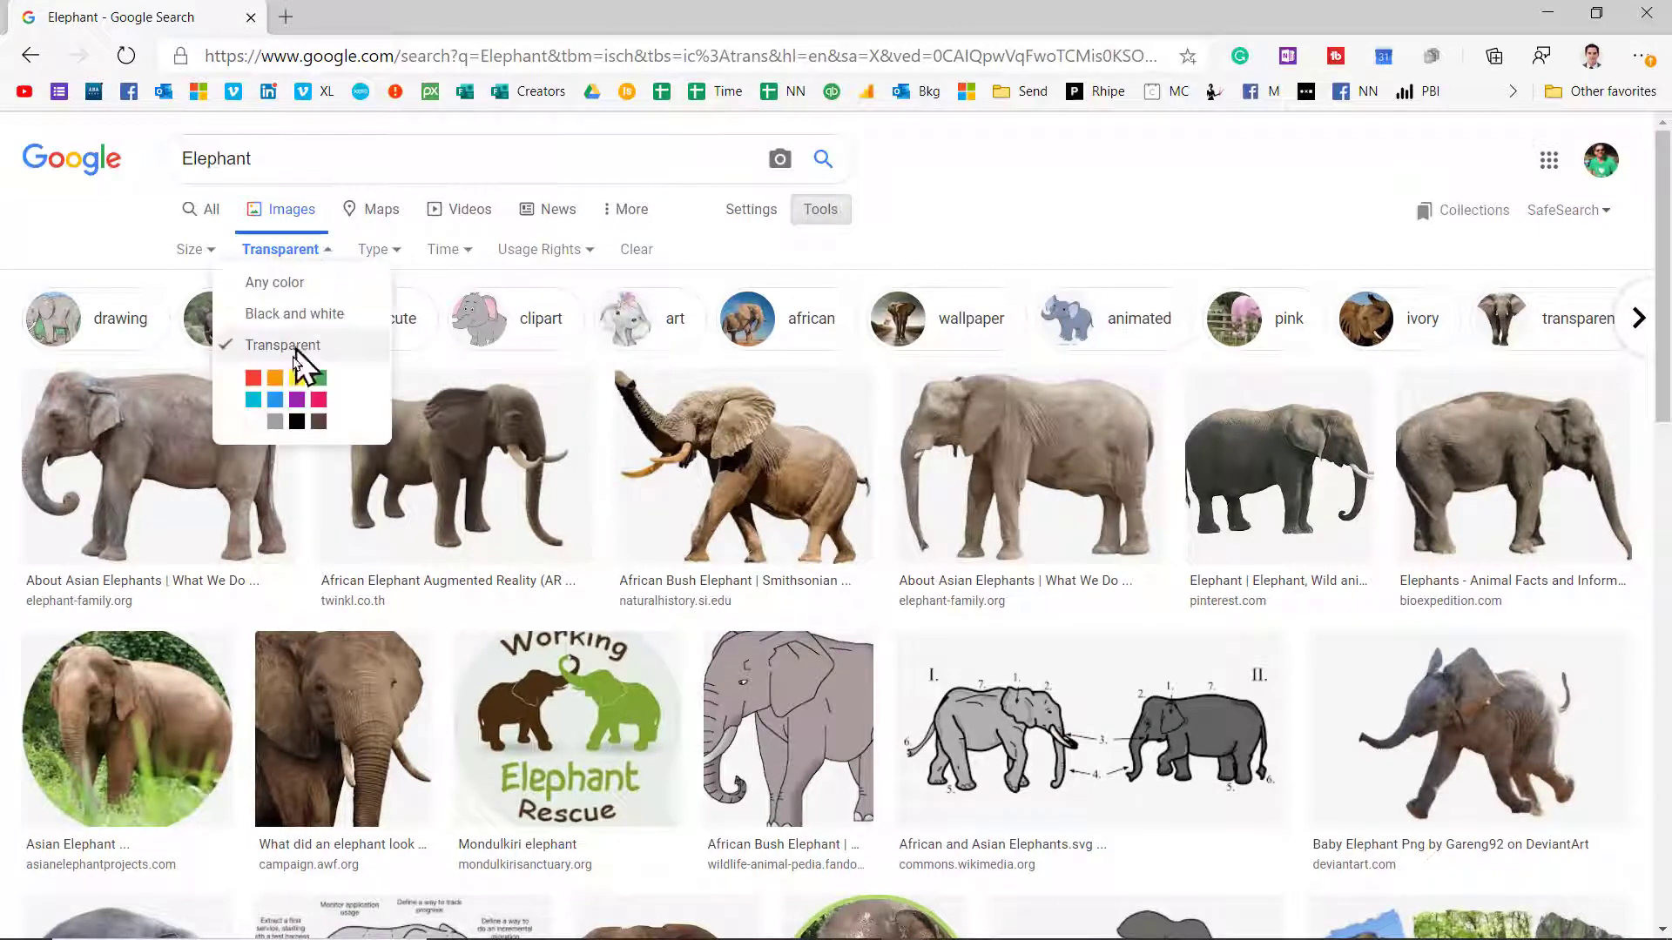
click(248, 376)
Step: Limit the elephant results to Large size and reset the colour filter to any colour
click(200, 253)
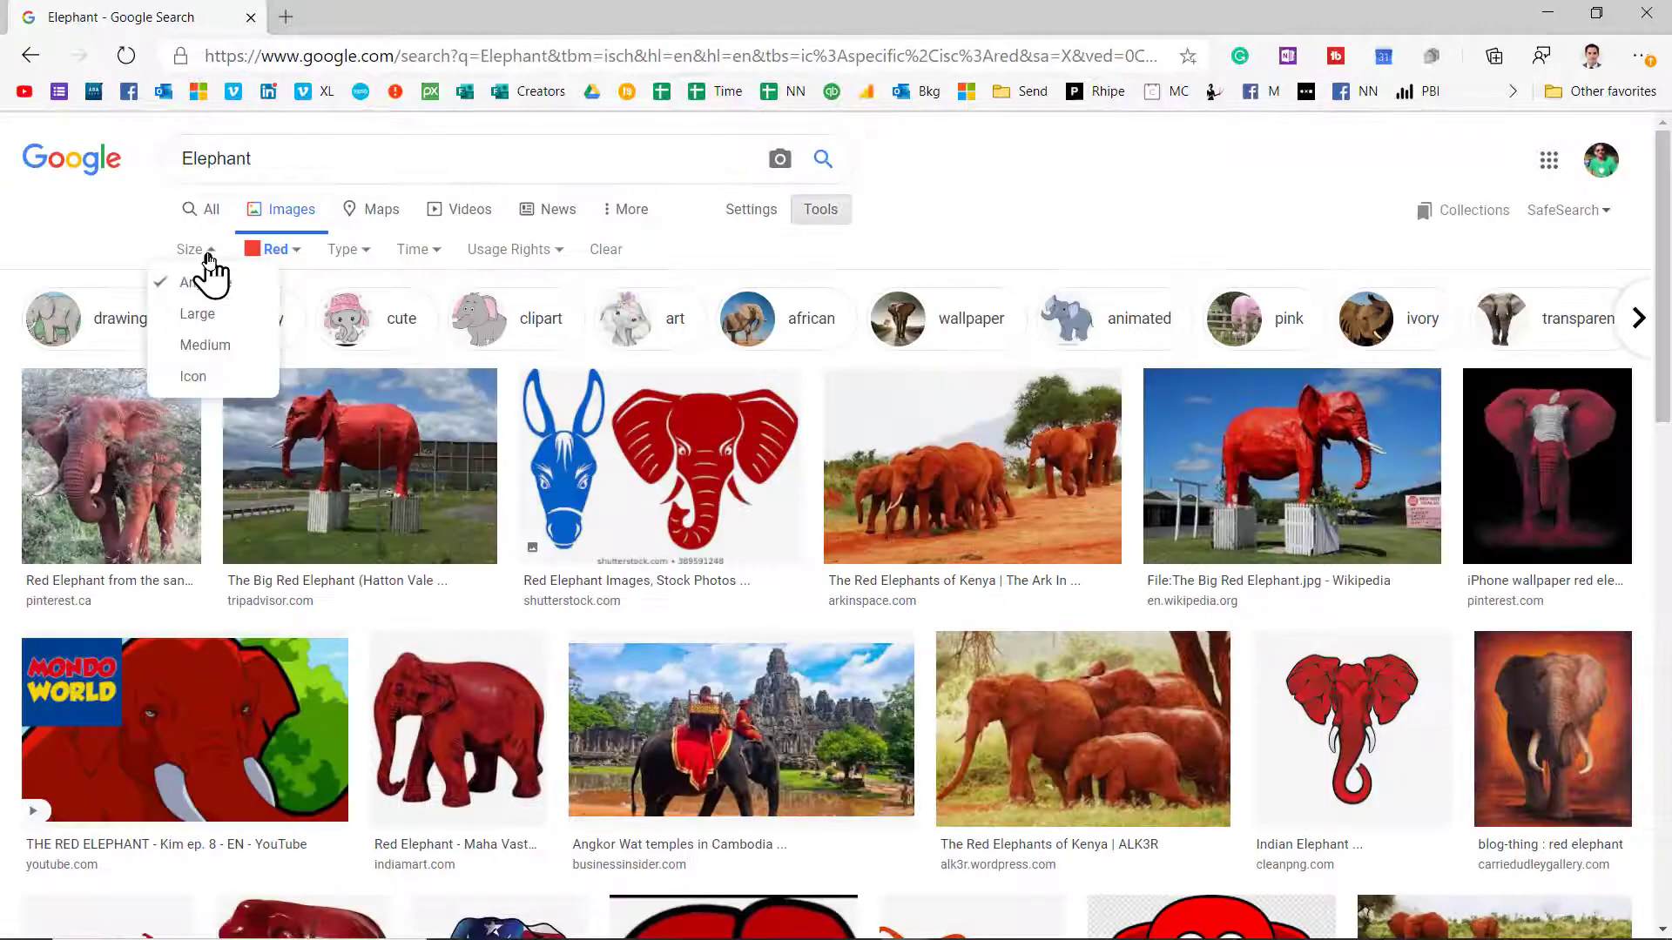
click(214, 317)
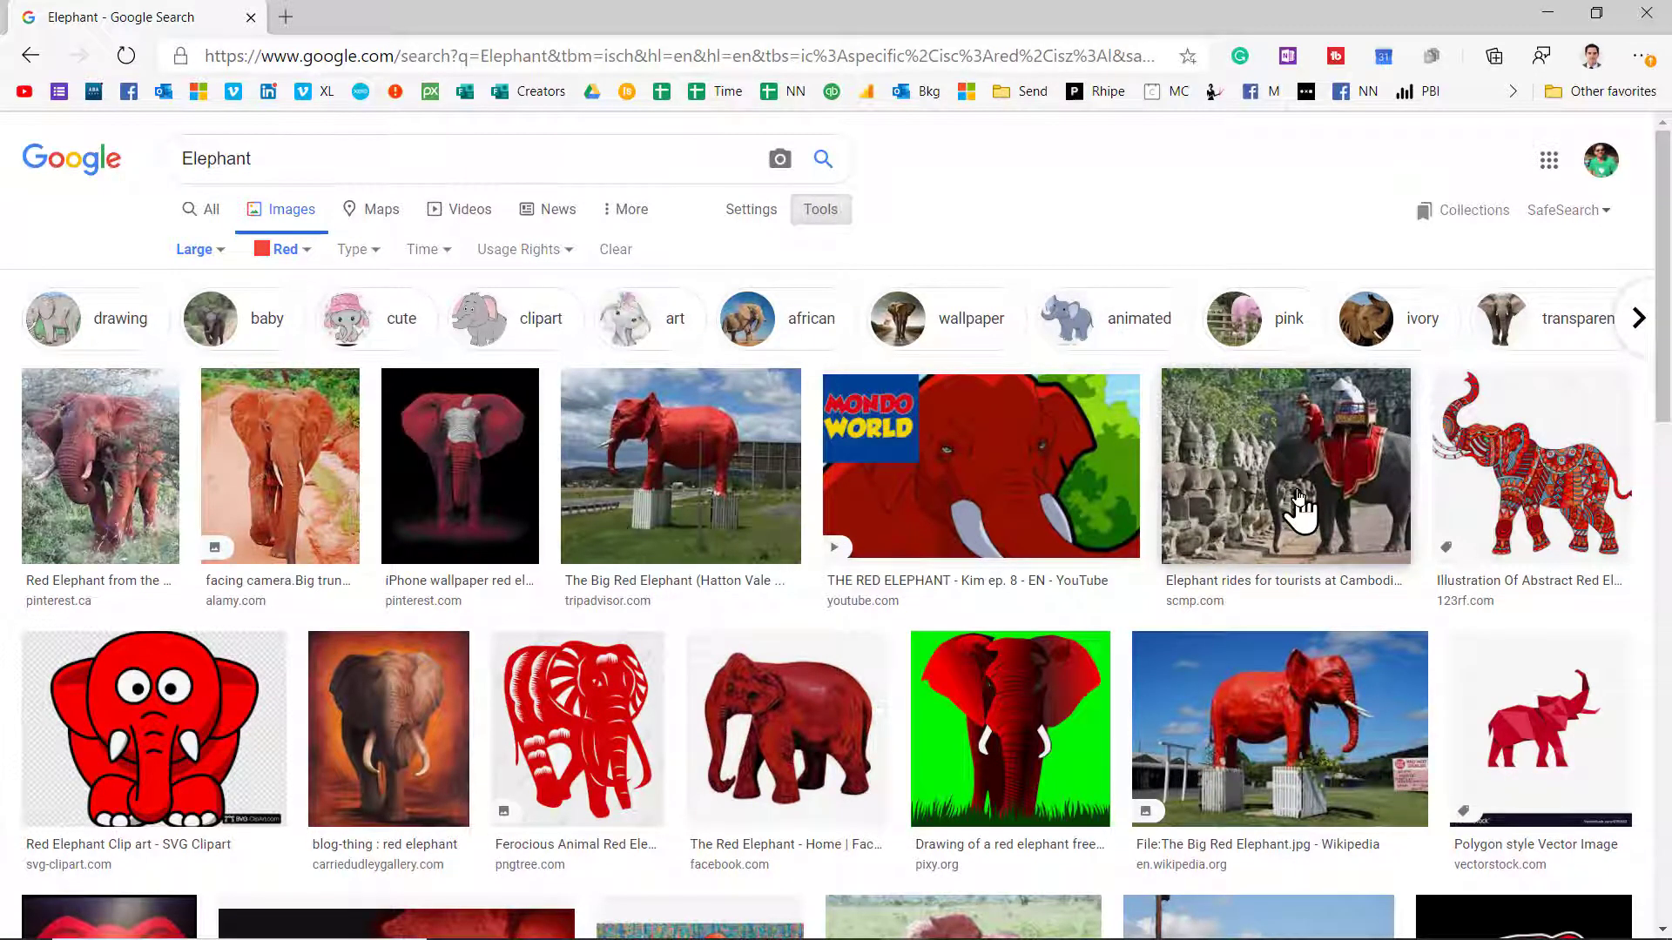
click(374, 263)
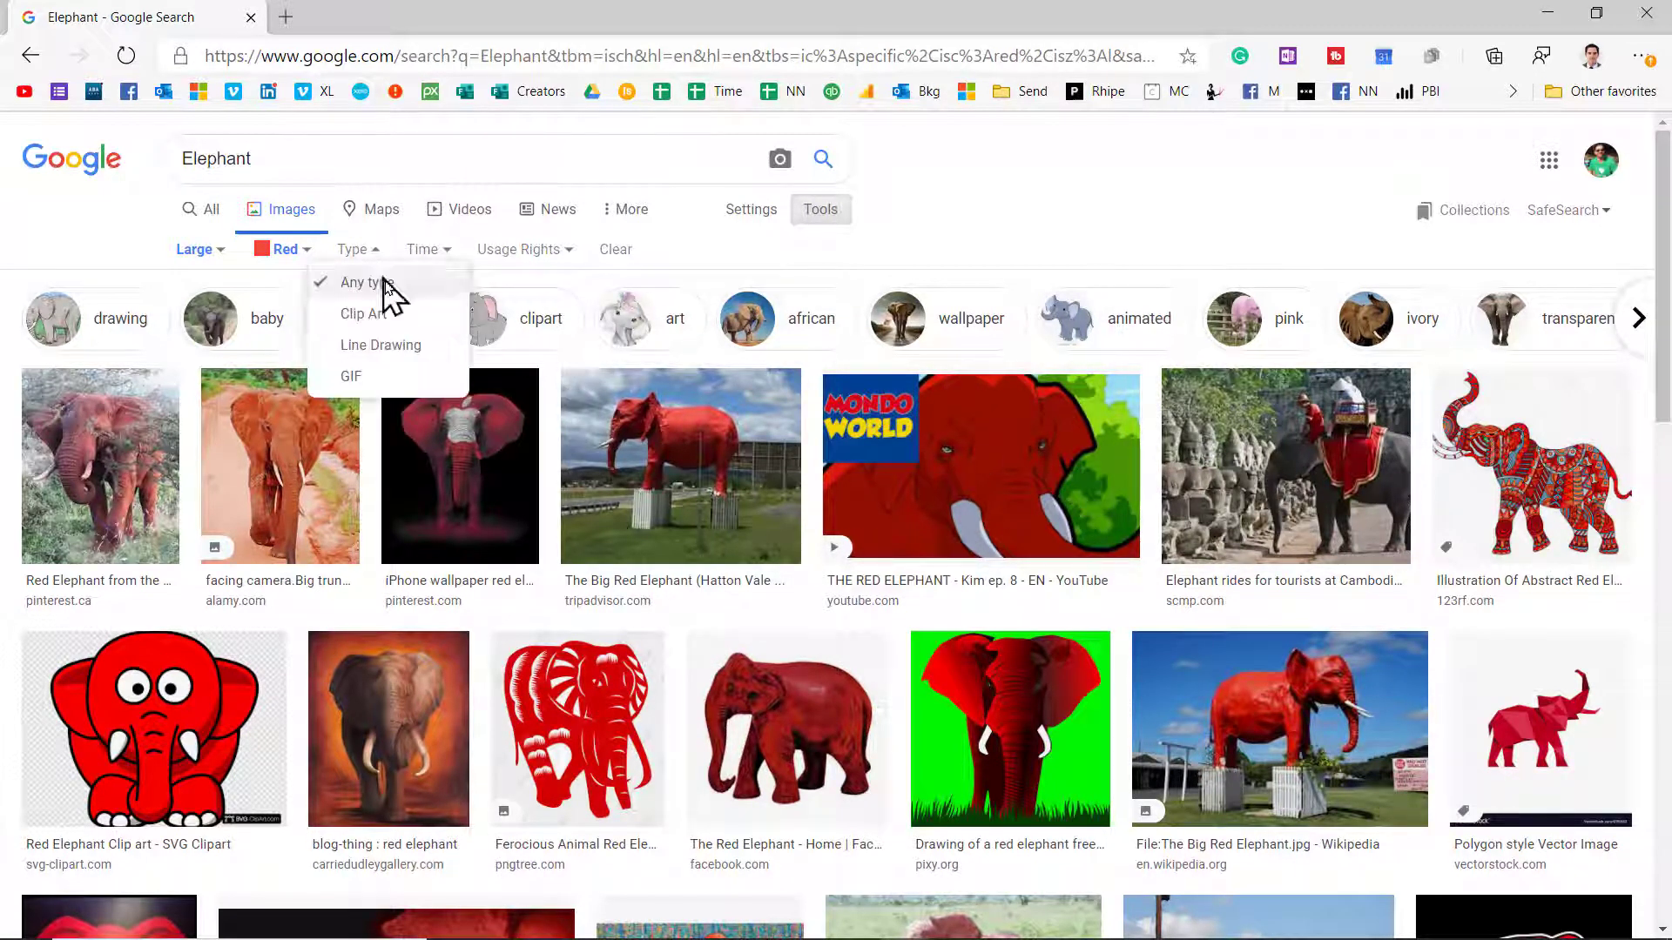
click(409, 276)
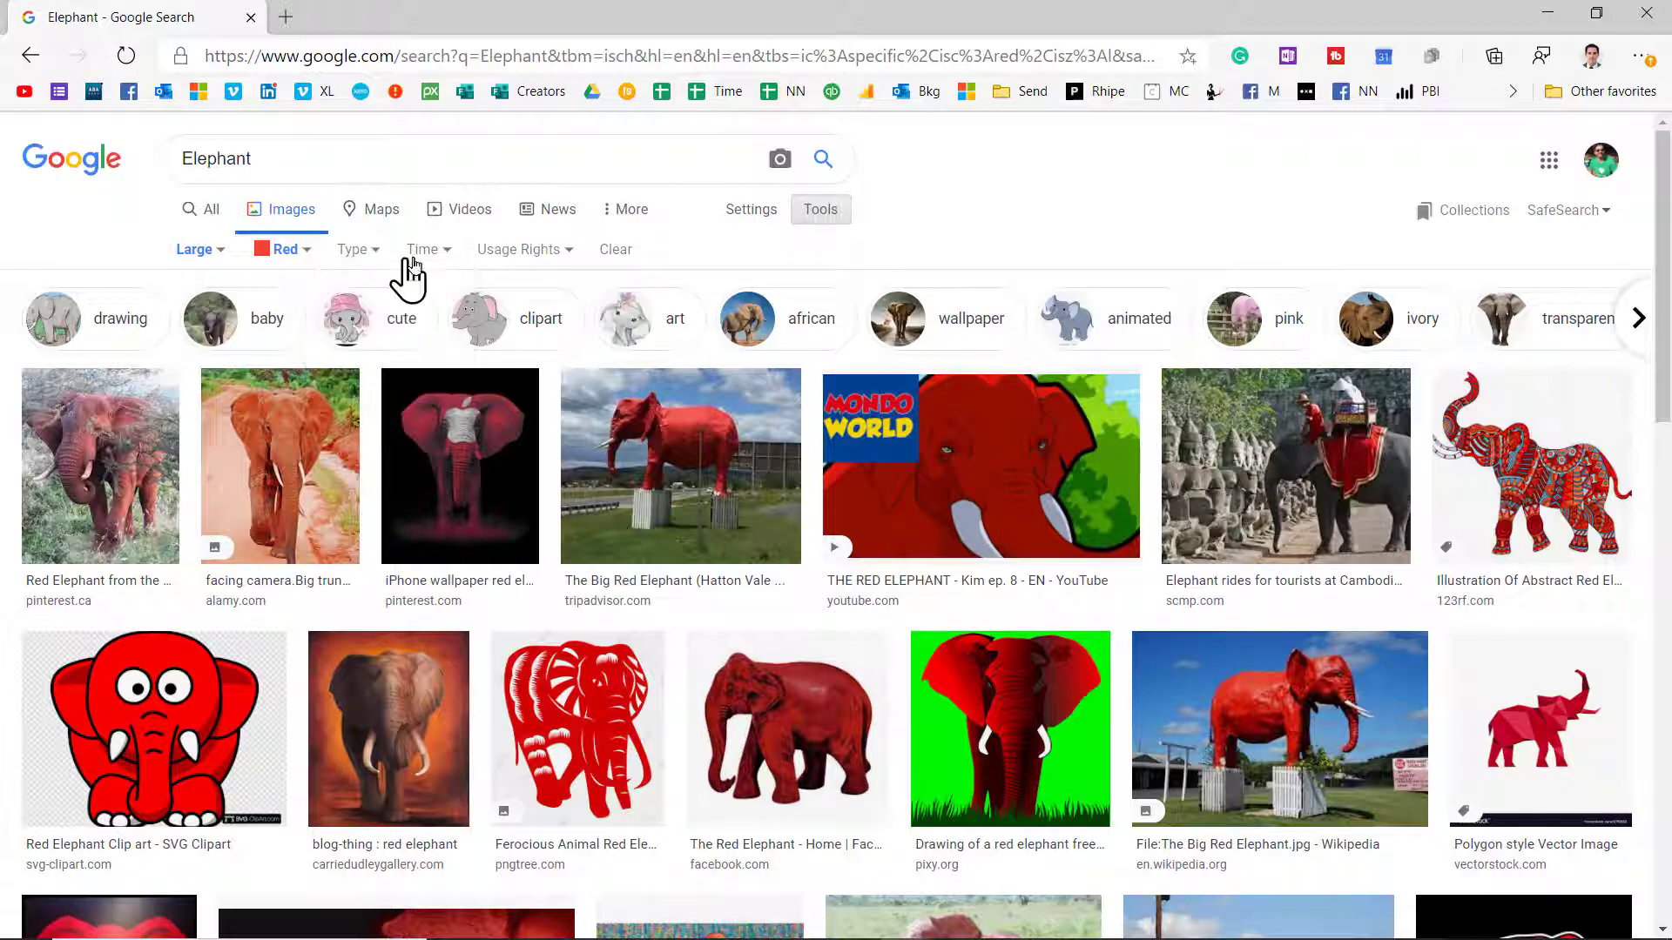
click(519, 261)
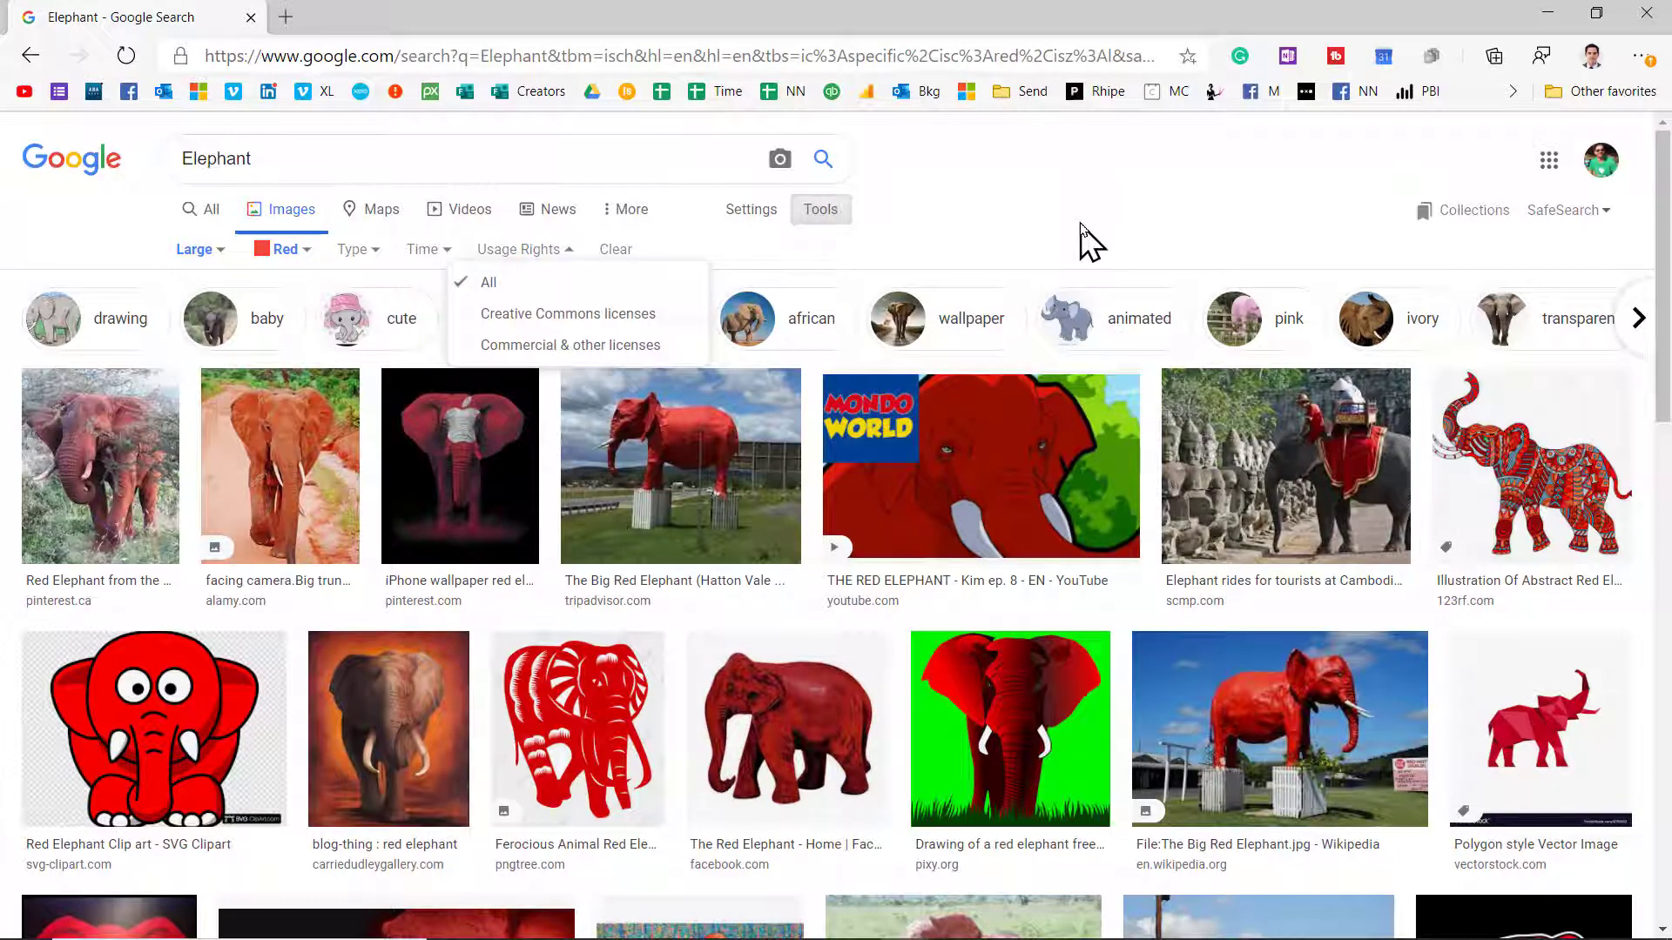
click(280, 250)
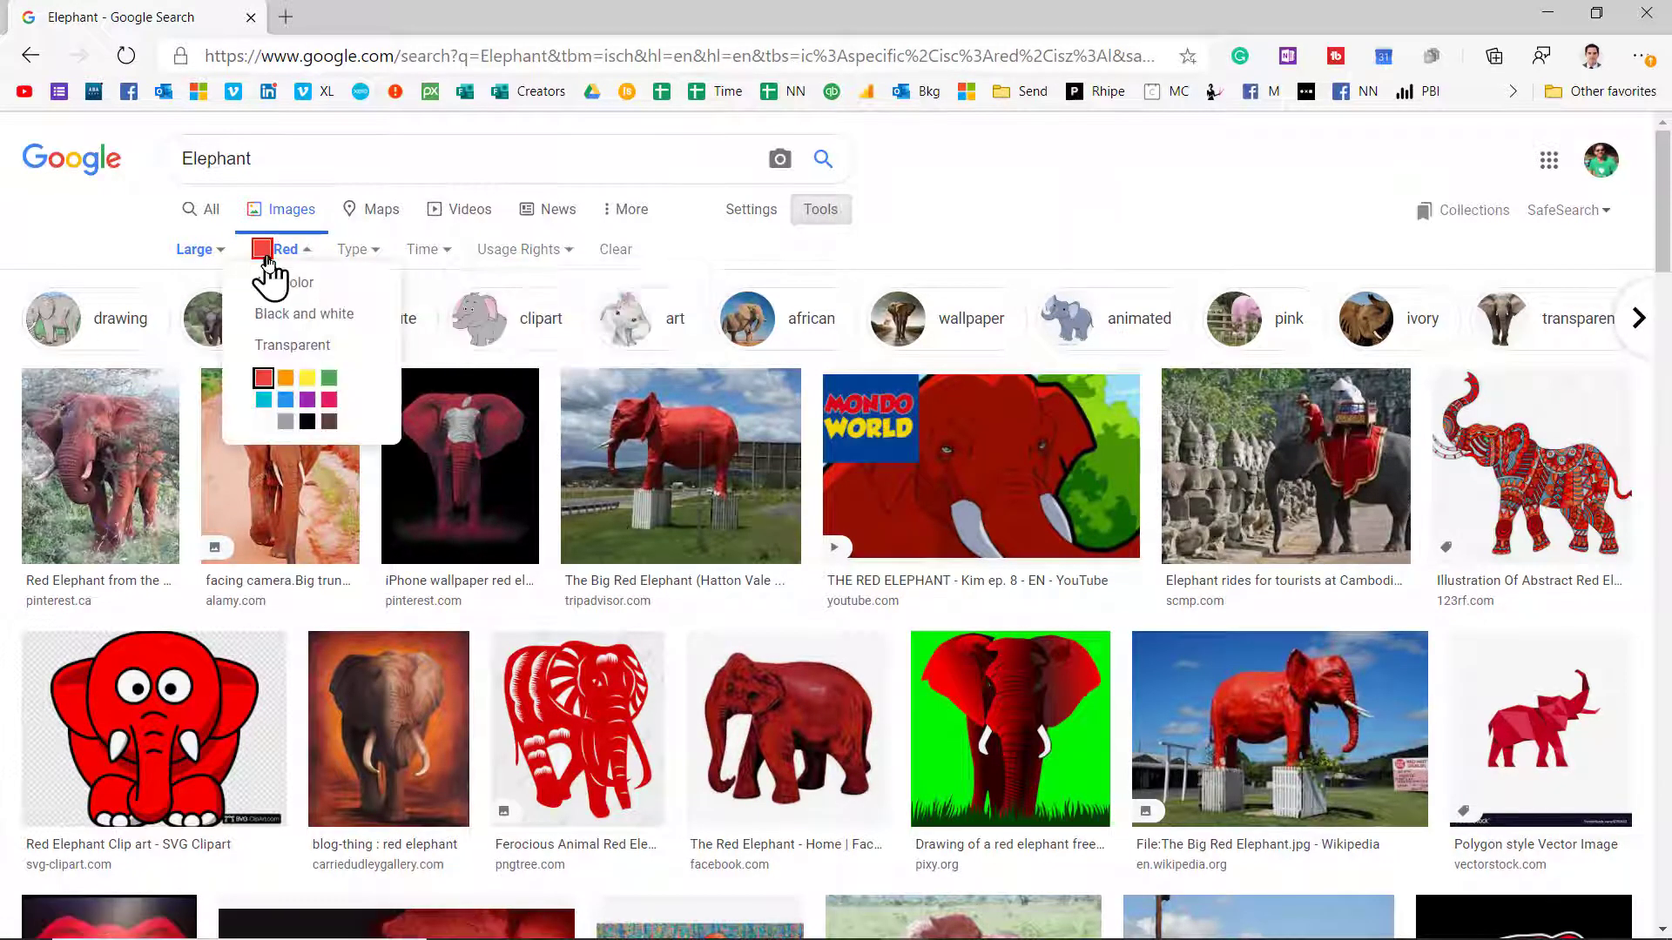
click(317, 282)
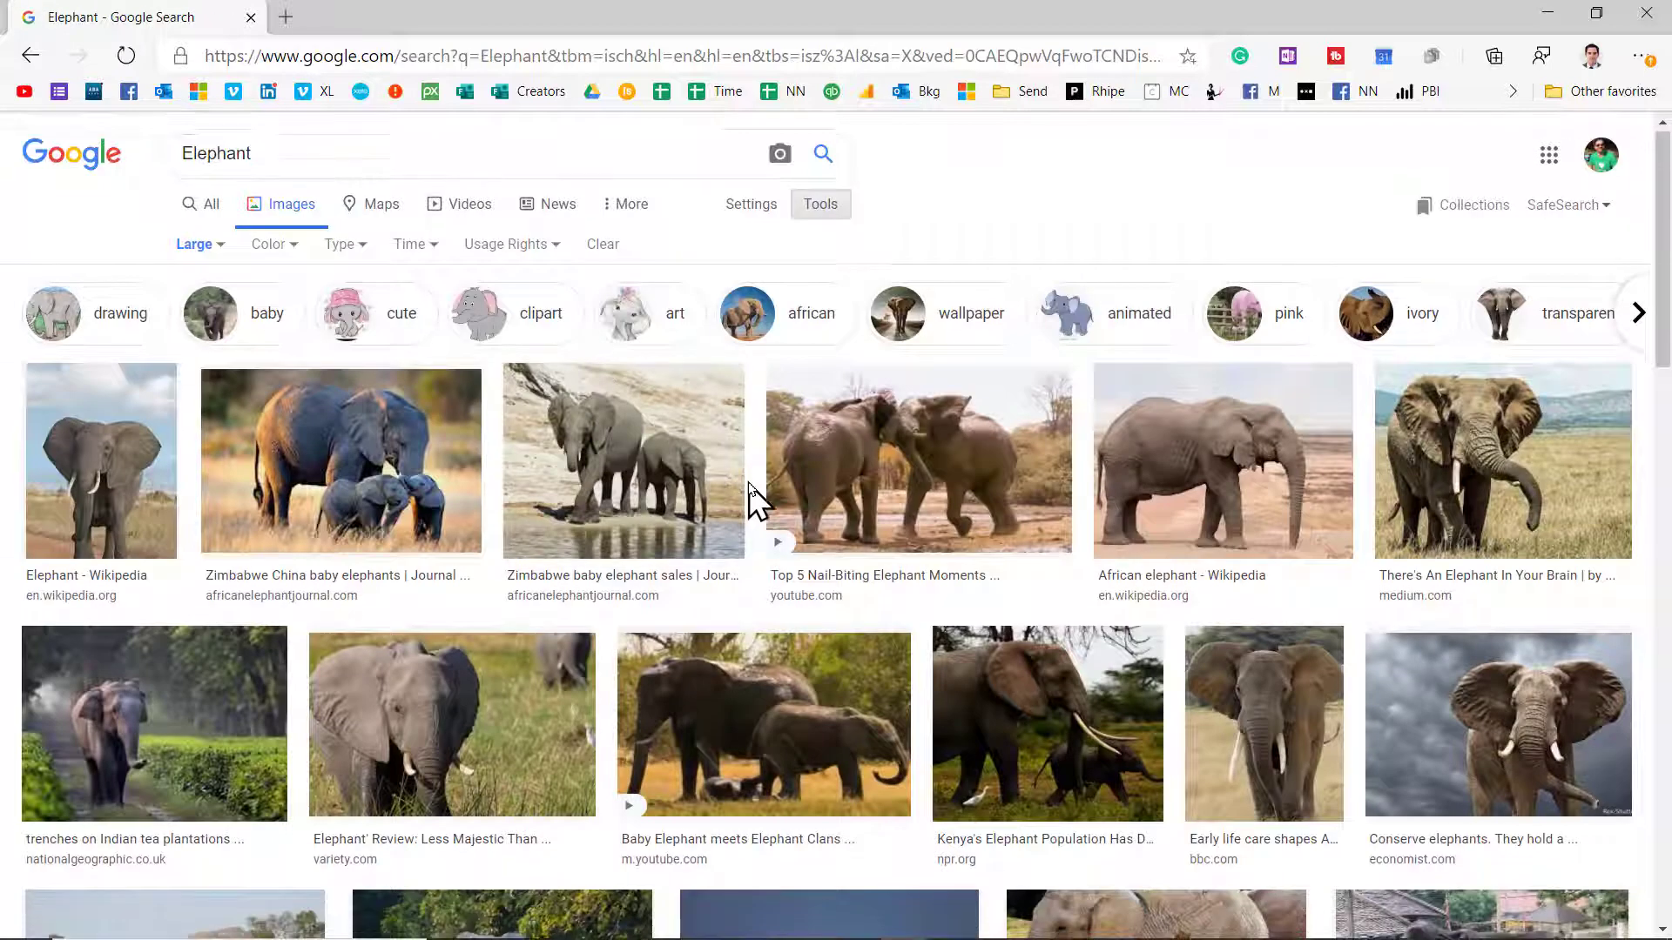
scroll(754, 500, down, 8)
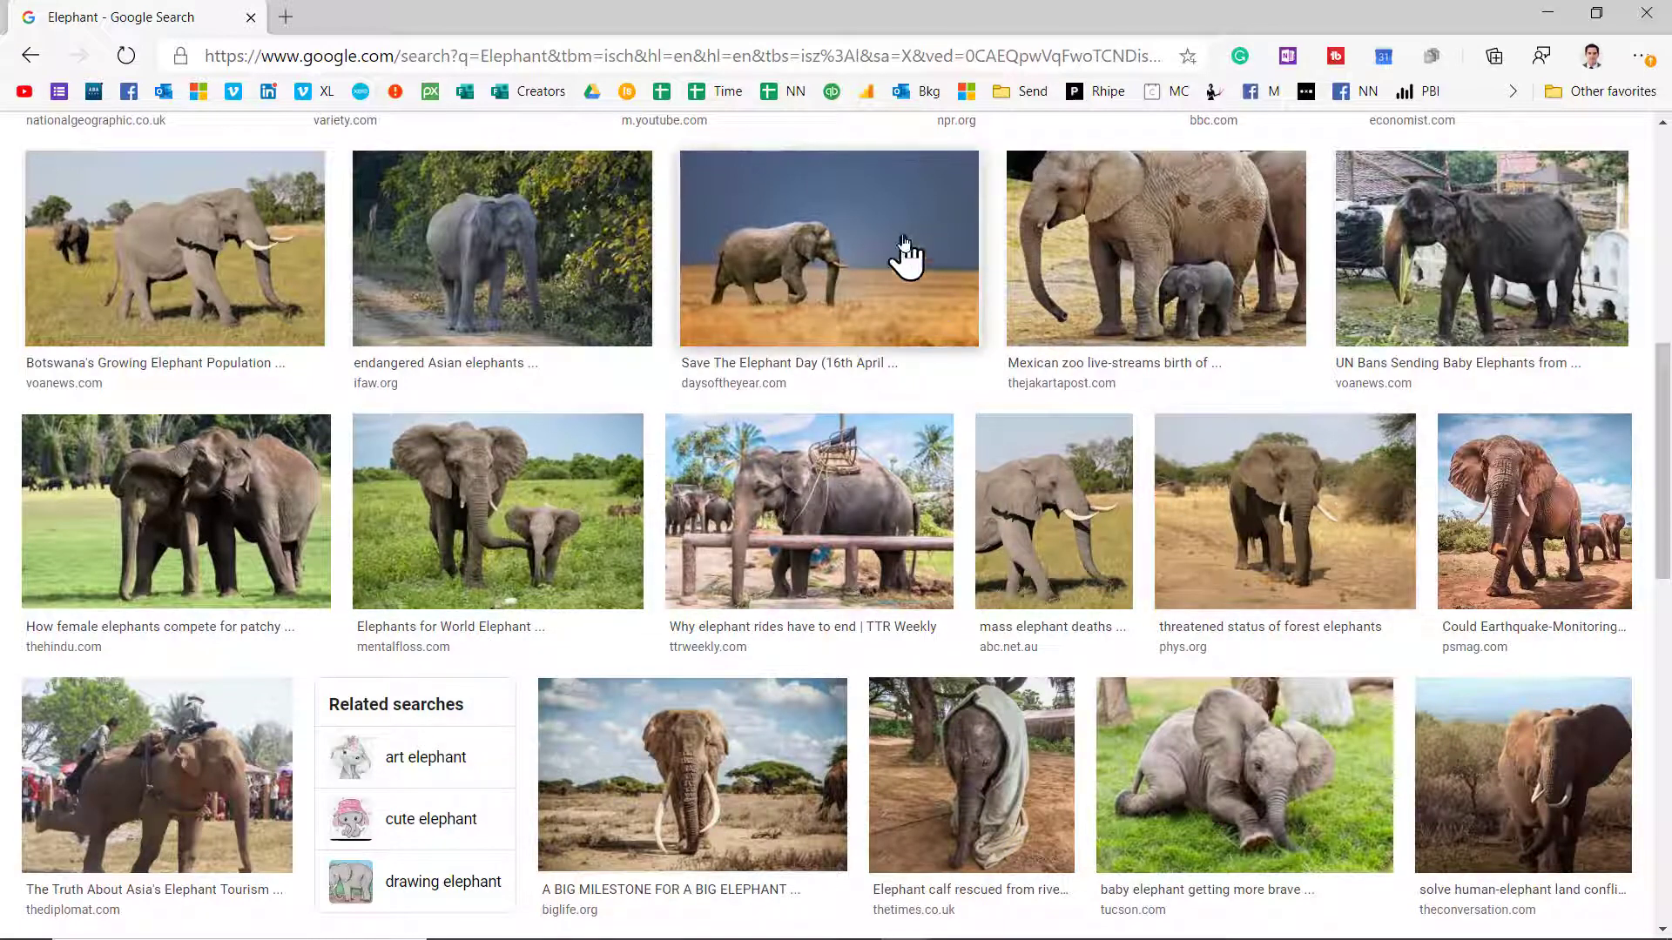
scroll(670, 471, down, 8)
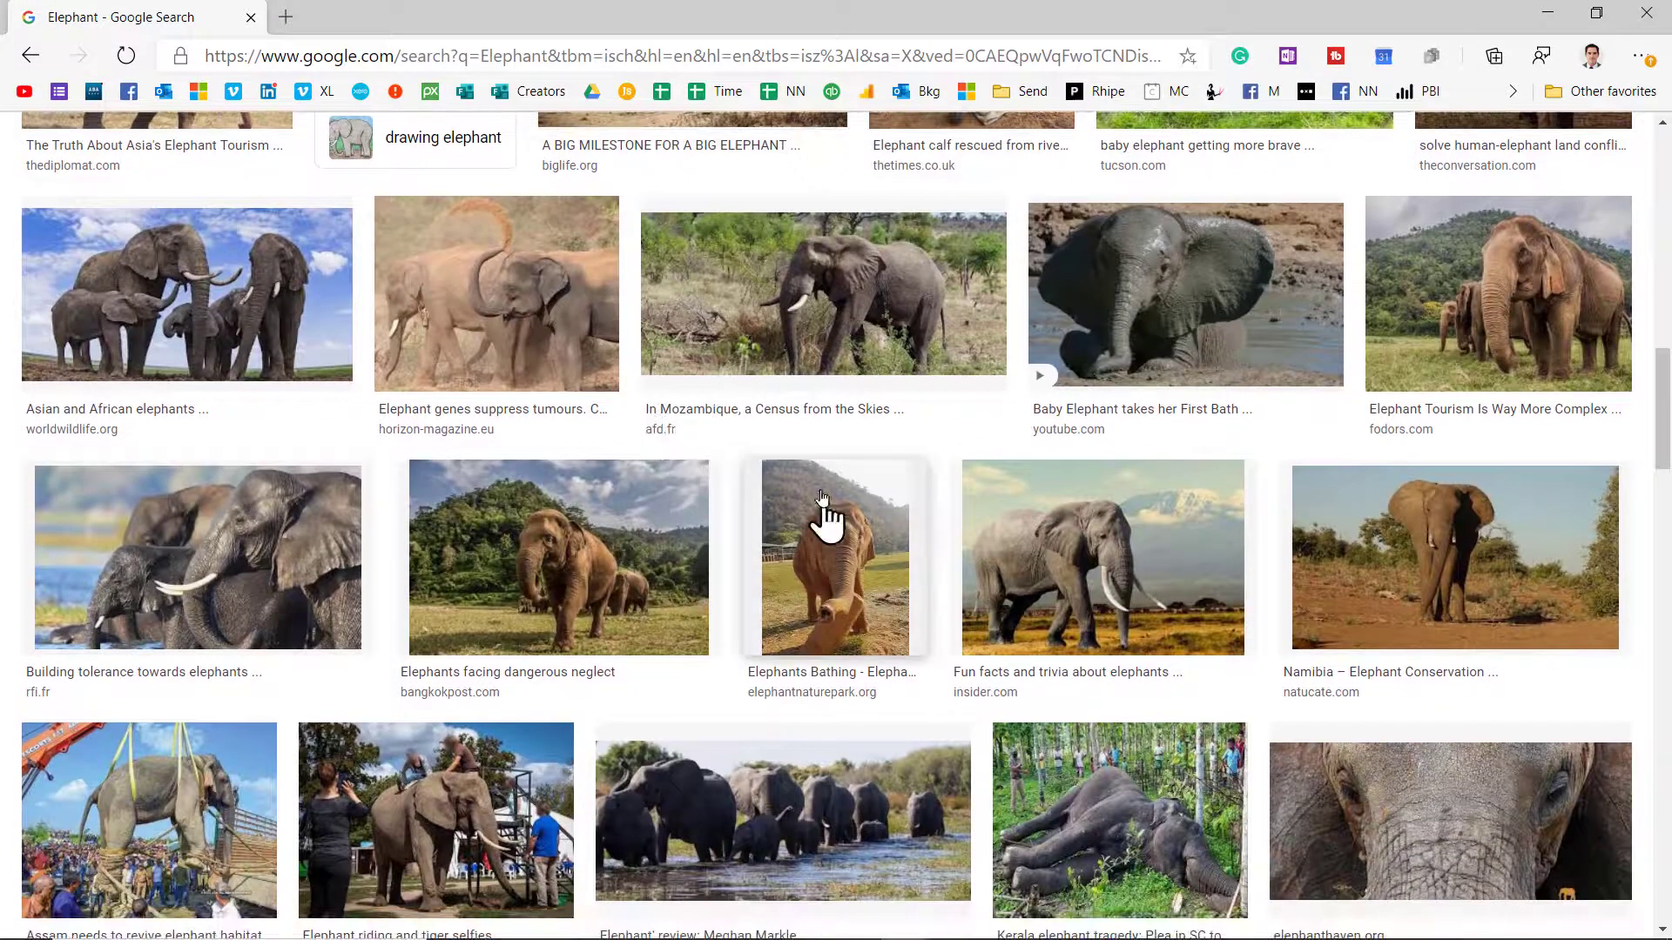
click(835, 566)
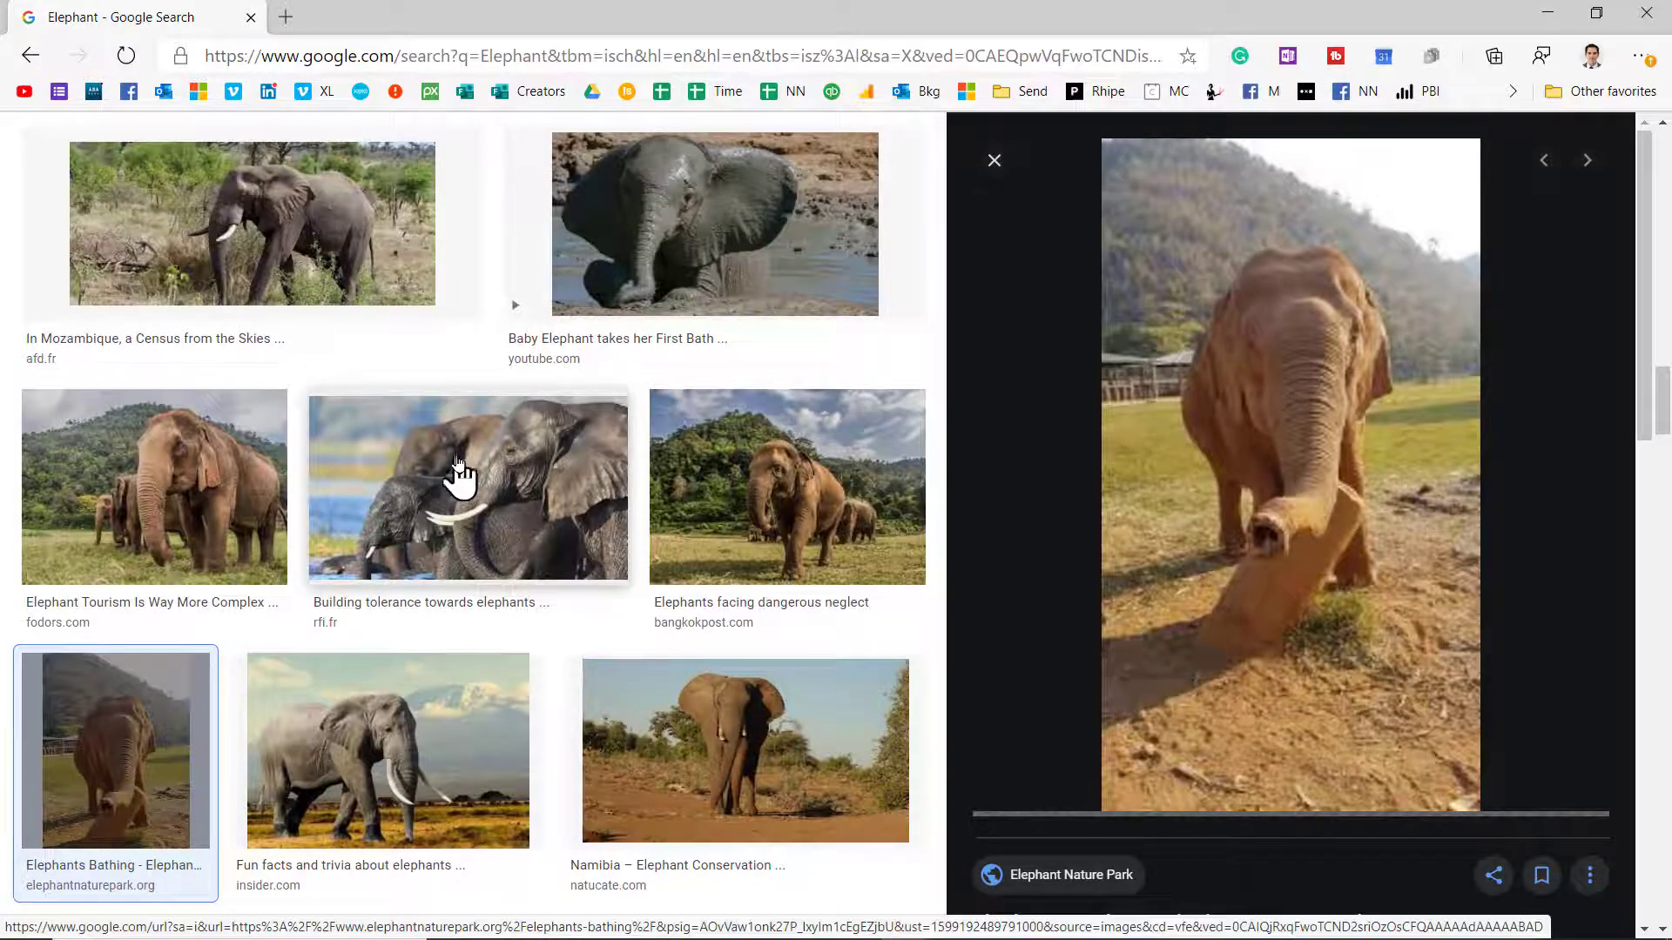
scroll(562, 492, up, 20)
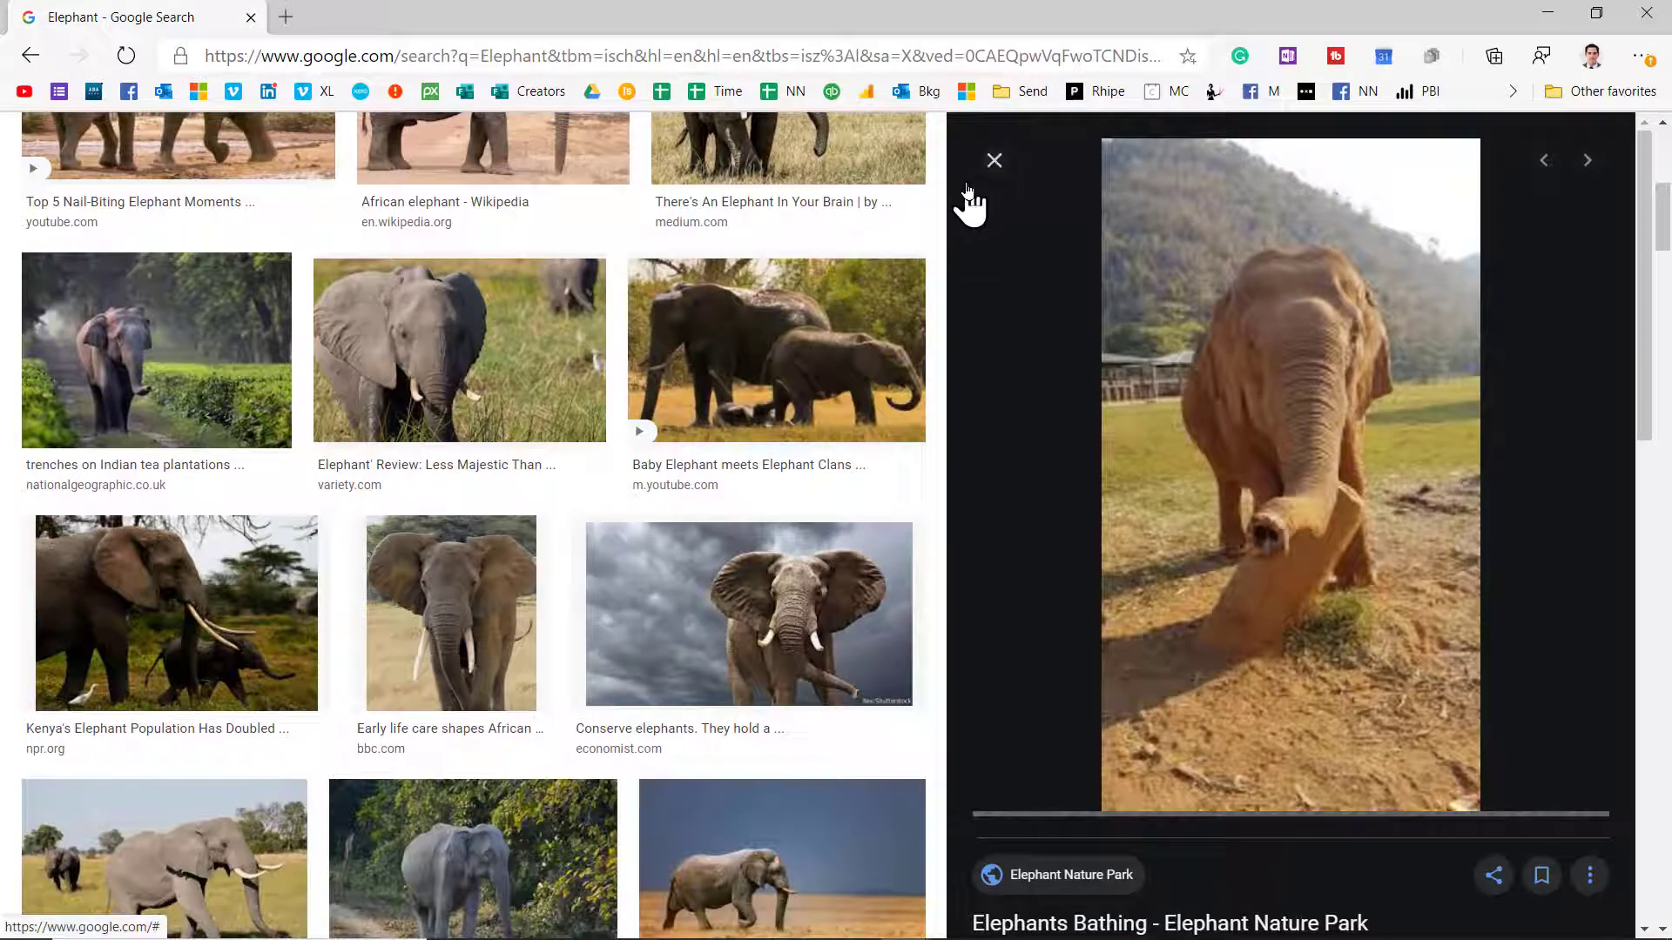
click(993, 161)
scroll(638, 405, up, 5)
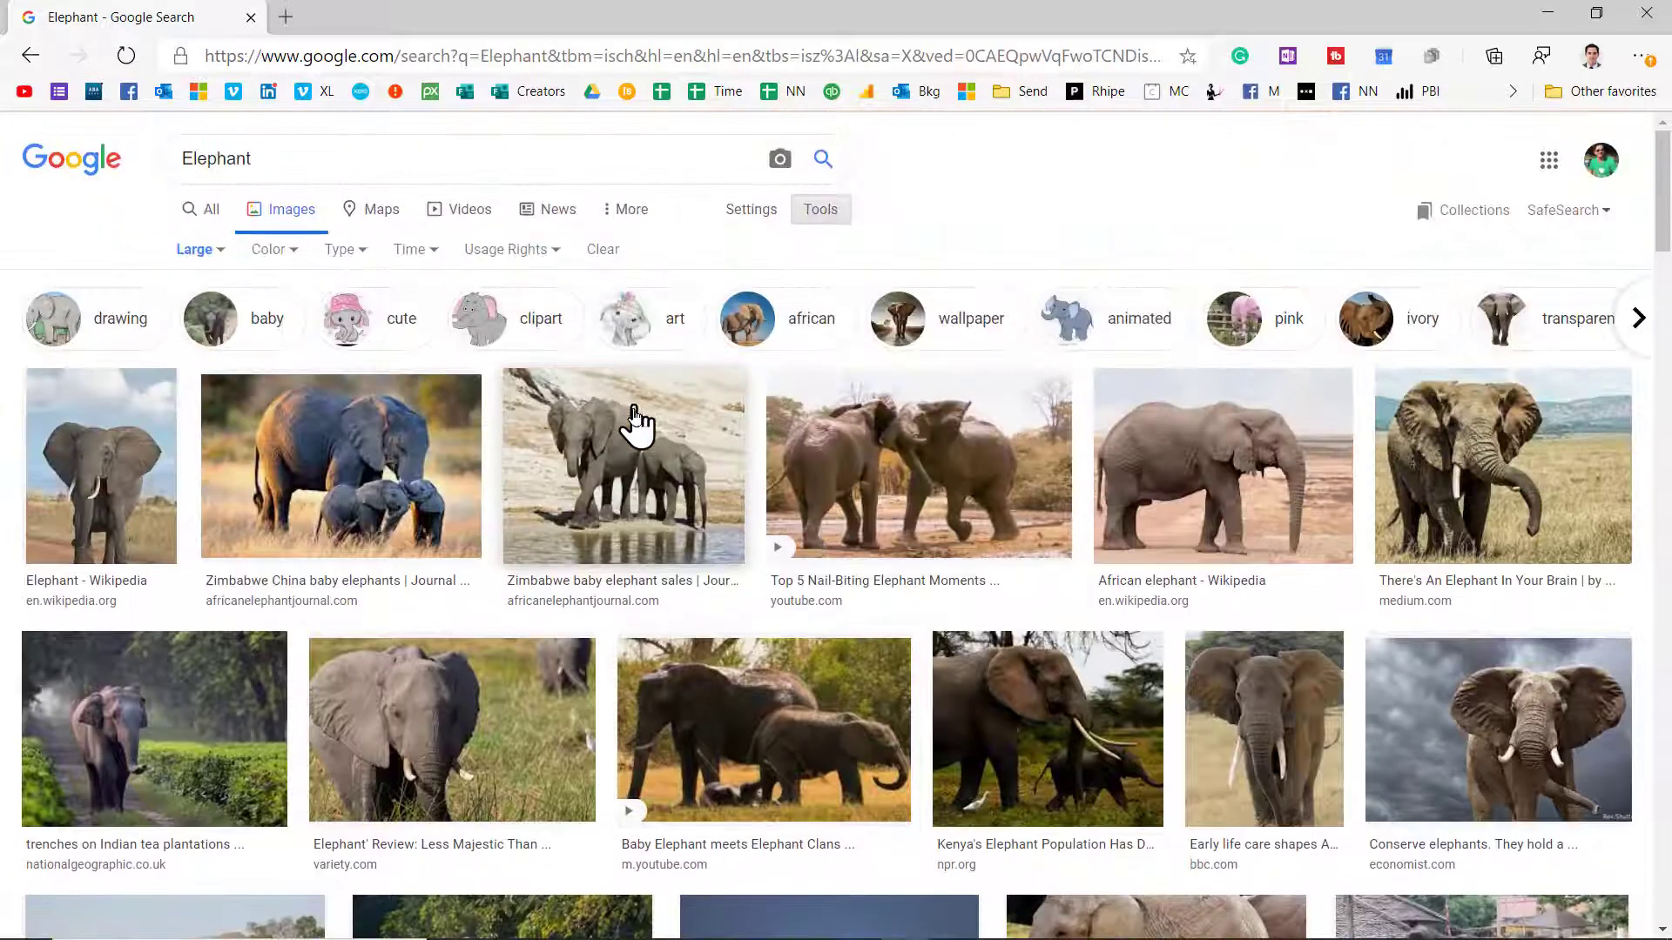